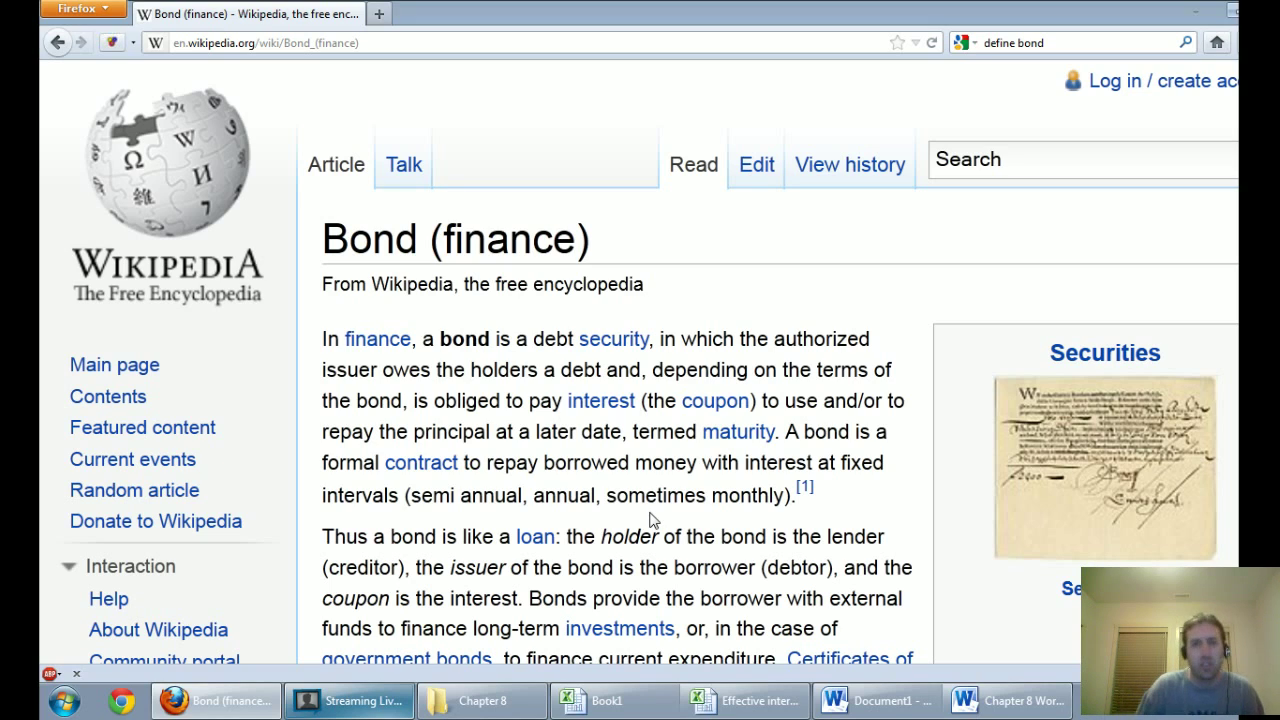
Step: Highlight the words "semi annual" in the bond definition, then clear the selection
{"action": "left_click_drag", "start_coordinate": [410, 495], "coordinate": [520, 495]}
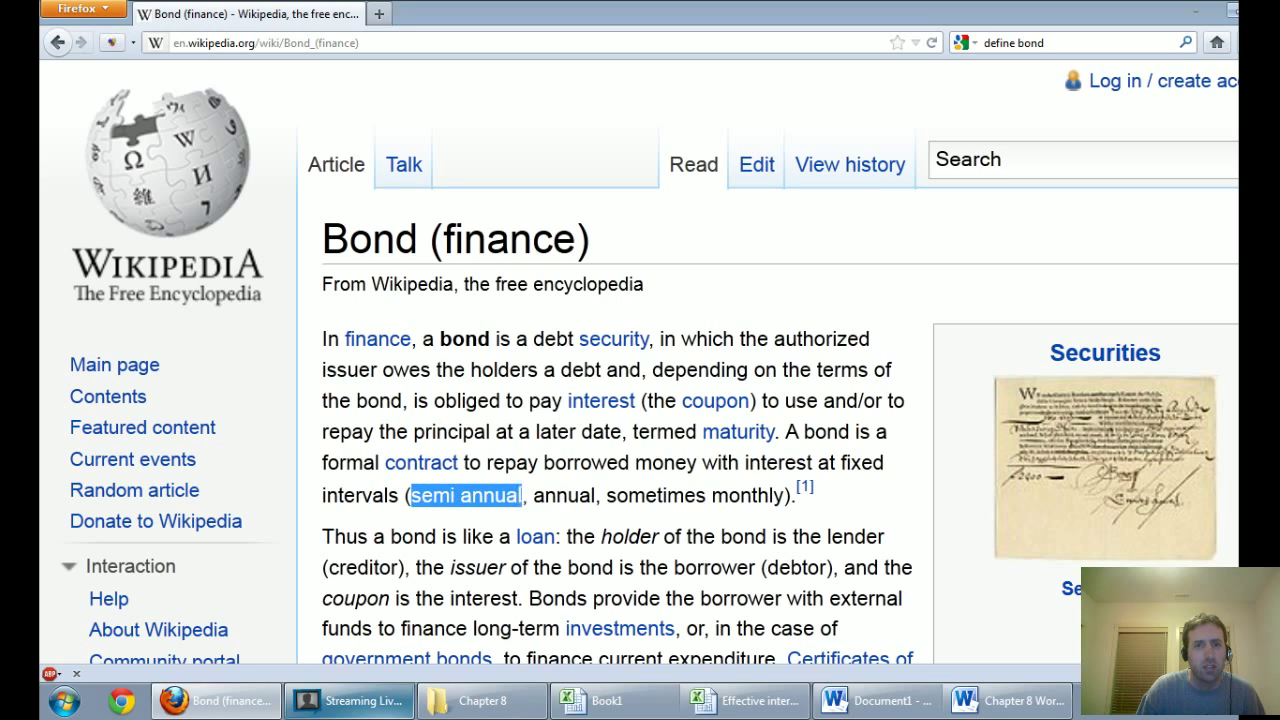
{"action": "left_click", "coordinate": [562, 458]}
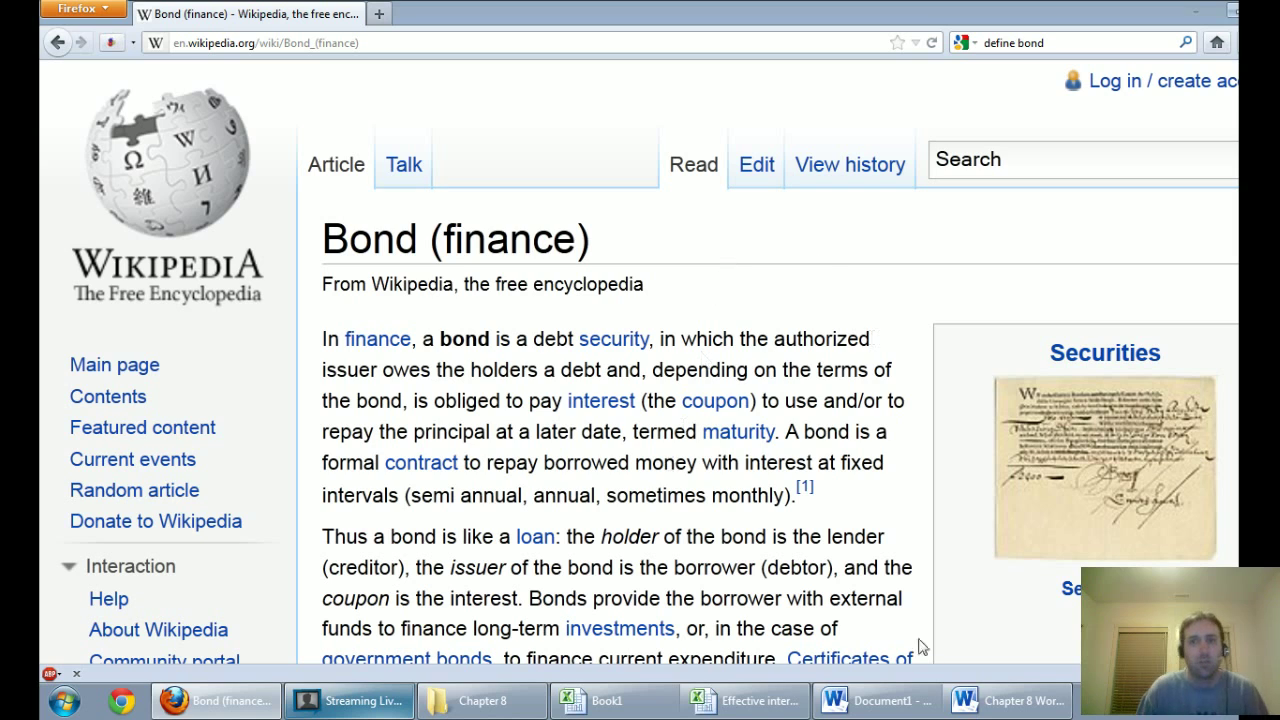
Step: Switch to the Word bond problem and highlight the face value of 200,000 and the bond quote of 93.21
{"action": "left_click", "coordinate": [883, 701]}
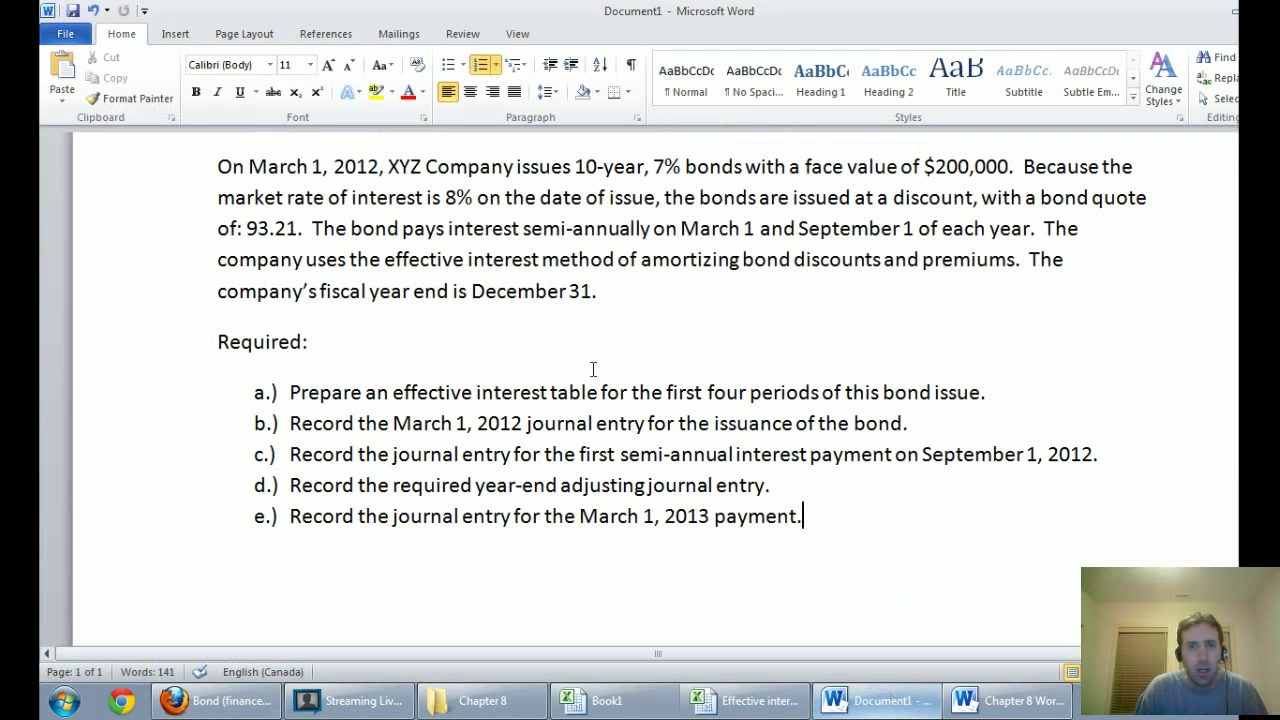
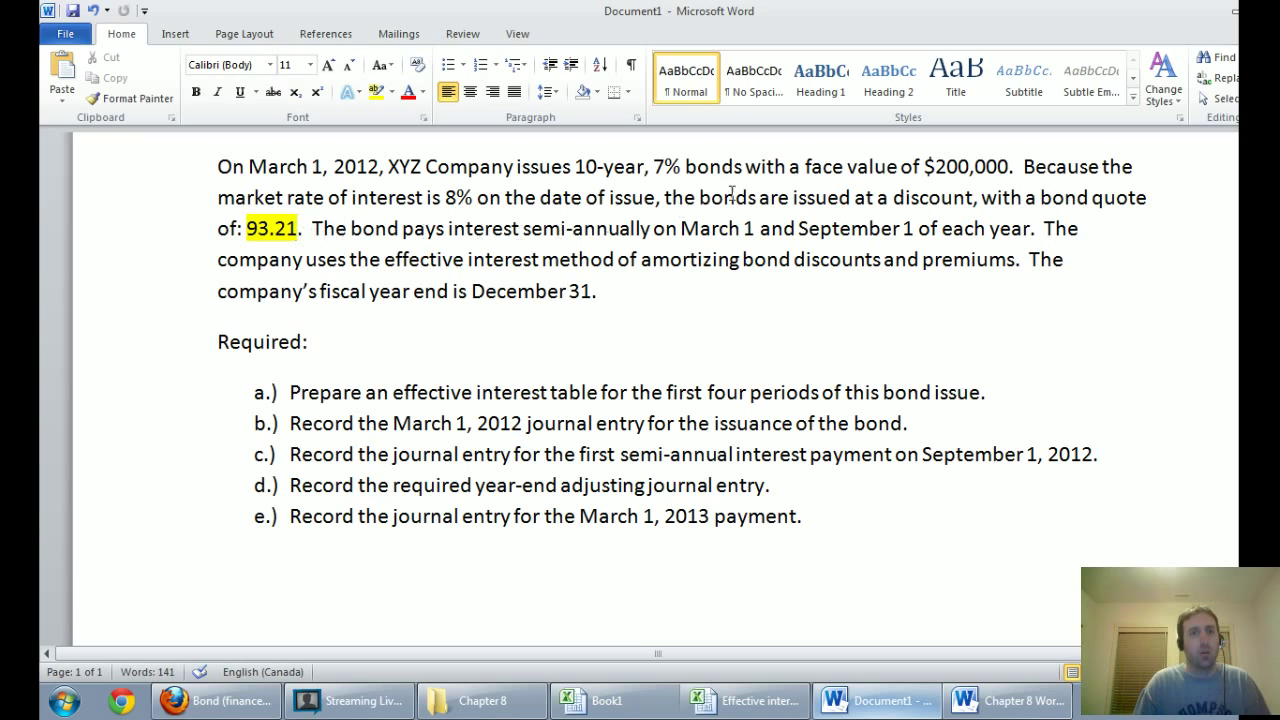
{"action": "left_click_drag", "start_coordinate": [933, 167], "coordinate": [1008, 168]}
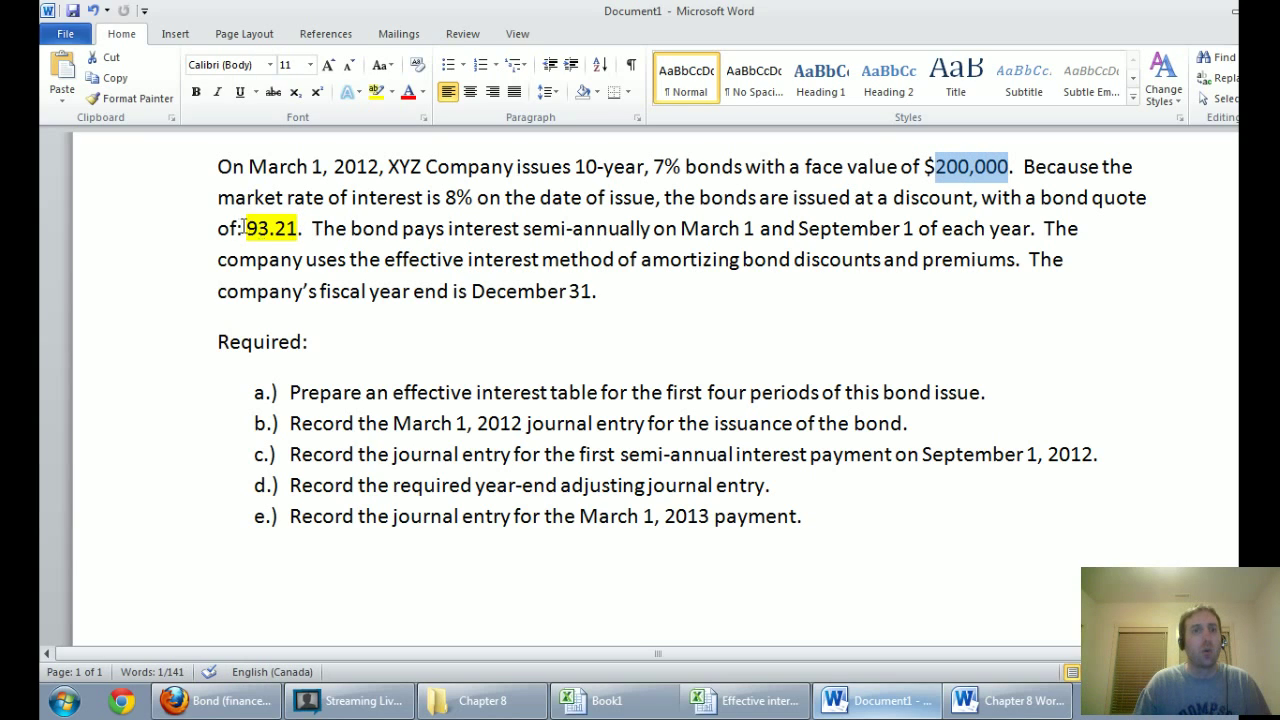
{"action": "left_click_drag", "start_coordinate": [245, 228], "coordinate": [298, 228]}
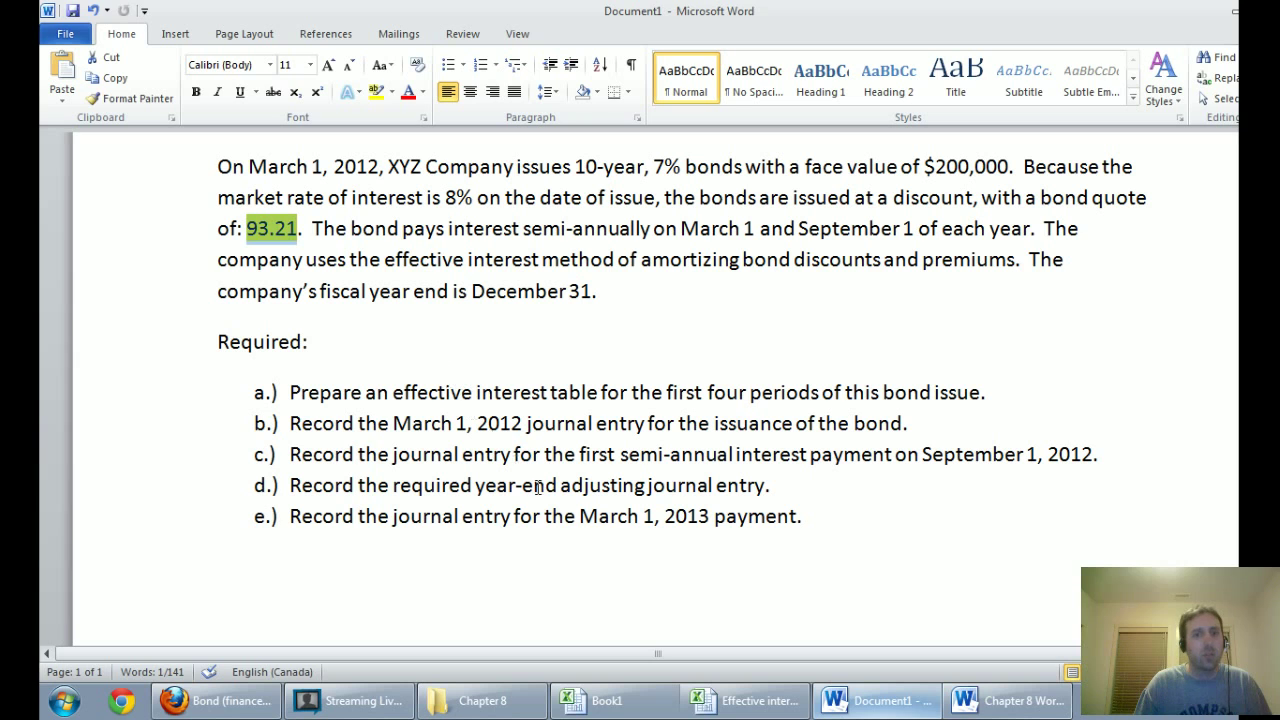
Step: Switch to Firefox and search the web for "bond quote"
{"action": "left_click", "coordinate": [222, 700]}
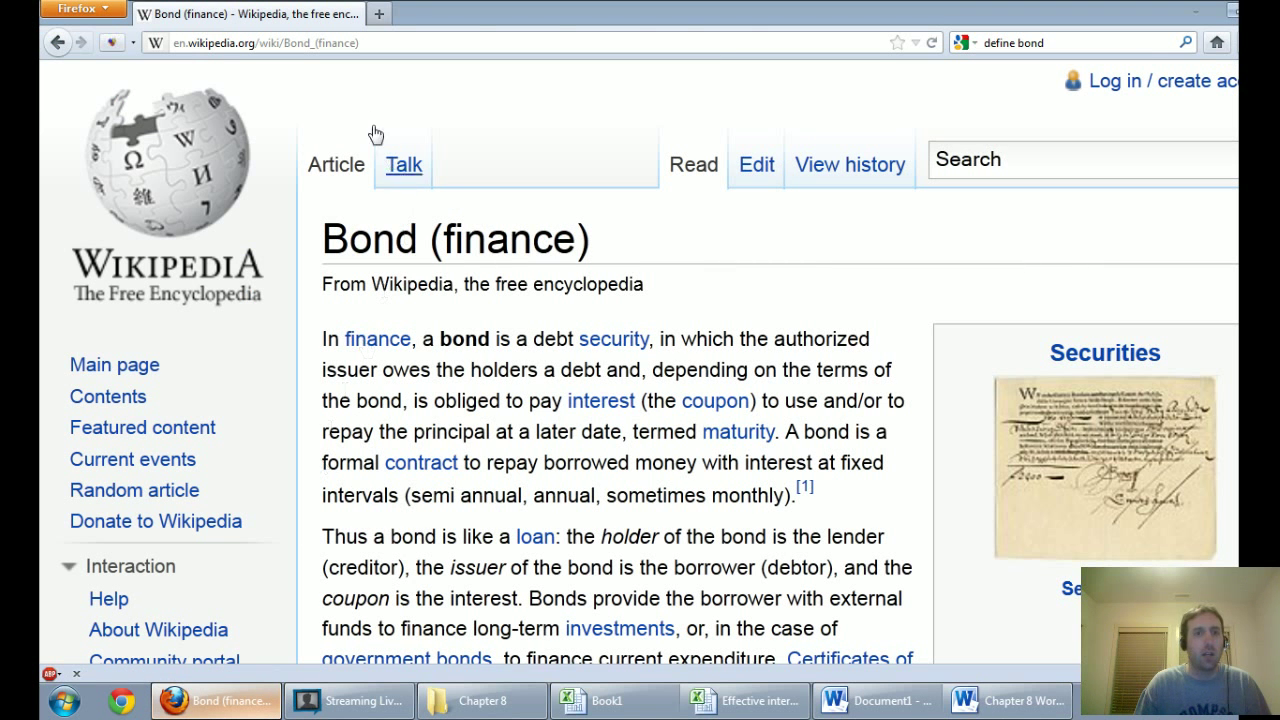
{"action": "left_click", "coordinate": [1040, 43]}
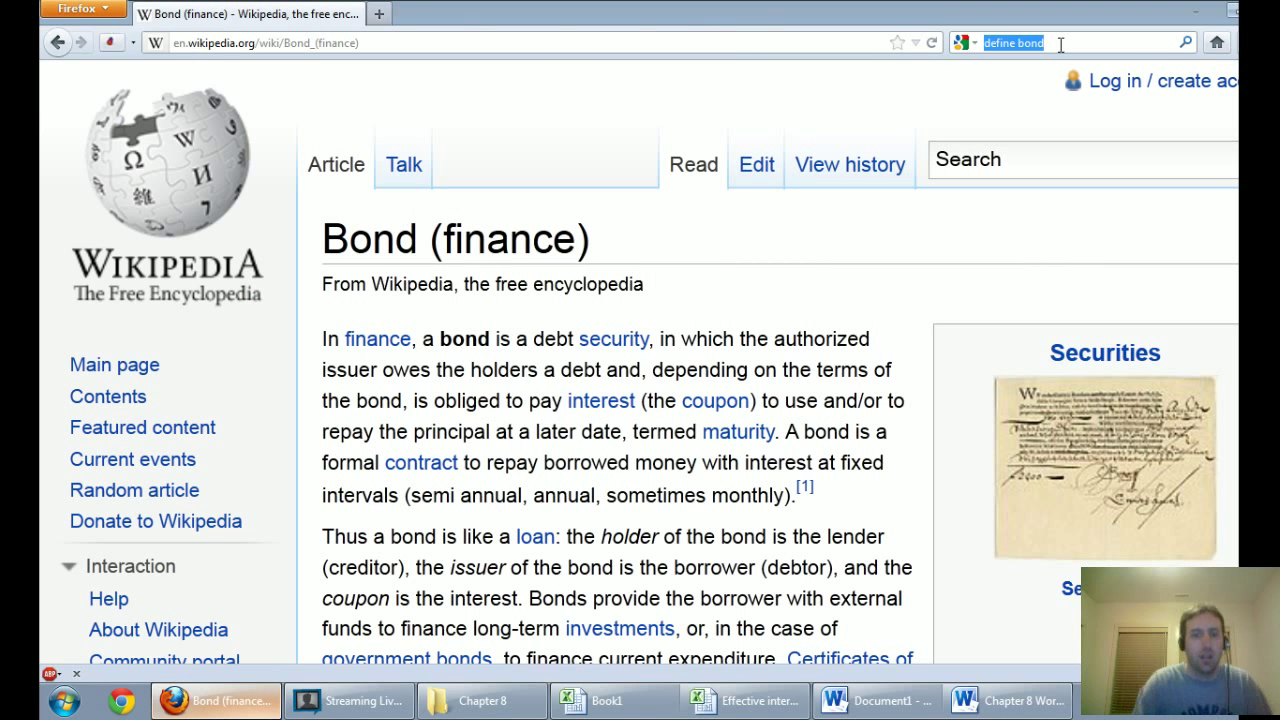
{"action": "type", "text": "bond quote"}
{"action": "key", "text": "Return"}
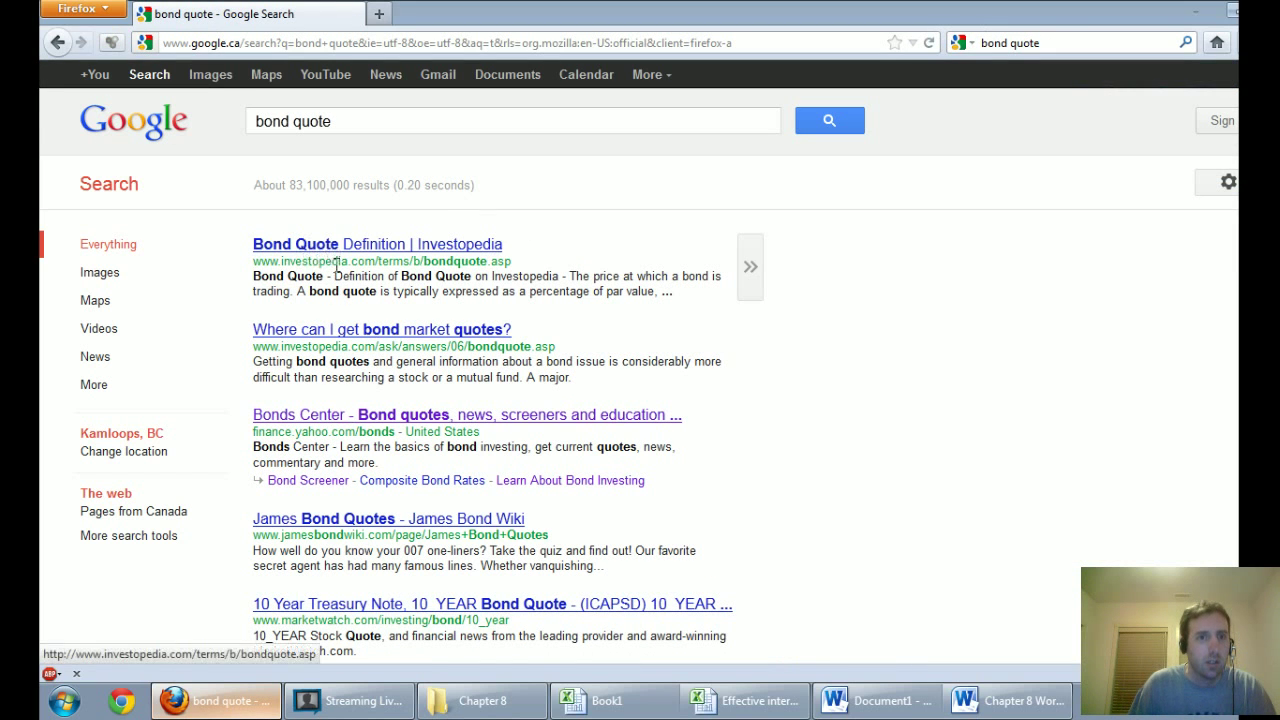
Step: Open Yahoo's Bonds Center, find corporate bonds with the Bond Screener, and sort them by latest maturity
{"action": "left_click", "coordinate": [560, 415]}
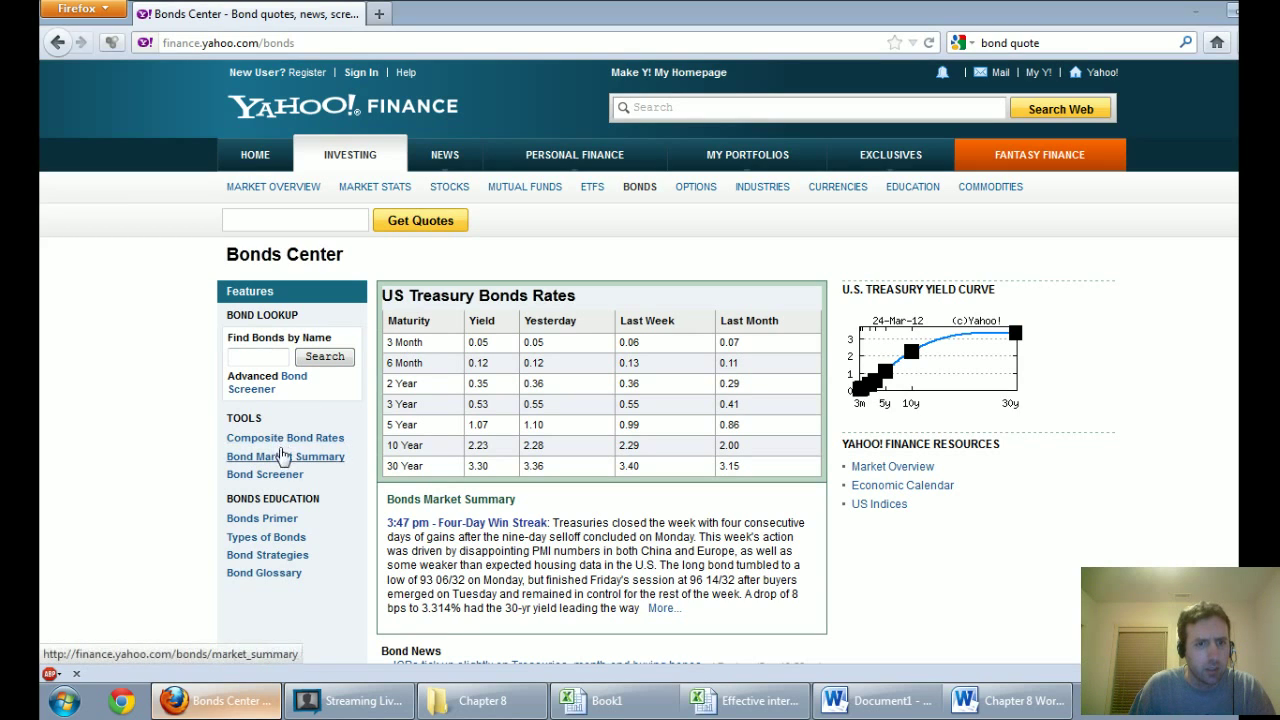
{"action": "left_click", "coordinate": [290, 376]}
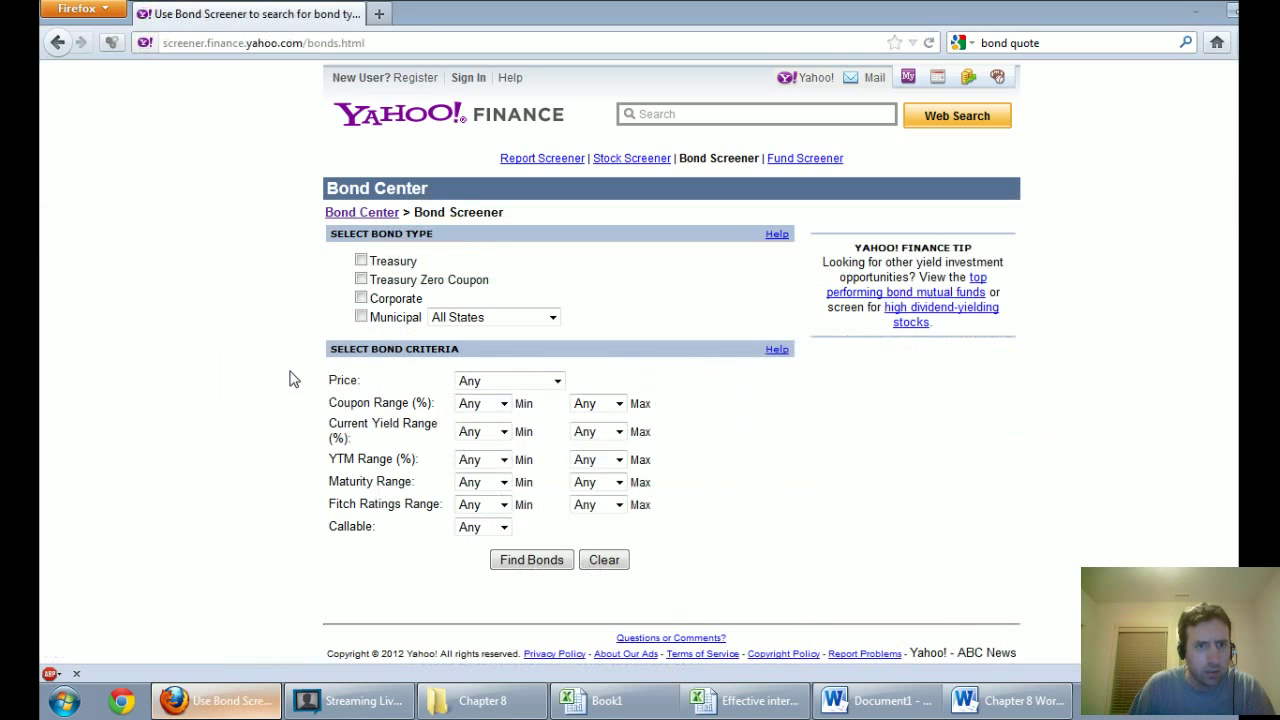
{"action": "left_click", "coordinate": [361, 298]}
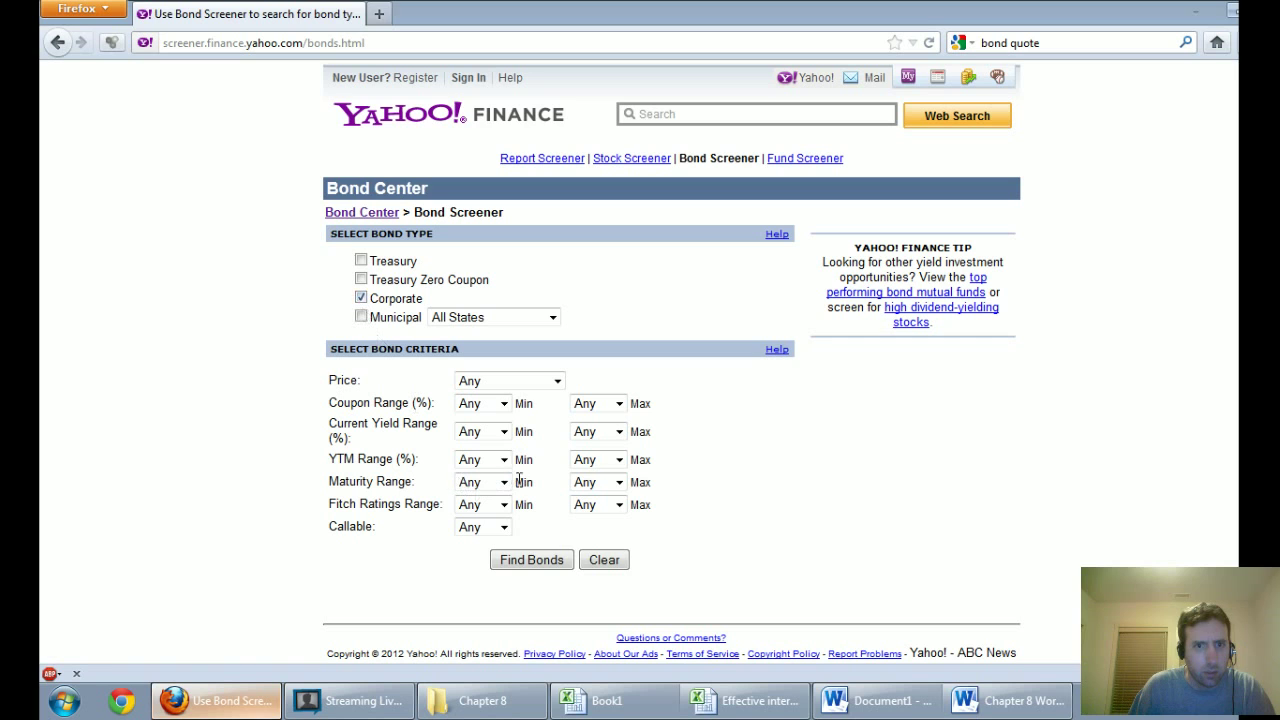
{"action": "left_click", "coordinate": [533, 561]}
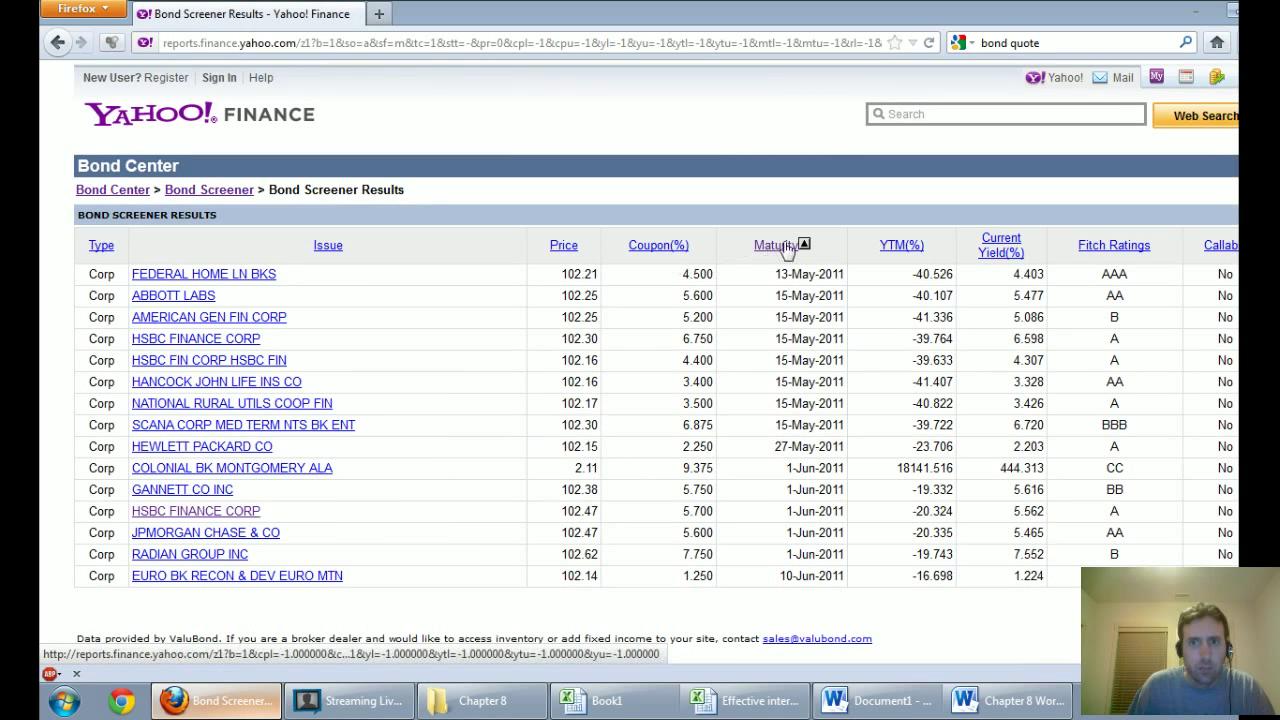
{"action": "left_click", "coordinate": [776, 245]}
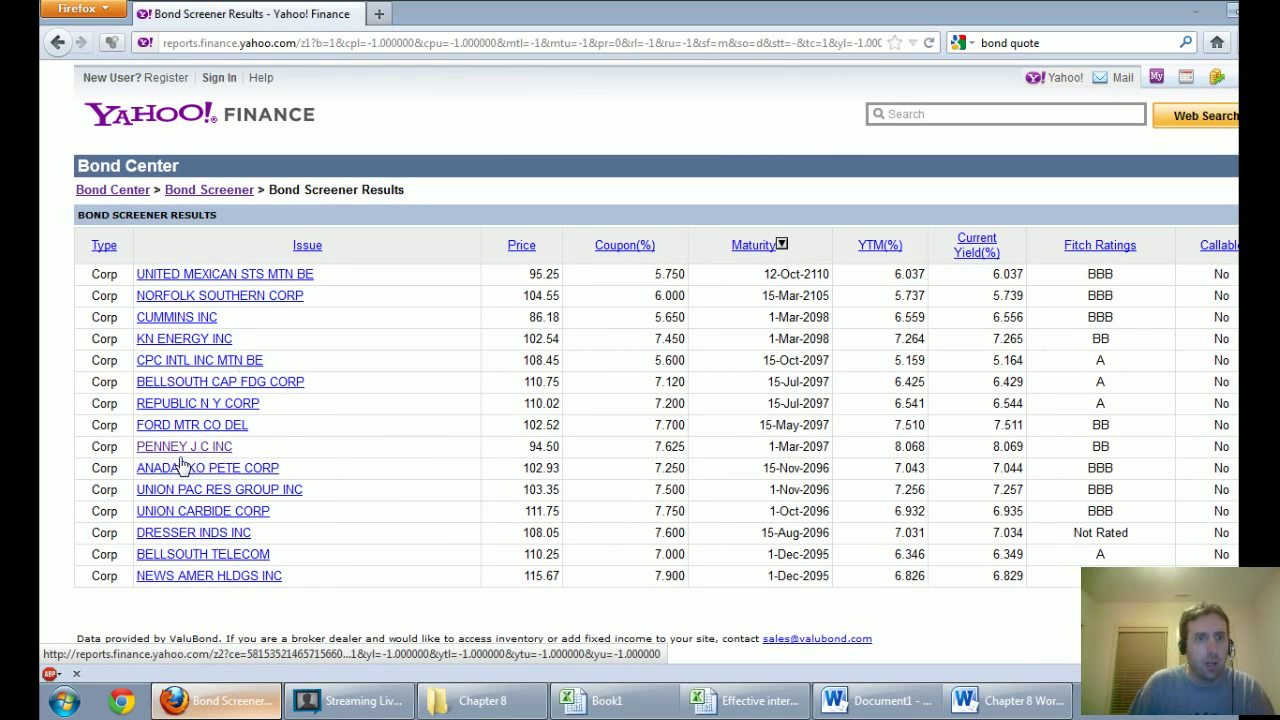
Step: Examine the prices and coupon rates of the PENNEY J C INC and FORD MTR CO DEL bonds
{"action": "left_click_drag", "start_coordinate": [95, 446], "coordinate": [567, 438]}
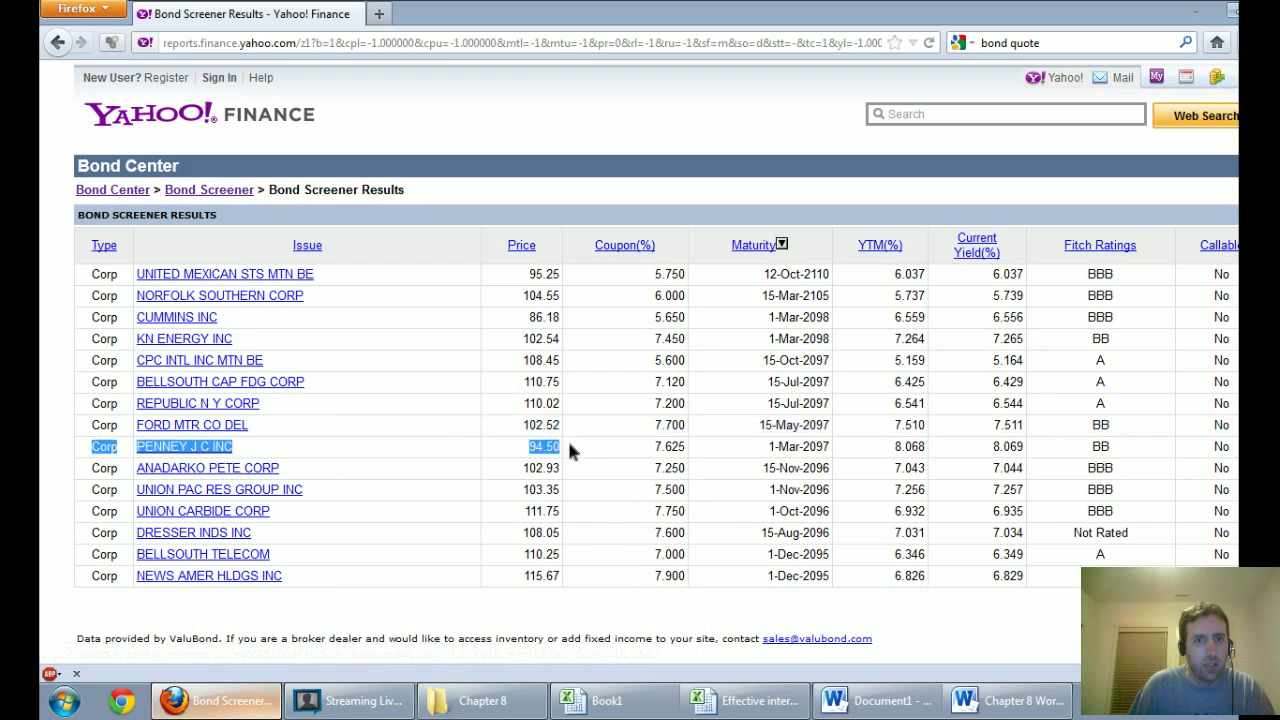
{"action": "left_click", "coordinate": [558, 455]}
{"action": "left_click_drag", "start_coordinate": [499, 255], "coordinate": [530, 450]}
{"action": "left_click", "coordinate": [568, 468]}
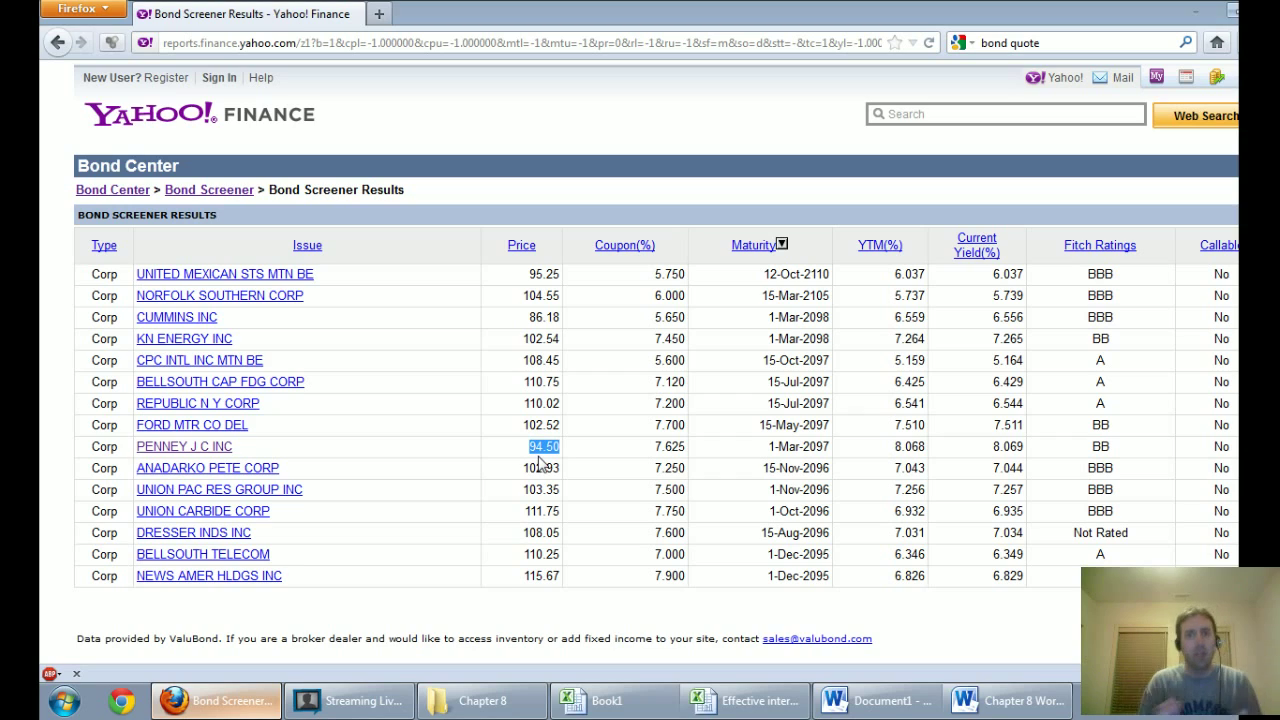
{"action": "left_click", "coordinate": [554, 404]}
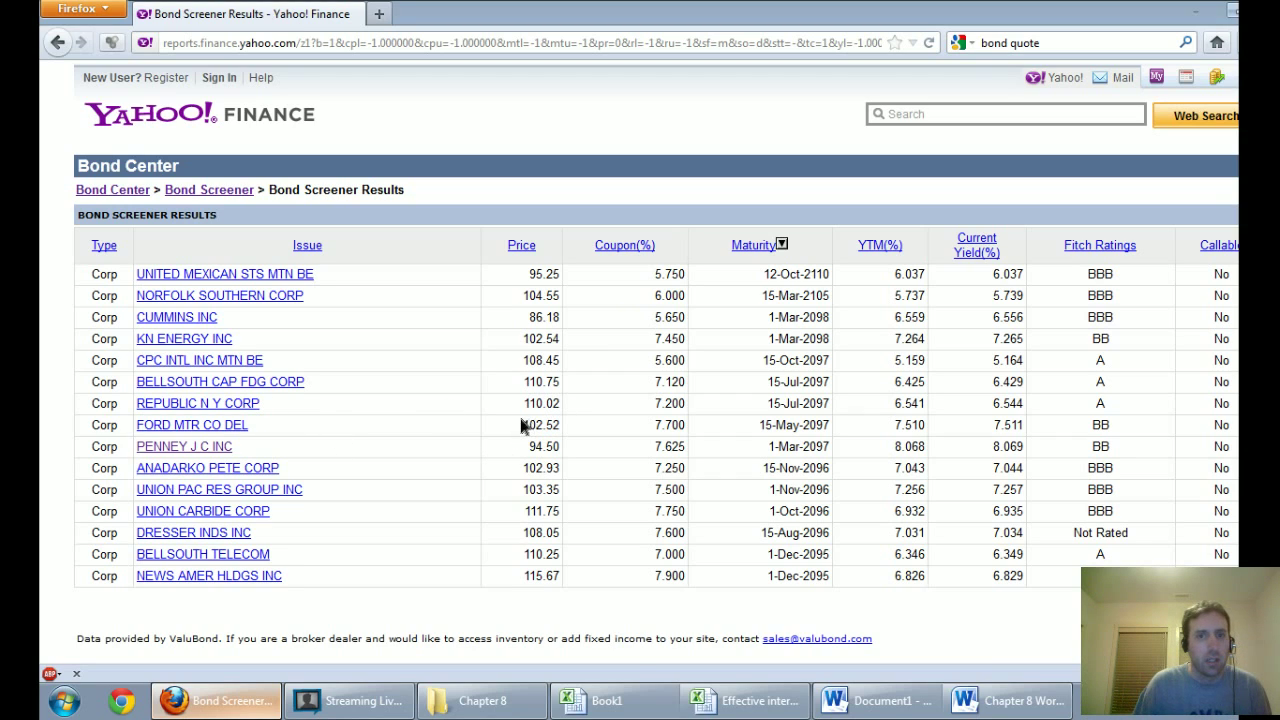
{"action": "left_click_drag", "start_coordinate": [521, 426], "coordinate": [563, 430]}
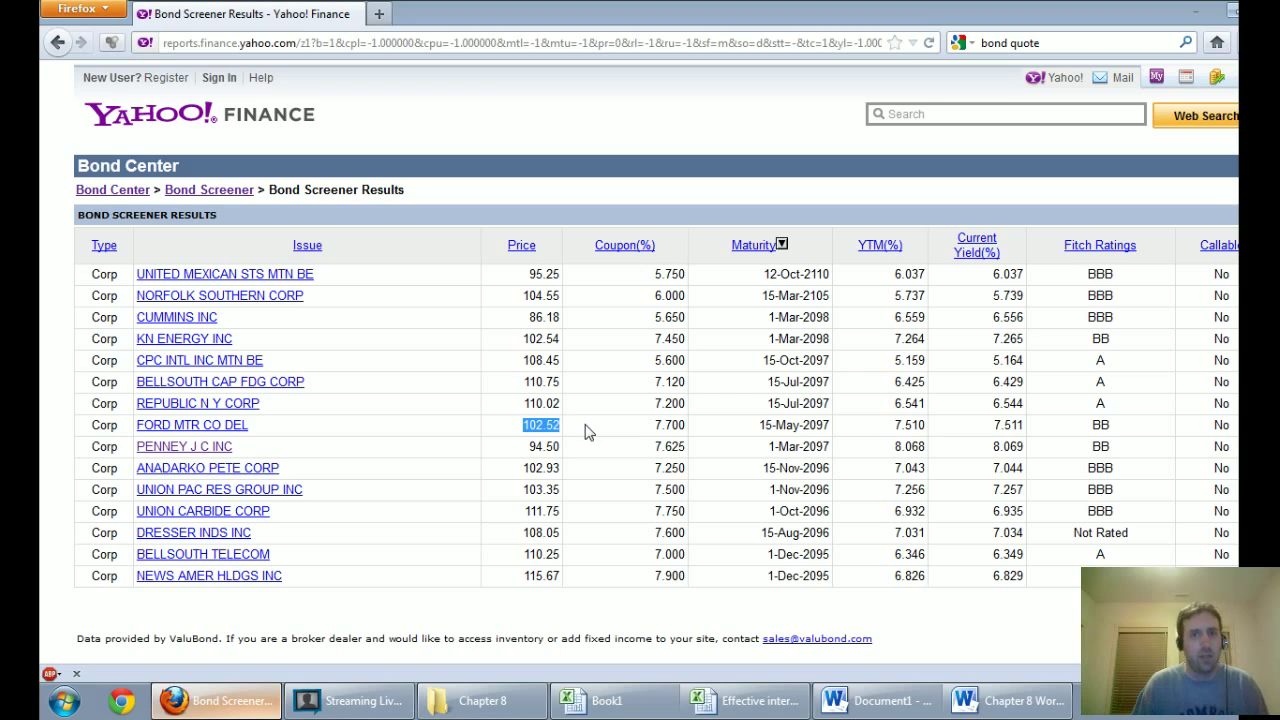
{"action": "left_click_drag", "start_coordinate": [644, 425], "coordinate": [647, 436]}
{"action": "left_click", "coordinate": [647, 436]}
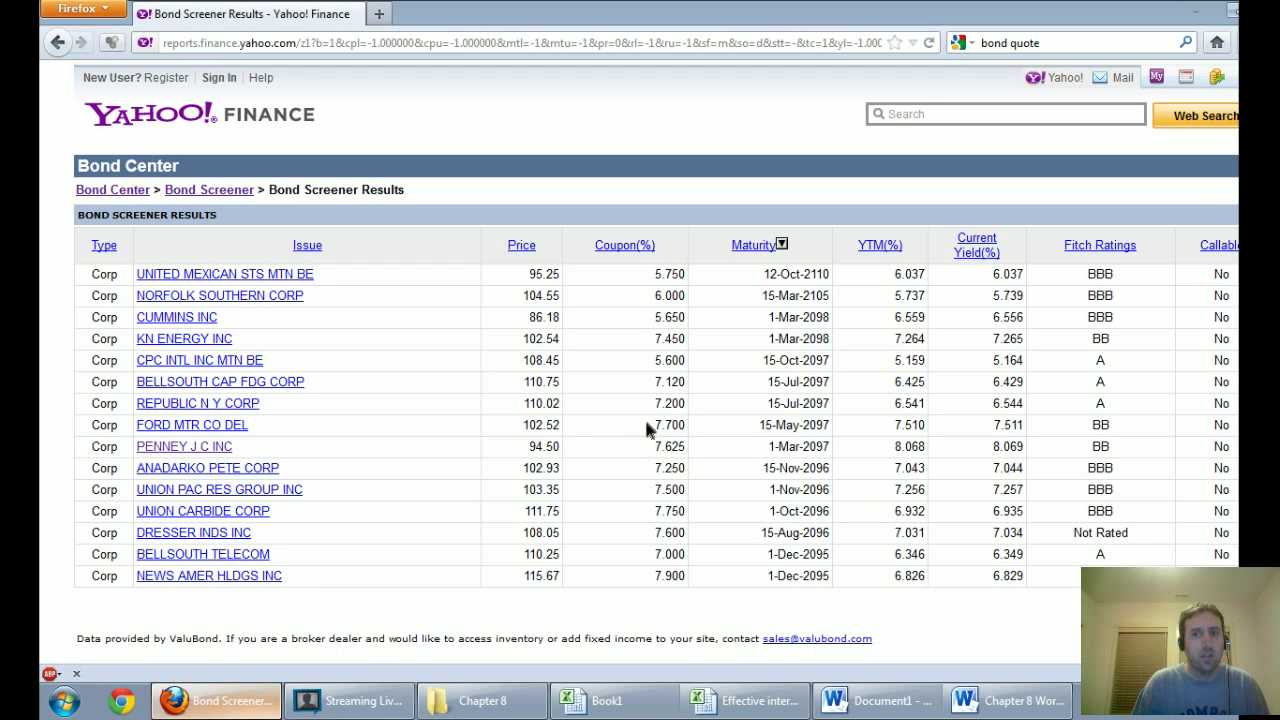
{"action": "left_click_drag", "start_coordinate": [652, 425], "coordinate": [679, 425]}
{"action": "left_click_drag", "start_coordinate": [660, 446], "coordinate": [686, 452]}
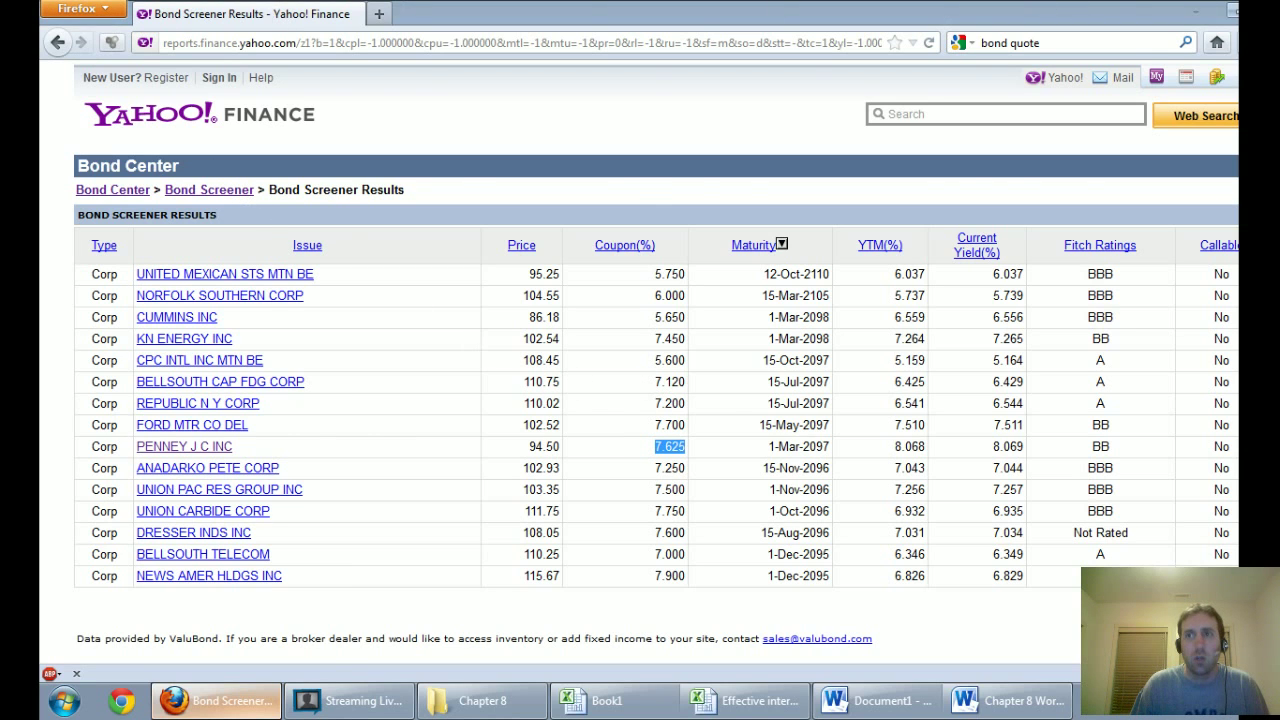
Step: Return to the Word bond problem and open the Windows Calculator, placing it clear of the problem's opening paragraph
{"action": "key", "text": "alt+Tab"}
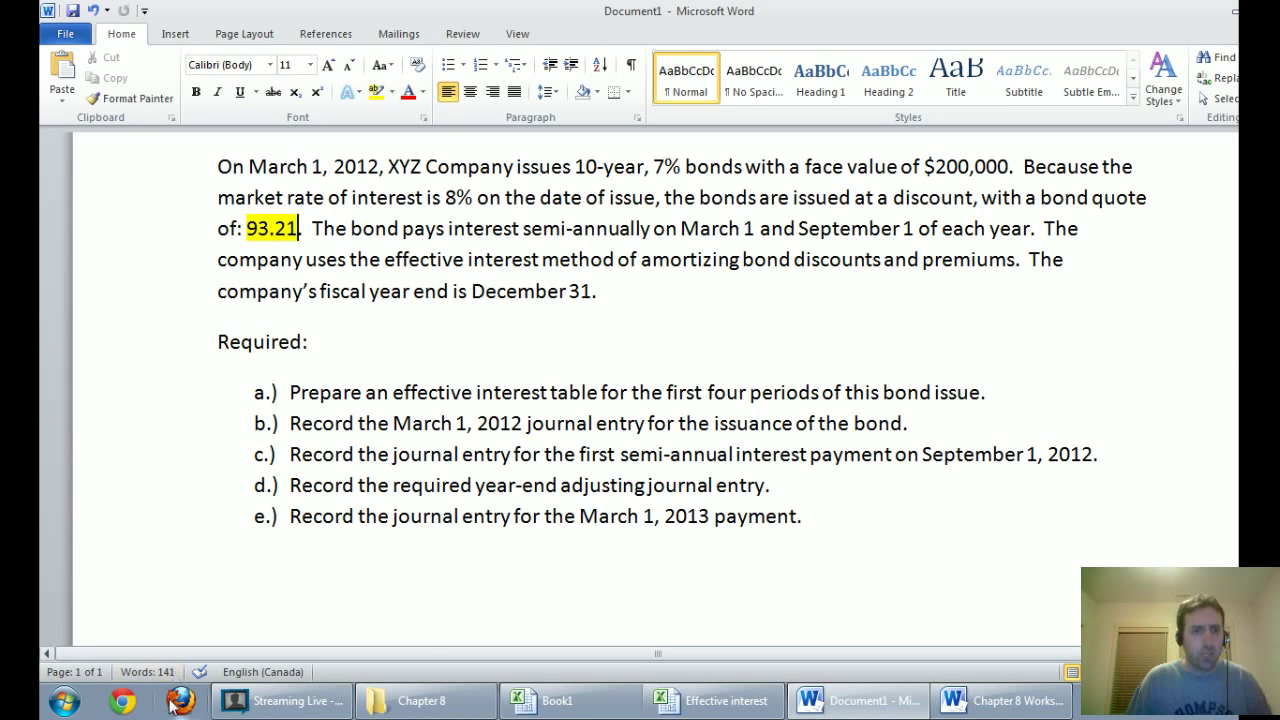
{"action": "left_click", "coordinate": [63, 702]}
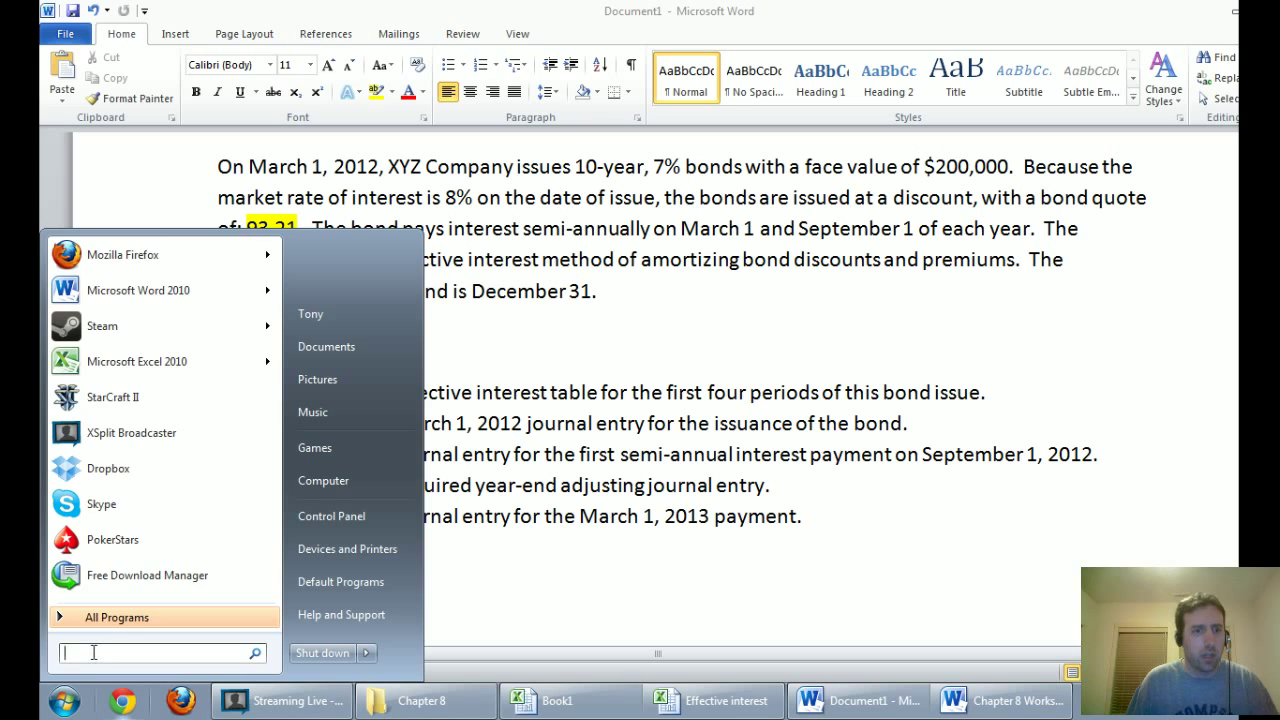
{"action": "type", "text": "calc"}
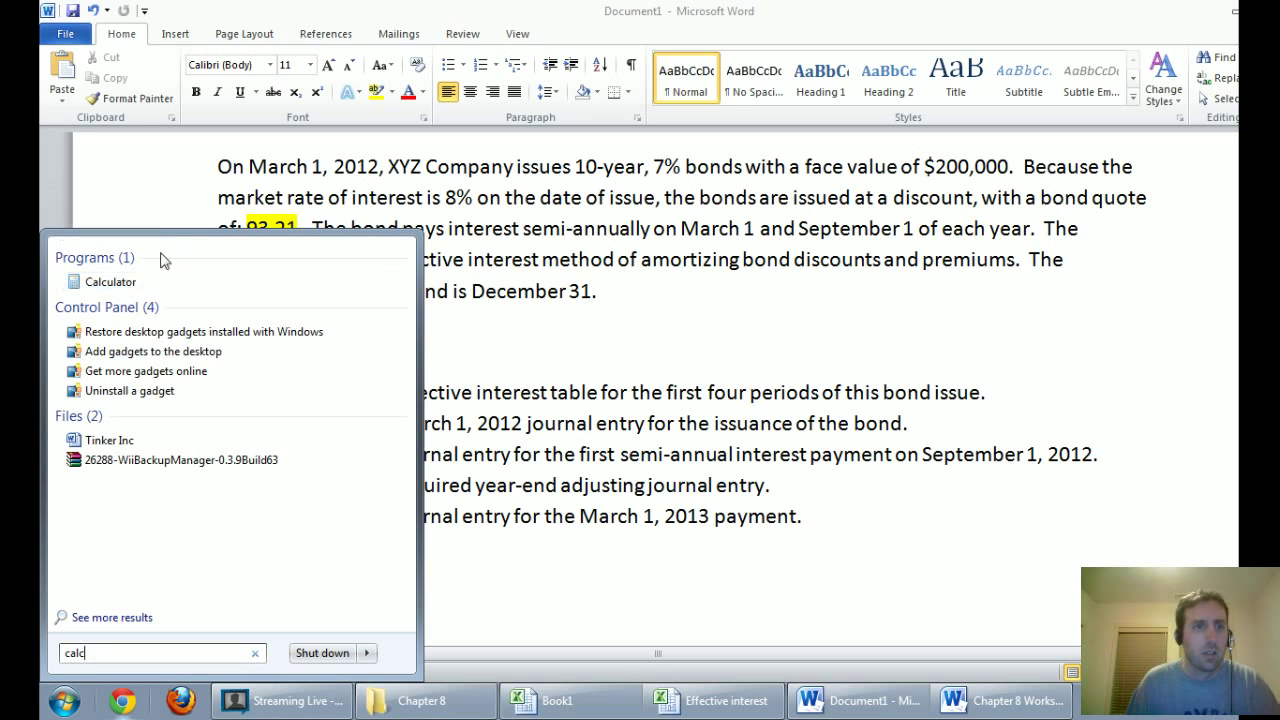
{"action": "left_click", "coordinate": [112, 281]}
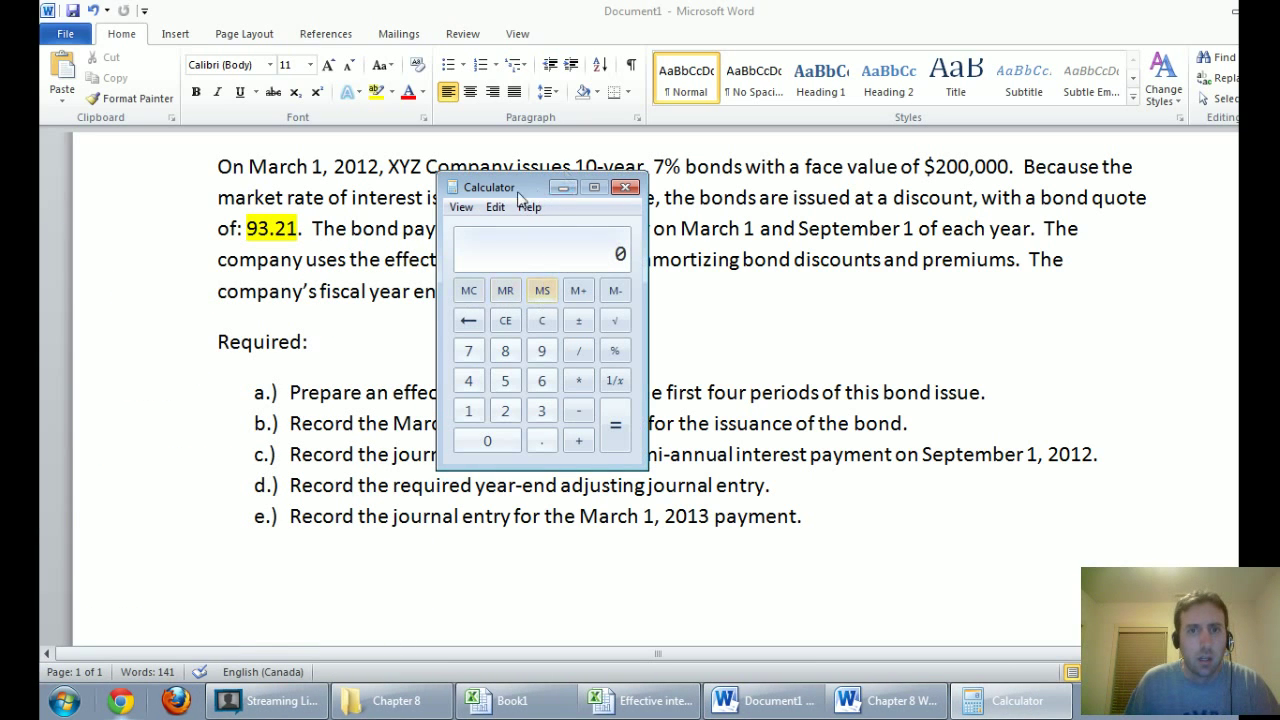
{"action": "left_click_drag", "start_coordinate": [518, 195], "coordinate": [902, 331]}
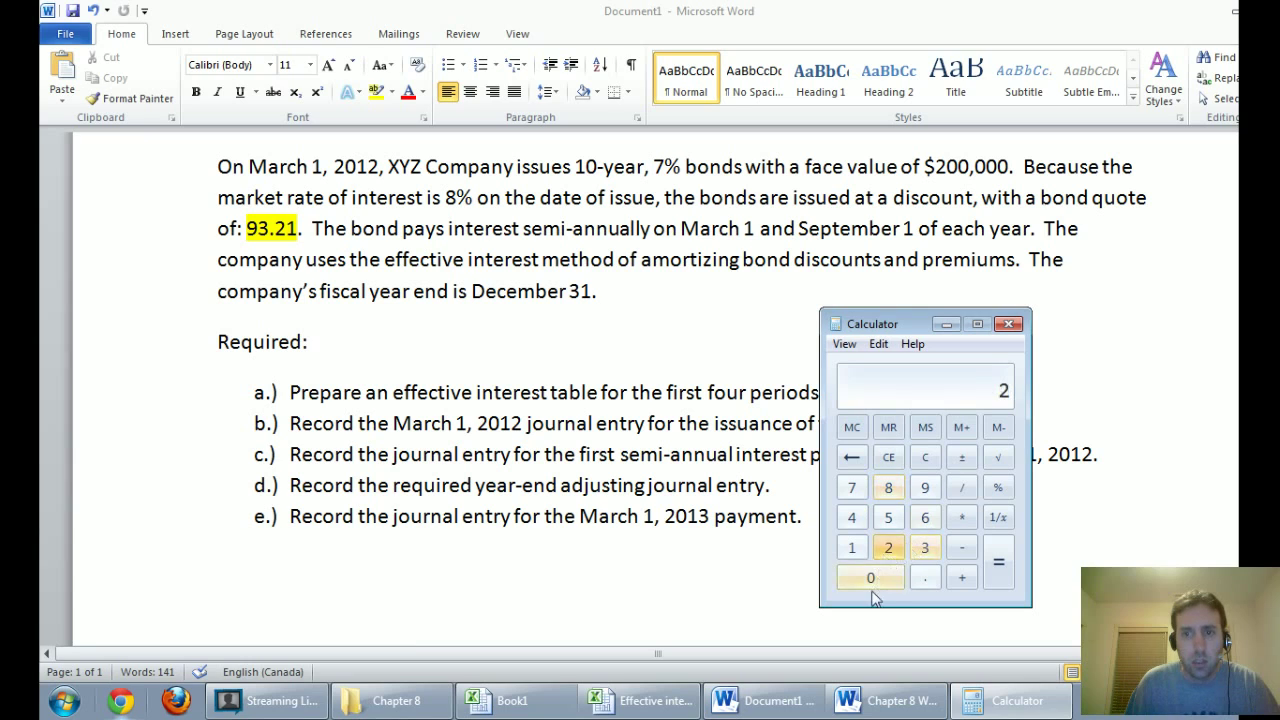
Step: Calculate the bond's issue price as 200000 * 0.9321 and move the Calculator out of the way of the requirements list
{"action": "left_click", "coordinate": [871, 590]}
{"action": "left_click", "coordinate": [871, 590]}
{"action": "left_click", "coordinate": [871, 590]}
{"action": "left_click", "coordinate": [871, 590]}
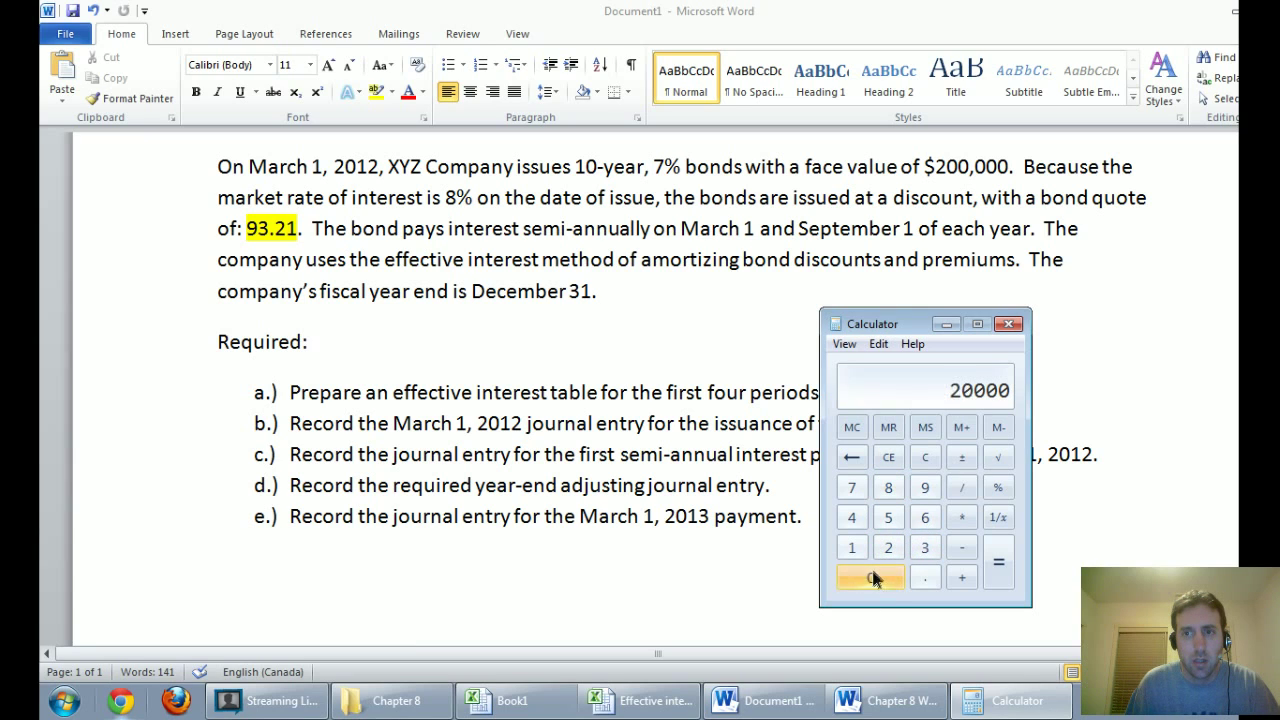
{"action": "left_click", "coordinate": [871, 590]}
{"action": "left_click", "coordinate": [961, 517]}
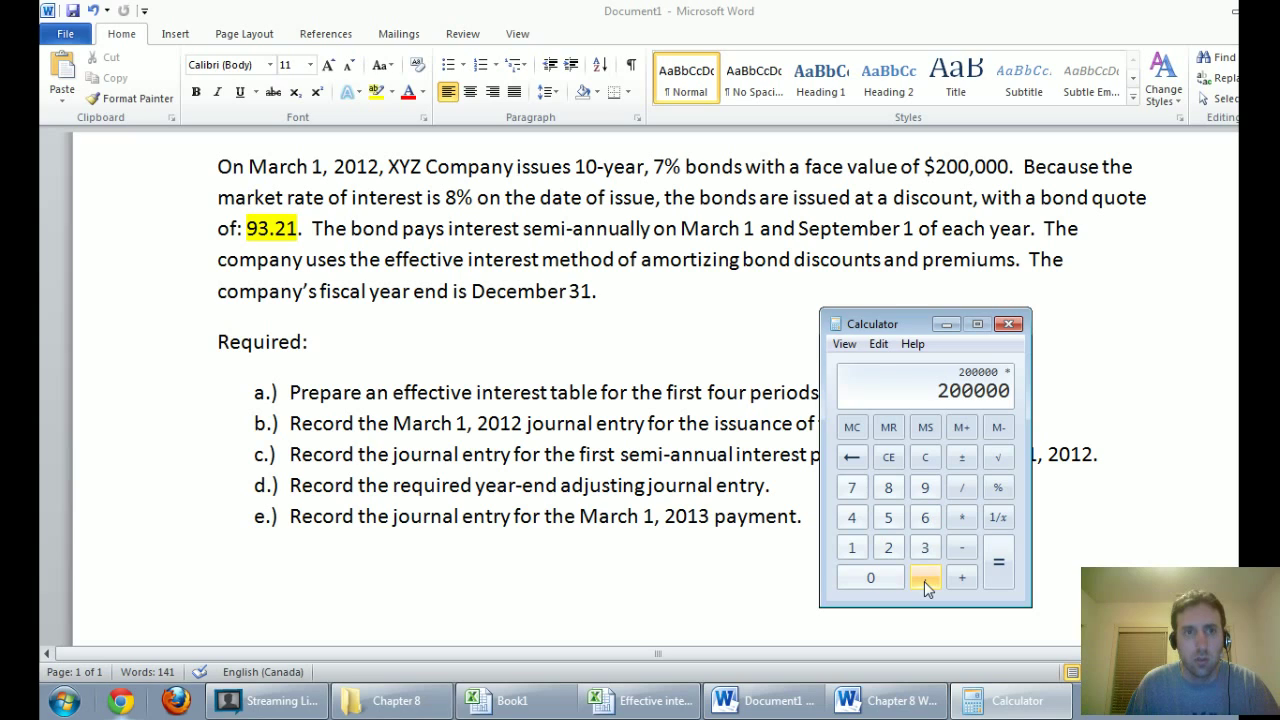
{"action": "left_click", "coordinate": [924, 581]}
{"action": "left_click", "coordinate": [924, 487]}
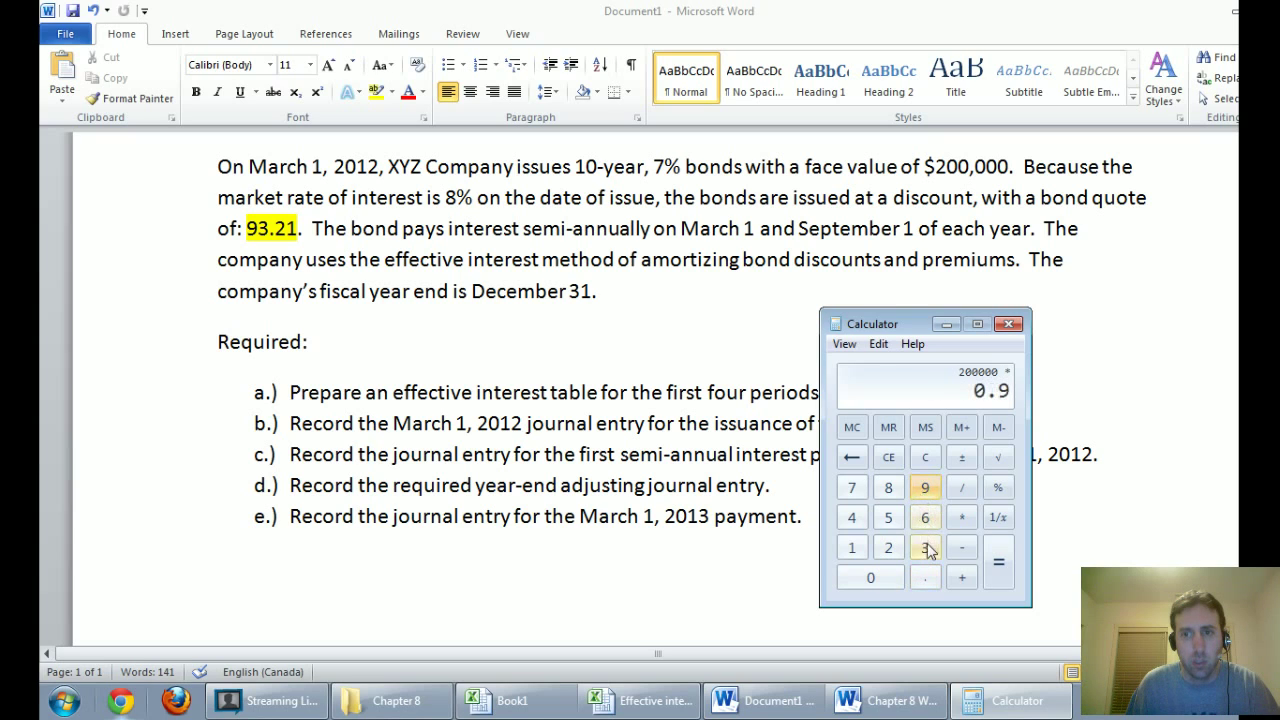
{"action": "left_click", "coordinate": [926, 549]}
{"action": "left_click", "coordinate": [888, 548]}
{"action": "left_click", "coordinate": [852, 548]}
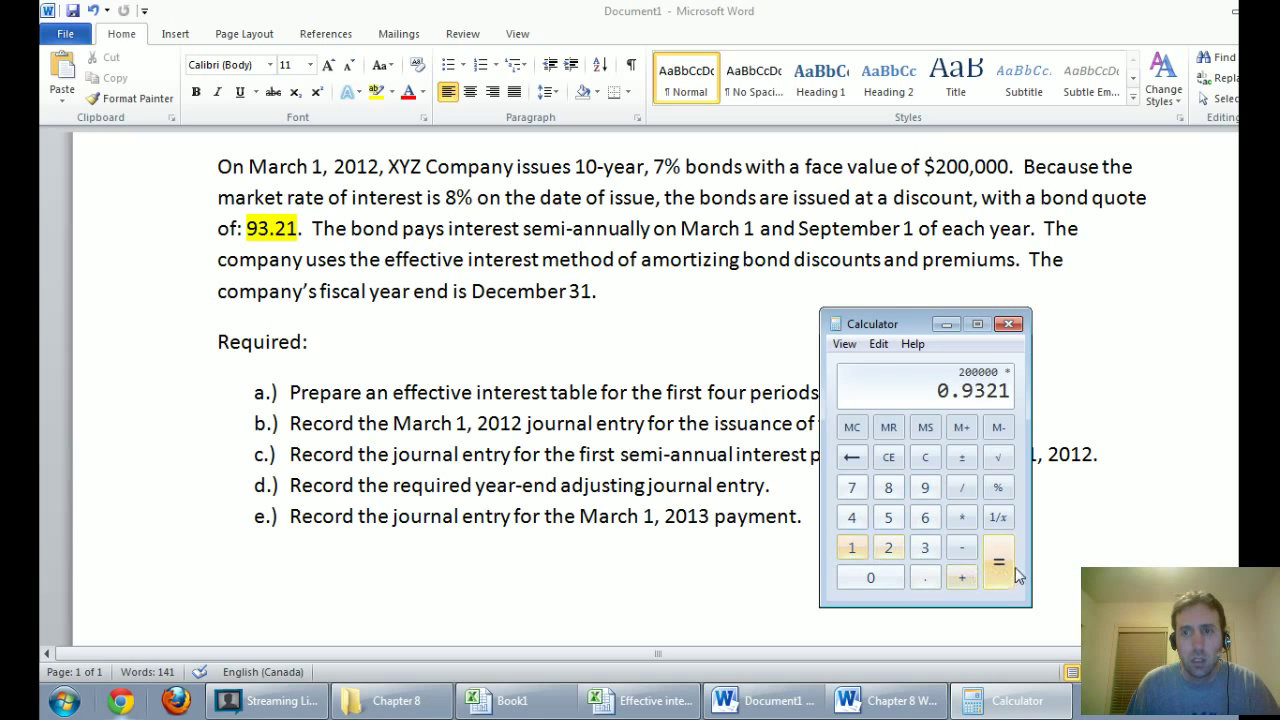
{"action": "left_click", "coordinate": [1000, 563]}
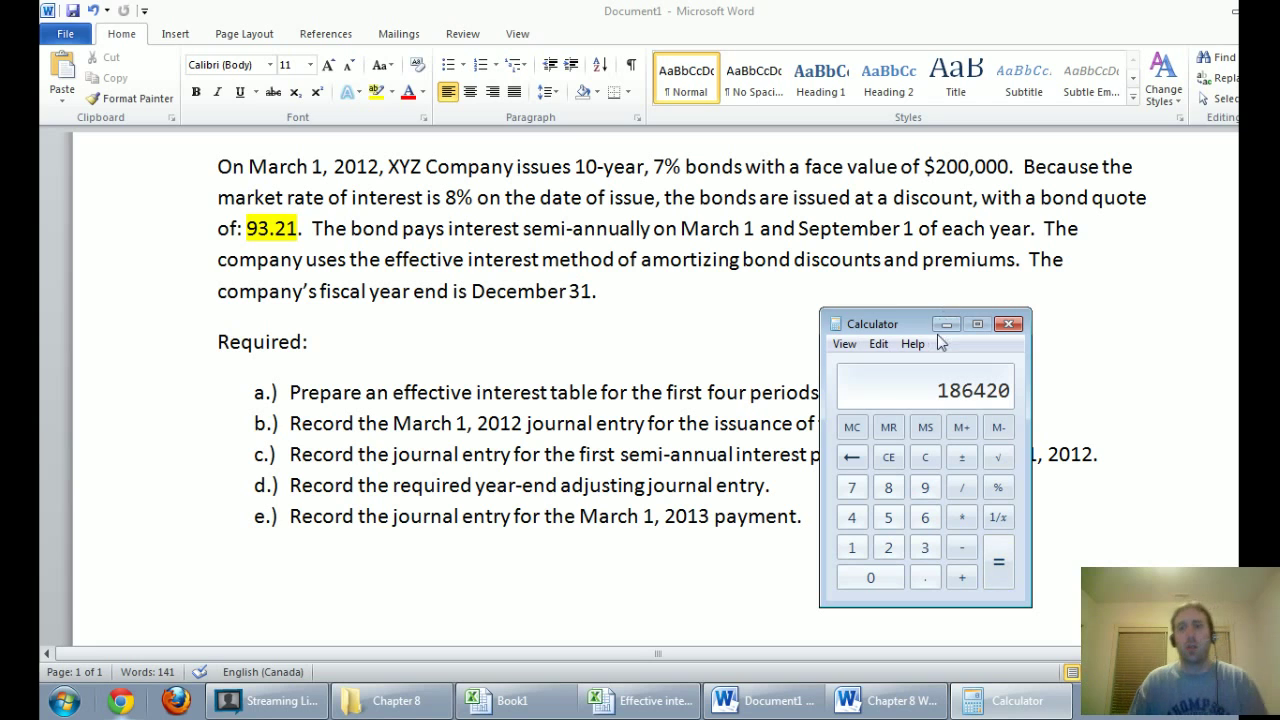
{"action": "left_click_drag", "start_coordinate": [901, 330], "coordinate": [1122, 204]}
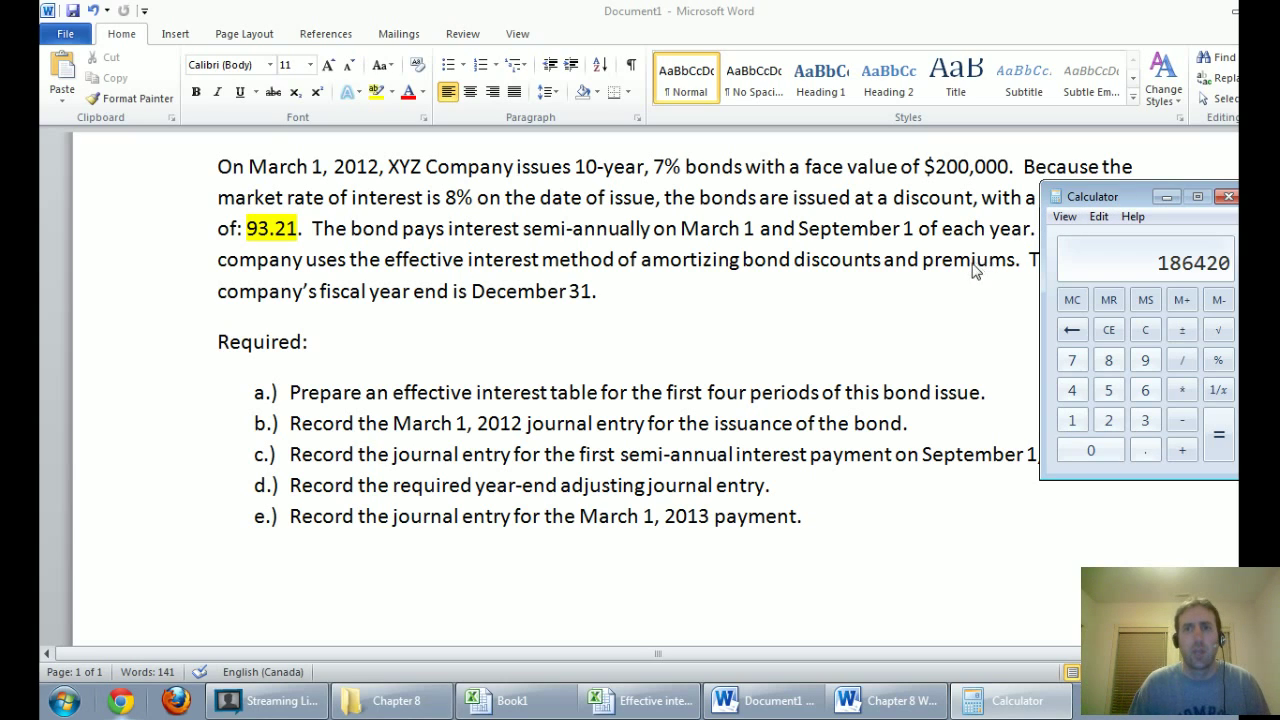
Step: Handwrite the entry date "Mar 1, 2012" in black ink below the requirements list in the Word document
{"action": "key", "text": "alt+Tab"}
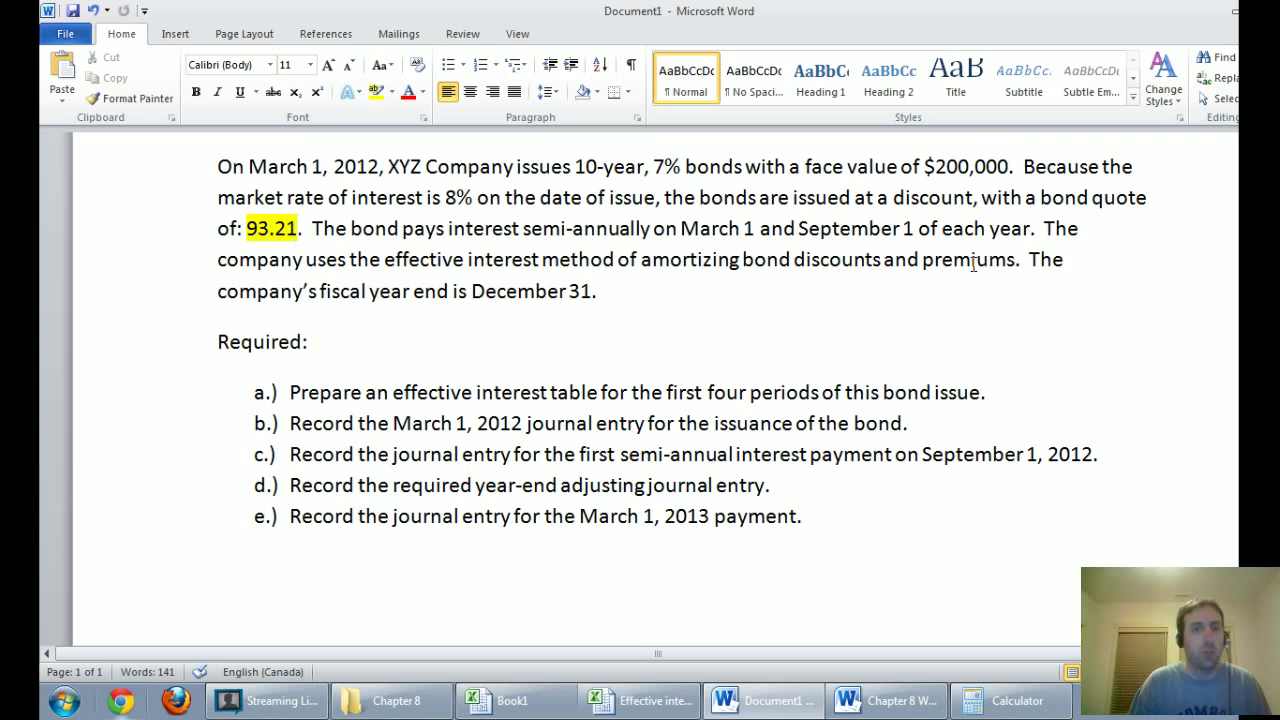
{"action": "scroll", "coordinate": [973, 263], "scroll_direction": "down", "scroll_amount": 1}
{"action": "scroll", "coordinate": [972, 267], "scroll_direction": "down", "scroll_amount": 1}
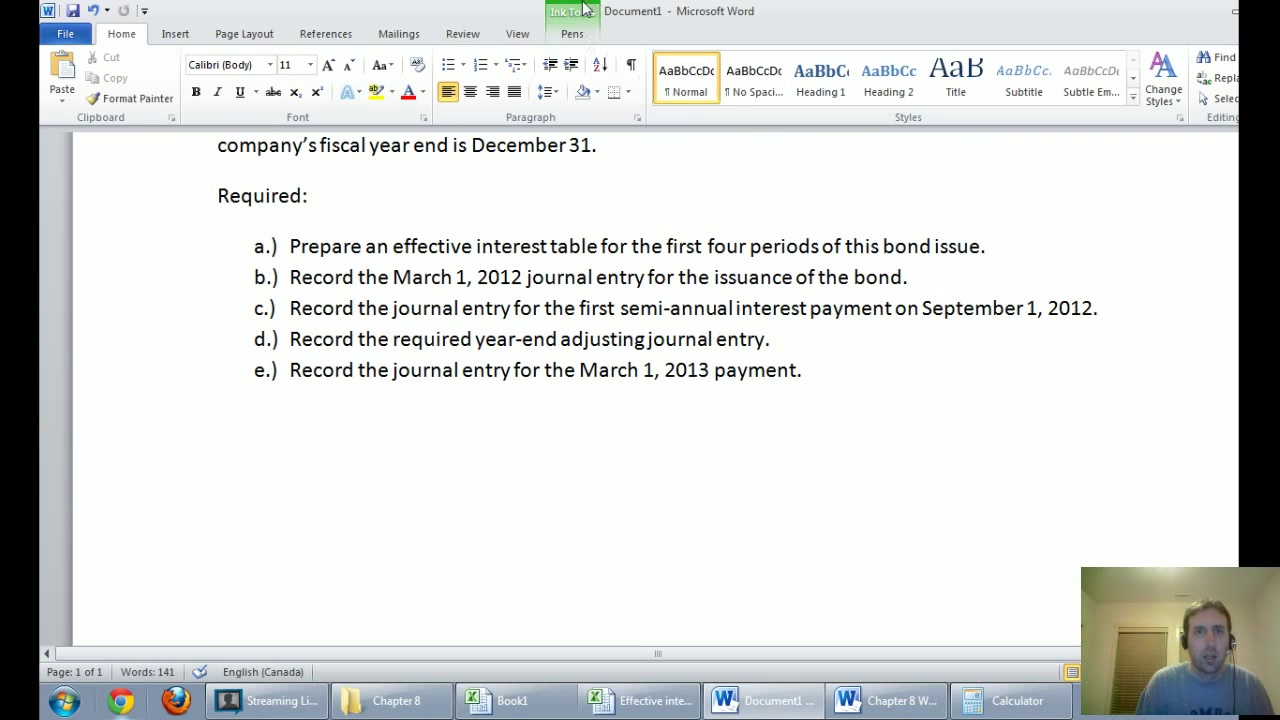
{"action": "left_click", "coordinate": [576, 34]}
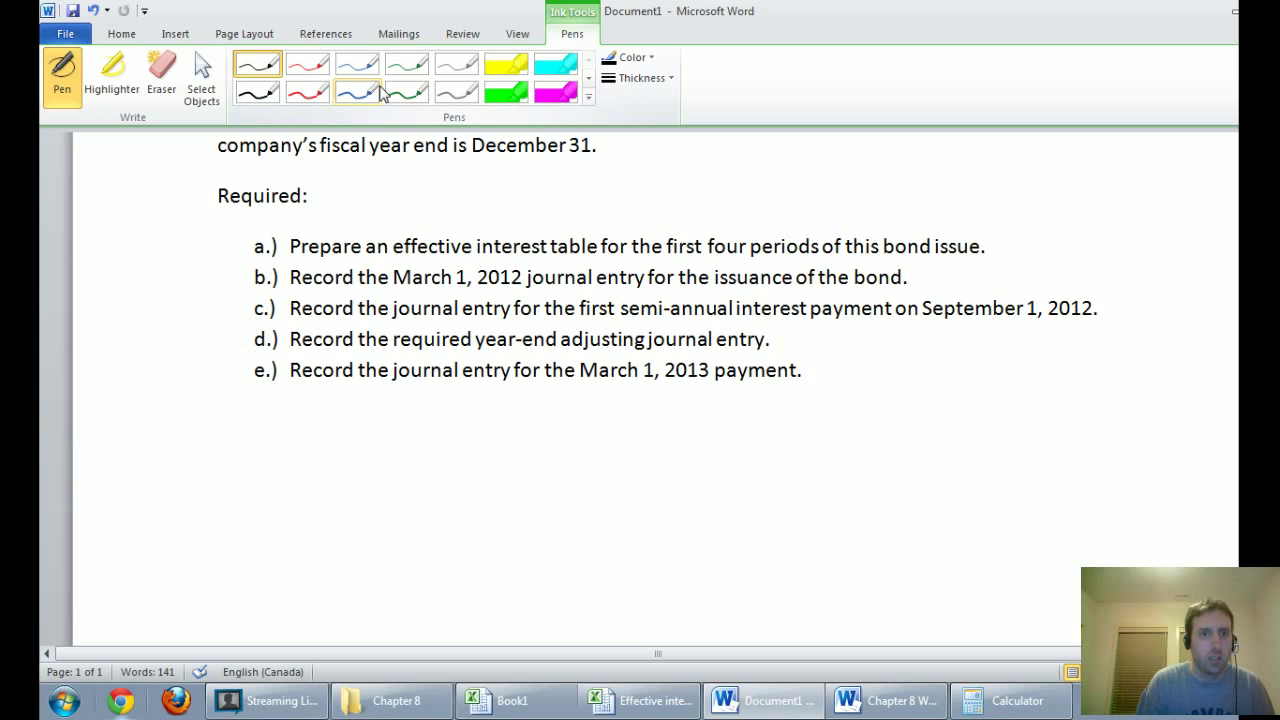
{"action": "mouse_move", "coordinate": [236, 449]}
{"action": "left_mouse_down"}
{"action": "mouse_move", "coordinate": [237, 470]}
{"action": "mouse_move", "coordinate": [322, 456]}
{"action": "left_mouse_up"}
{"action": "mouse_move", "coordinate": [344, 458]}
{"action": "left_mouse_down"}
{"action": "mouse_move", "coordinate": [357, 473]}
{"action": "mouse_move", "coordinate": [459, 450]}
{"action": "left_mouse_up"}
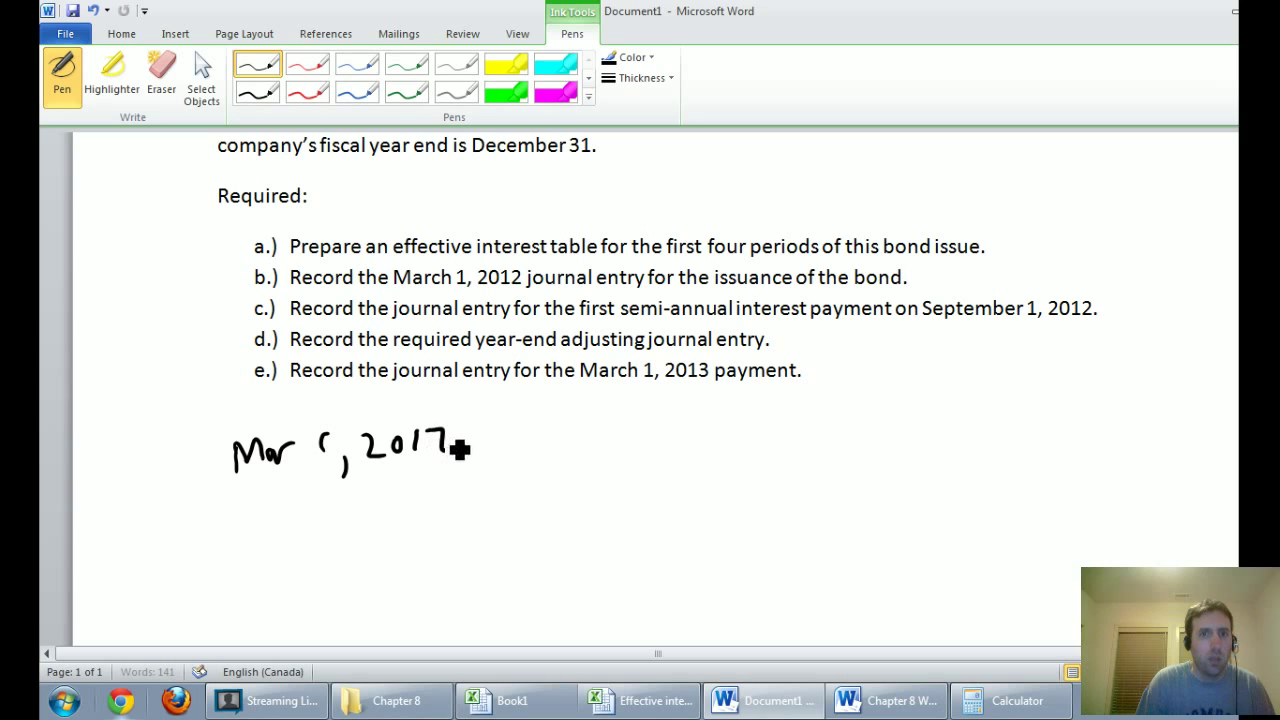
Step: Check the calculated issue price in the Calculator and handwrite the journal line "DR Cash 186,420" under the date
{"action": "scroll", "coordinate": [578, 468], "scroll_direction": "up", "scroll_amount": 3}
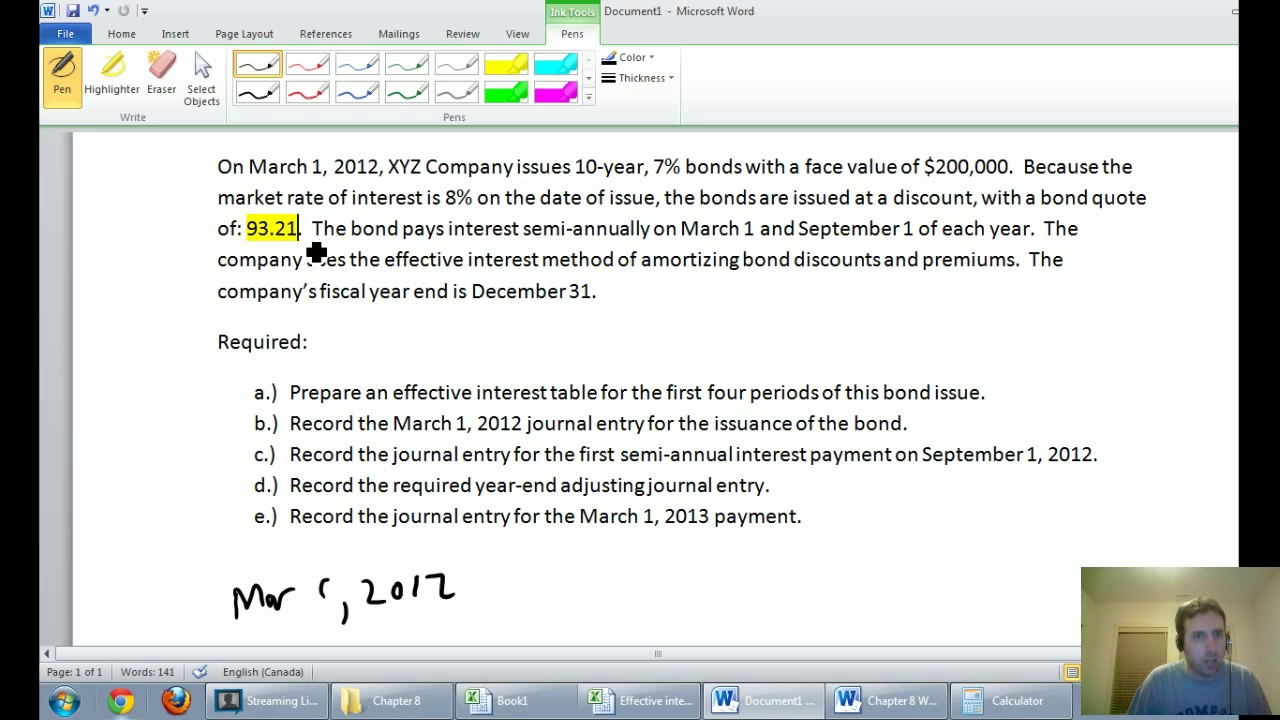
{"action": "left_click", "coordinate": [1015, 710]}
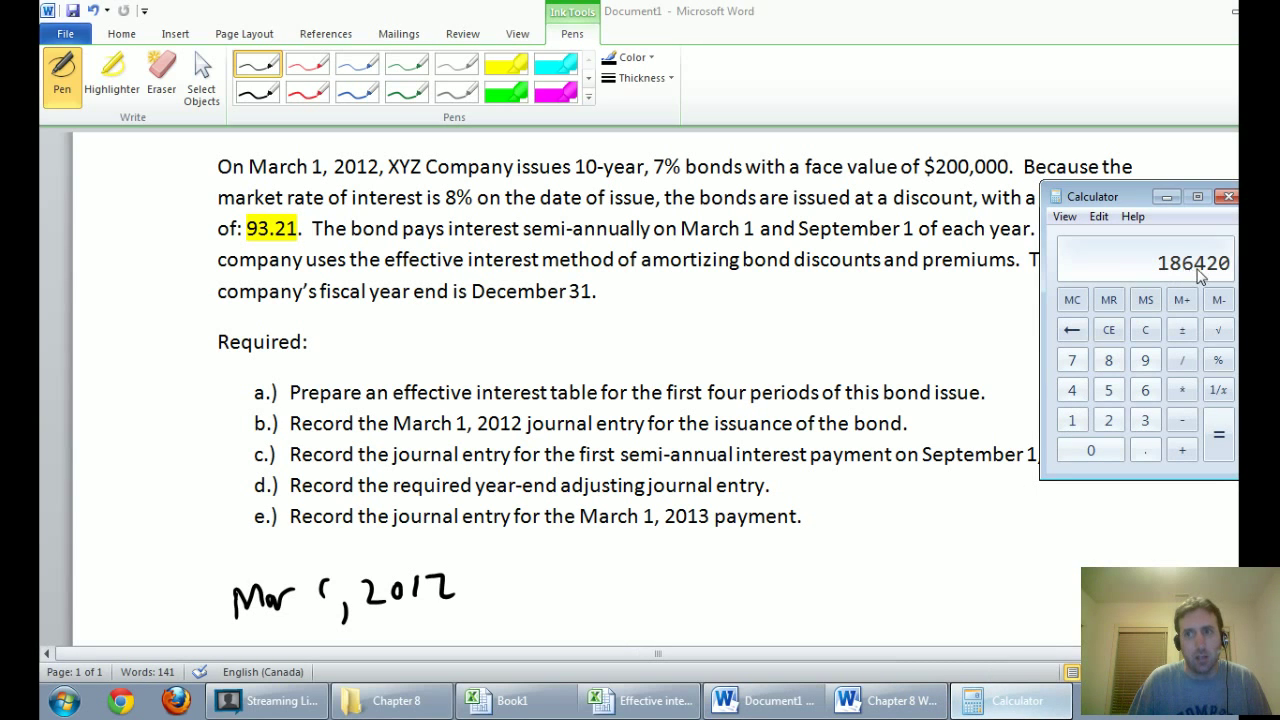
{"action": "left_click", "coordinate": [945, 415]}
{"action": "scroll", "coordinate": [945, 415], "scroll_direction": "down", "scroll_amount": 3}
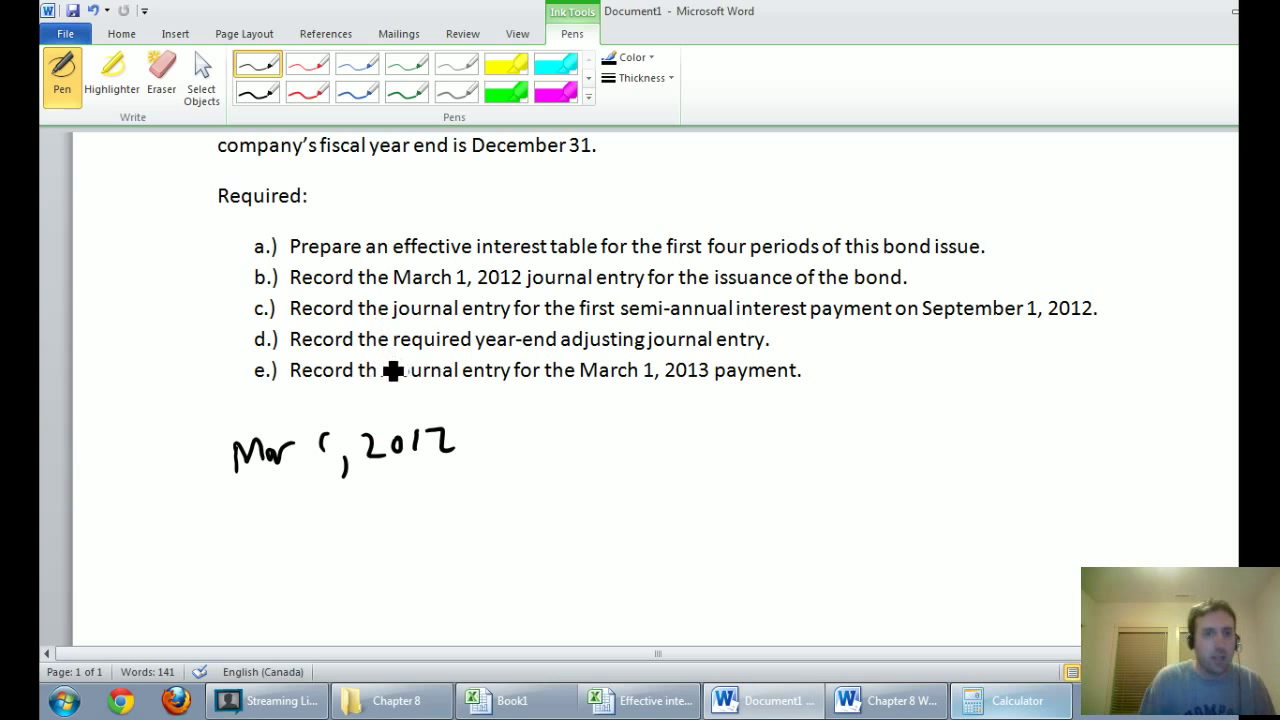
{"action": "mouse_move", "coordinate": [265, 498]}
{"action": "left_mouse_down"}
{"action": "mouse_move", "coordinate": [303, 527]}
{"action": "mouse_move", "coordinate": [426, 512]}
{"action": "left_mouse_up"}
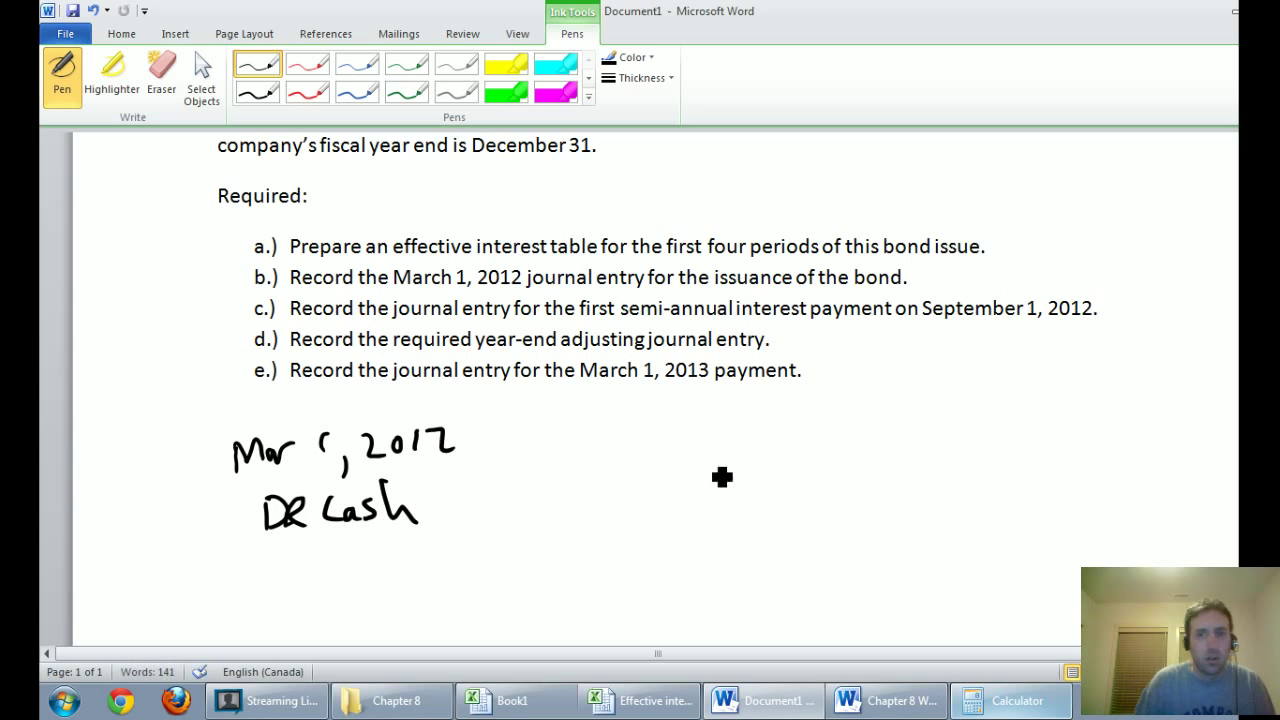
{"action": "left_click", "coordinate": [1030, 708]}
{"action": "left_click", "coordinate": [1030, 708]}
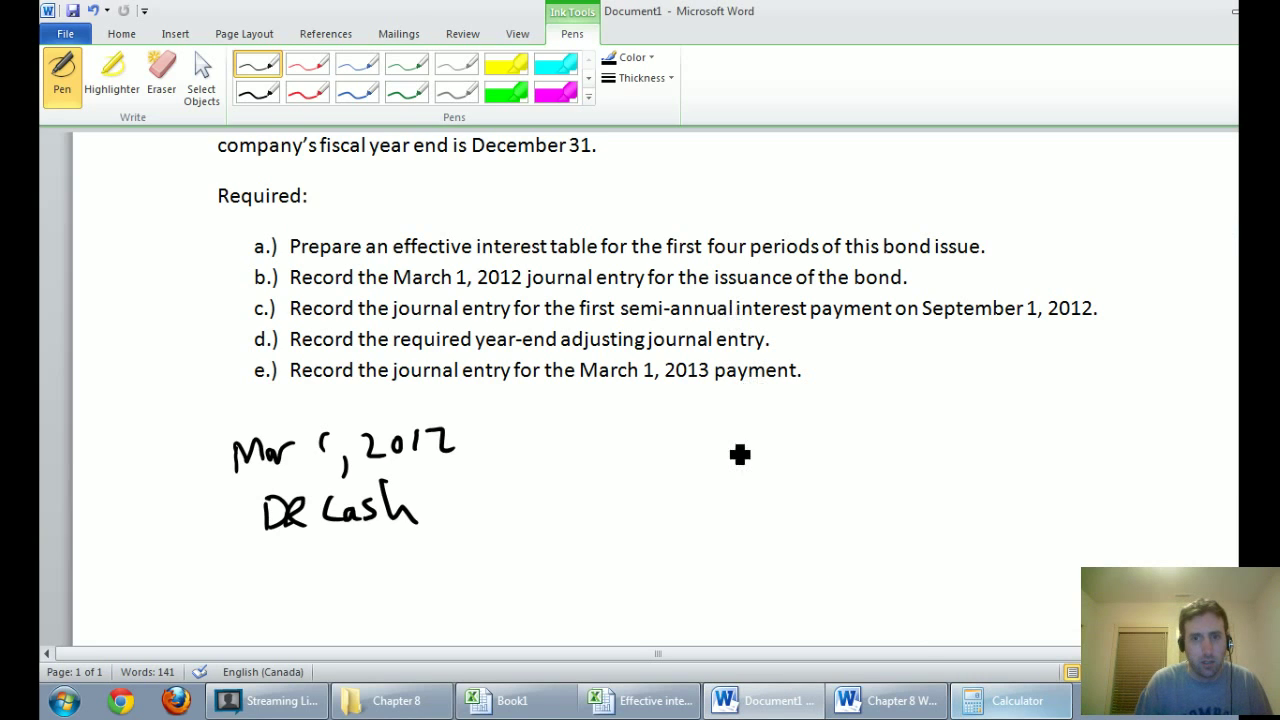
{"action": "mouse_move", "coordinate": [707, 481]}
{"action": "left_mouse_down"}
{"action": "mouse_move", "coordinate": [707, 501]}
{"action": "mouse_move", "coordinate": [730, 488]}
{"action": "mouse_move", "coordinate": [845, 490]}
{"action": "mouse_move", "coordinate": [840, 478]}
{"action": "left_mouse_up"}
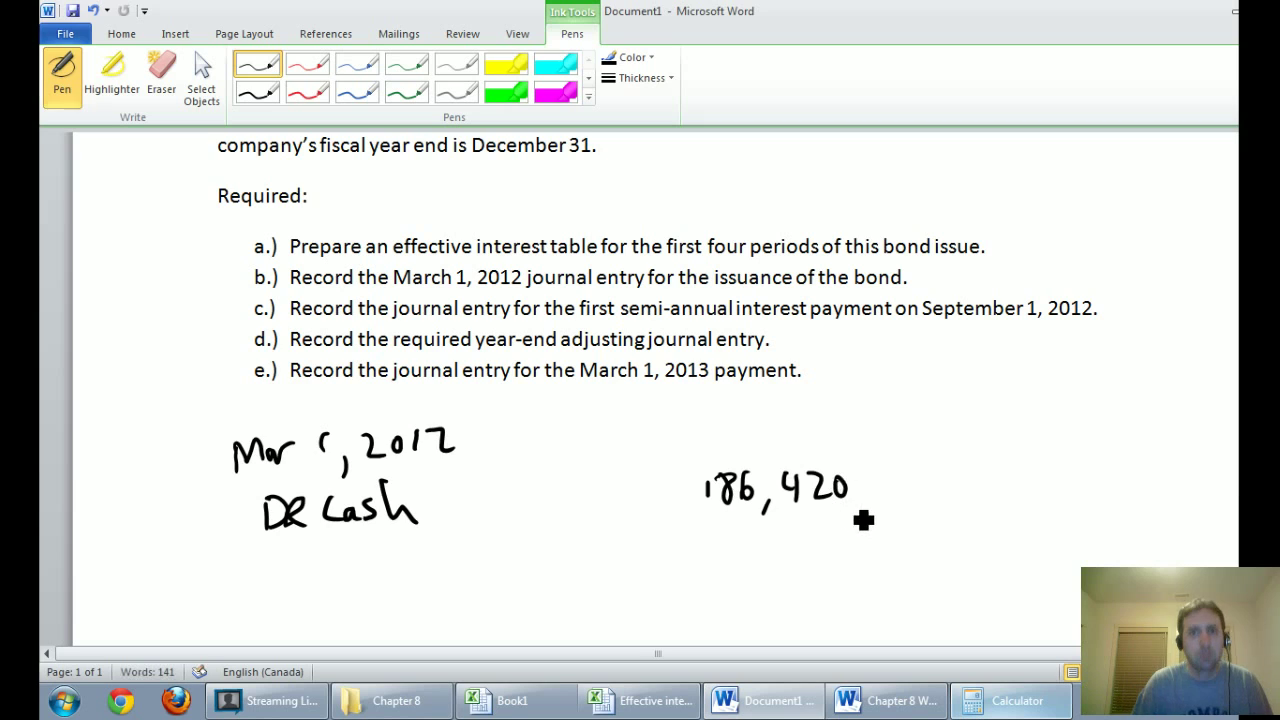
Step: Handwrite the indented credit line "CR Bonds payable 200,000" below the cash line, leaving a gap between them
{"action": "scroll", "coordinate": [863, 520], "scroll_direction": "down", "scroll_amount": 3}
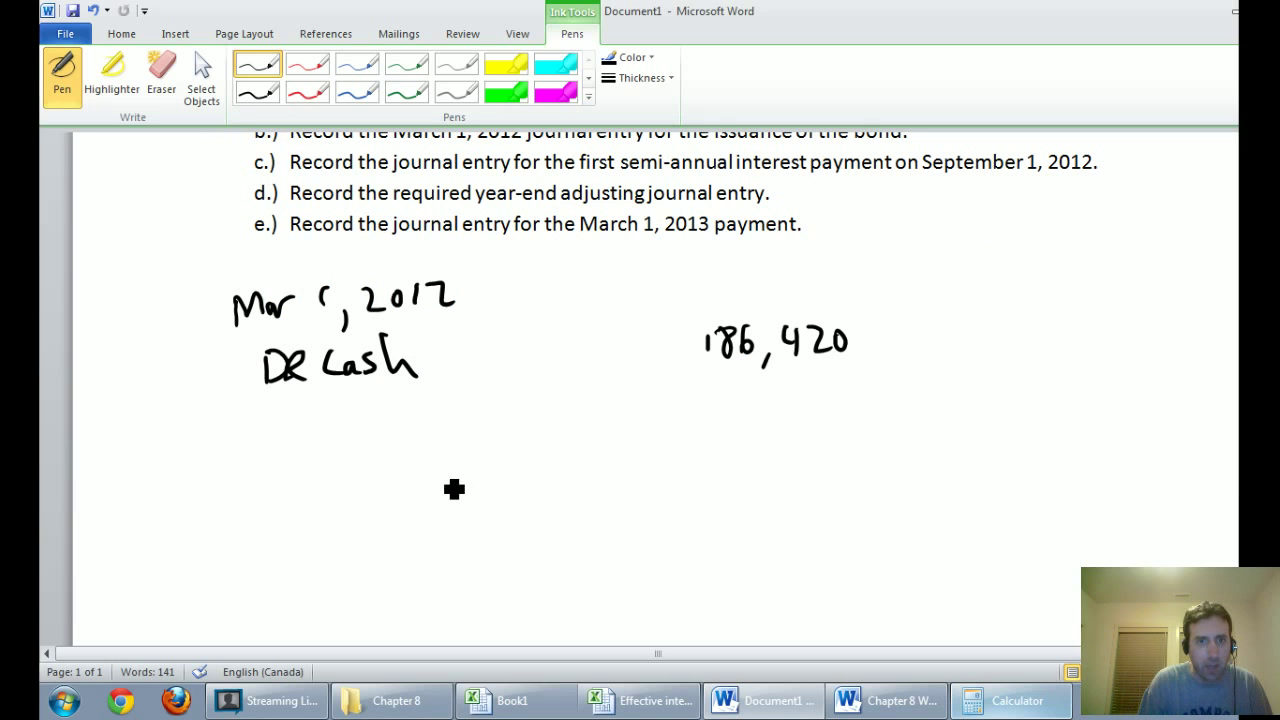
{"action": "mouse_move", "coordinate": [452, 467]}
{"action": "left_mouse_down"}
{"action": "mouse_move", "coordinate": [456, 494]}
{"action": "mouse_move", "coordinate": [514, 483]}
{"action": "mouse_move", "coordinate": [513, 469]}
{"action": "mouse_move", "coordinate": [534, 494]}
{"action": "mouse_move", "coordinate": [574, 480]}
{"action": "mouse_move", "coordinate": [740, 486]}
{"action": "left_mouse_up"}
{"action": "mouse_move", "coordinate": [944, 467]}
{"action": "left_mouse_down"}
{"action": "mouse_move", "coordinate": [1040, 494]}
{"action": "mouse_move", "coordinate": [994, 486]}
{"action": "mouse_move", "coordinate": [1030, 470]}
{"action": "left_mouse_up"}
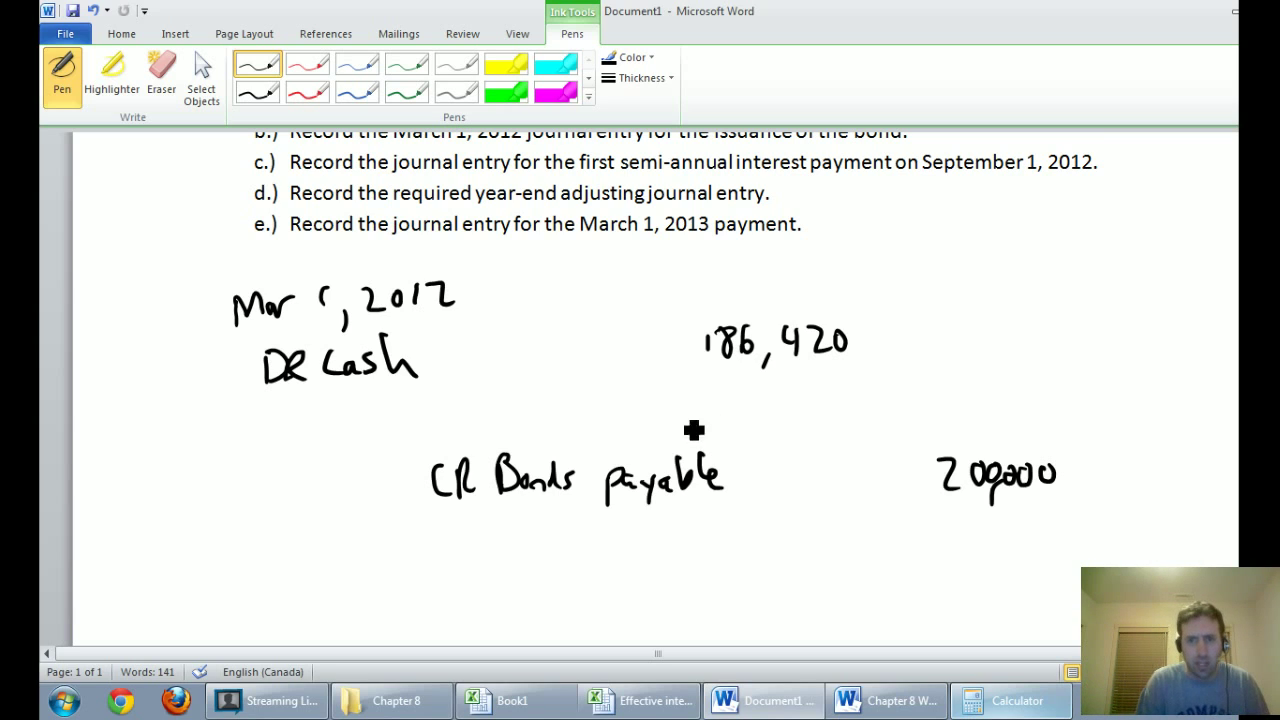
Step: Handwrite the debit line "DR Discount 13,580" between the cash and bonds payable lines, and underline "discount" in the problem text
{"action": "left_click_drag", "start_coordinate": [726, 385], "coordinate": [723, 412]}
{"action": "mouse_move", "coordinate": [740, 386]}
{"action": "left_mouse_down"}
{"action": "mouse_move", "coordinate": [780, 417]}
{"action": "mouse_move", "coordinate": [849, 390]}
{"action": "left_mouse_up"}
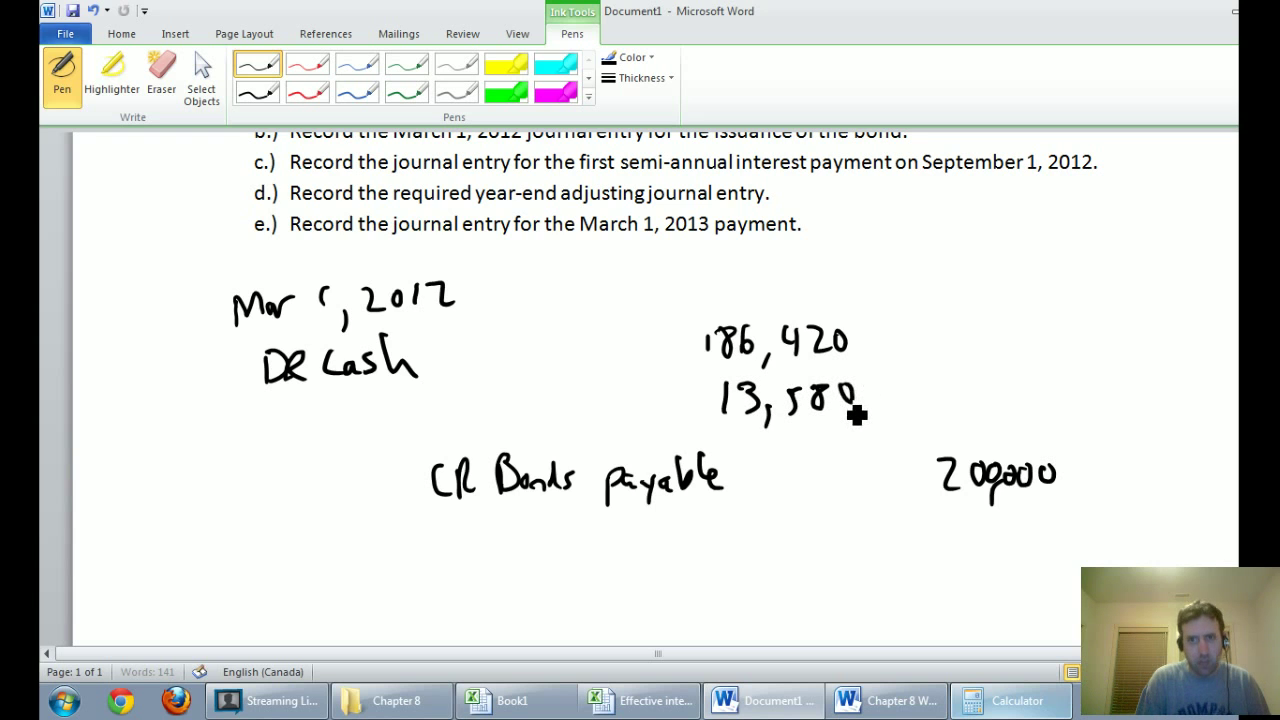
{"action": "scroll", "coordinate": [847, 413], "scroll_direction": "up", "scroll_amount": 5}
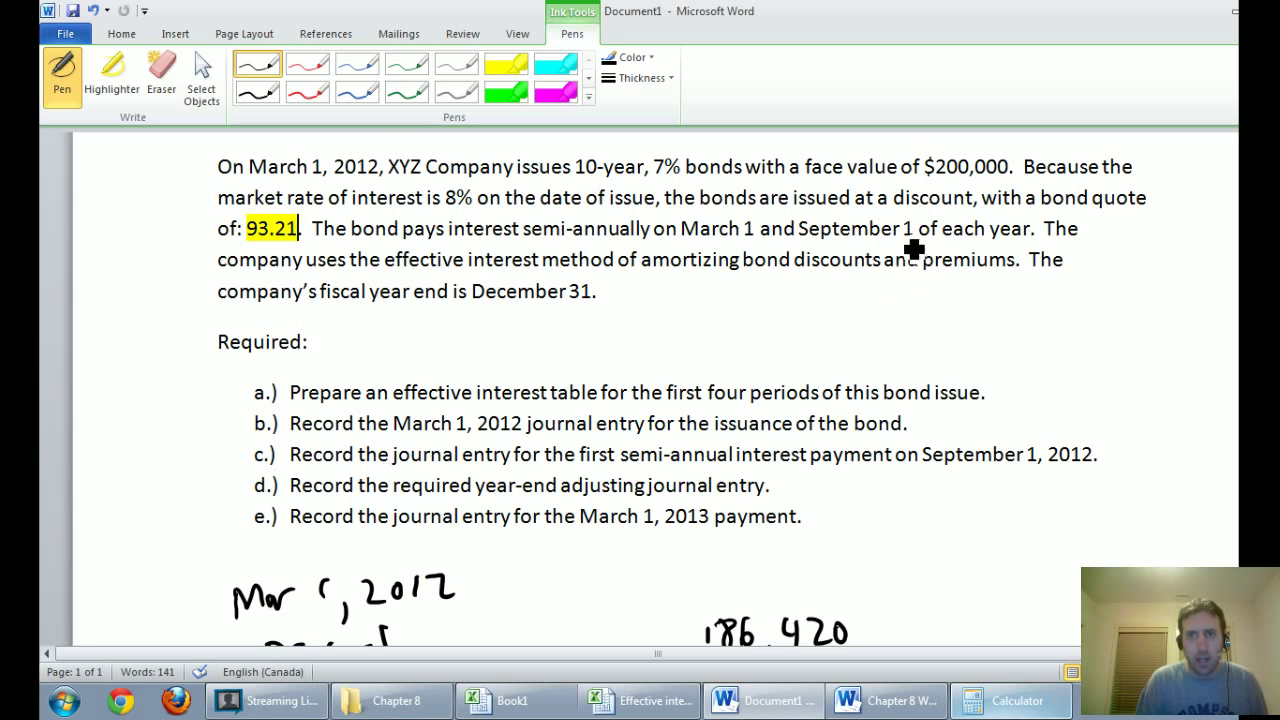
{"action": "left_click_drag", "start_coordinate": [891, 211], "coordinate": [968, 222]}
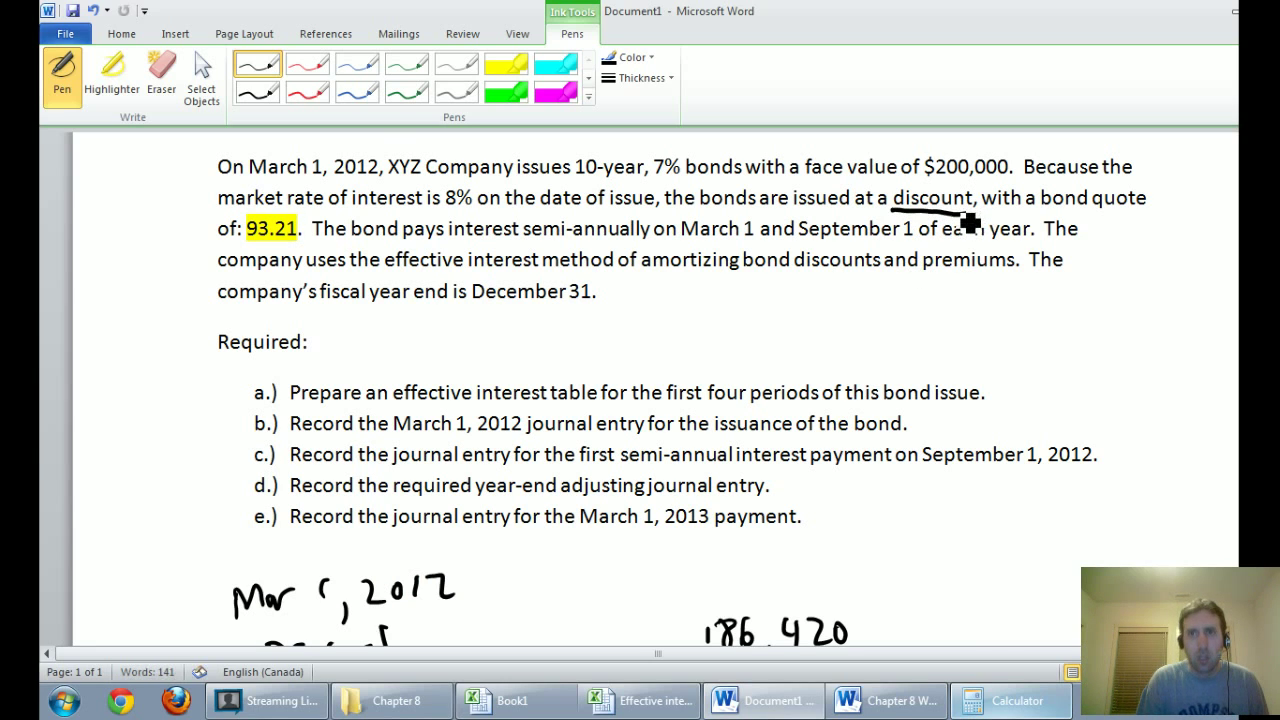
{"action": "scroll", "coordinate": [966, 242], "scroll_direction": "down", "scroll_amount": 3}
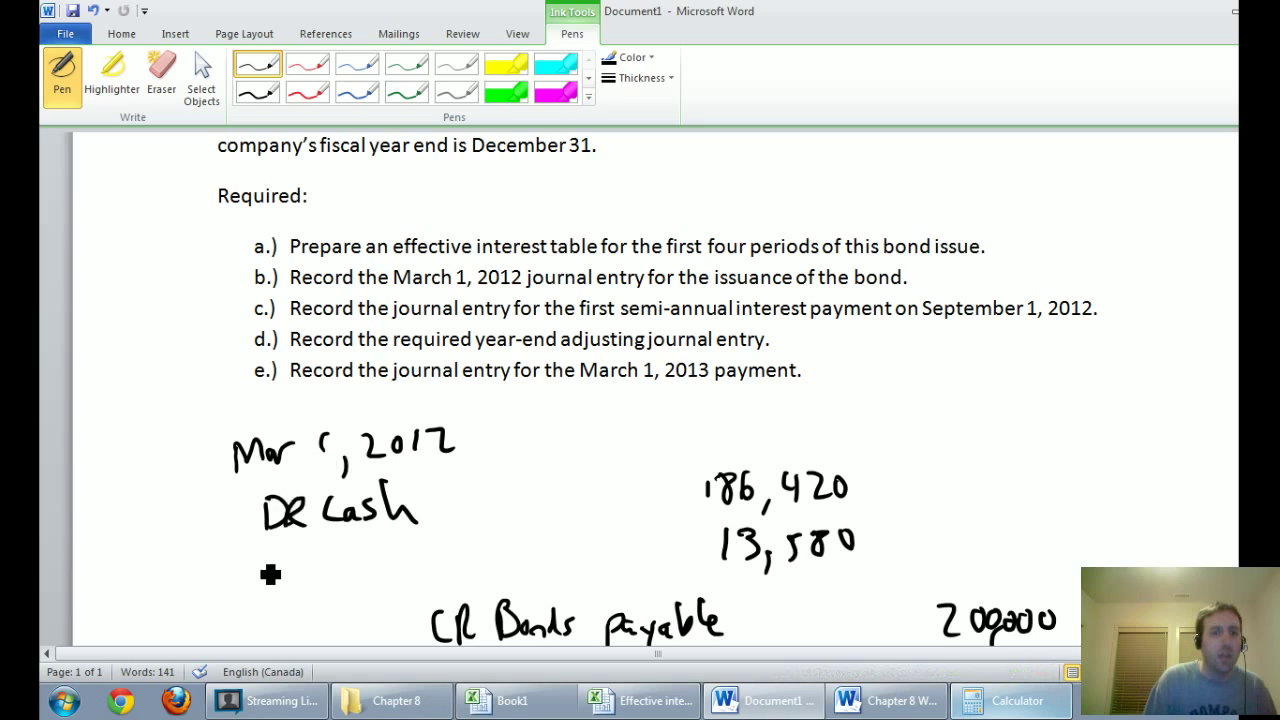
{"action": "left_click_drag", "start_coordinate": [268, 537], "coordinate": [288, 566]}
{"action": "mouse_move", "coordinate": [336, 540]}
{"action": "left_mouse_down"}
{"action": "mouse_move", "coordinate": [368, 565]}
{"action": "mouse_move", "coordinate": [495, 563]}
{"action": "left_mouse_up"}
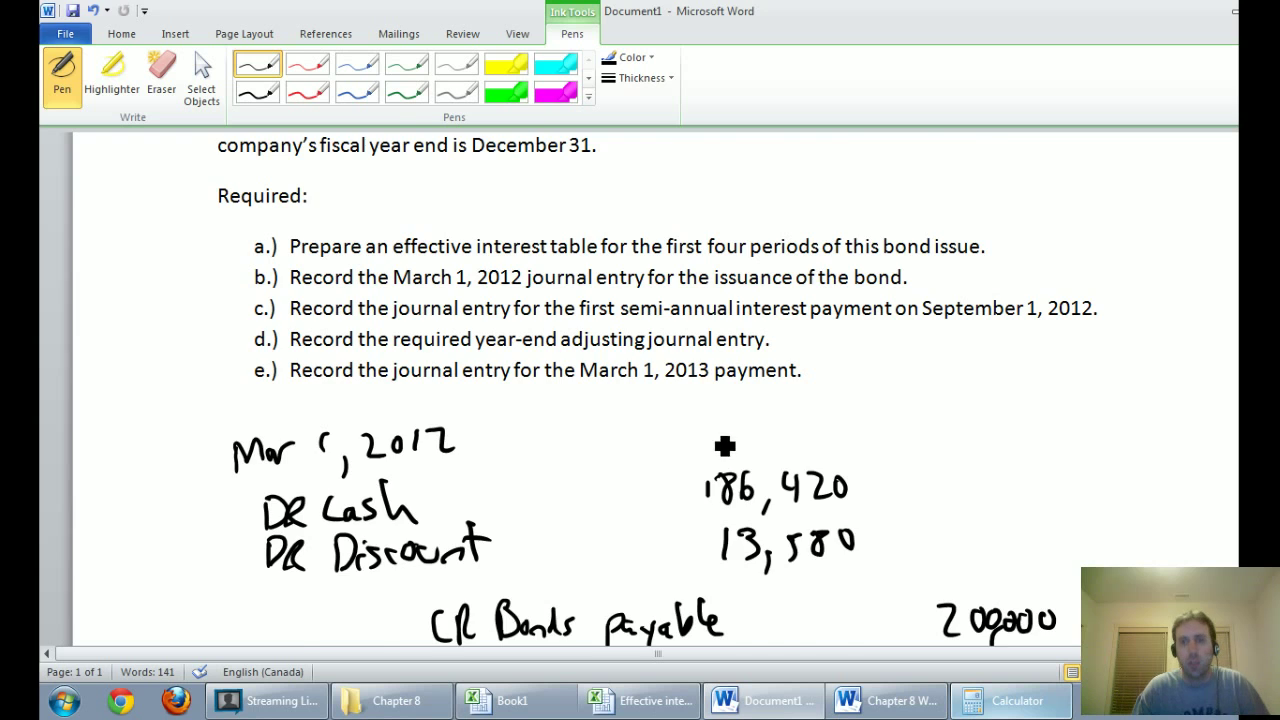
Step: Underline the 7% bond rate and the 8% market rate in the problem's opening paragraph with the pen
{"action": "scroll", "coordinate": [723, 445], "scroll_direction": "up", "scroll_amount": 5}
{"action": "scroll", "coordinate": [724, 446], "scroll_direction": "down", "scroll_amount": 3}
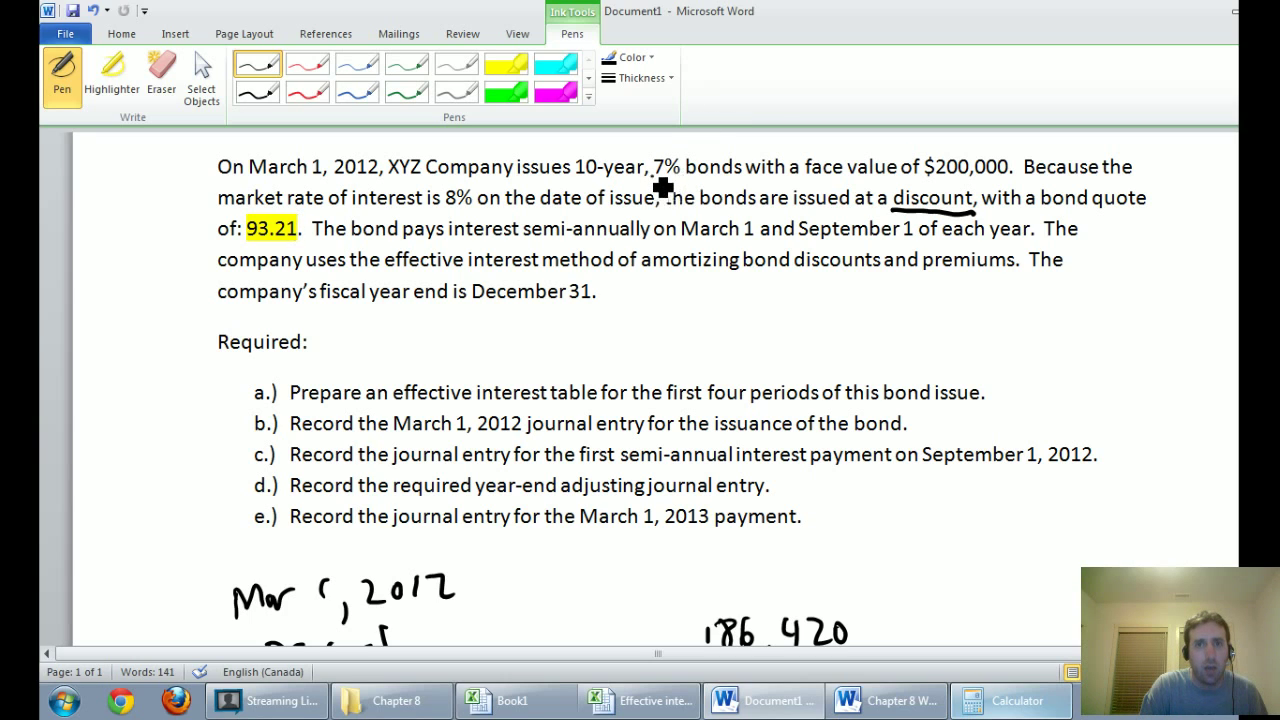
{"action": "left_click_drag", "start_coordinate": [652, 175], "coordinate": [684, 176]}
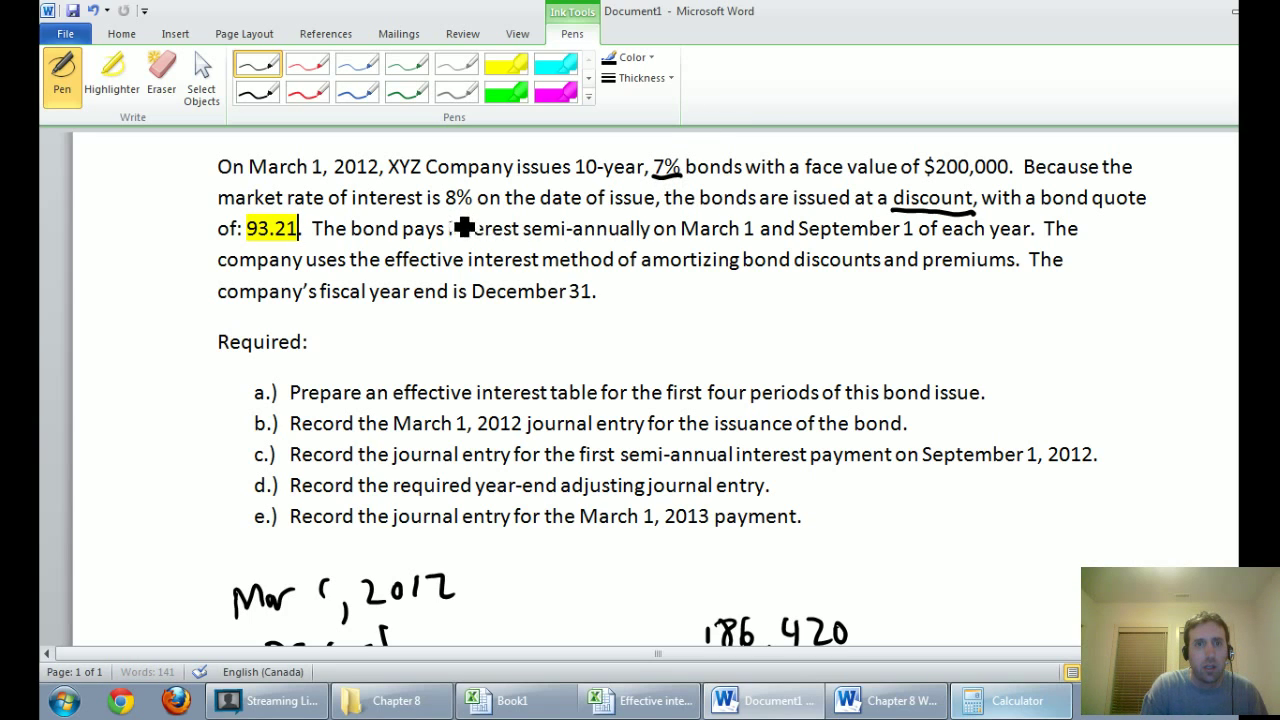
{"action": "left_click_drag", "start_coordinate": [446, 207], "coordinate": [481, 209]}
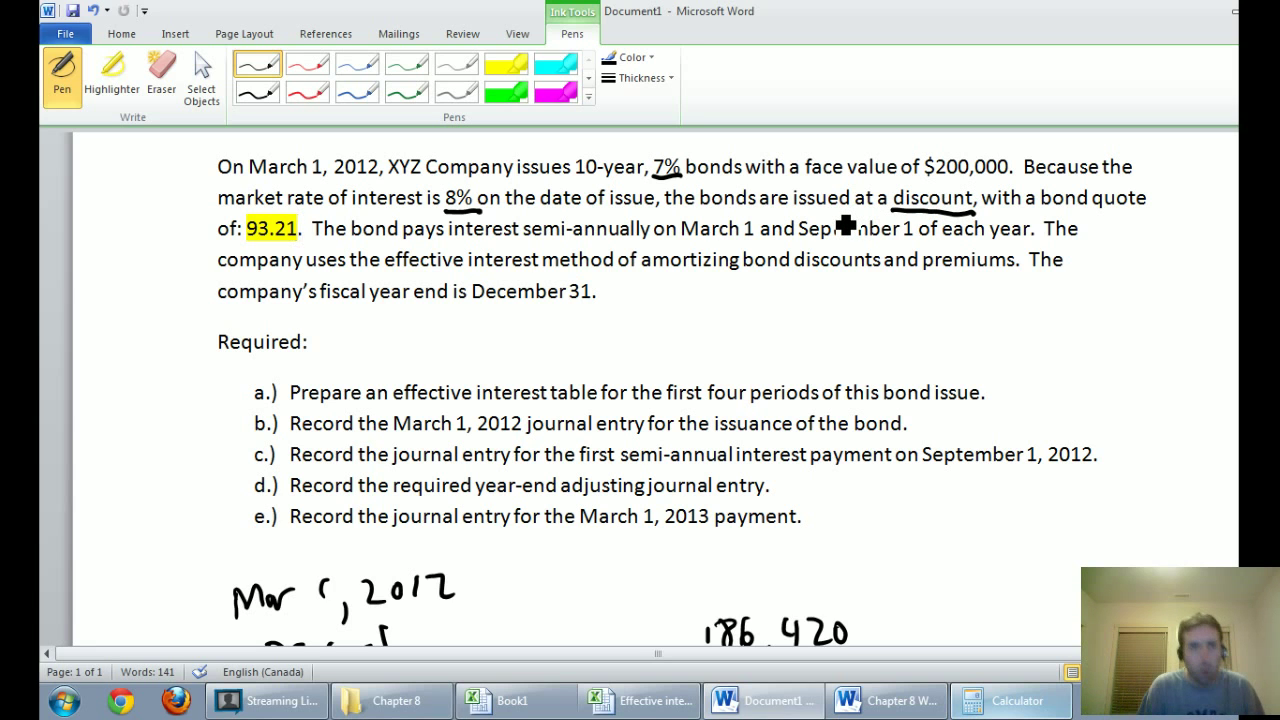
{"action": "scroll", "coordinate": [808, 354], "scroll_direction": "down", "scroll_amount": 3}
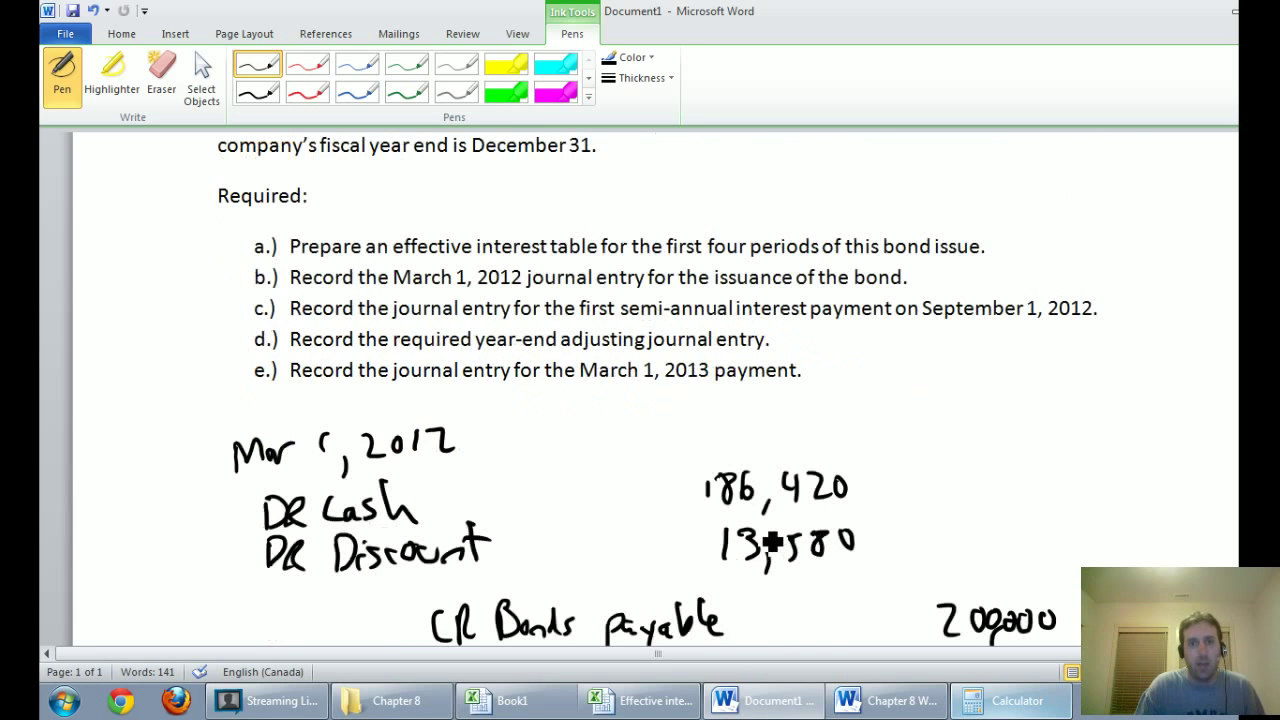
{"action": "scroll", "coordinate": [771, 541], "scroll_direction": "up", "scroll_amount": 3}
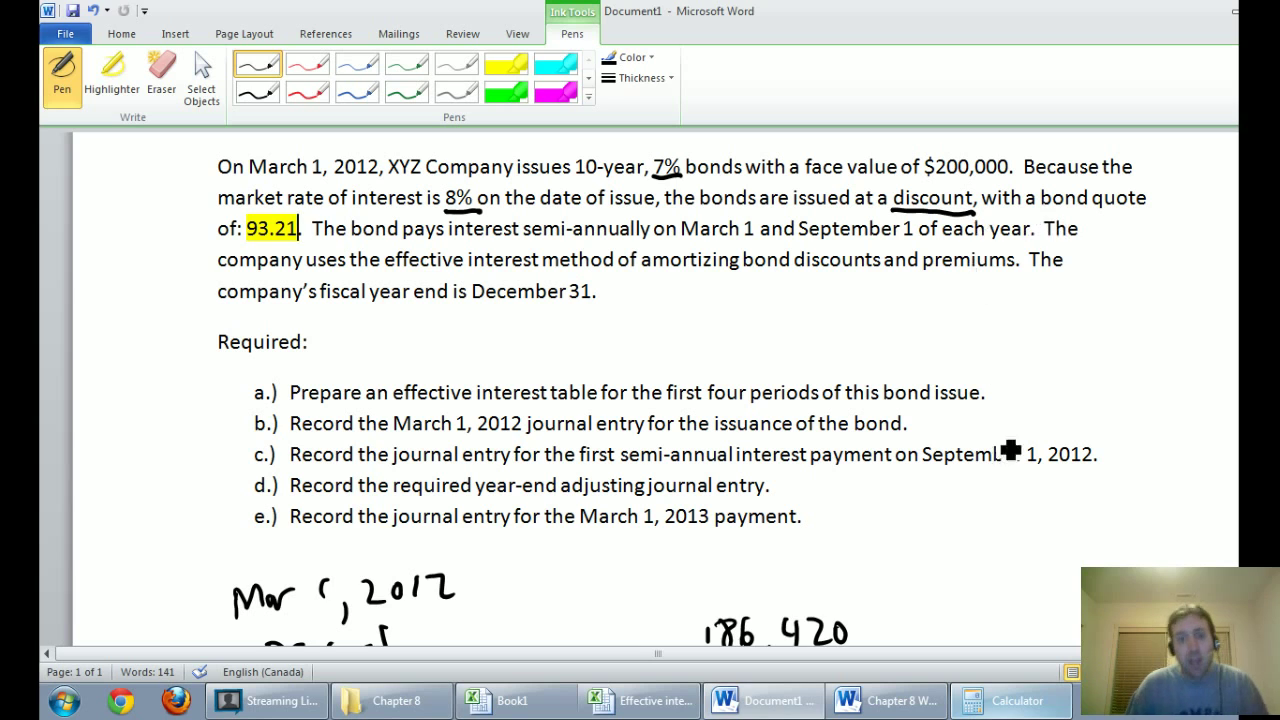
Step: Switch to the Effective interest workbook in Excel and enter the period dates Mar 1, 2012 in A8 and September 1, 2012 in A9
{"action": "left_click", "coordinate": [645, 703]}
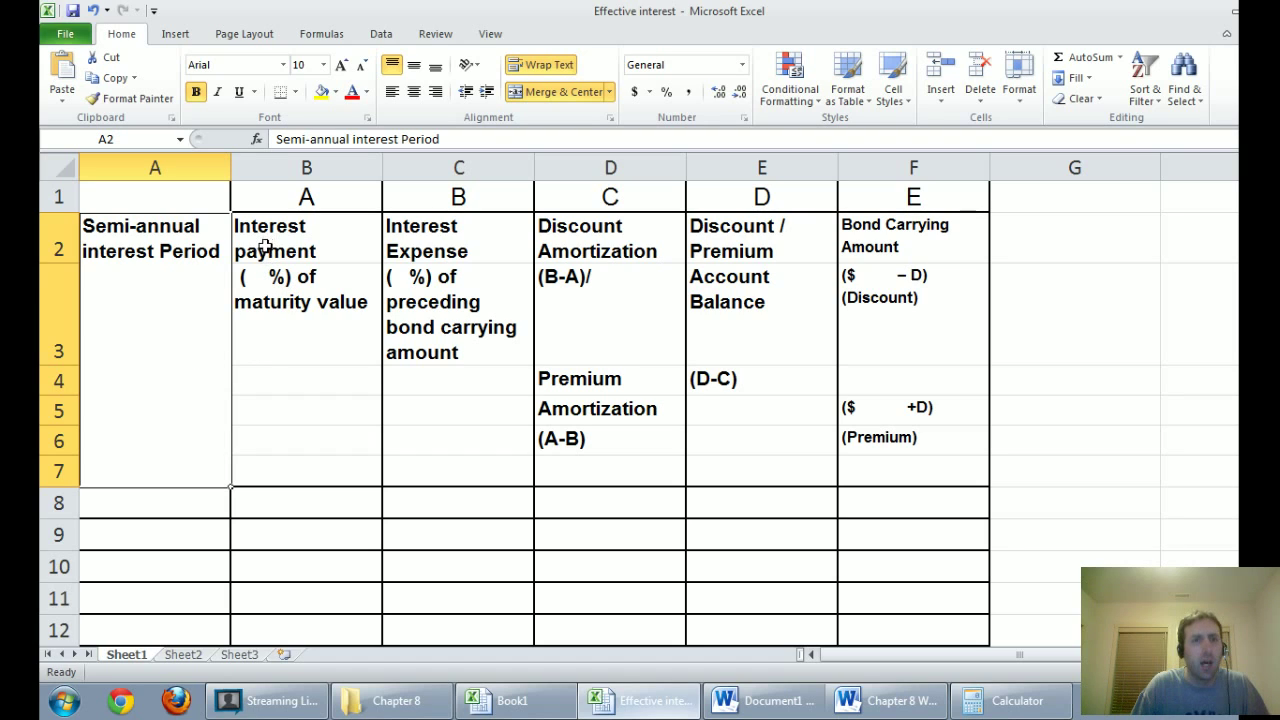
{"action": "left_click", "coordinate": [152, 505]}
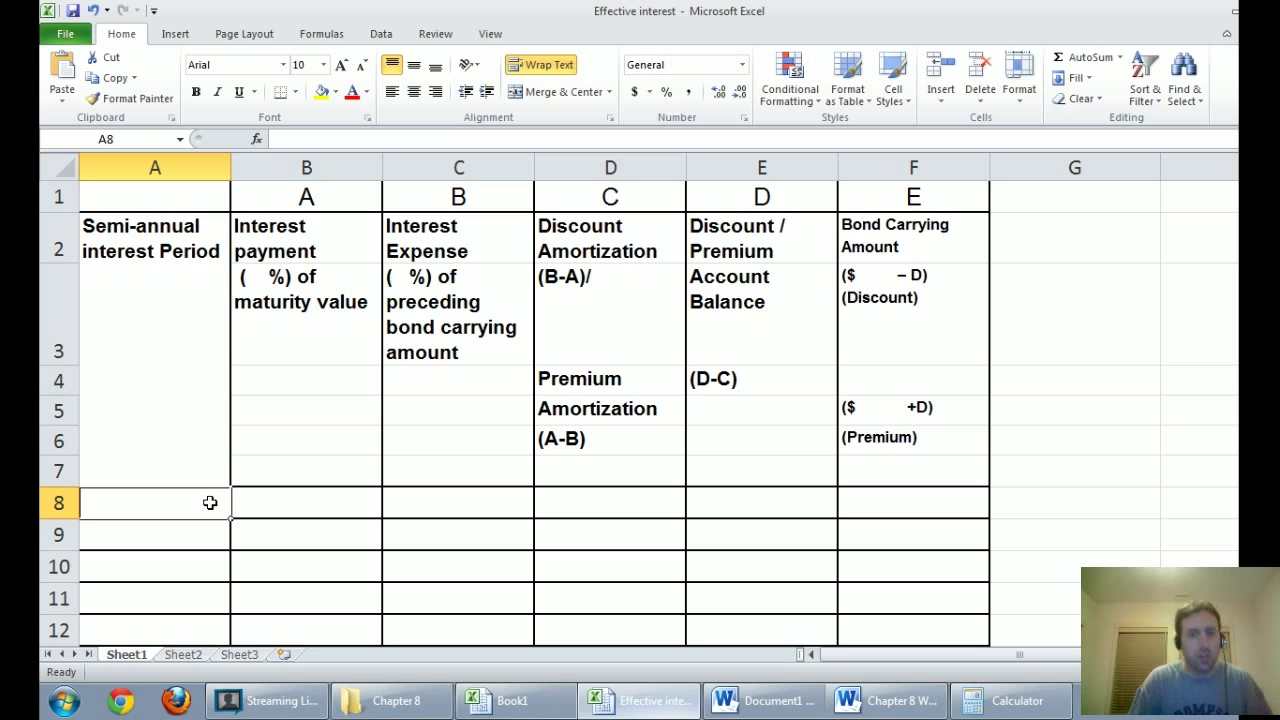
{"action": "type", "text": "Mar 1,"}
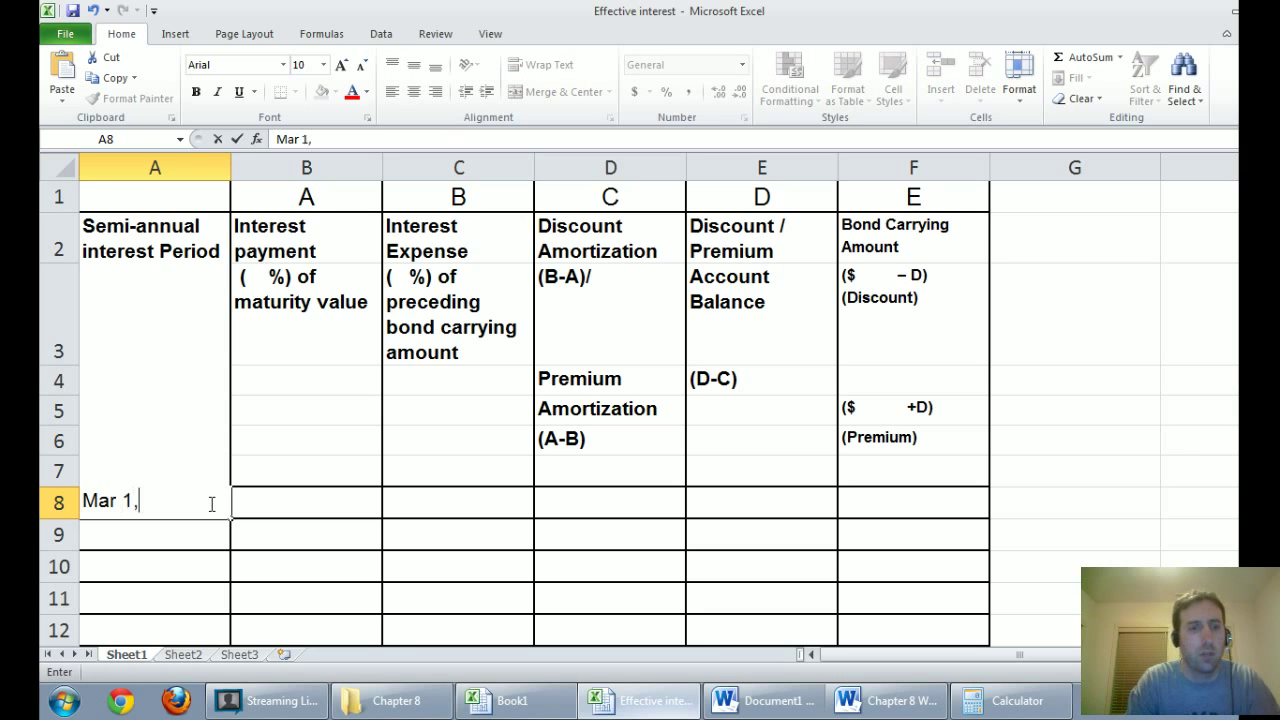
{"action": "type", "text": " 2012"}
{"action": "key", "text": "Return"}
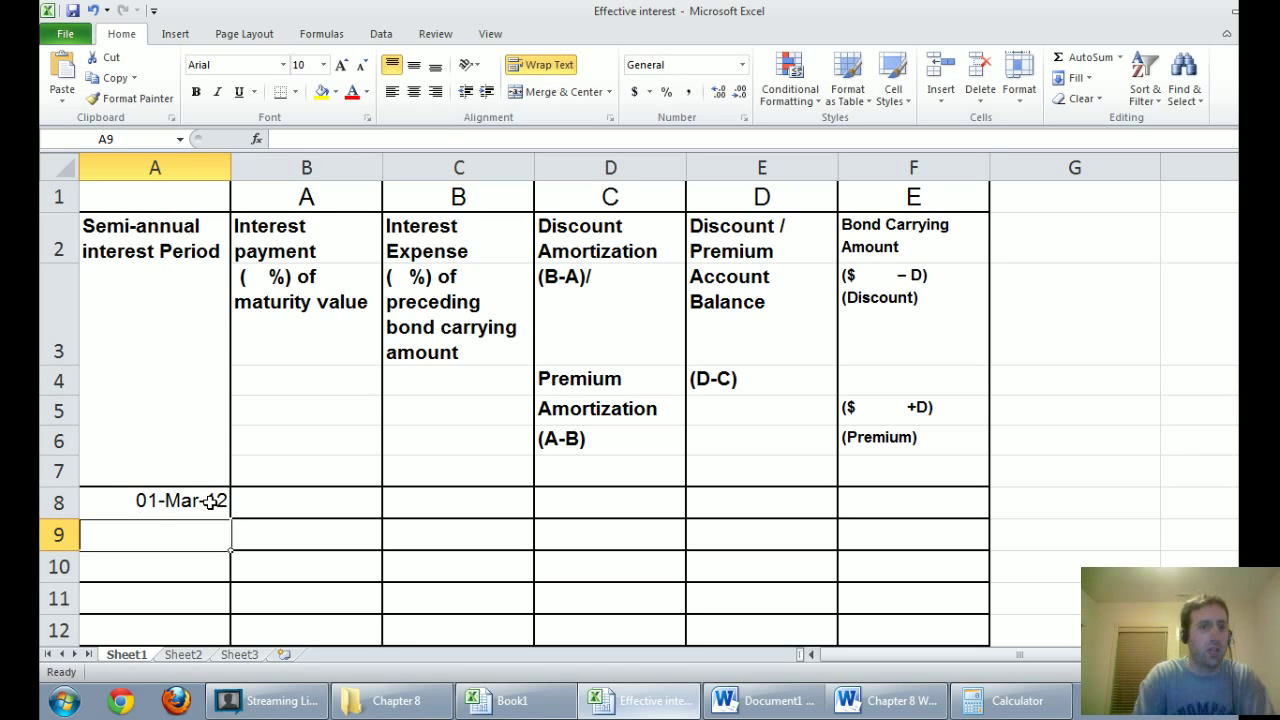
{"action": "type", "text": "S"}
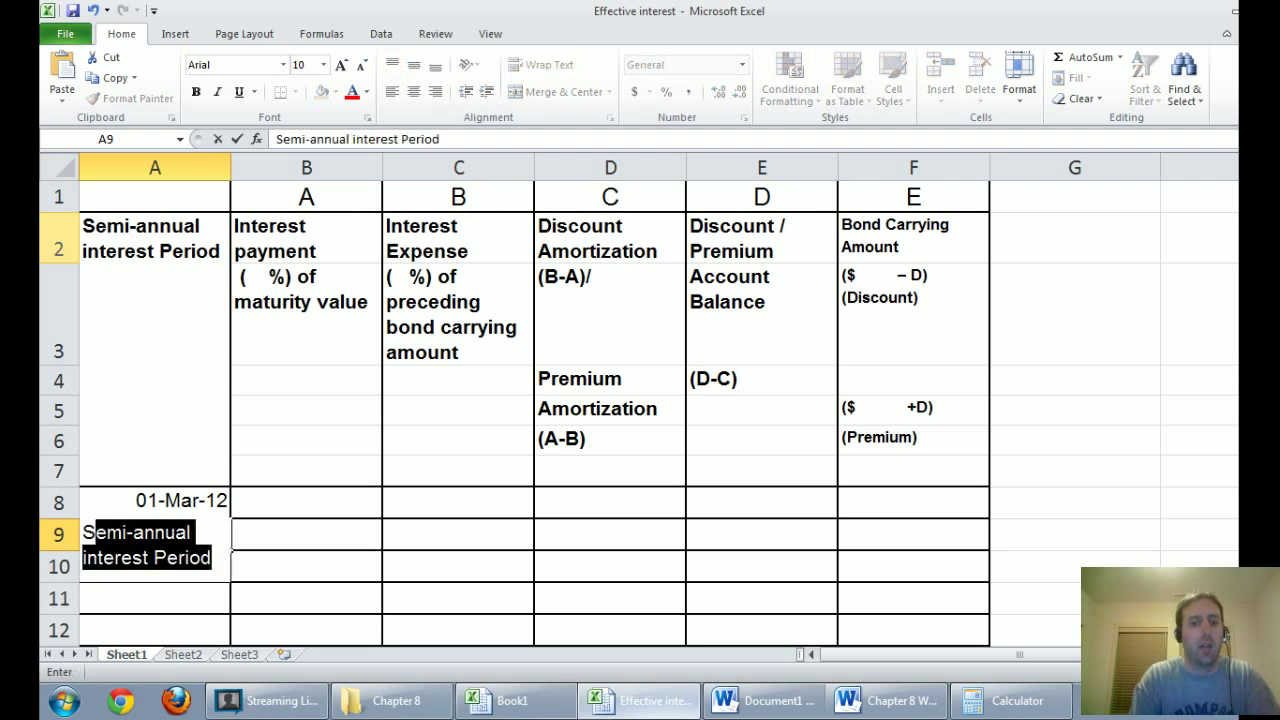
{"action": "type", "text": "eptember 1, 2012"}
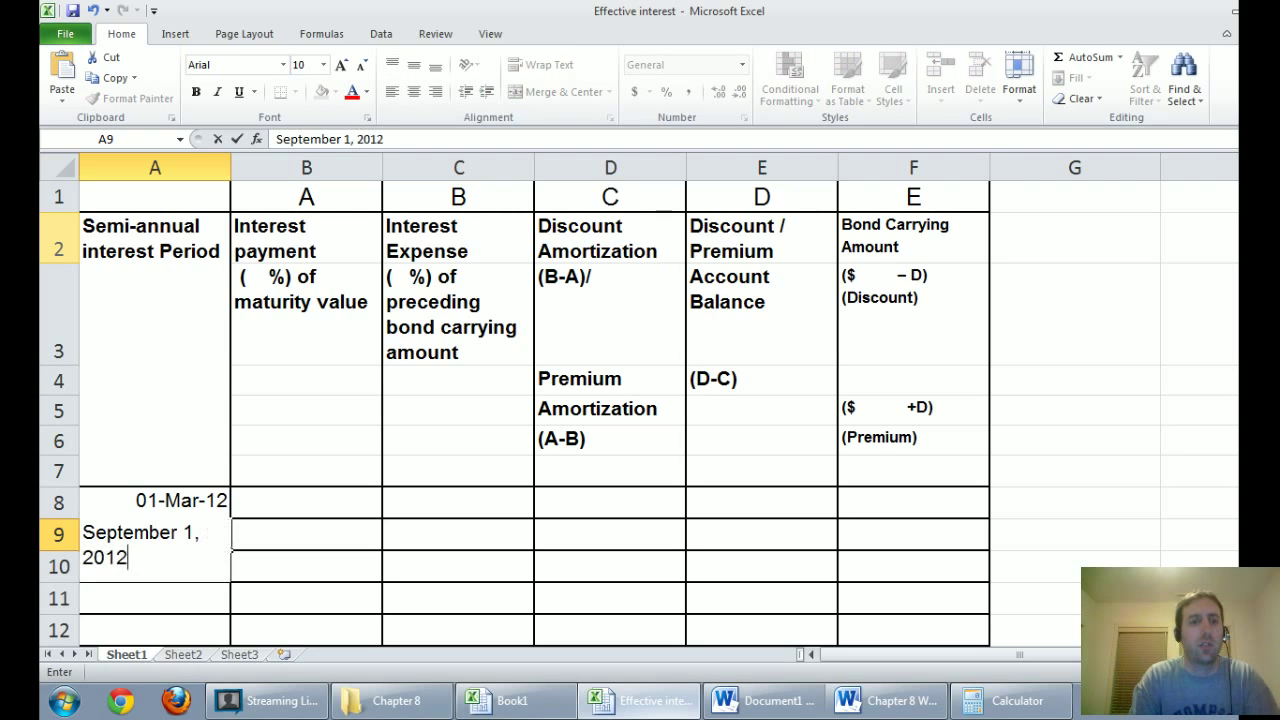
{"action": "key", "text": "Return"}
Step: Enter the period dates Mar 1, 2013 in A10 and September 1, 2013 in A11
{"action": "type", "text": "Ma"}
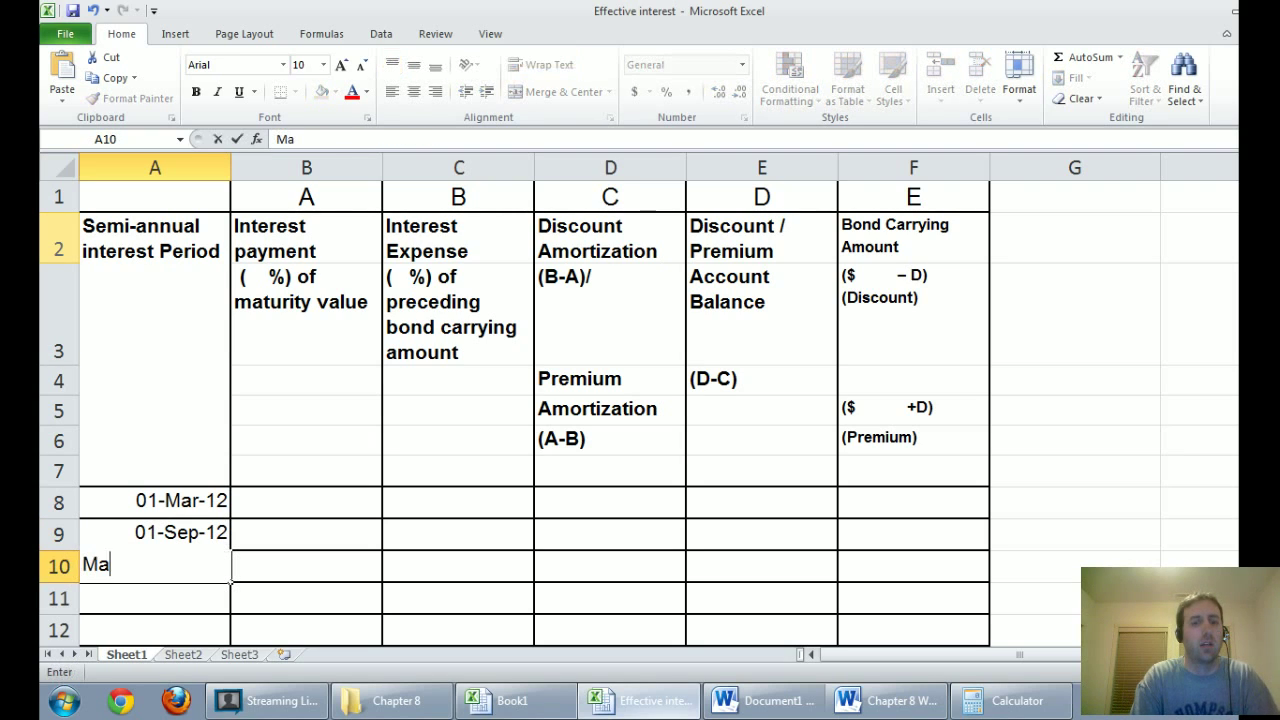
{"action": "type", "text": "r 1, 2013"}
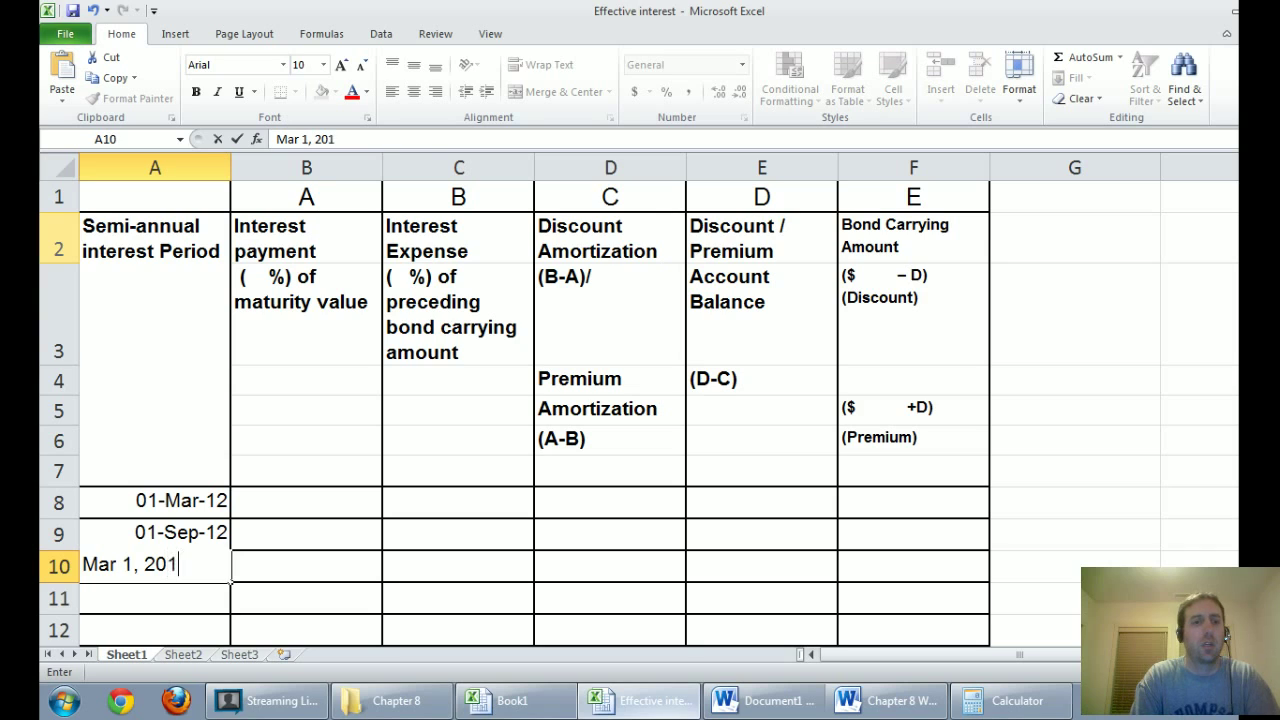
{"action": "key", "text": "Return"}
{"action": "type", "text": "Se"}
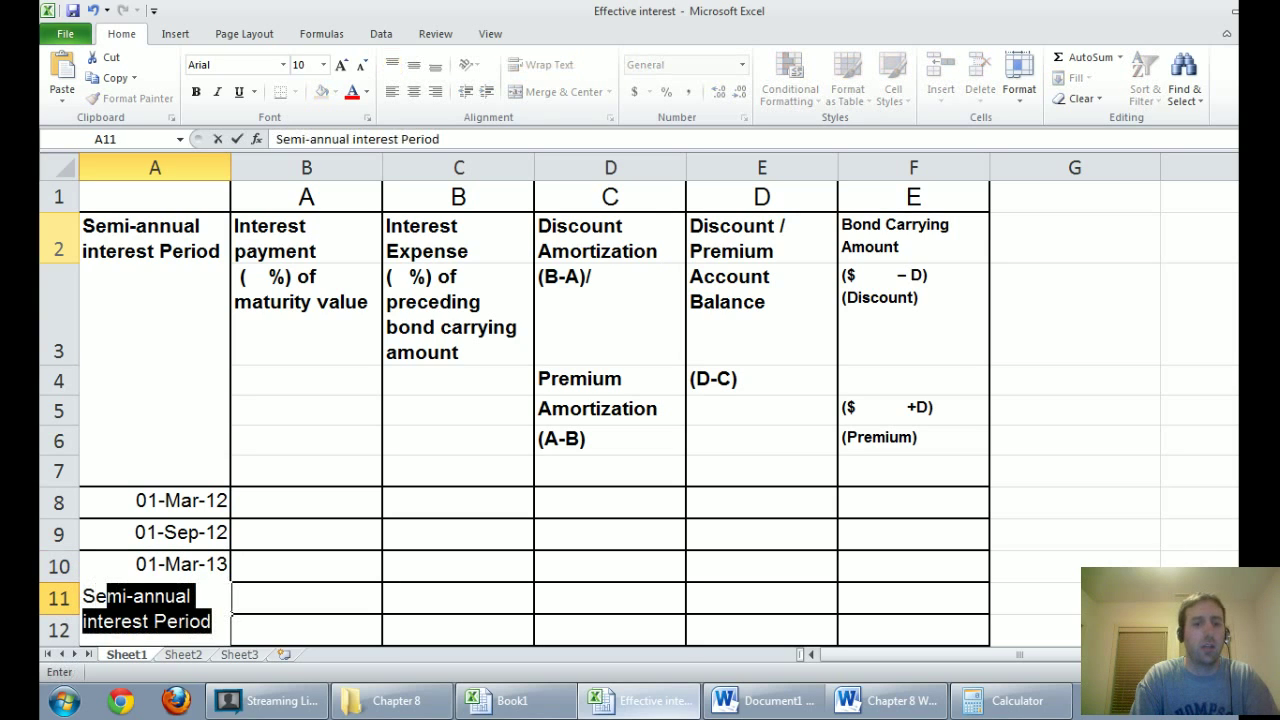
{"action": "type", "text": "ptembe"}
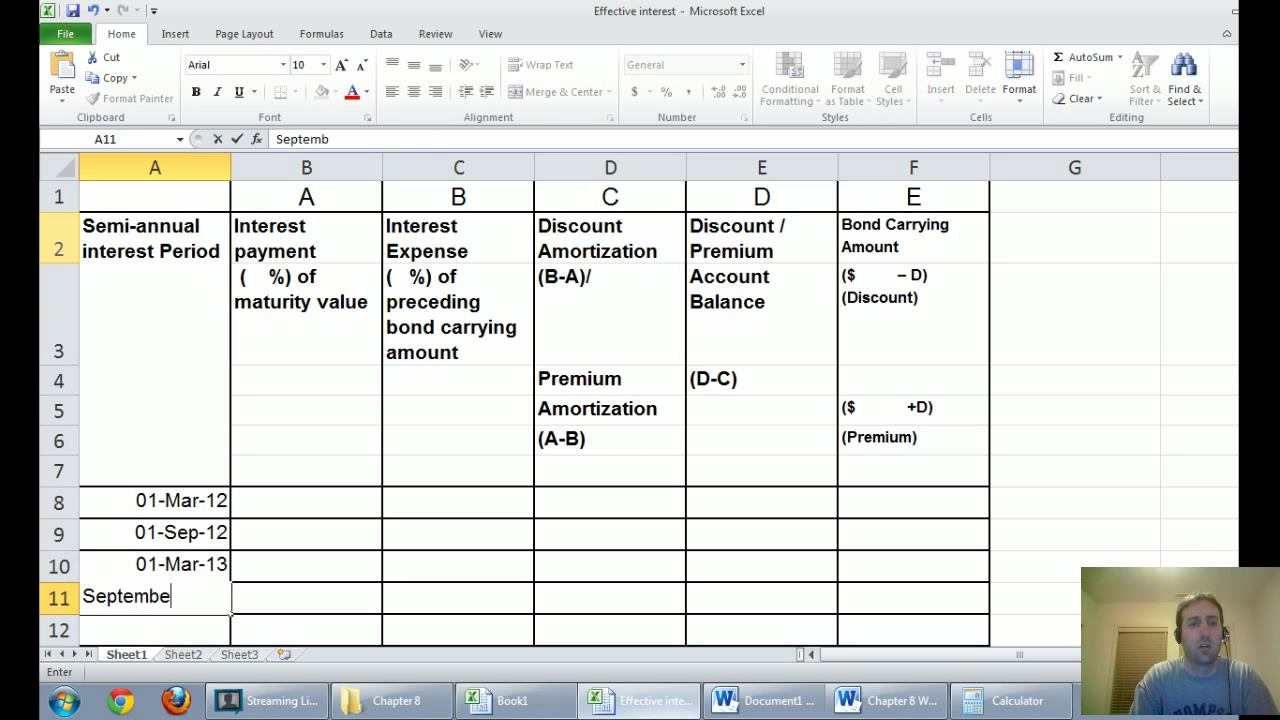
{"action": "type", "text": "r 1, 2013"}
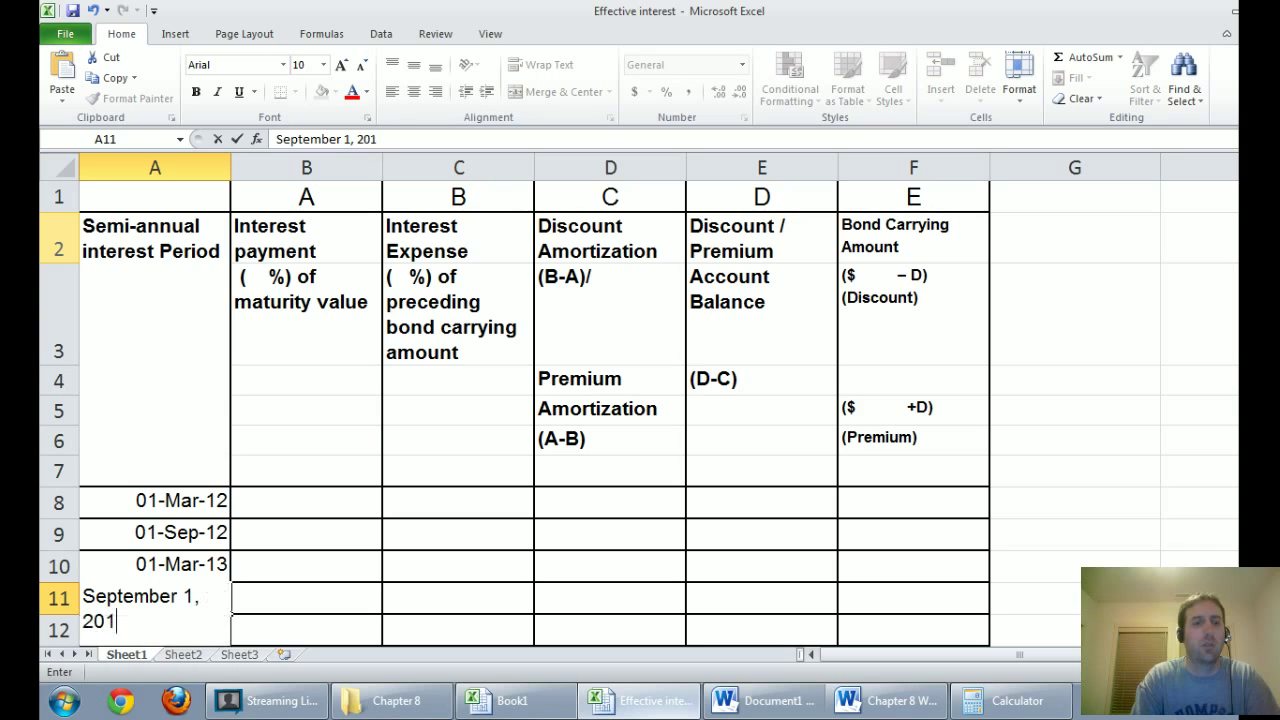
{"action": "key", "text": "Return"}
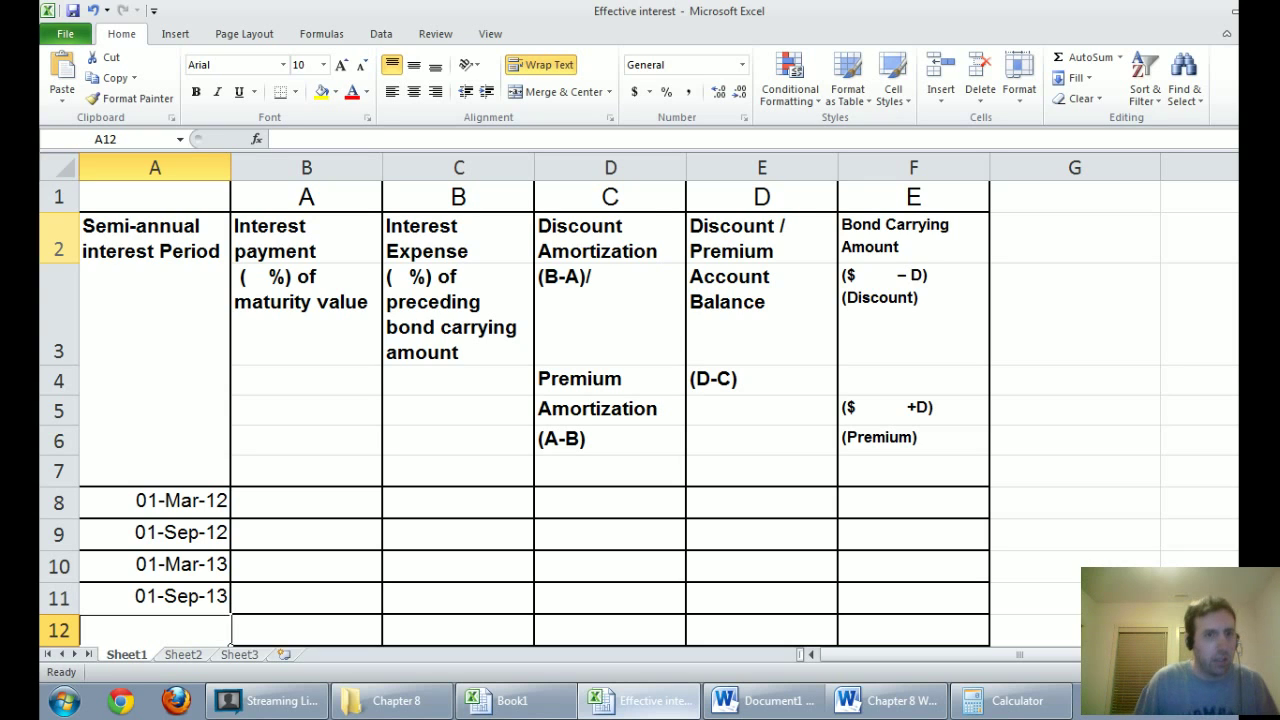
{"action": "scroll", "coordinate": [60, 168], "scroll_direction": "down", "scroll_amount": 1}
{"action": "scroll", "coordinate": [60, 168], "scroll_direction": "up", "scroll_amount": 1}
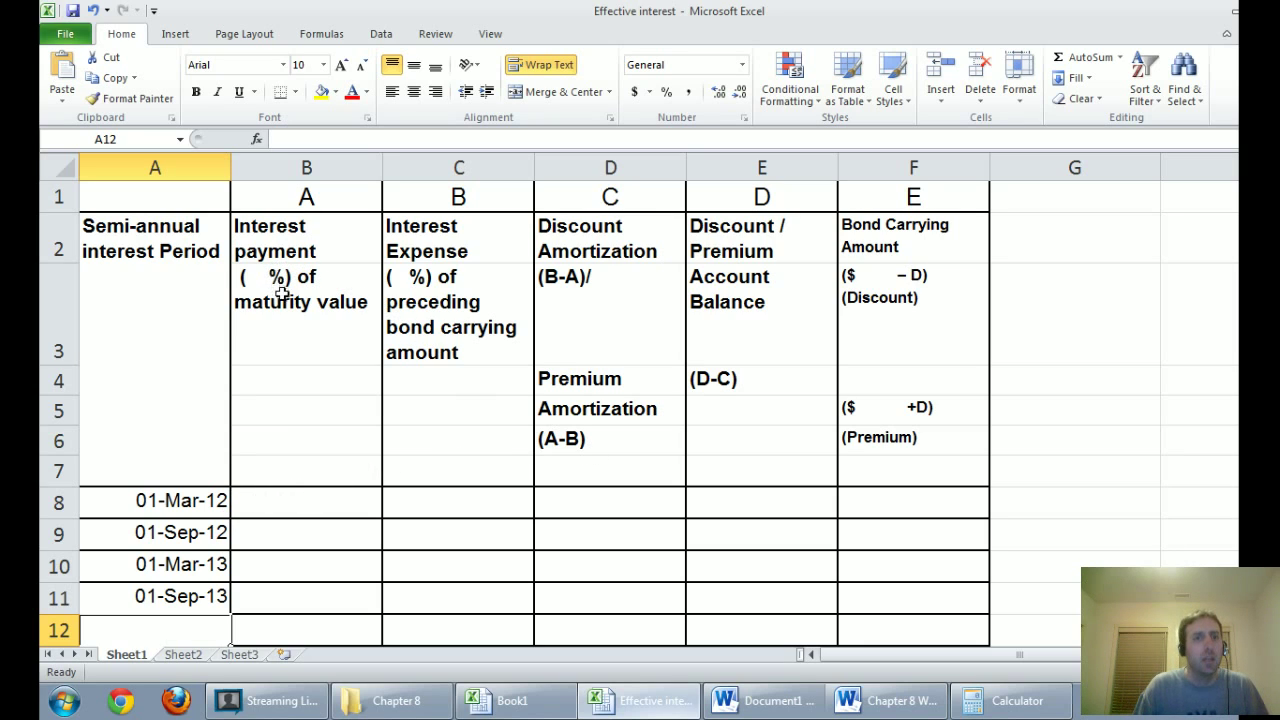
Step: Enter 7% in cell B4 beneath the interest payment heading
{"action": "left_click", "coordinate": [286, 257]}
{"action": "left_click", "coordinate": [309, 180]}
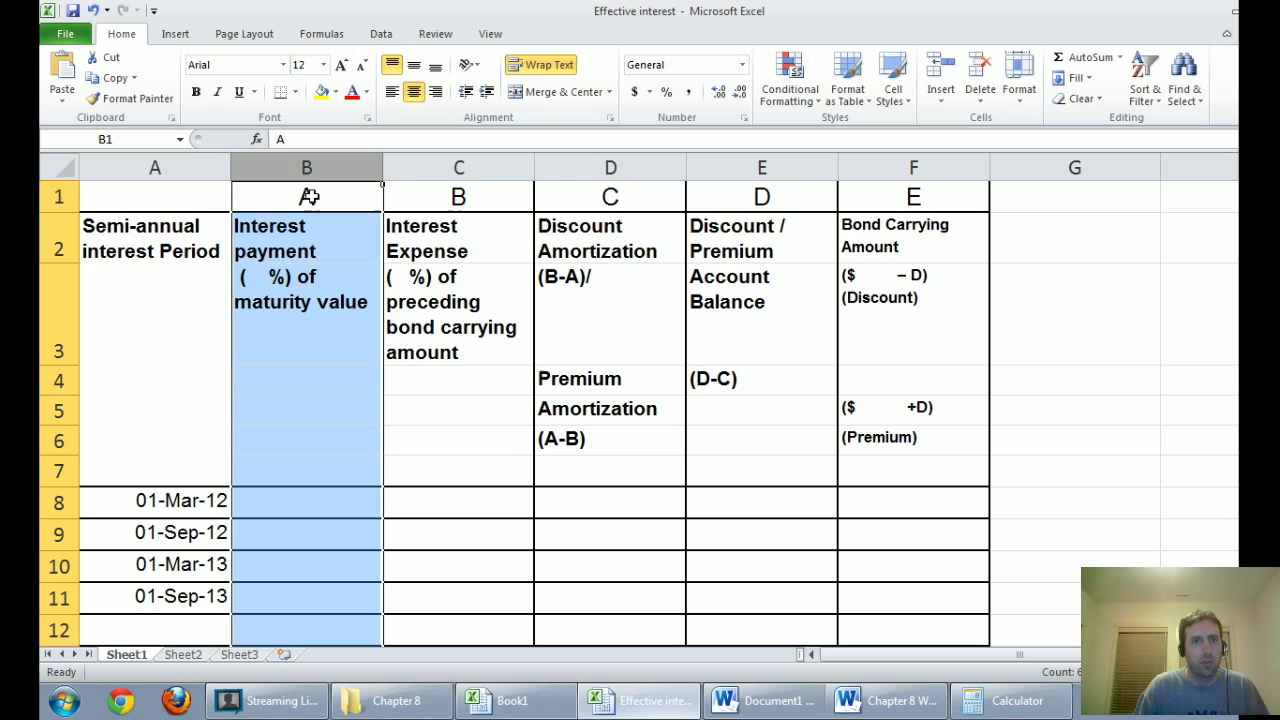
{"action": "left_click", "coordinate": [309, 257]}
{"action": "left_click", "coordinate": [294, 350]}
{"action": "left_click", "coordinate": [287, 378]}
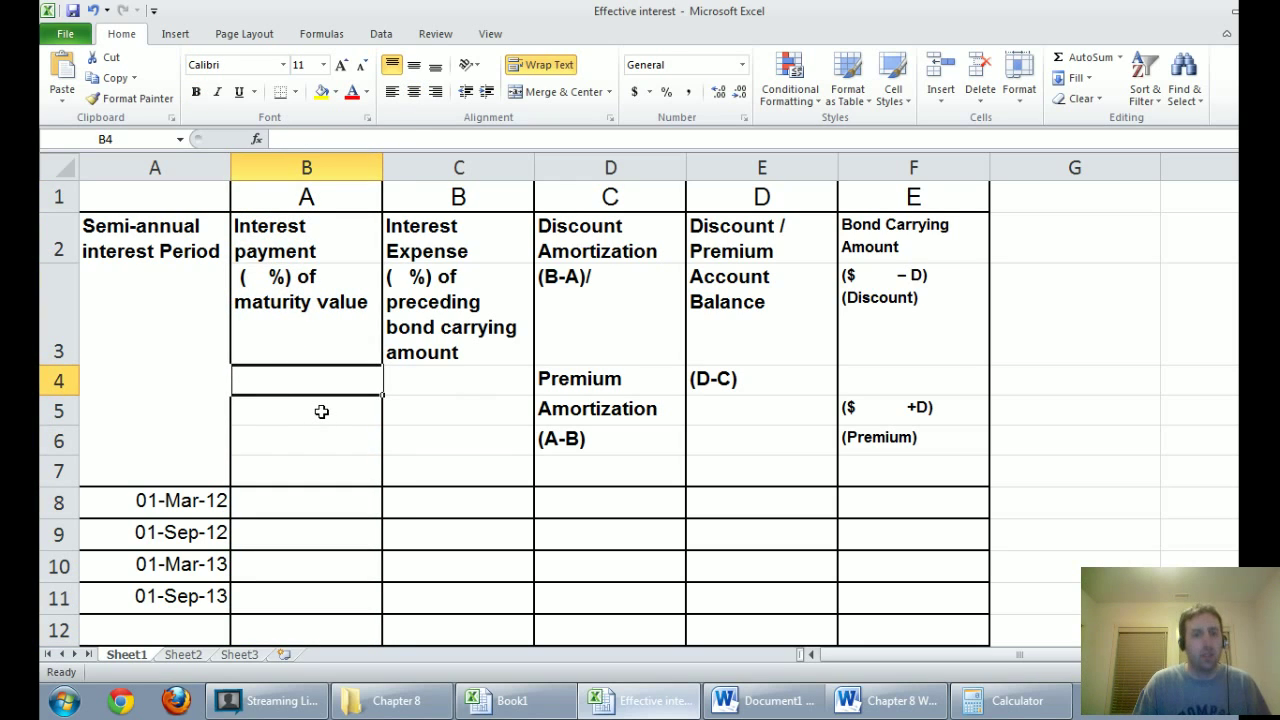
{"action": "type", "text": "7%"}
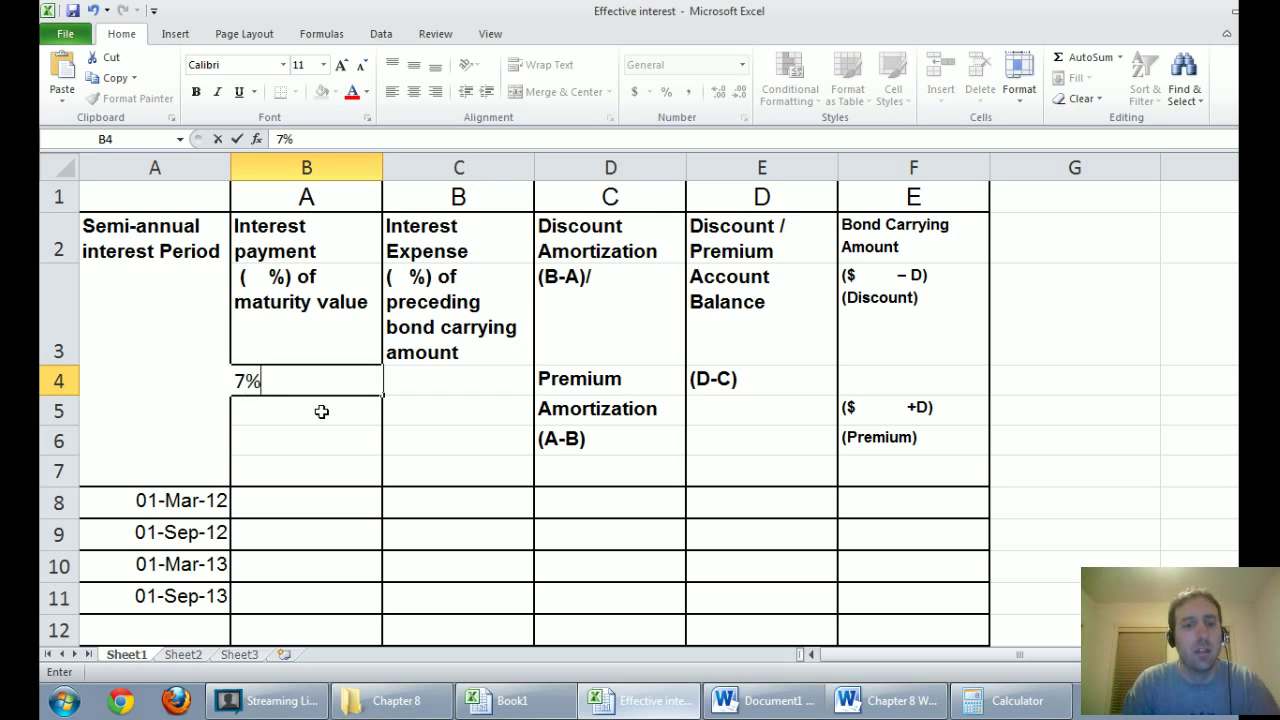
{"action": "key", "text": "Return"}
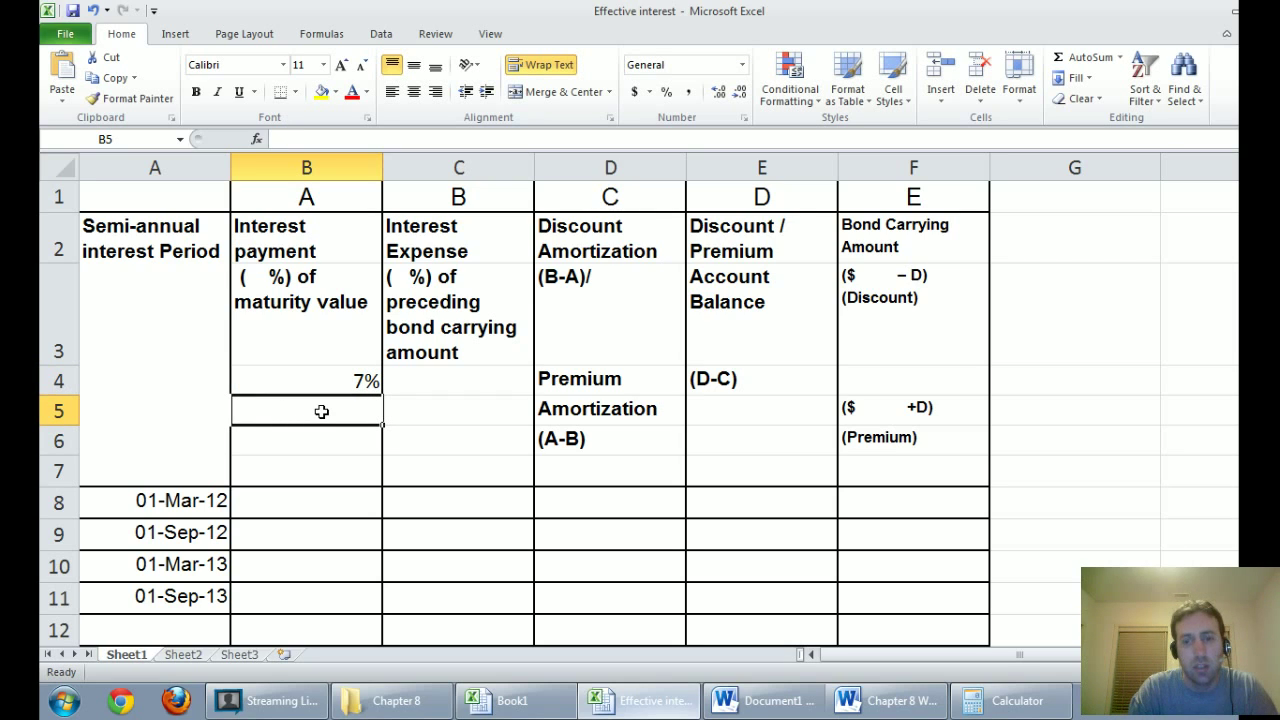
Step: Replace the contents of B4 with the text note (7%/2)
{"action": "key", "text": "Up"}
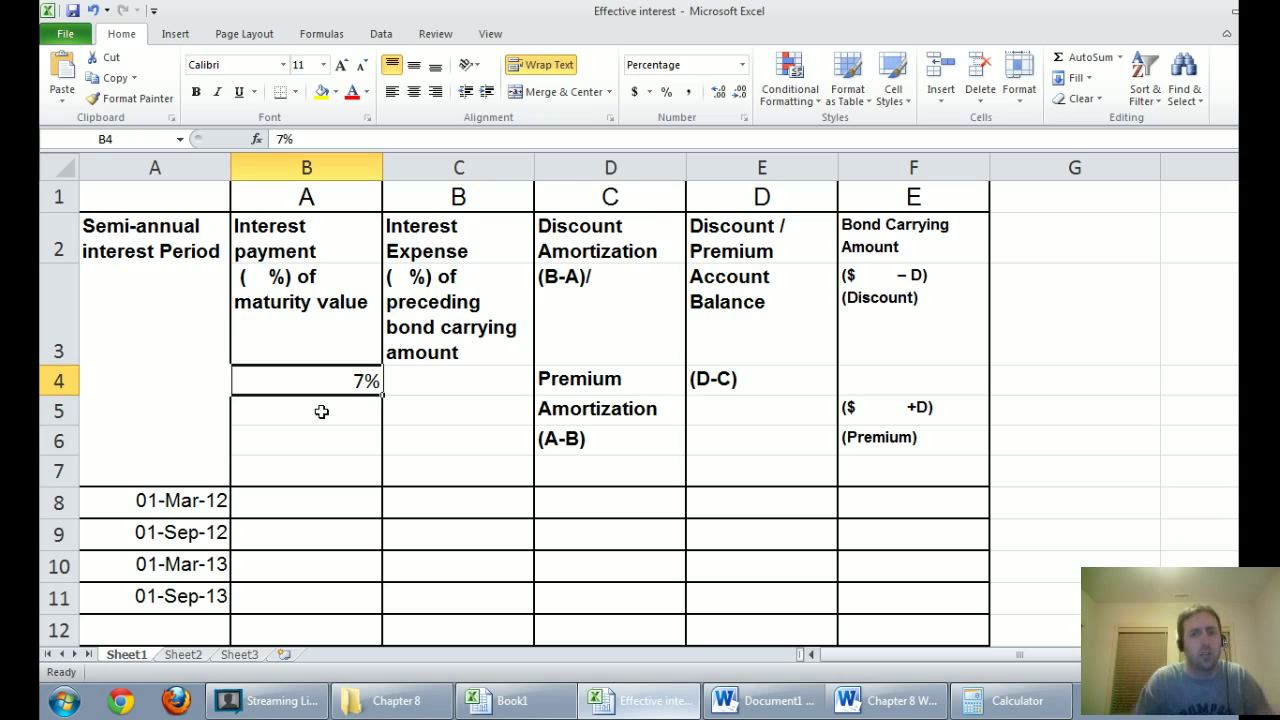
{"action": "type", "text": "'"}
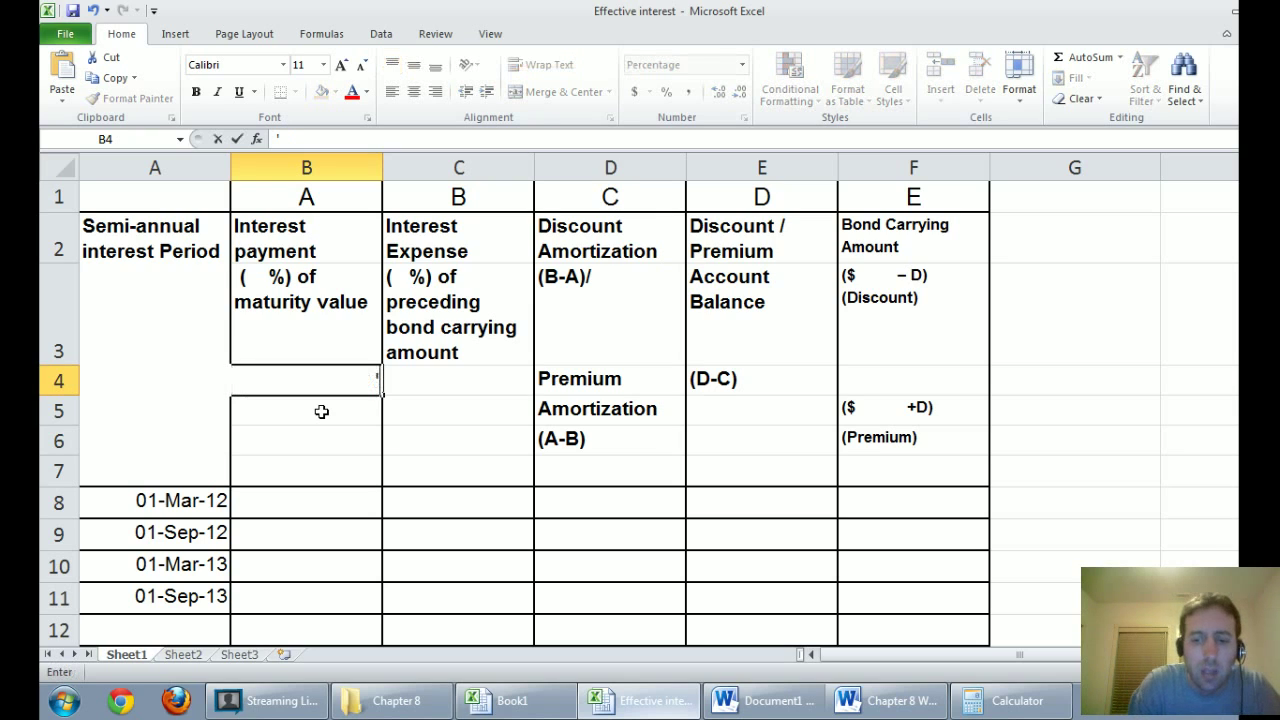
{"action": "type", "text": "(7%"}
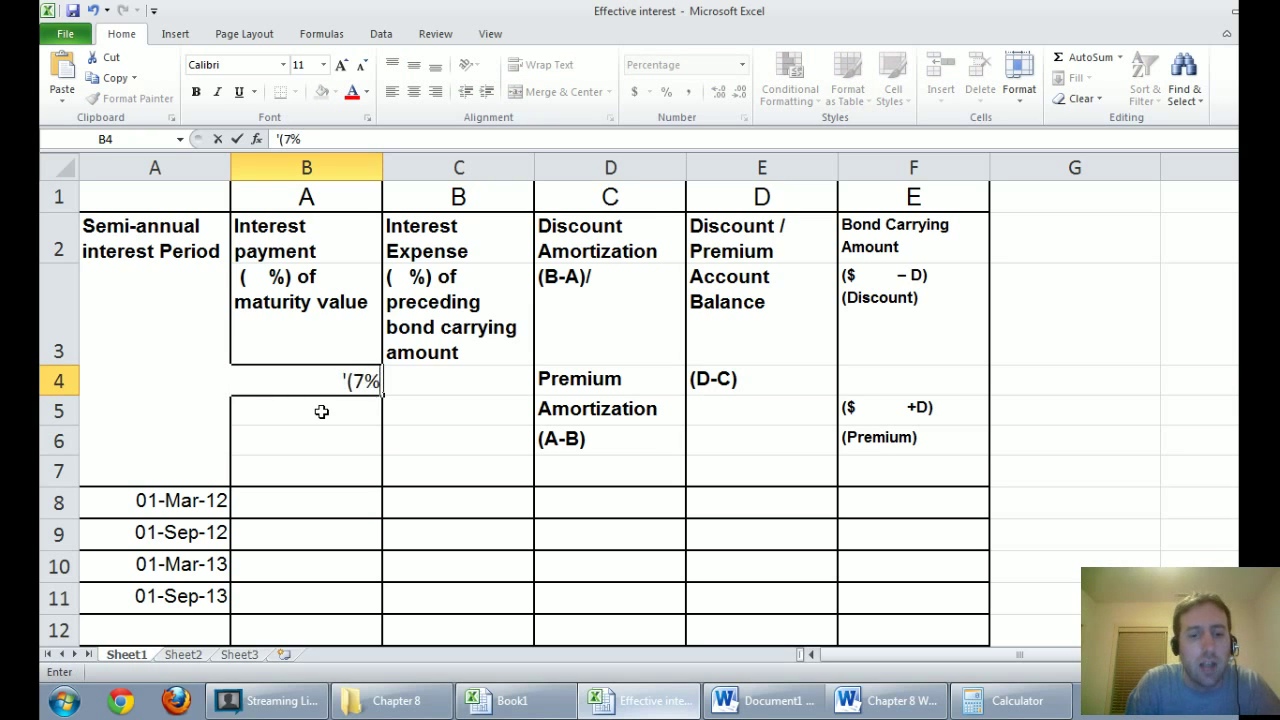
{"action": "type", "text": "/2)"}
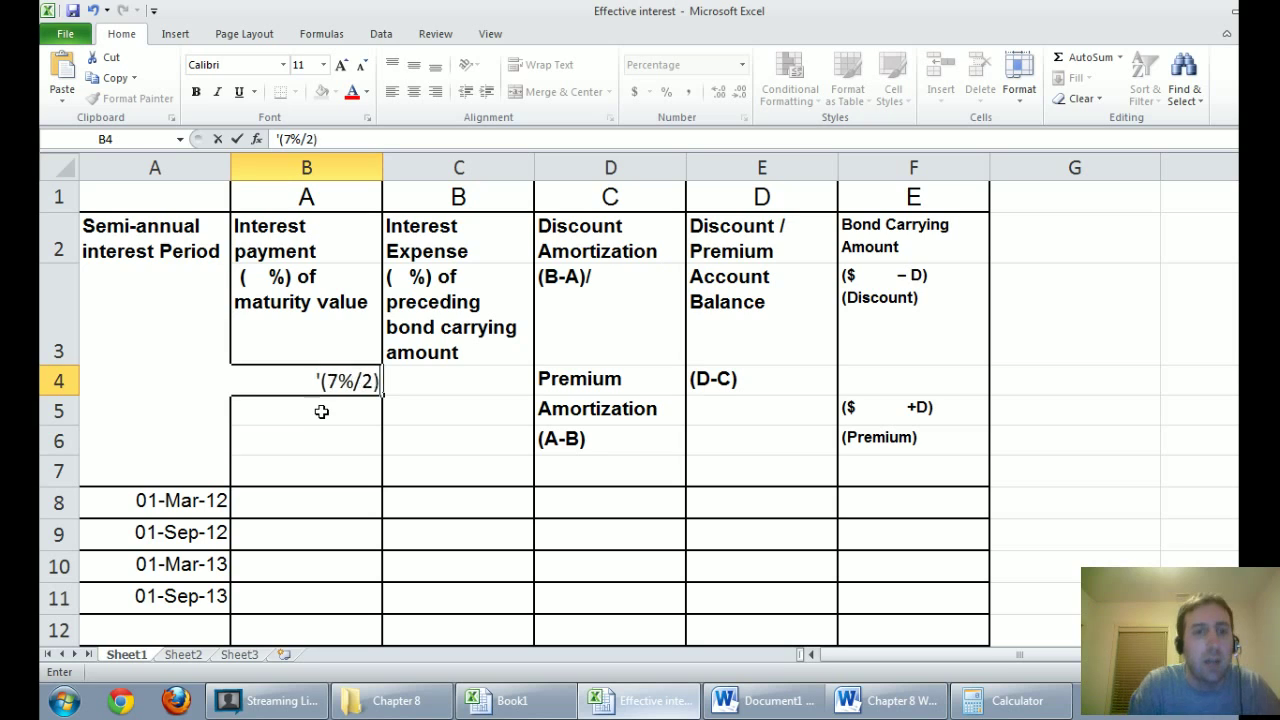
{"action": "key", "text": "Return"}
Step: Fill in 3.5 as the percentage of maturity value in the interest payment heading in B3
{"action": "key", "text": "Up"}
{"action": "key", "text": "Up"}
{"action": "key", "text": "Up"}
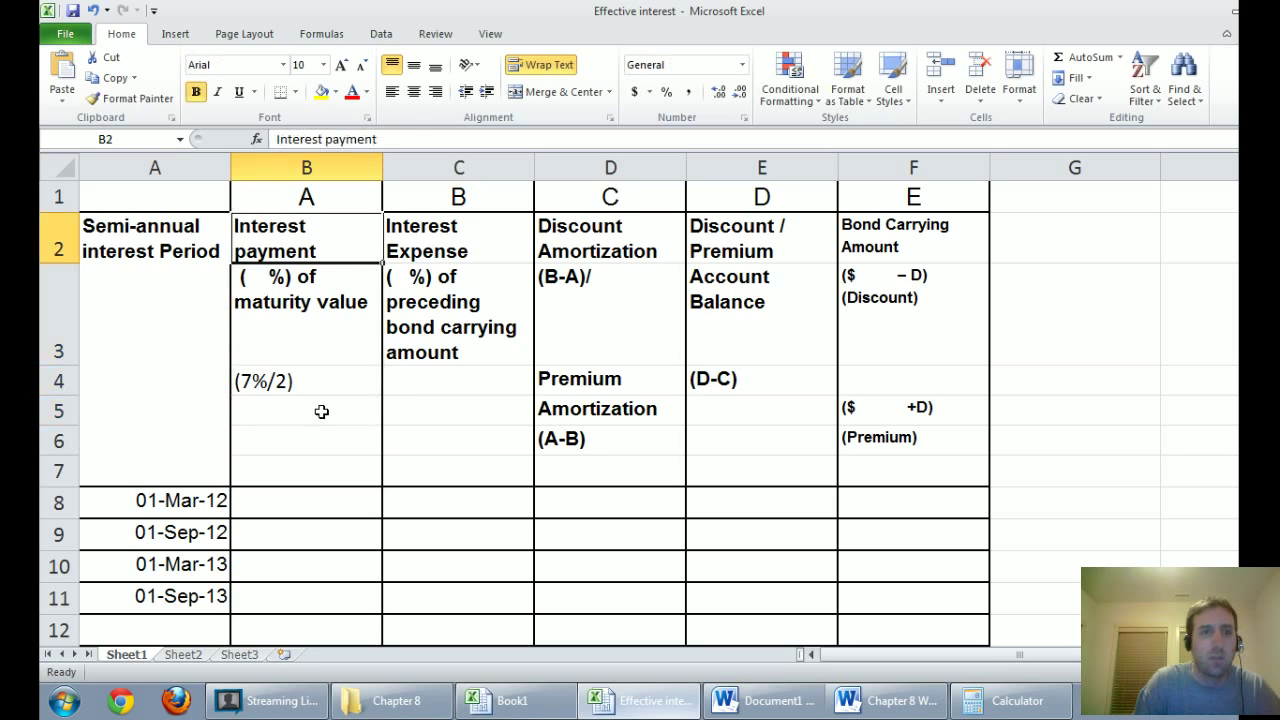
{"action": "key", "text": "Down"}
{"action": "left_click", "coordinate": [302, 143]}
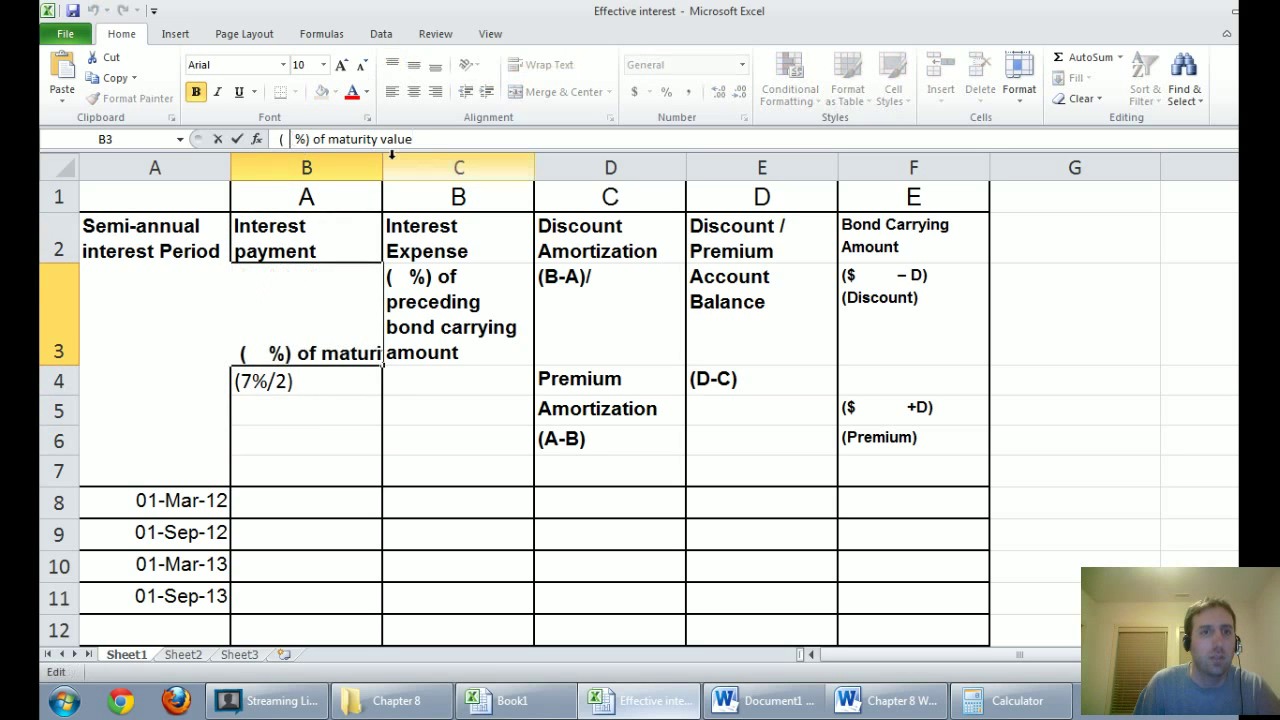
{"action": "type", "text": "3.5"}
{"action": "key", "text": "Return"}
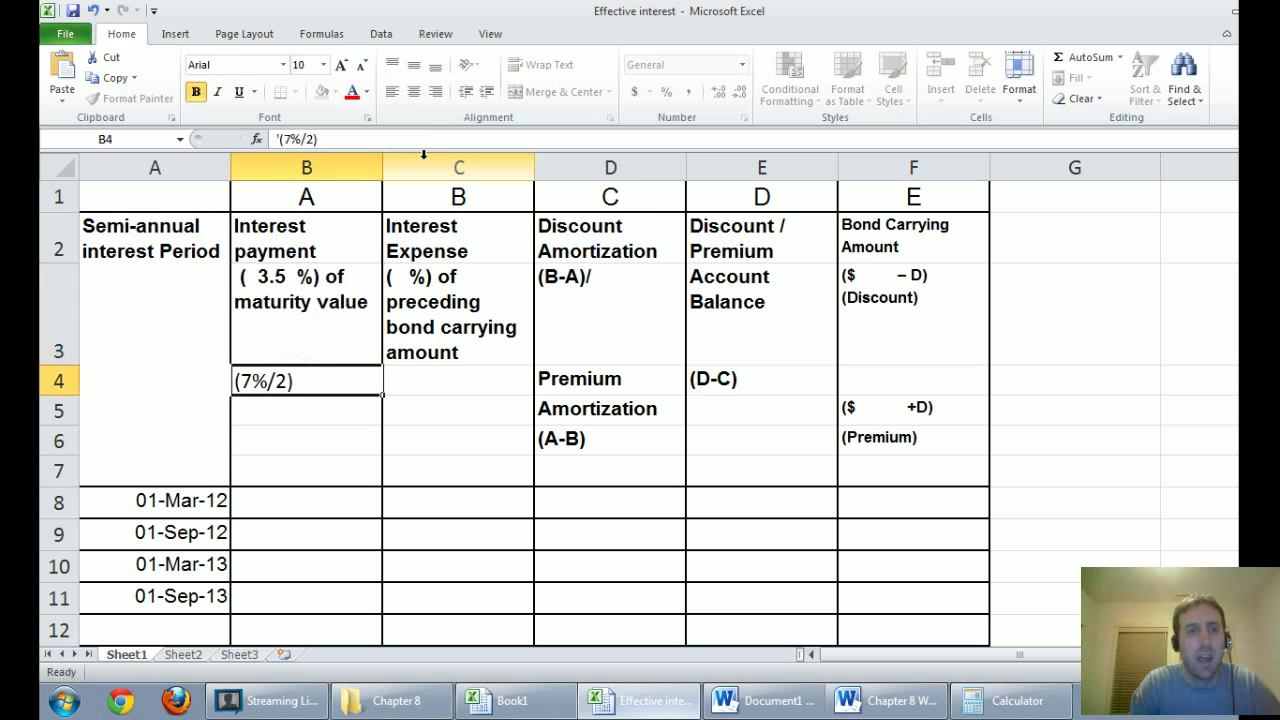
Step: Try highlighting the interest payment percentage heading in B3 with a yellow fill
{"action": "key", "text": "Up"}
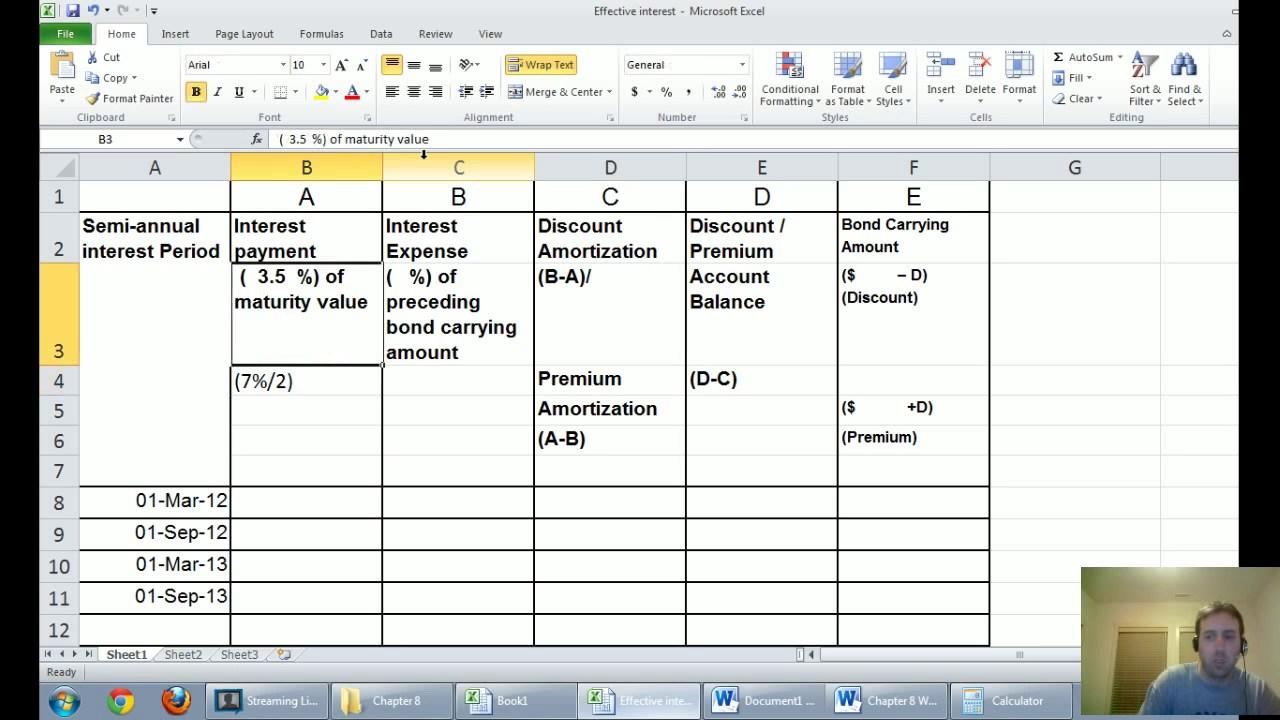
{"action": "left_click", "coordinate": [323, 91]}
{"action": "left_click", "coordinate": [470, 381]}
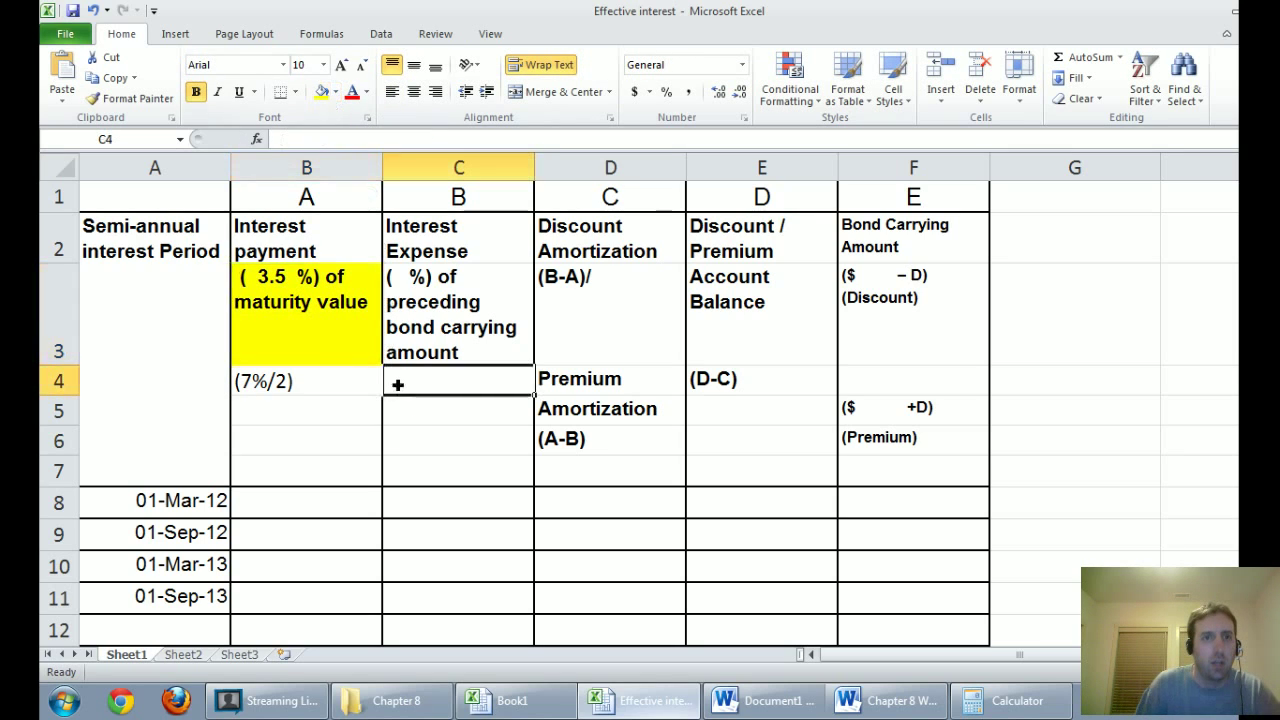
{"action": "left_click", "coordinate": [313, 362]}
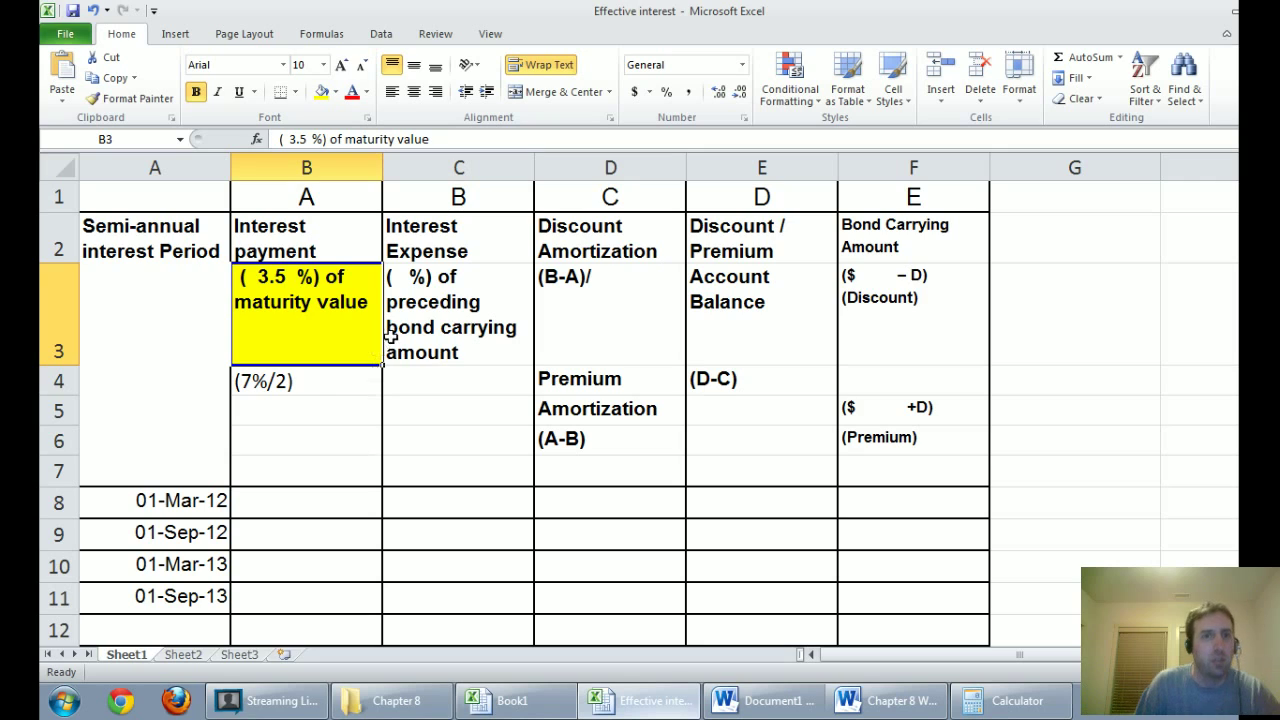
{"action": "key", "text": "ctrl+z"}
Step: Enter the text note (8%/2) in C4 beneath the interest expense heading
{"action": "left_click", "coordinate": [392, 337]}
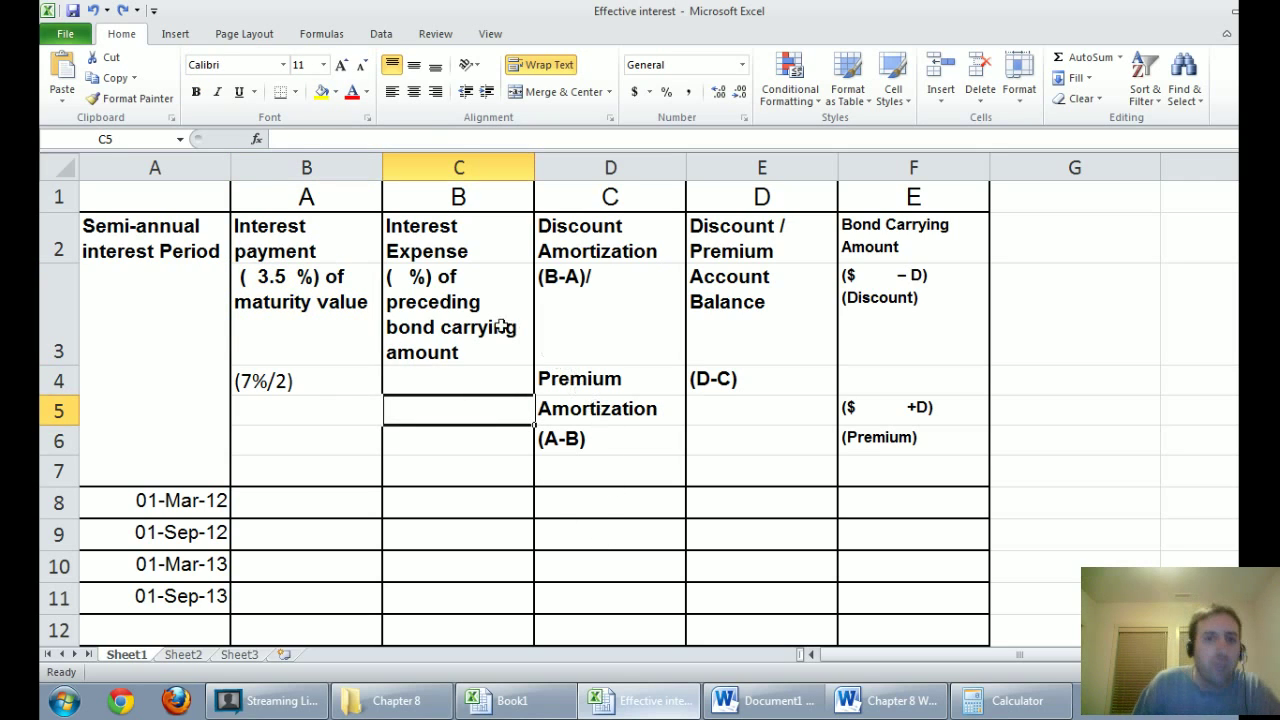
{"action": "left_click", "coordinate": [461, 392]}
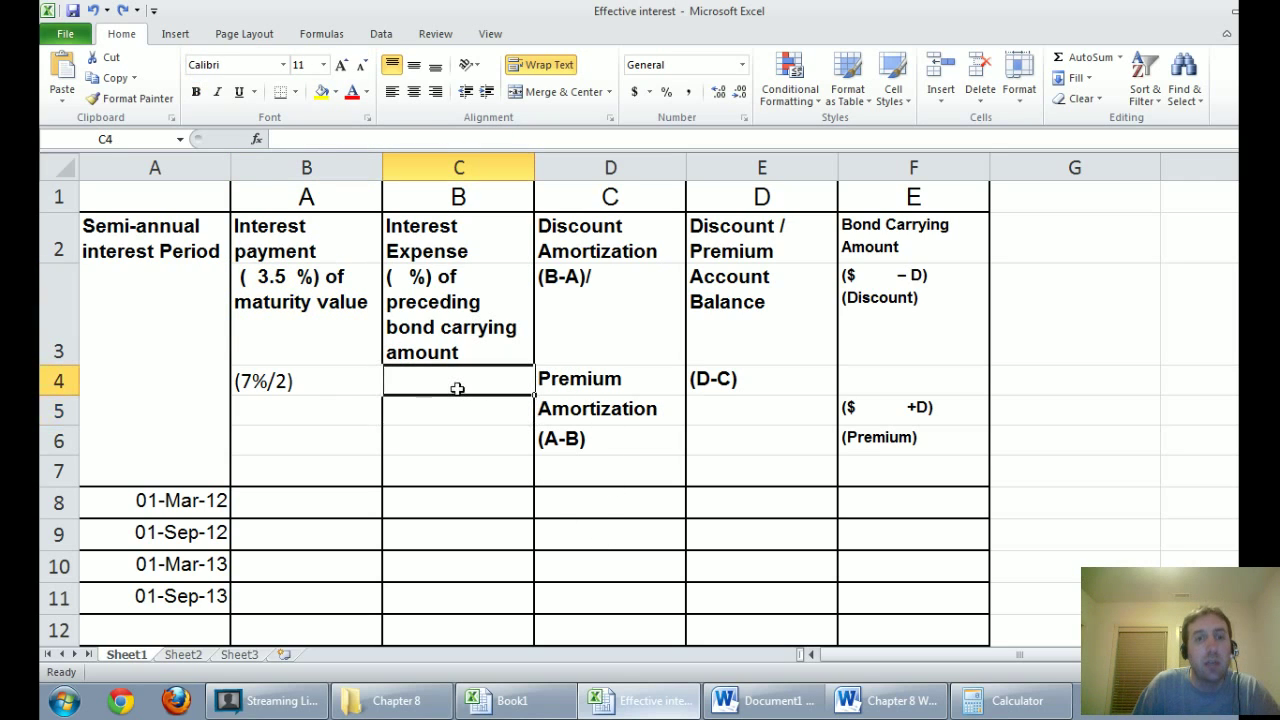
{"action": "type", "text": "'"}
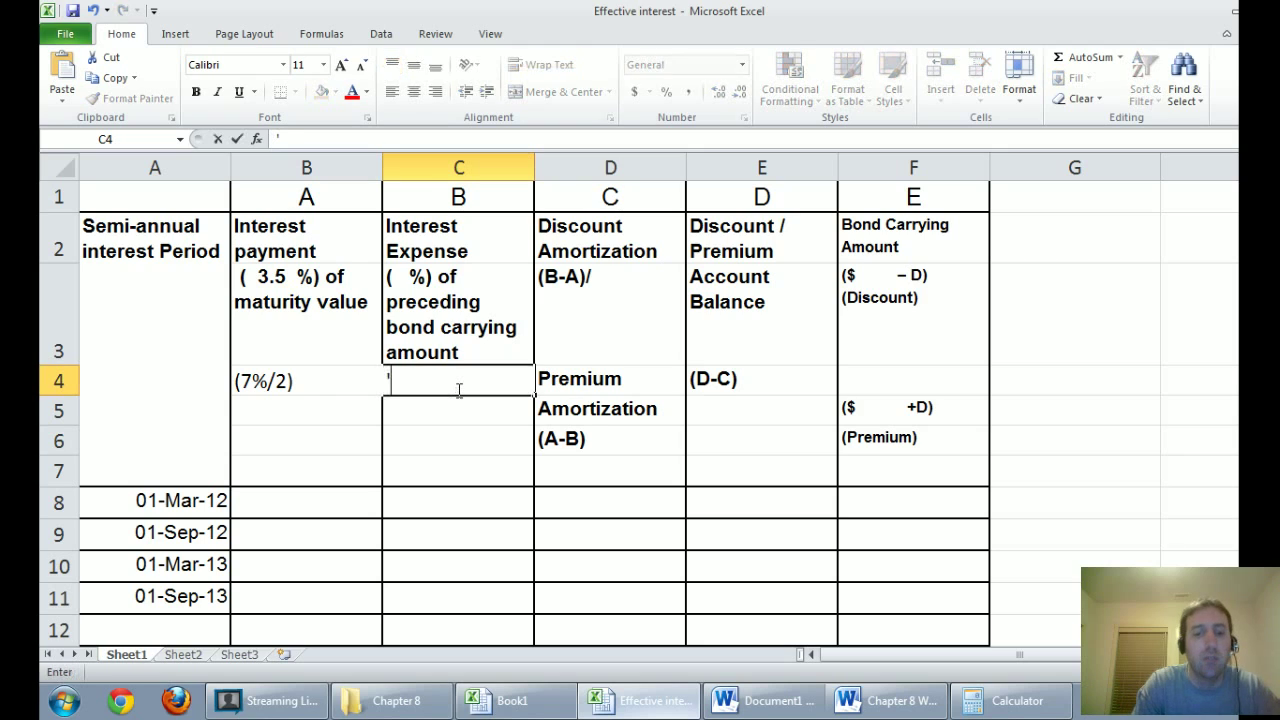
{"action": "type", "text": "(8%/2"}
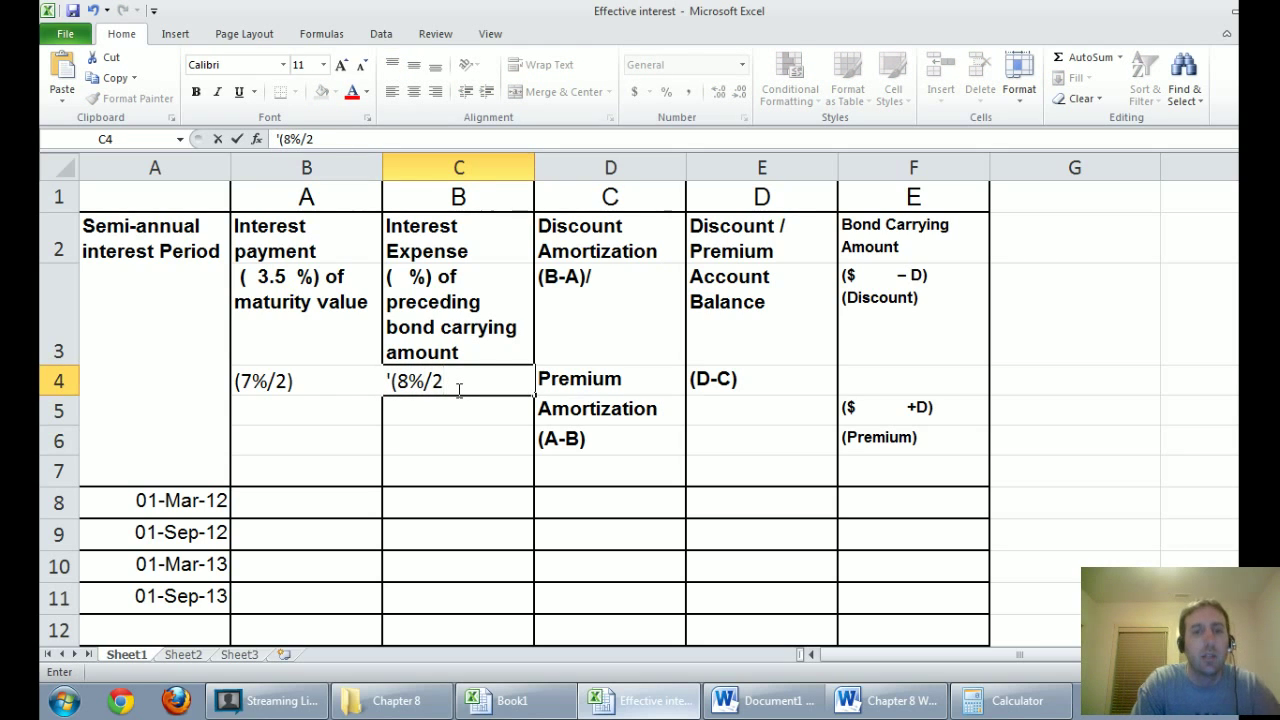
{"action": "type", "text": ")"}
{"action": "key", "text": "Return"}
Step: Fill in 4 as the percentage of preceding bond carrying amount in the interest expense heading in C3
{"action": "key", "text": "Up"}
{"action": "key", "text": "Up"}
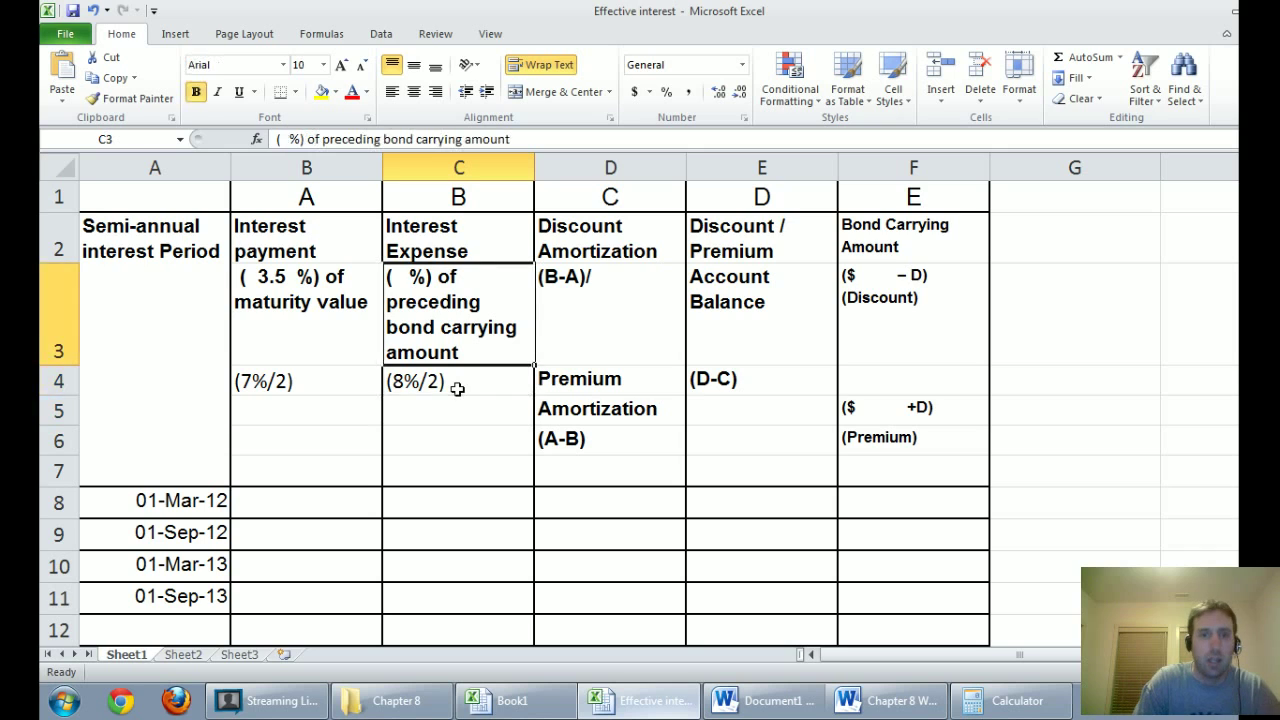
{"action": "left_click", "coordinate": [286, 137]}
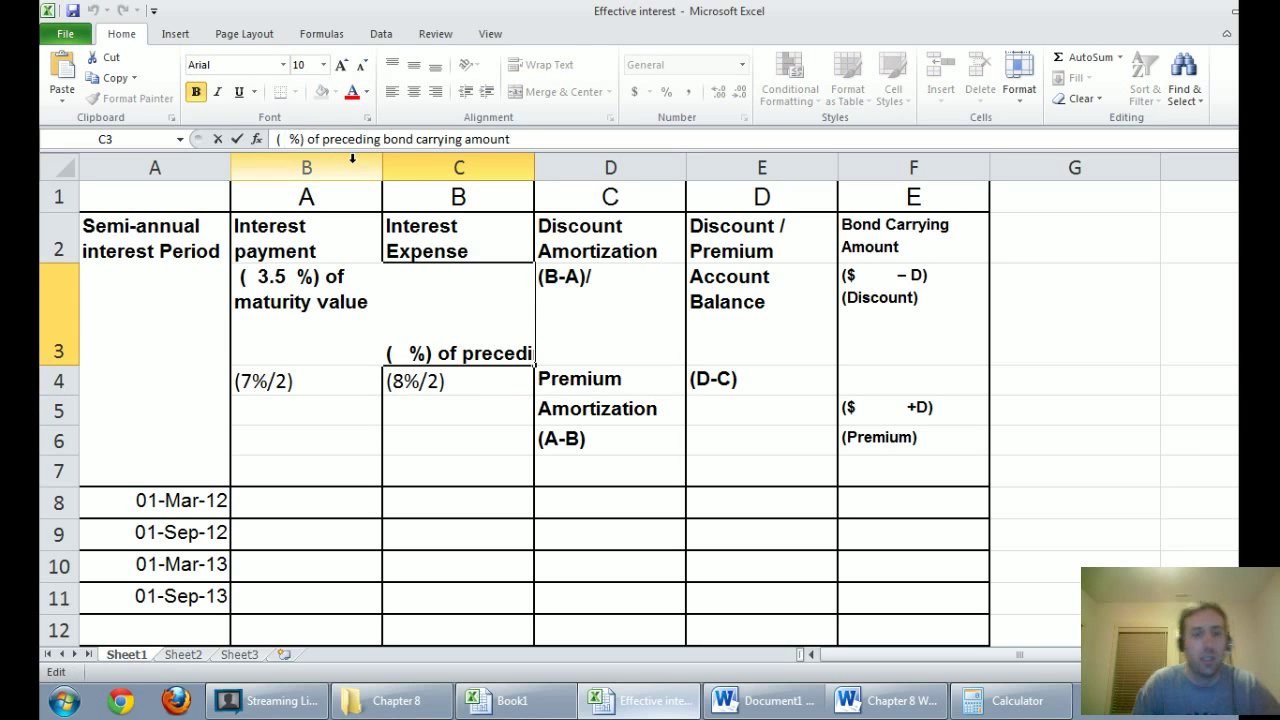
{"action": "type", "text": "4"}
{"action": "key", "text": "Return"}
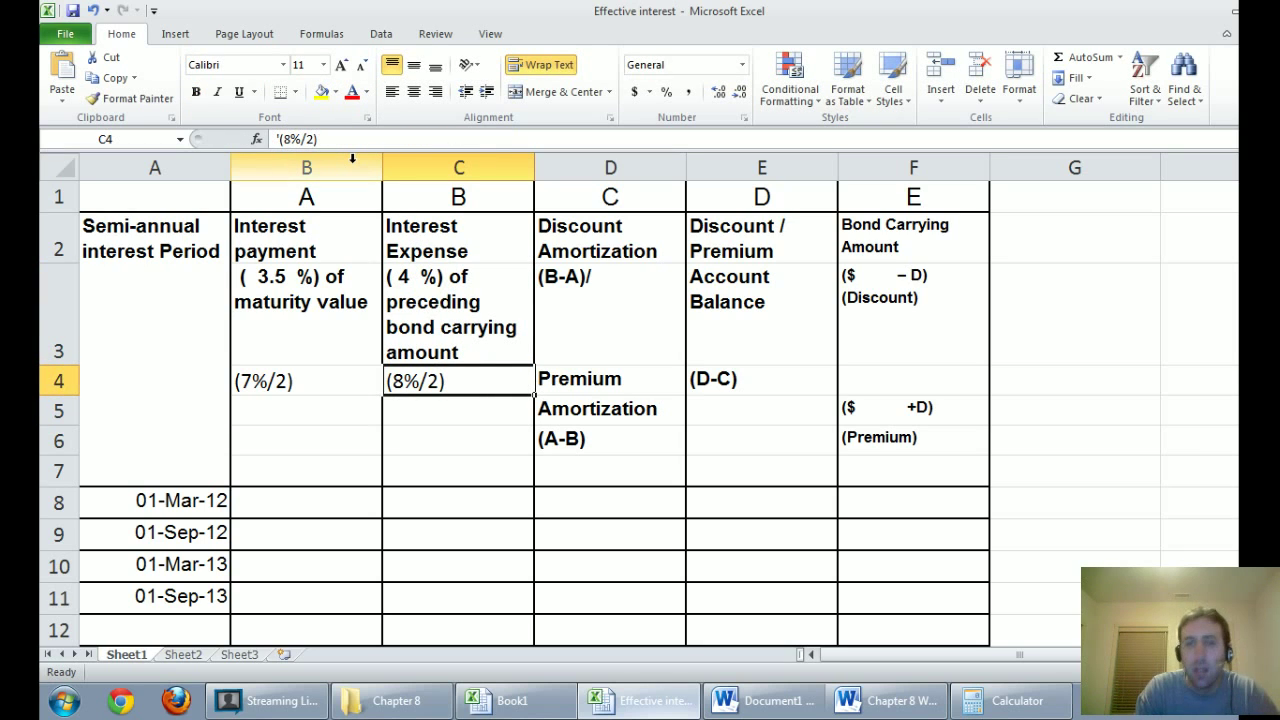
{"action": "type", "text": "0"}
{"action": "key", "text": "Escape"}
Step: Clear the Premium Amortization (A-B) heading text from cells D4 through D6
{"action": "key", "text": "Right"}
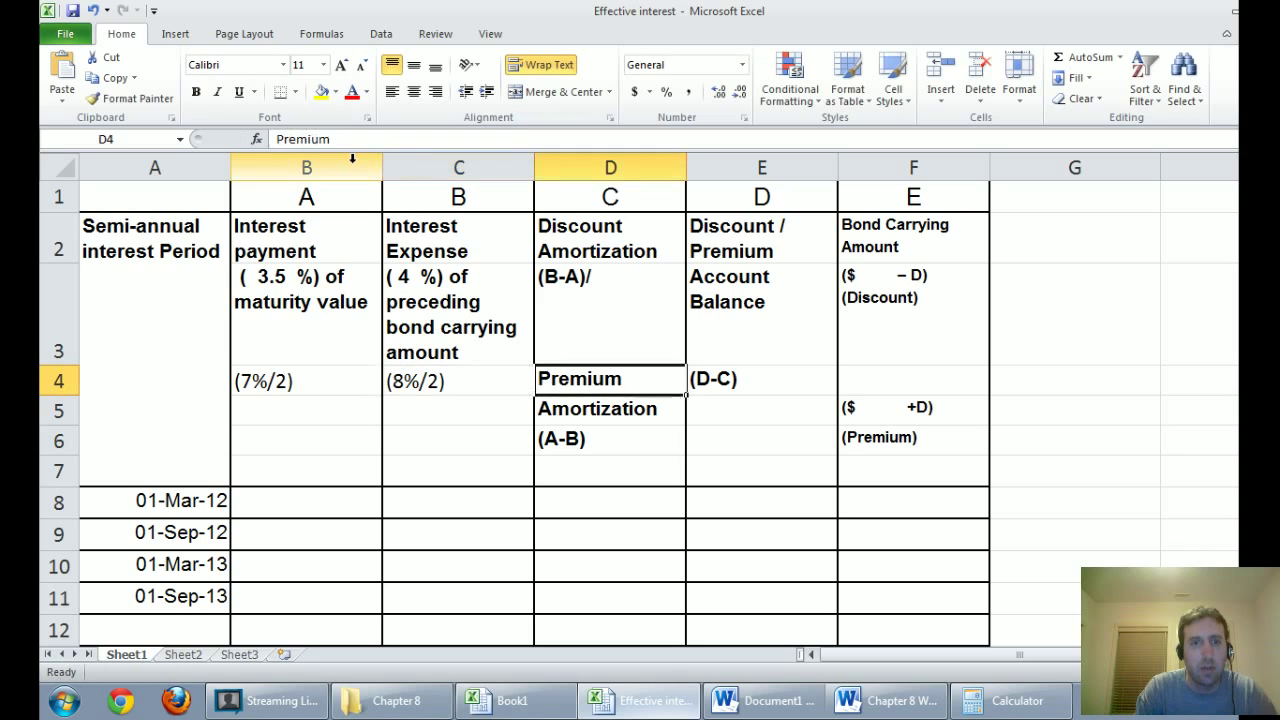
{"action": "key", "text": "shift+Down"}
{"action": "key", "text": "shift+Down"}
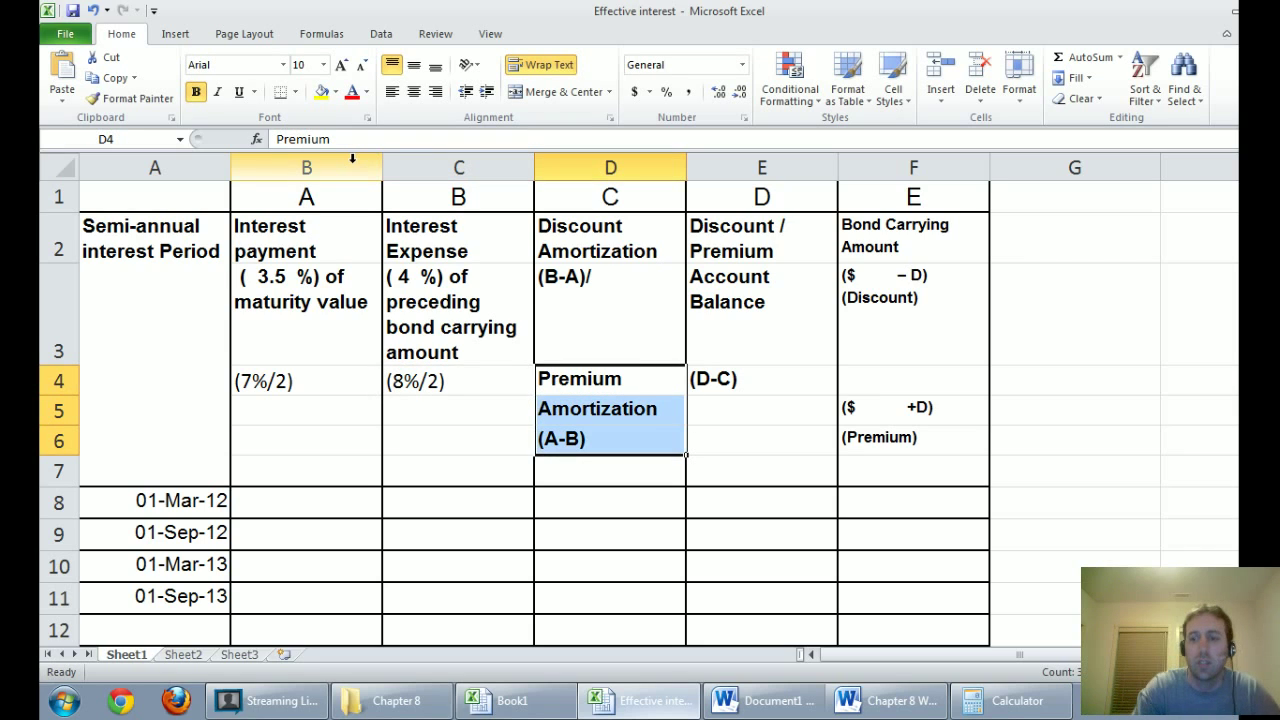
{"action": "key", "text": "Delete"}
{"action": "type", "text": "0"}
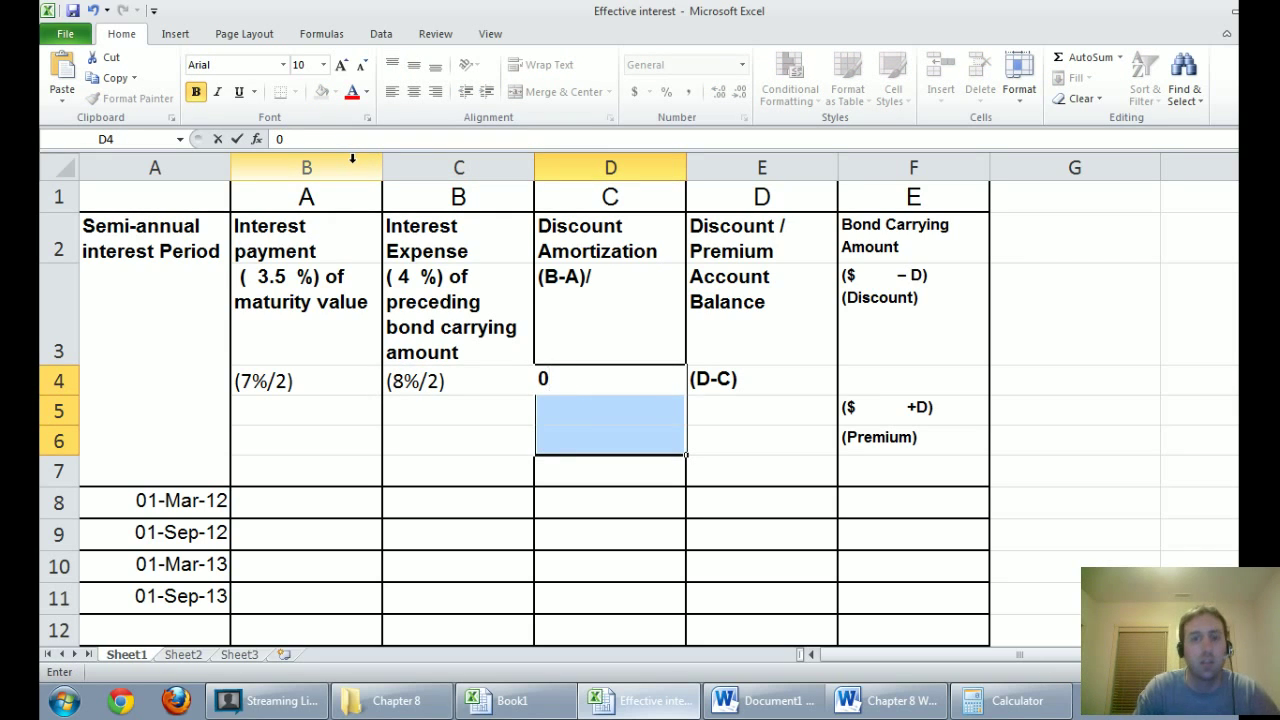
{"action": "key", "text": "BackSpace"}
{"action": "key", "text": "Return"}
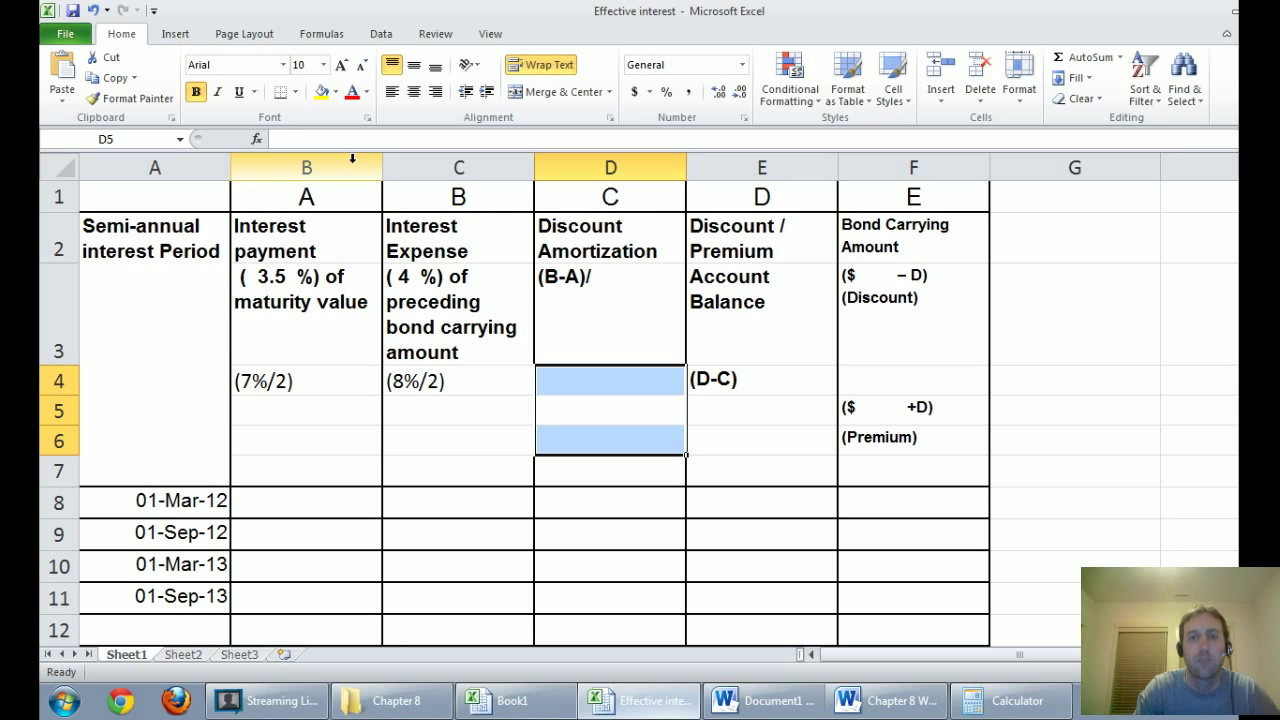
Step: Remove the word "Premium" from the account balance heading in E2, leaving "Discount /"
{"action": "key", "text": "Right"}
{"action": "key", "text": "Up"}
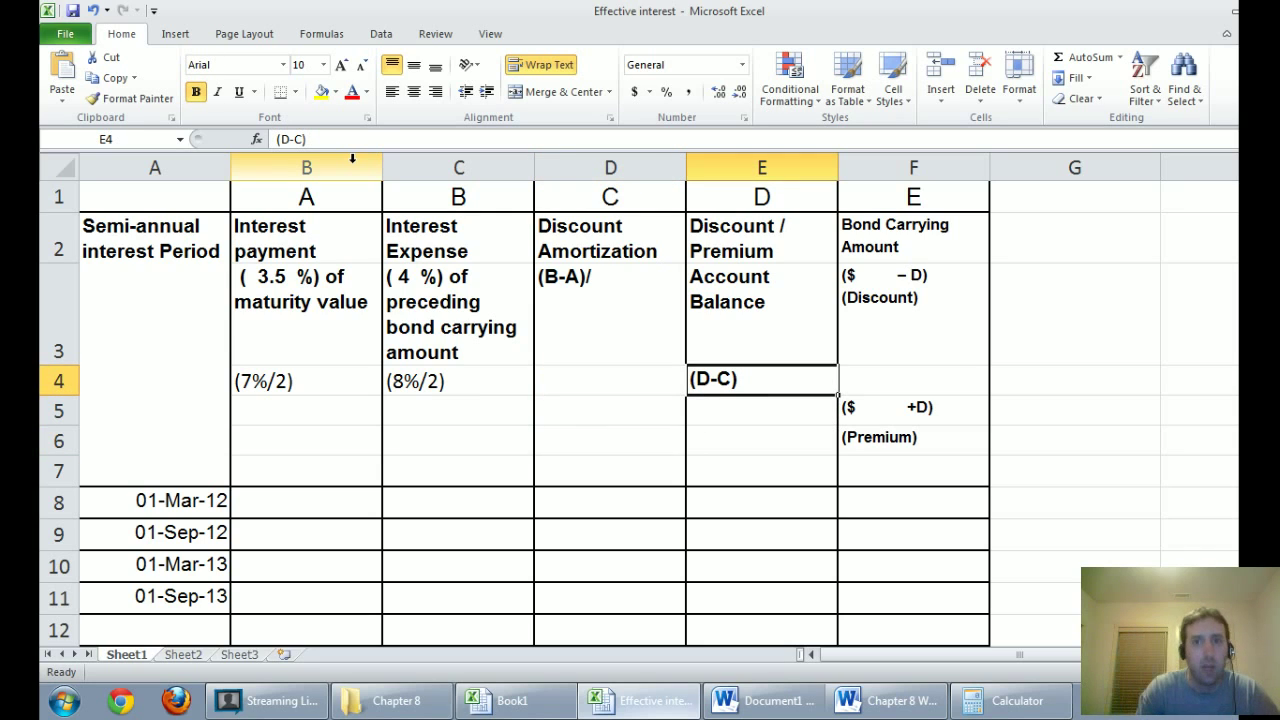
{"action": "key", "text": "Up"}
{"action": "key", "text": "Up"}
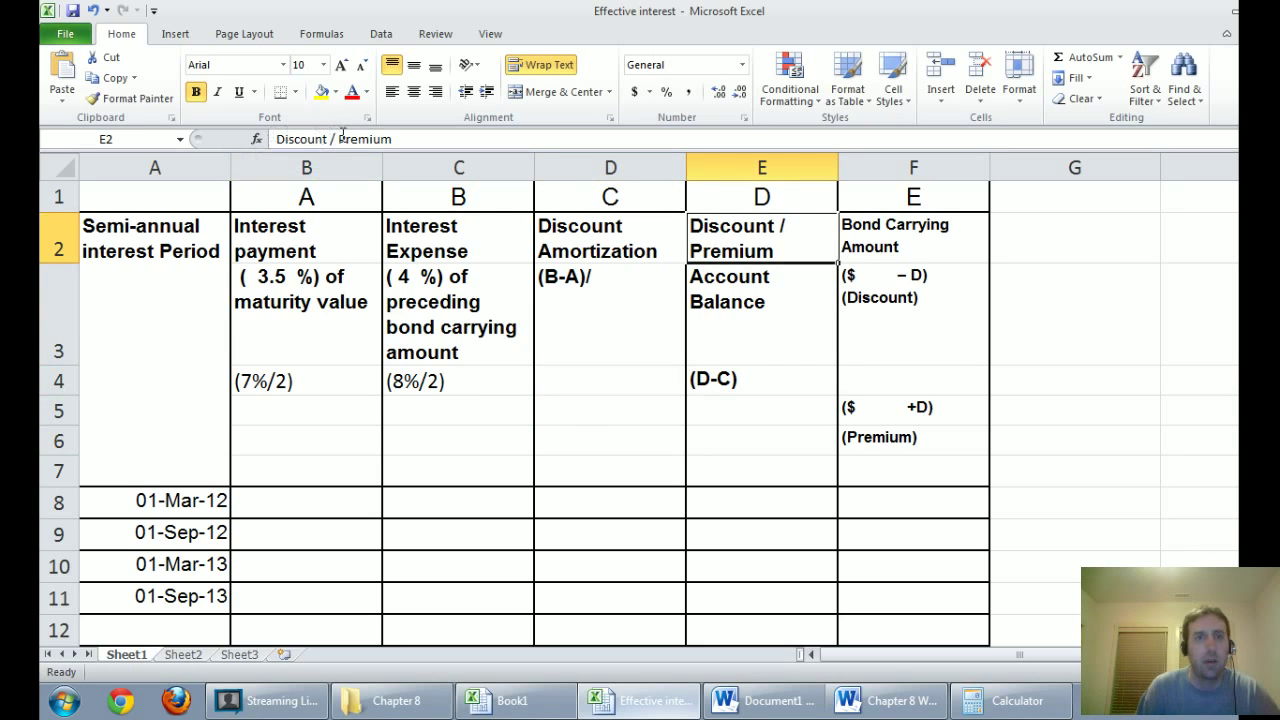
{"action": "double_click", "coordinate": [342, 139]}
{"action": "key", "text": "BackSpace"}
{"action": "key", "text": "Return"}
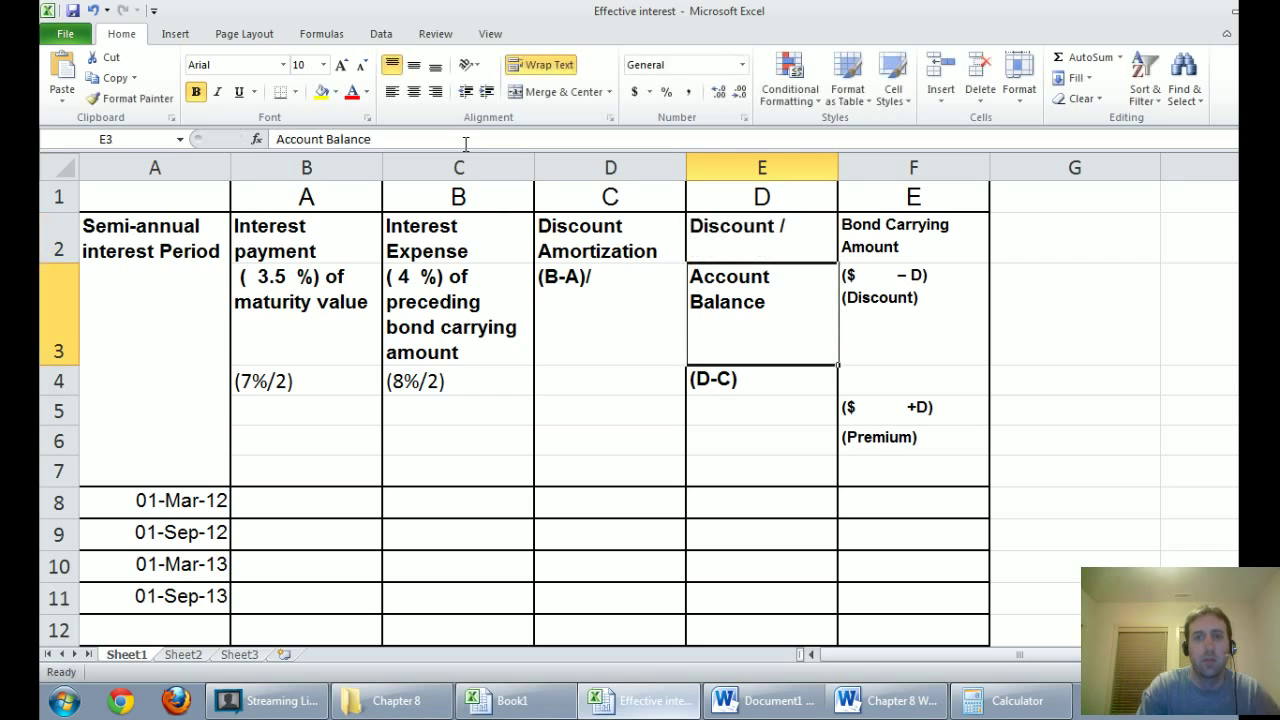
Step: Clear the premium formula and its (Premium) label from F5 and F6 in the bond carrying amount column
{"action": "key", "text": "Right"}
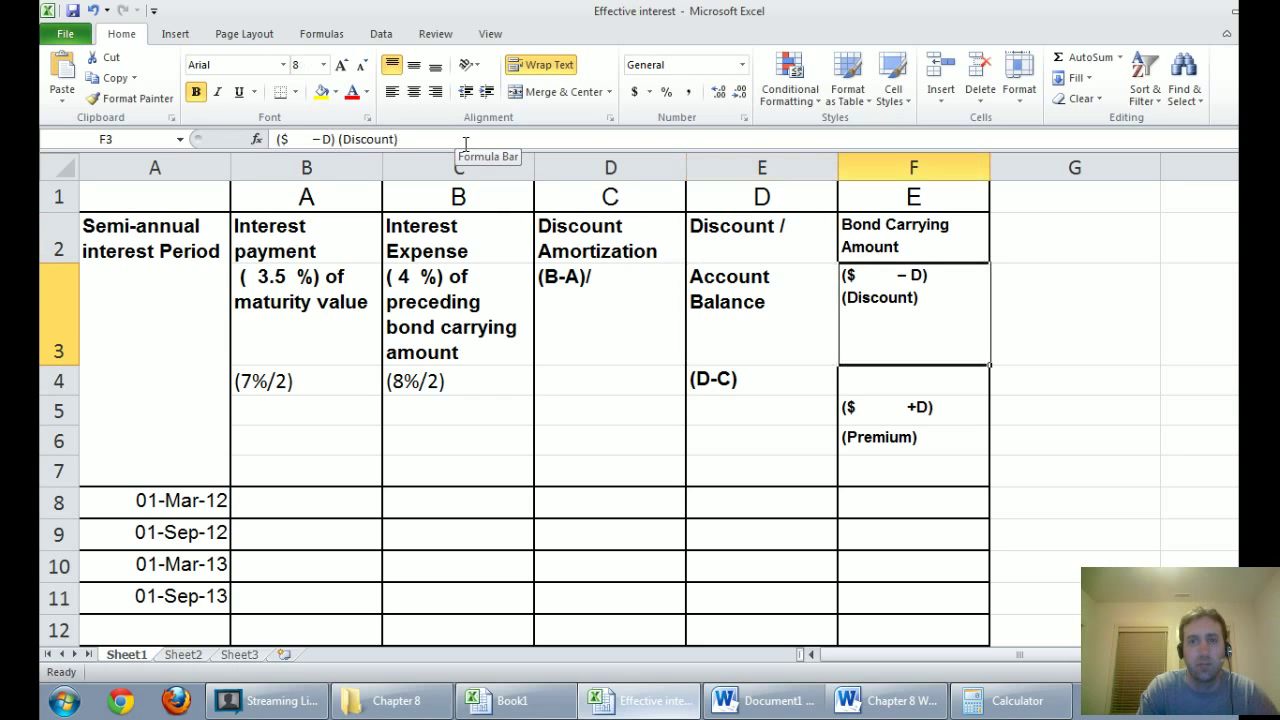
{"action": "key", "text": "Up"}
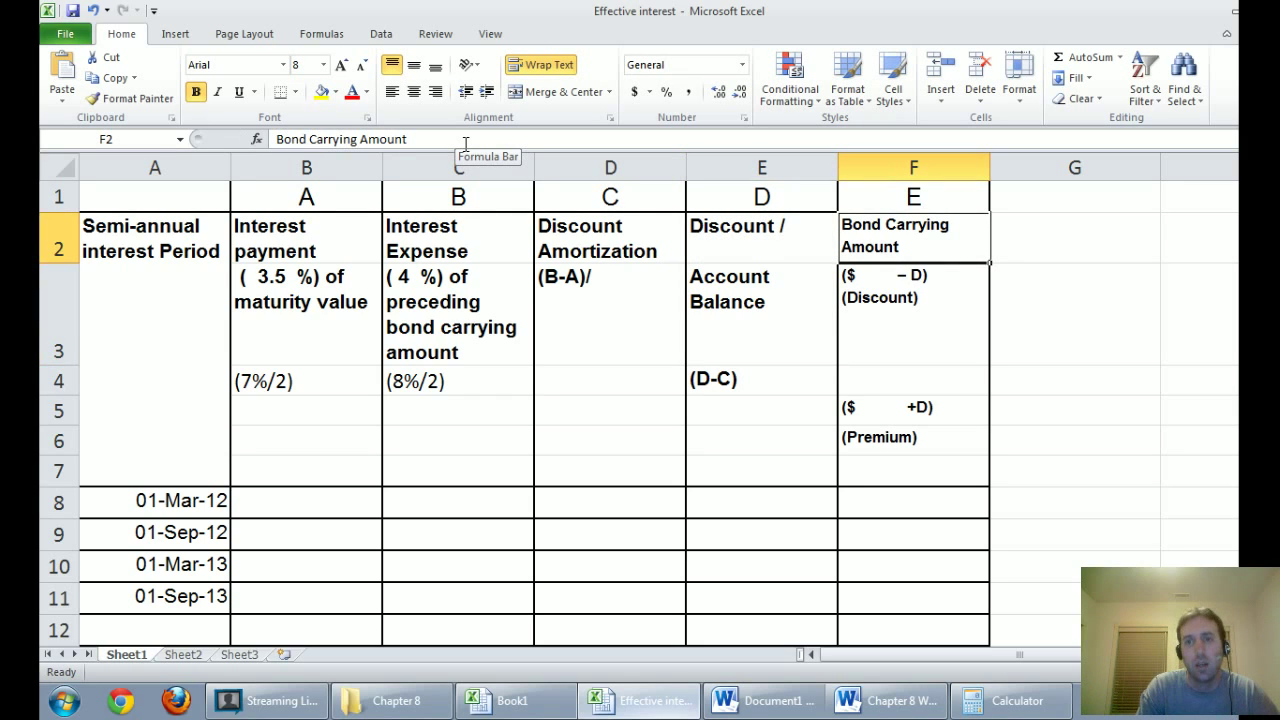
{"action": "key", "text": "Down"}
{"action": "key", "text": "Down"}
{"action": "key", "text": "Down"}
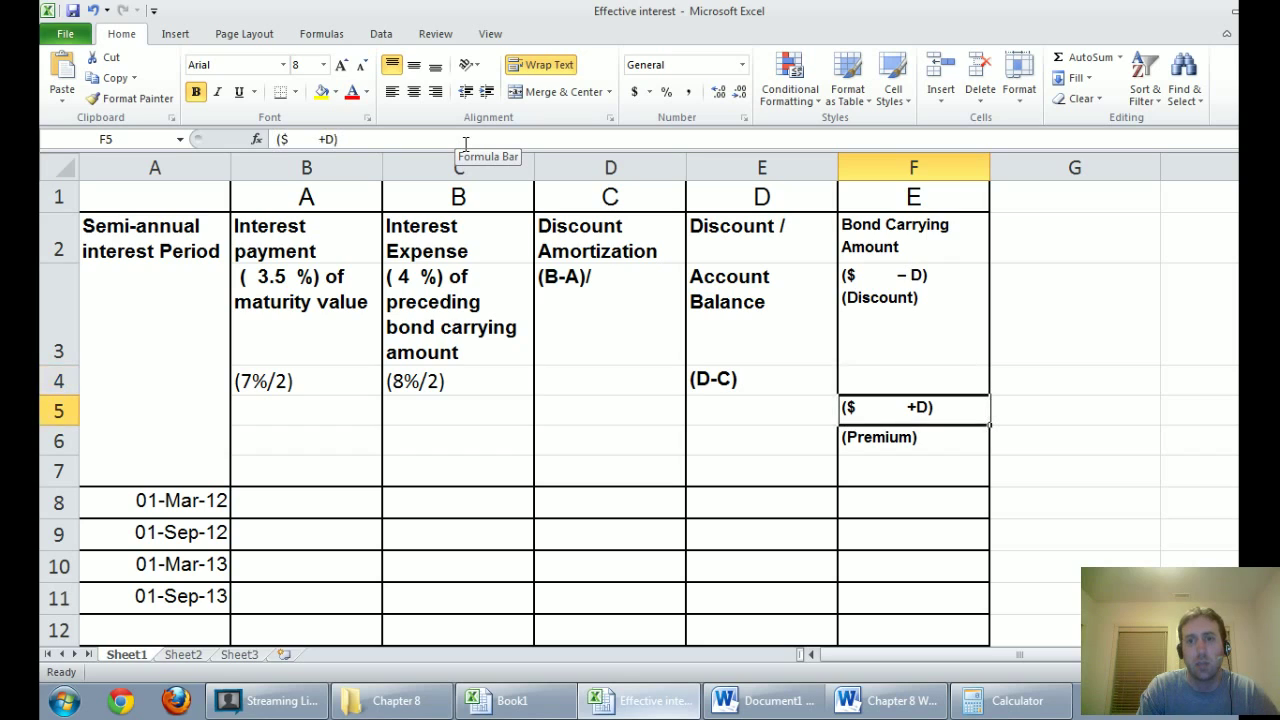
{"action": "key", "text": "shift+Down"}
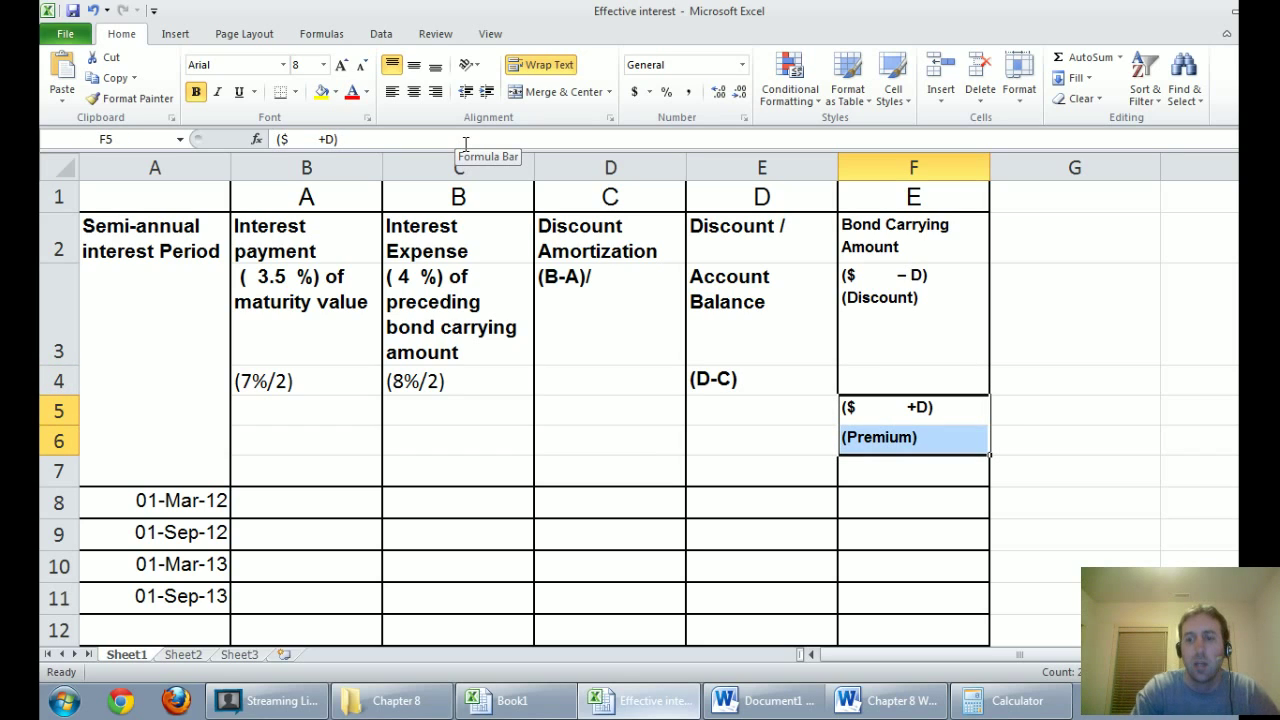
{"action": "key", "text": "Delete"}
Step: Fill in 200K as the face value in the F3 discount formula heading and remove the surplus spaces after it
{"action": "key", "text": "Up"}
{"action": "key", "text": "Up"}
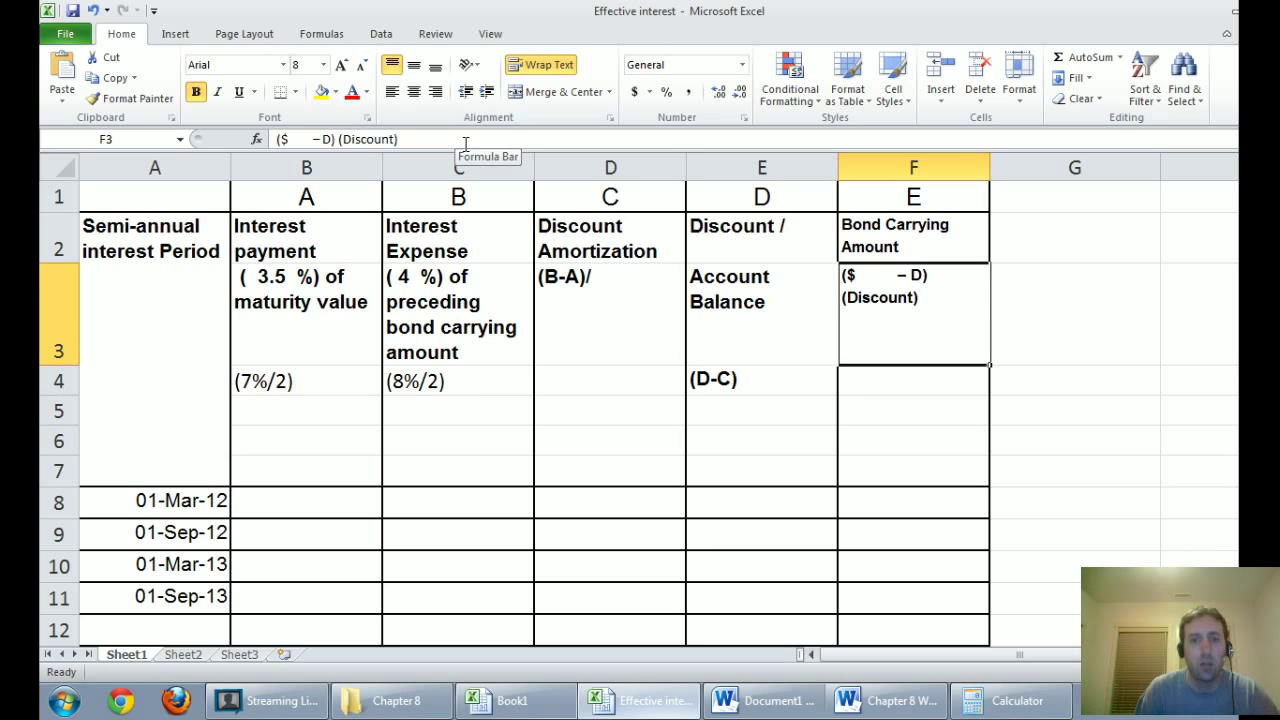
{"action": "left_click", "coordinate": [293, 139]}
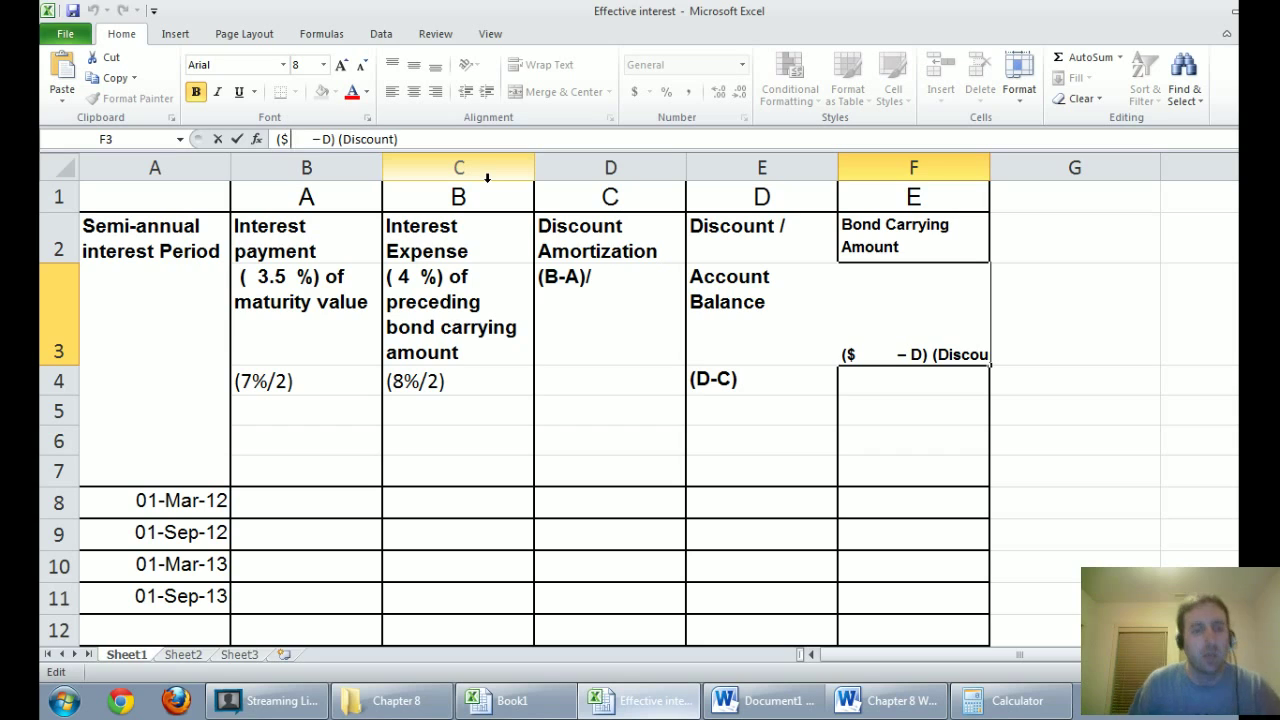
{"action": "type", "text": "200K"}
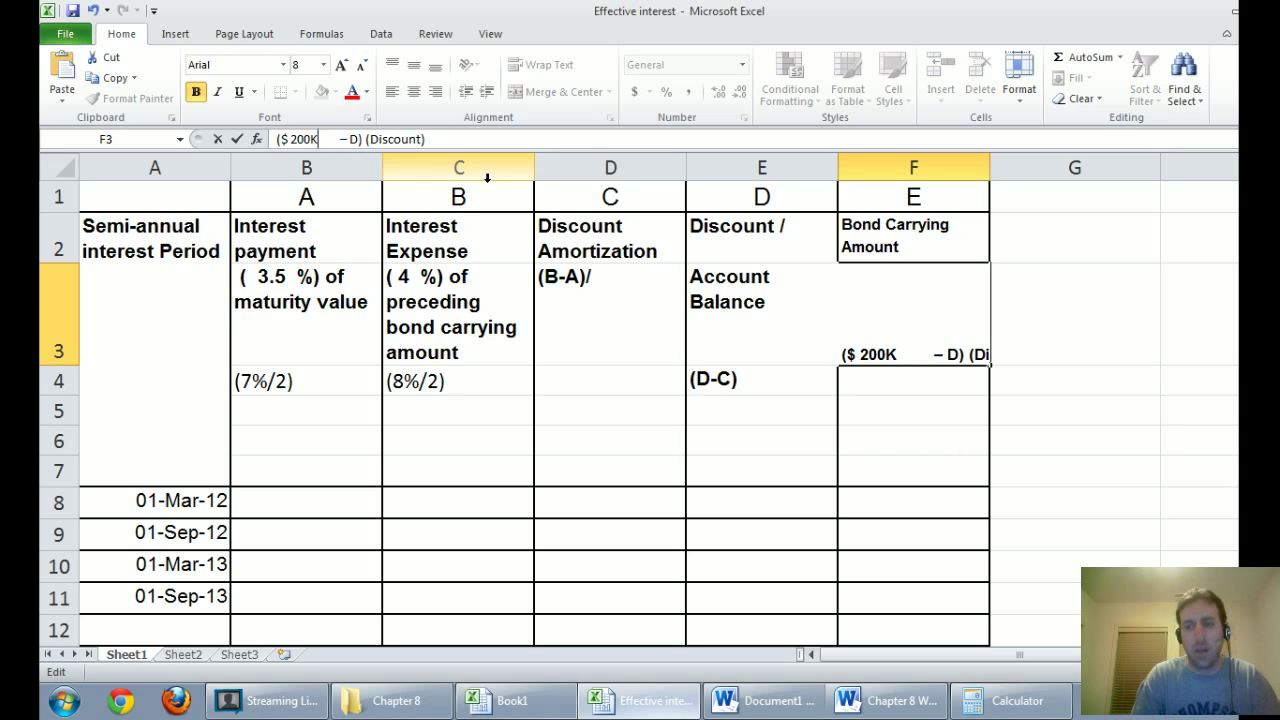
{"action": "key", "text": "shift+Right"}
{"action": "key", "text": "shift+Right"}
{"action": "key", "text": "shift+Right"}
{"action": "key", "text": "shift+Right"}
{"action": "key", "text": "shift+Right"}
{"action": "key", "text": "Delete"}
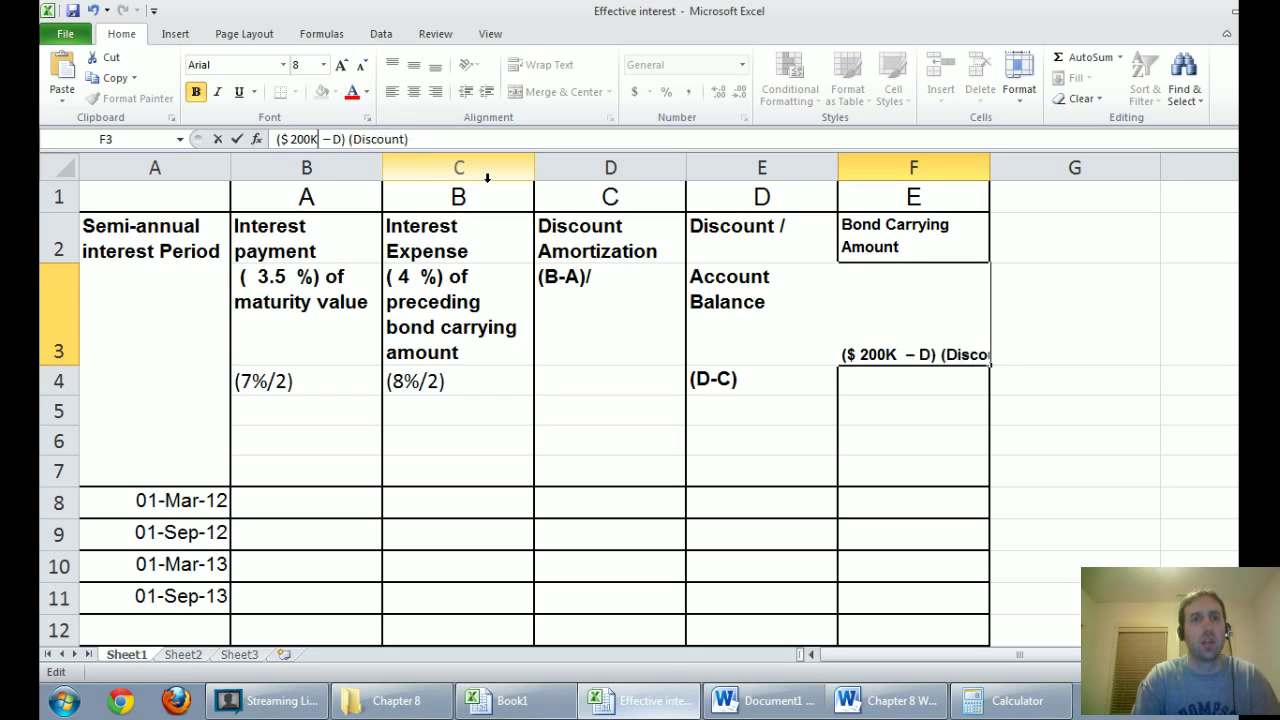
{"action": "key", "text": "Return"}
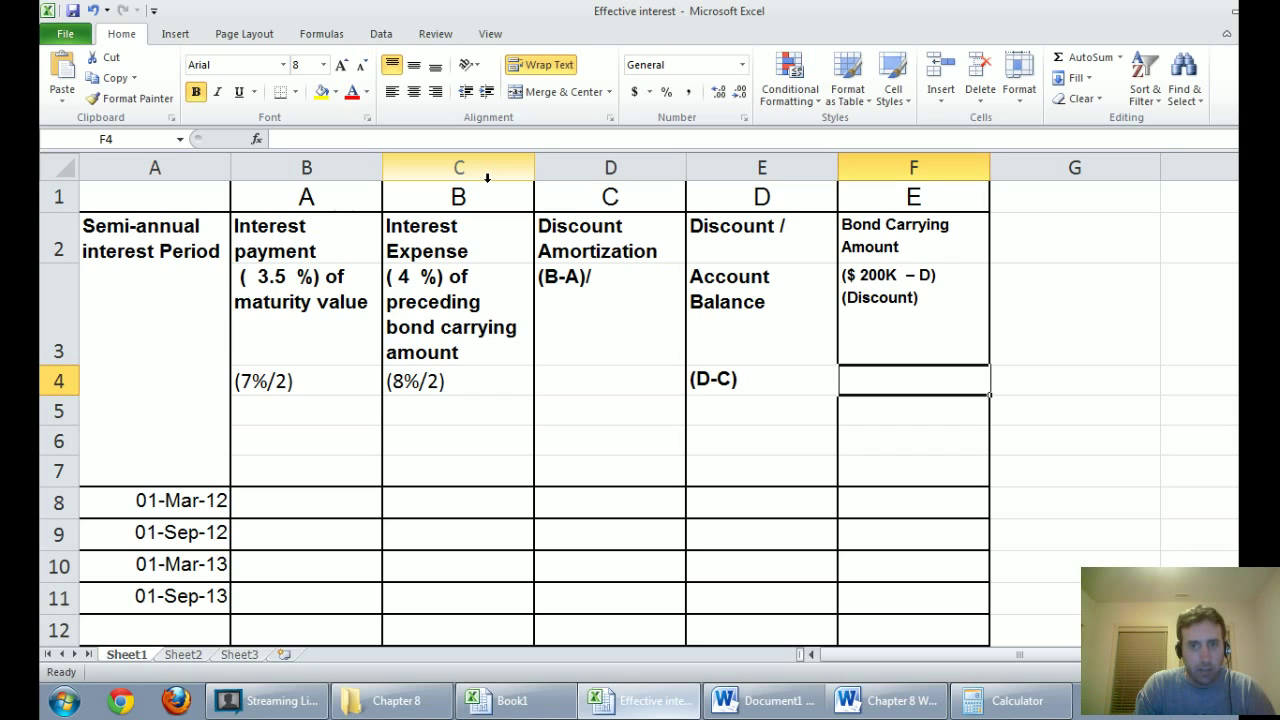
Step: Shade cells B8 through D8 in the 01-Mar-12 row with a black fill
{"action": "key", "text": "Left"}
{"action": "key", "text": "Left"}
{"action": "key", "text": "Left"}
{"action": "key", "text": "Left"}
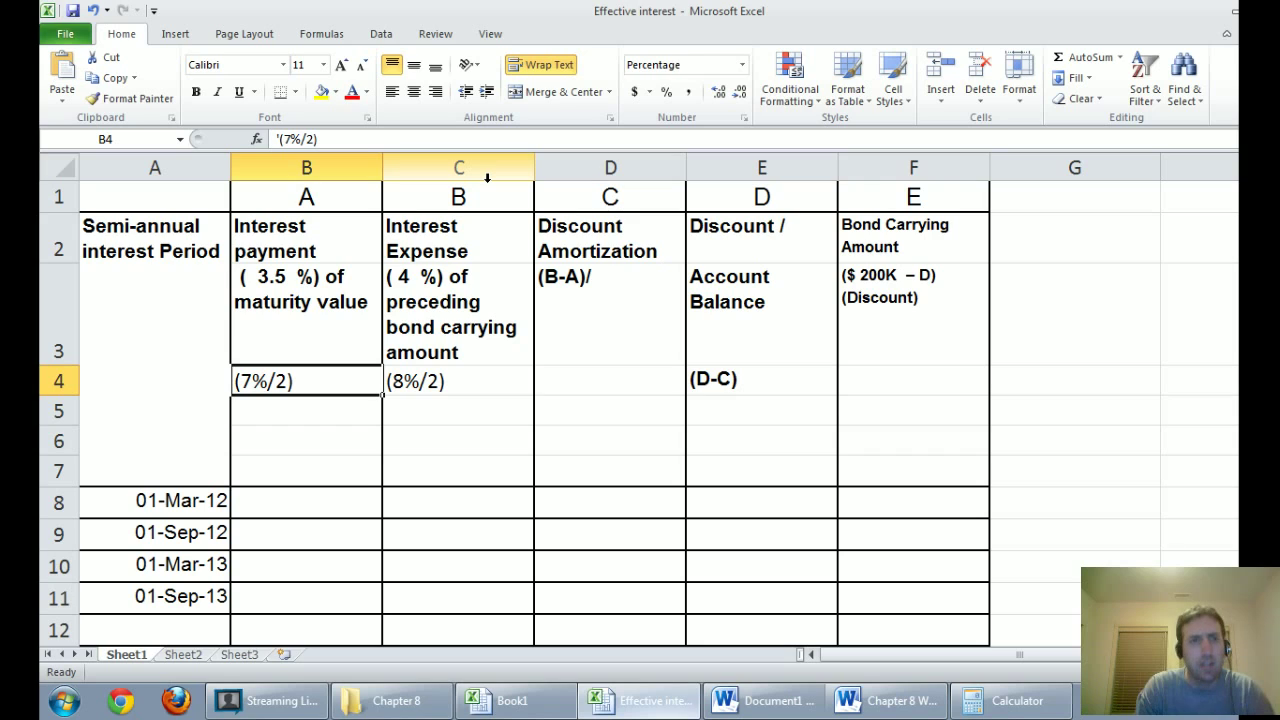
{"action": "key", "text": "Down"}
{"action": "key", "text": "Down"}
{"action": "key", "text": "Down"}
{"action": "key", "text": "Down"}
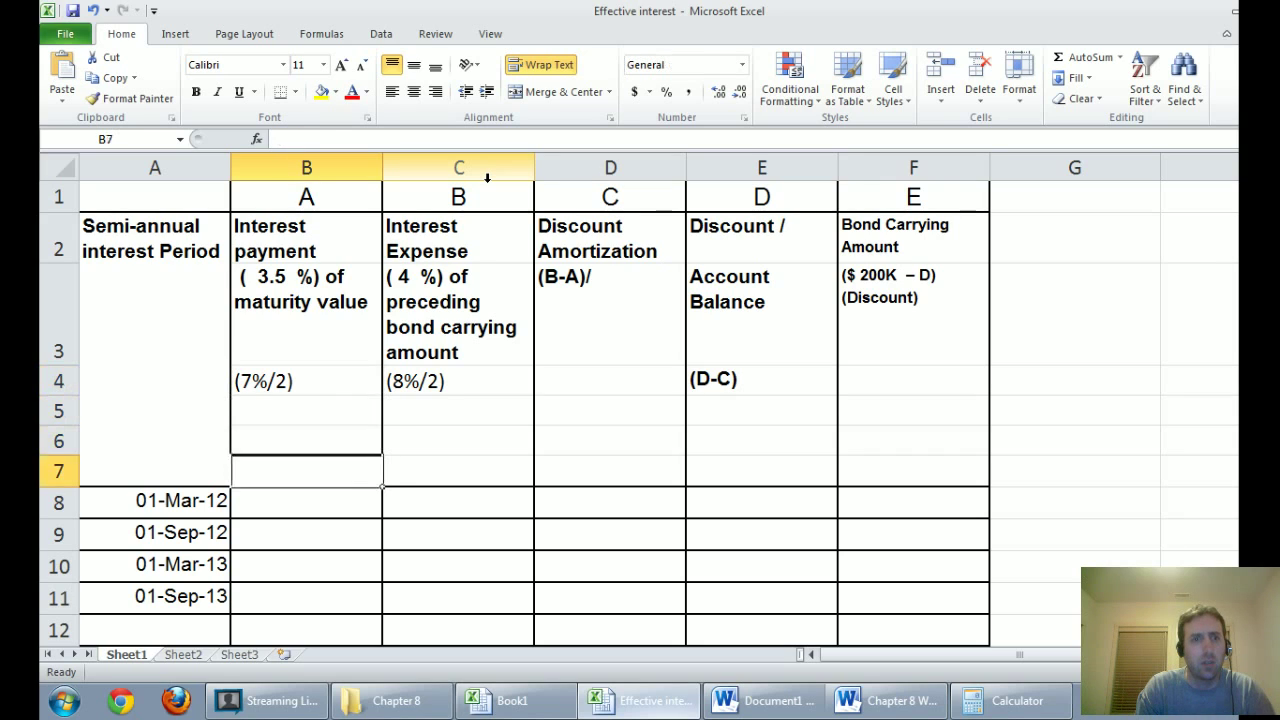
{"action": "key", "text": "Left"}
{"action": "key", "text": "Right"}
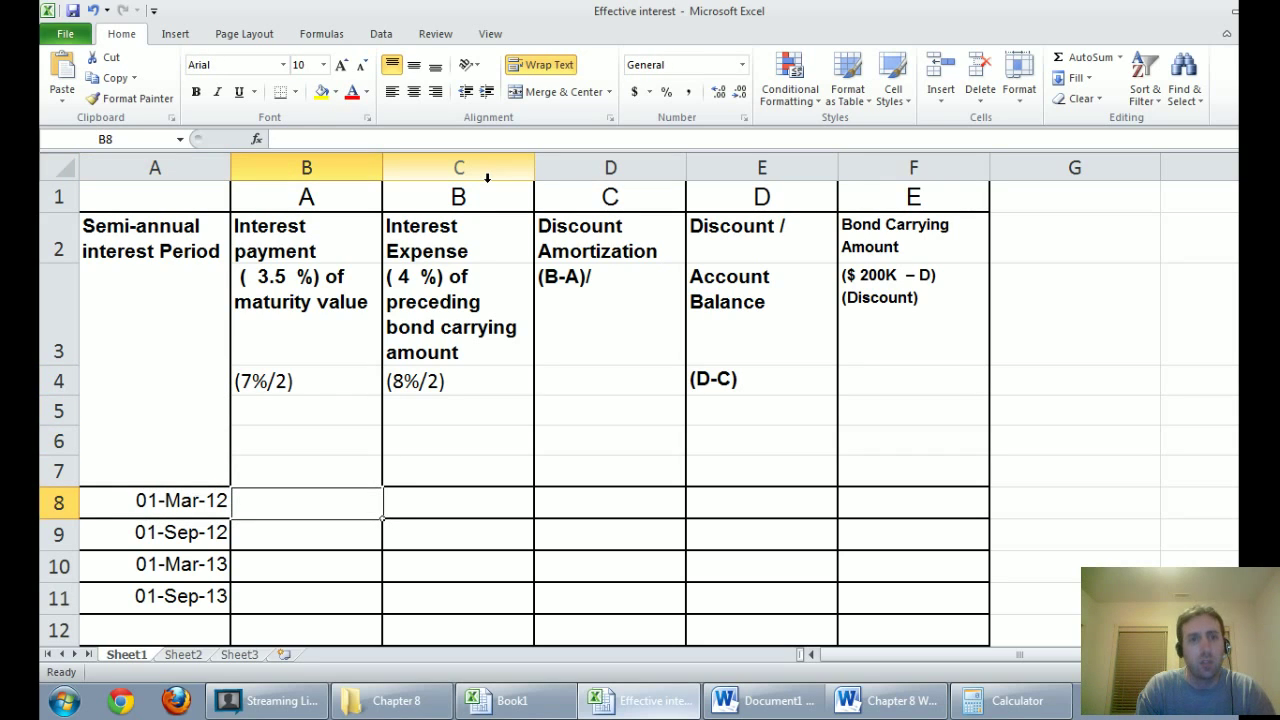
{"action": "key", "text": "Up"}
{"action": "key", "text": "Down"}
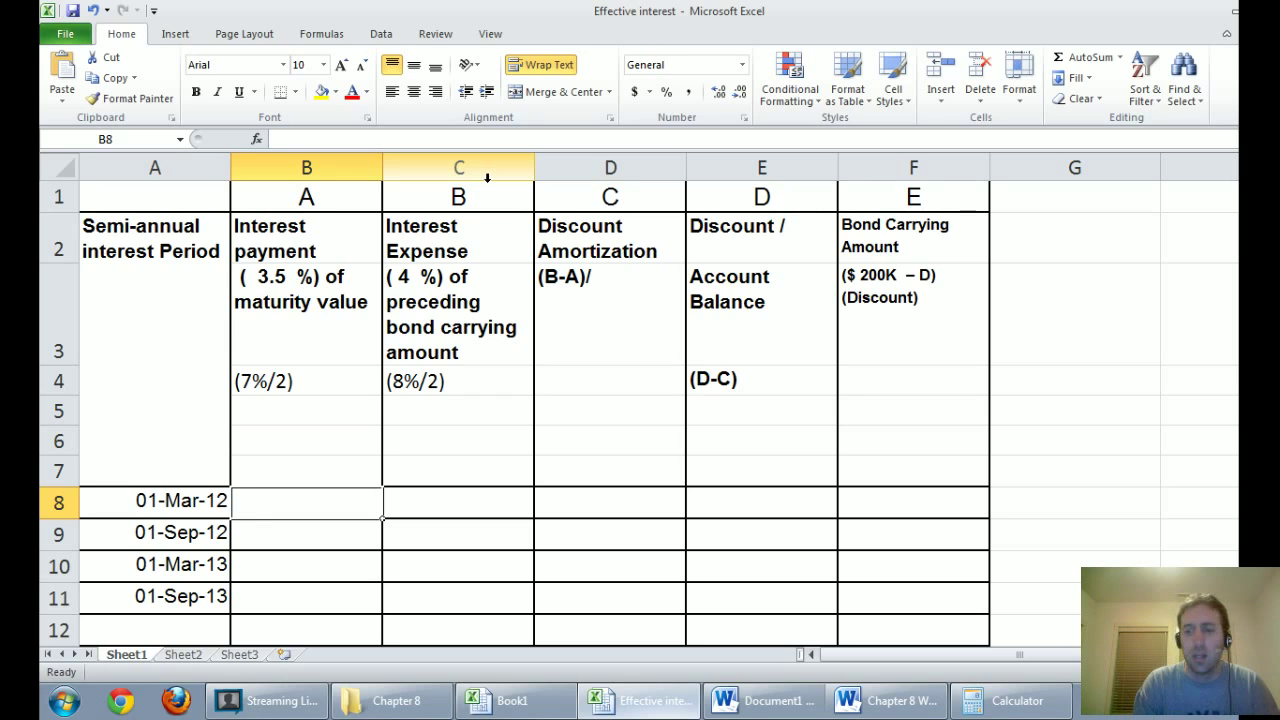
{"action": "left_click_drag", "start_coordinate": [306, 502], "coordinate": [610, 502]}
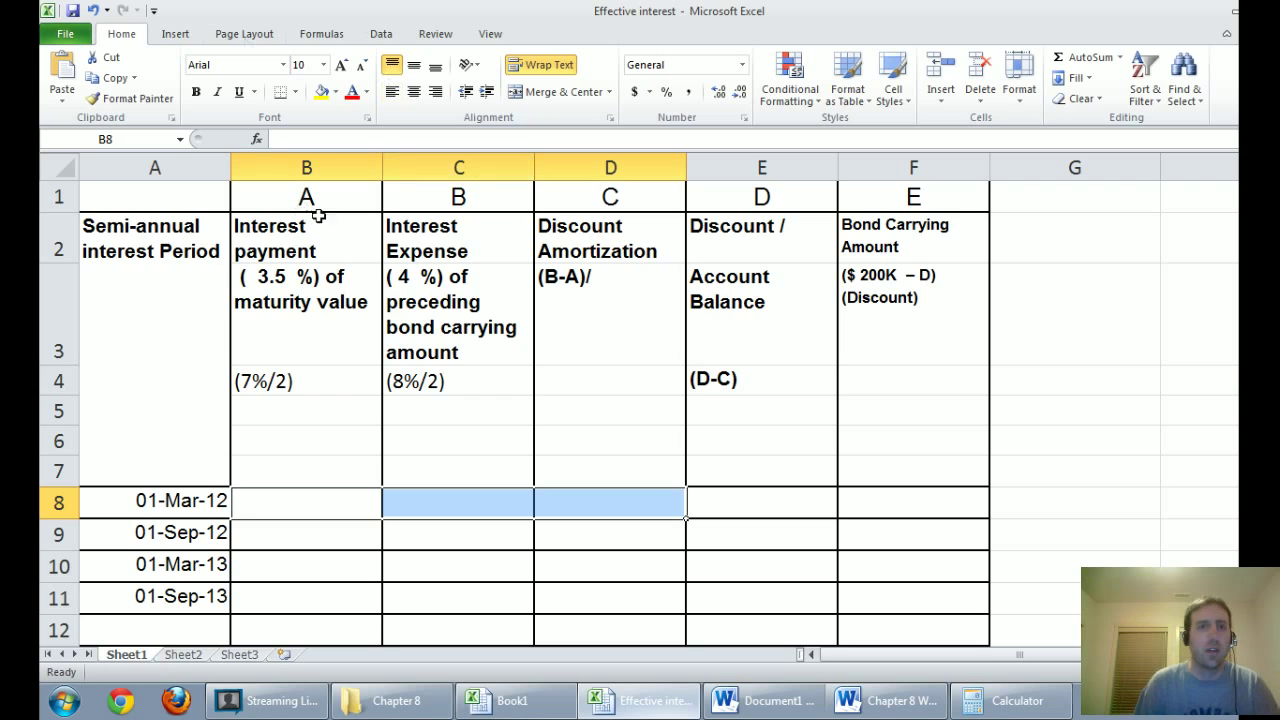
{"action": "left_click", "coordinate": [335, 91]}
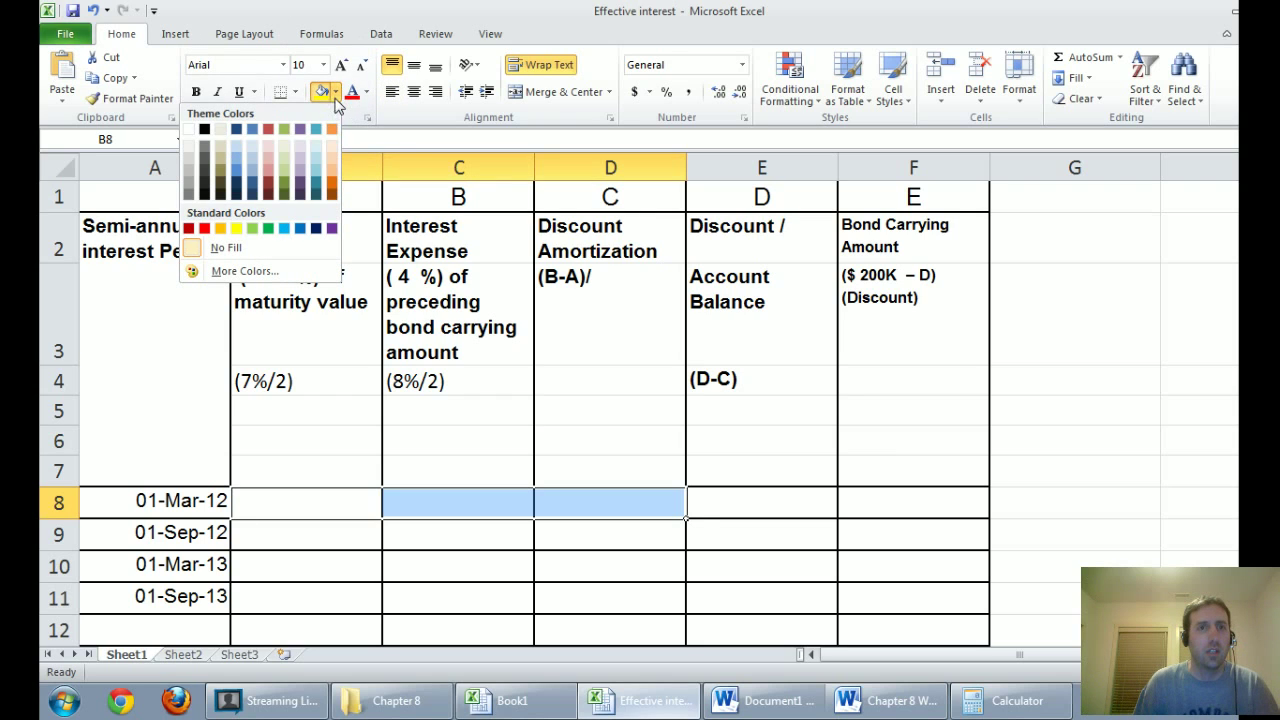
{"action": "left_click", "coordinate": [204, 130]}
{"action": "left_click", "coordinate": [760, 505]}
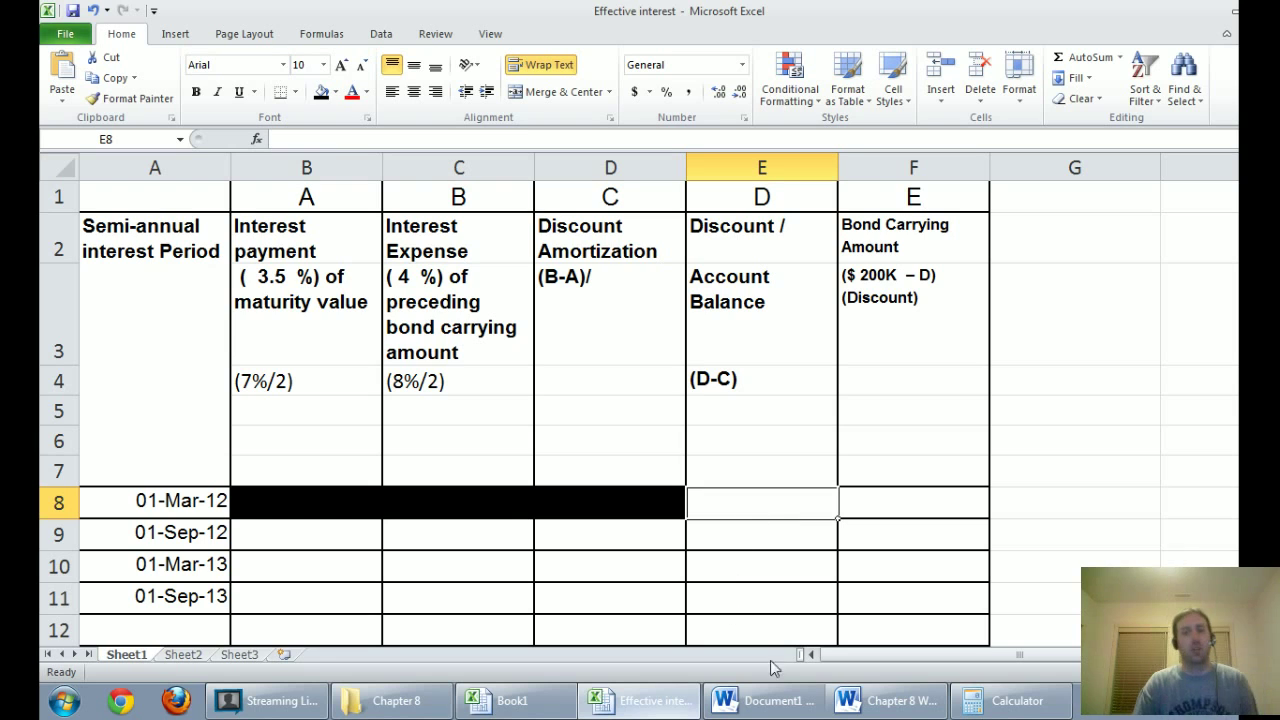
Step: Switch to Document1 in Word to check the March 1, 2012 issuance entry, and close the Chapter 8 Worksheet document
{"action": "left_click", "coordinate": [805, 708]}
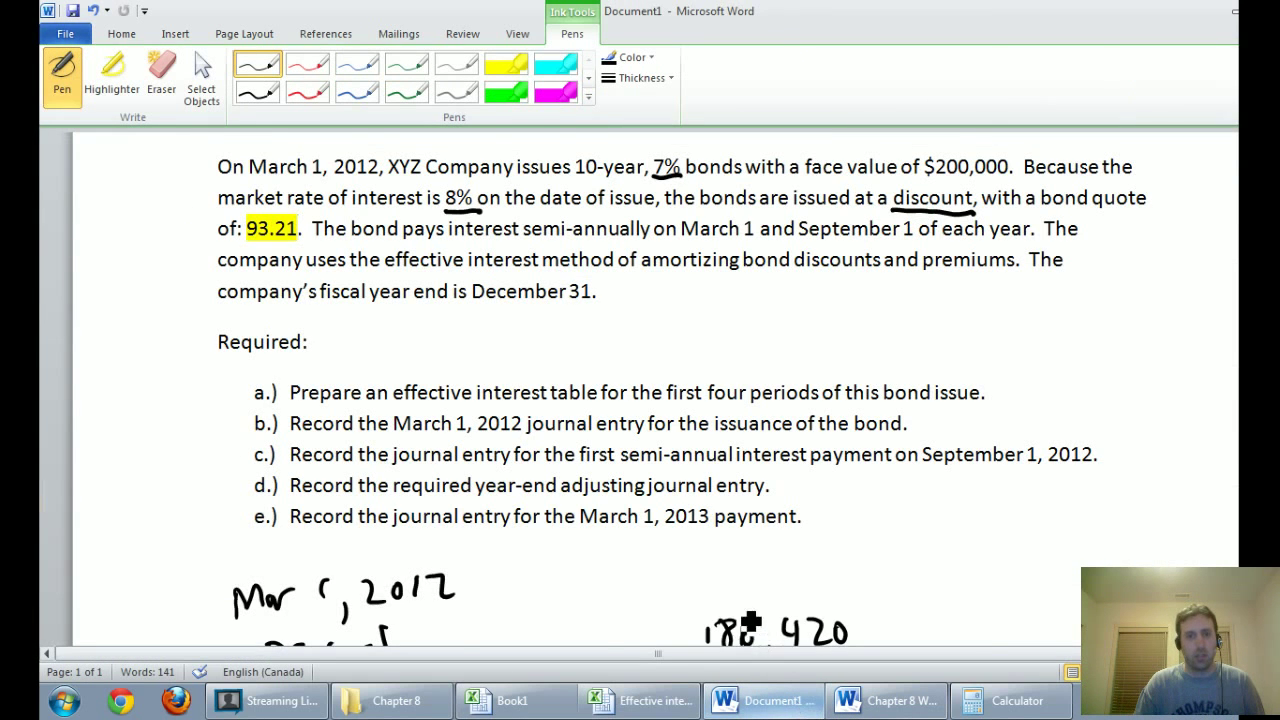
{"action": "scroll", "coordinate": [791, 506], "scroll_direction": "down", "scroll_amount": 4}
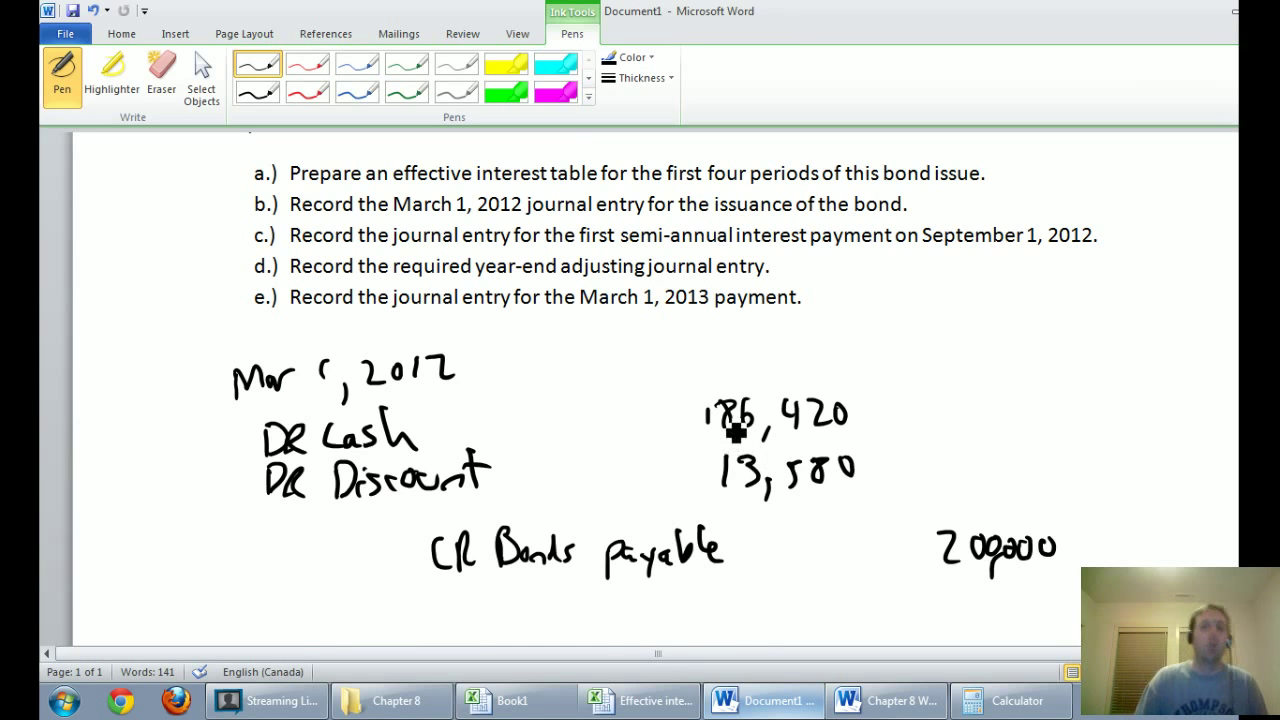
{"action": "scroll", "coordinate": [735, 430], "scroll_direction": "up", "scroll_amount": 3}
{"action": "scroll", "coordinate": [608, 383], "scroll_direction": "down", "scroll_amount": 3}
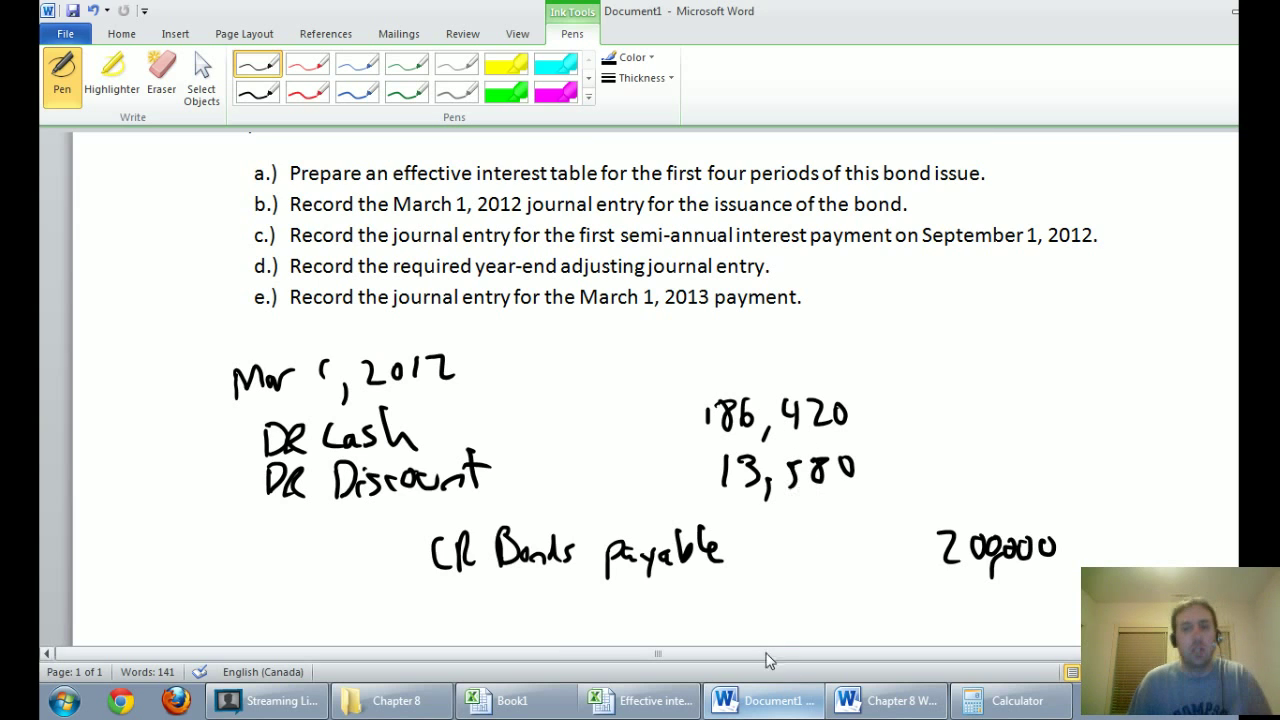
{"action": "left_click", "coordinate": [888, 710]}
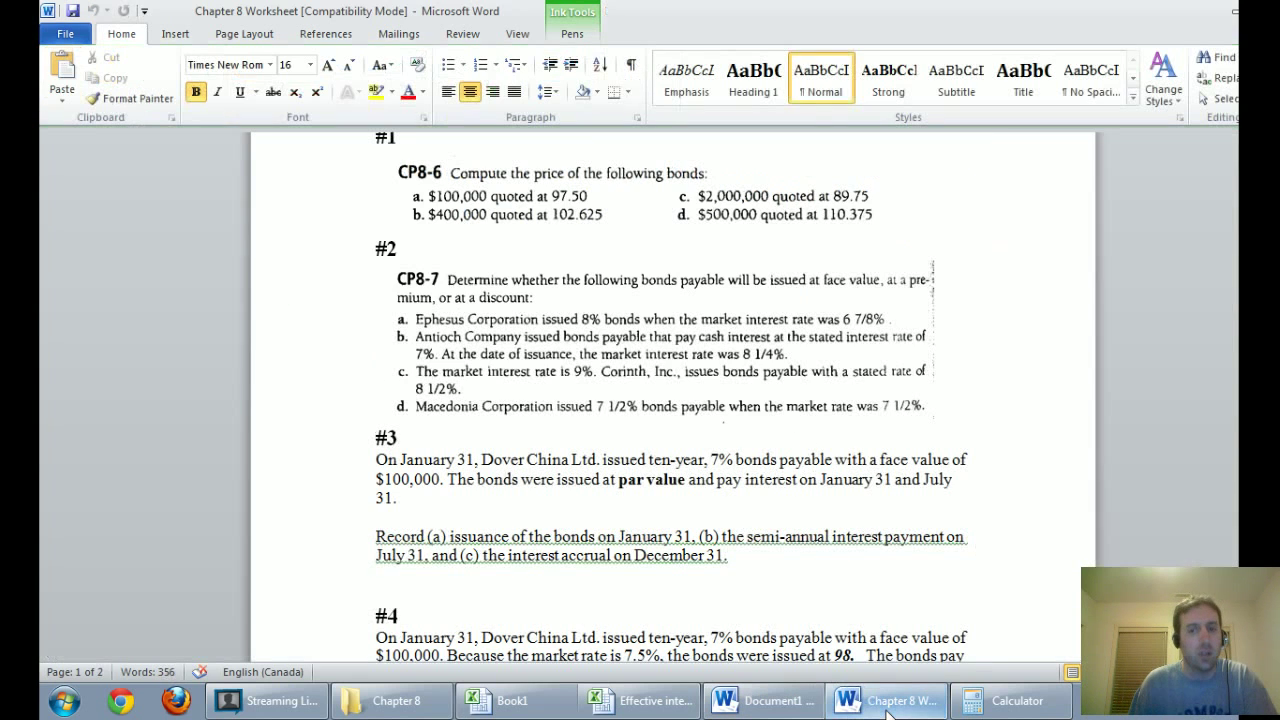
{"action": "left_click", "coordinate": [884, 705]}
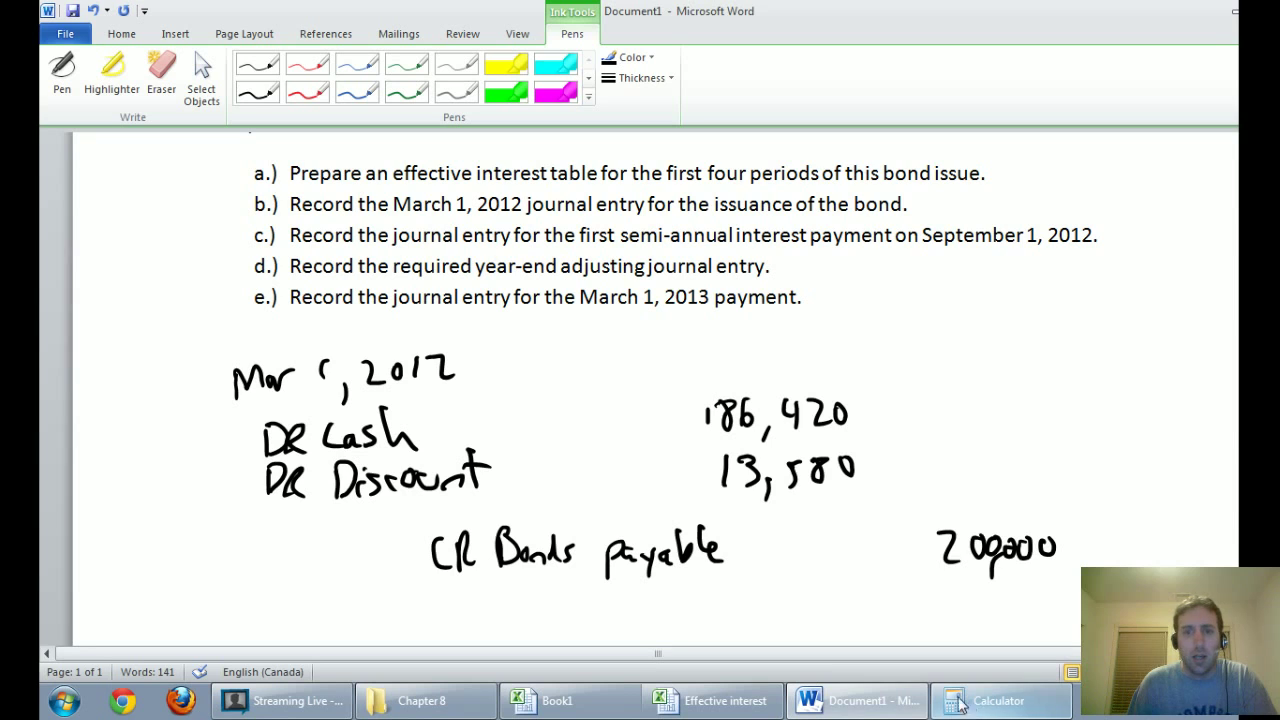
Step: Return to the Effective interest workbook in Excel and enter 13580 as the 01-Mar-12 discount account balance in E8
{"action": "left_click", "coordinate": [750, 700]}
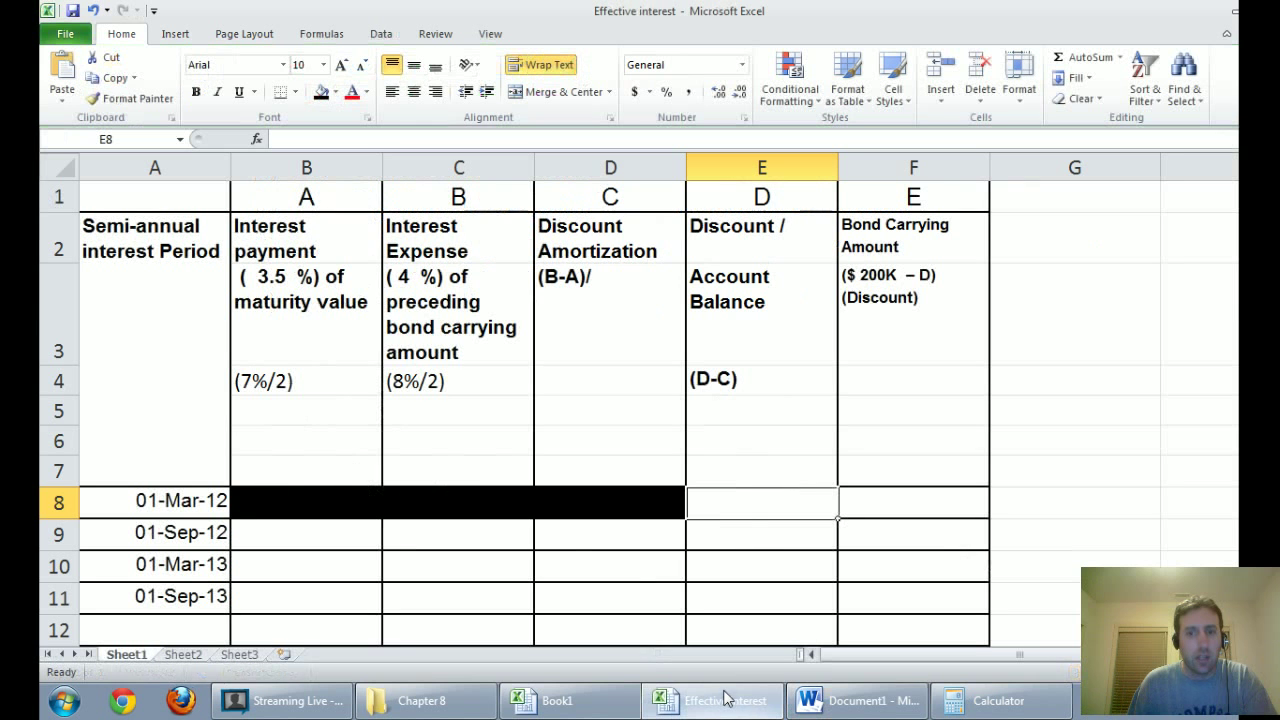
{"action": "type", "text": "13580"}
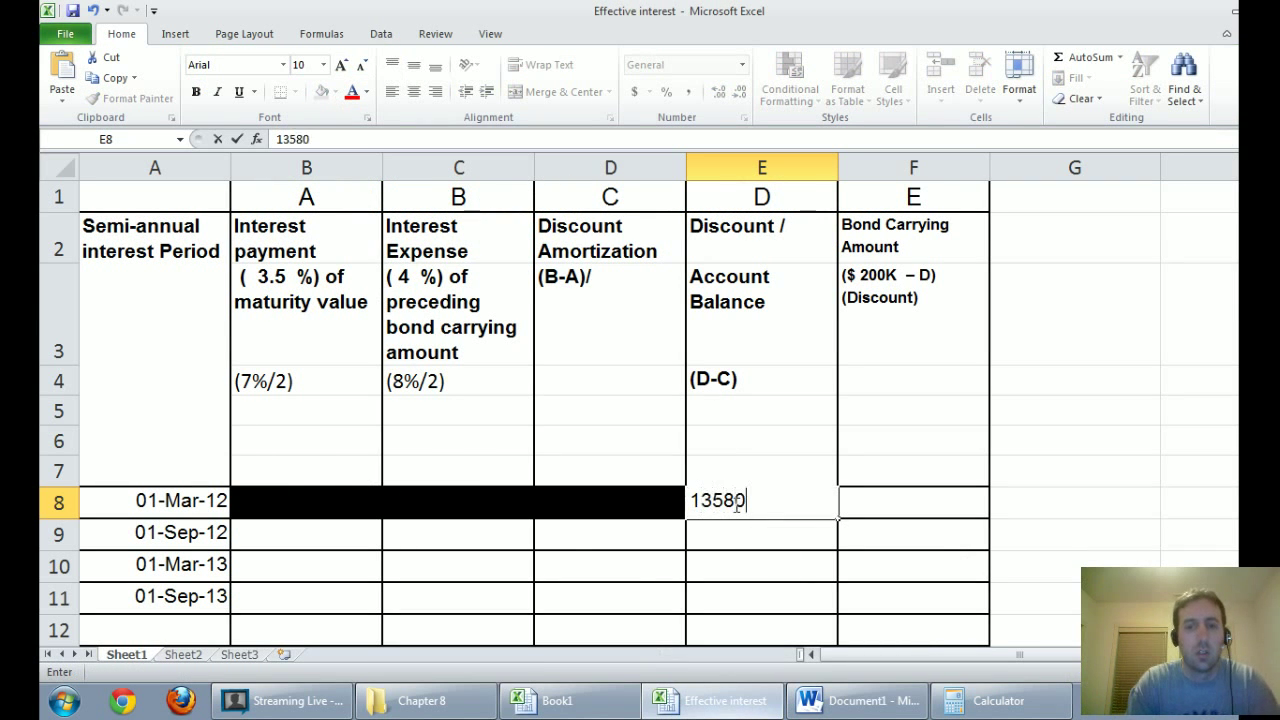
{"action": "key", "text": "Return"}
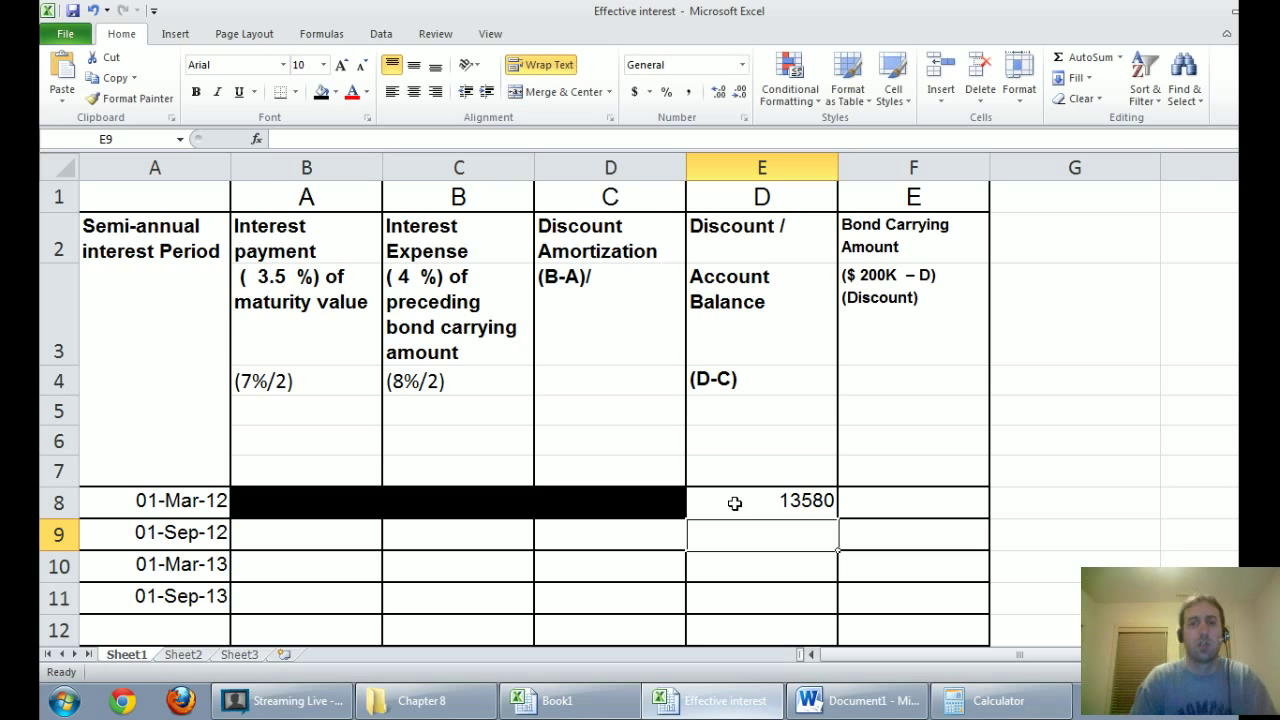
Step: Calculate the 01-Mar-12 bond carrying amount in F8 with the formula =200000-E8
{"action": "key", "text": "Up"}
{"action": "key", "text": "Right"}
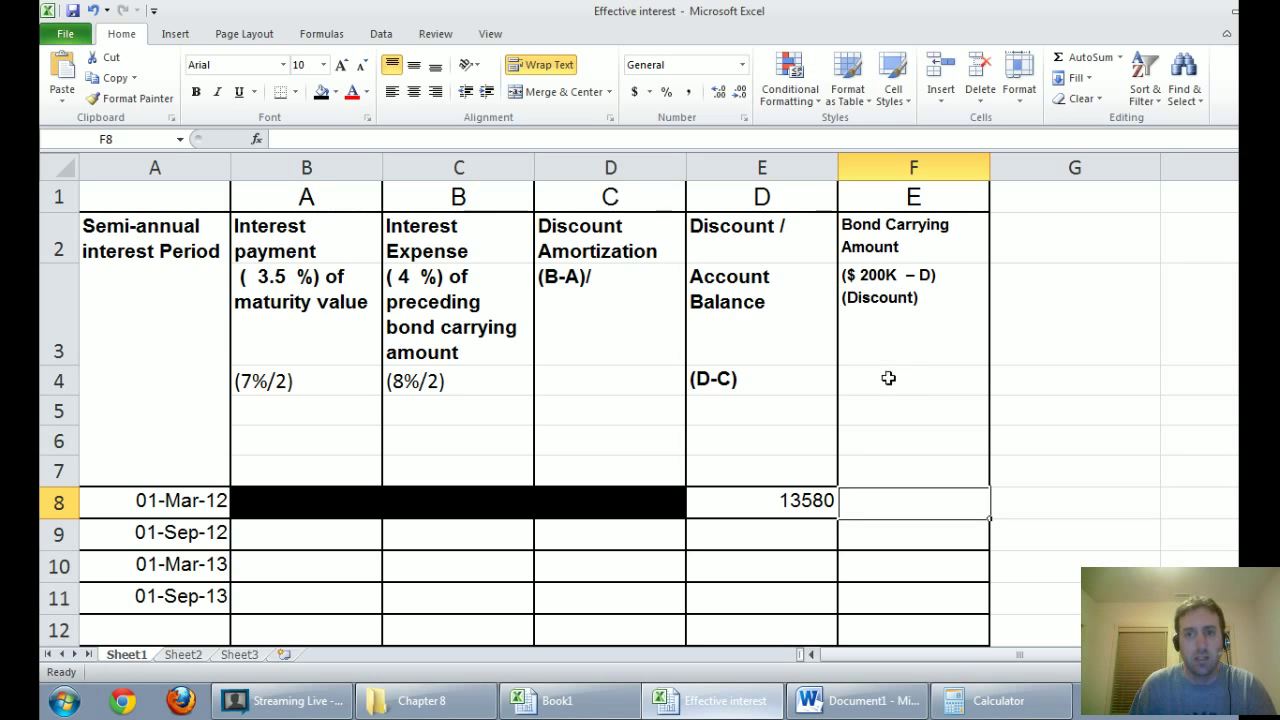
{"action": "type", "text": "=200000"}
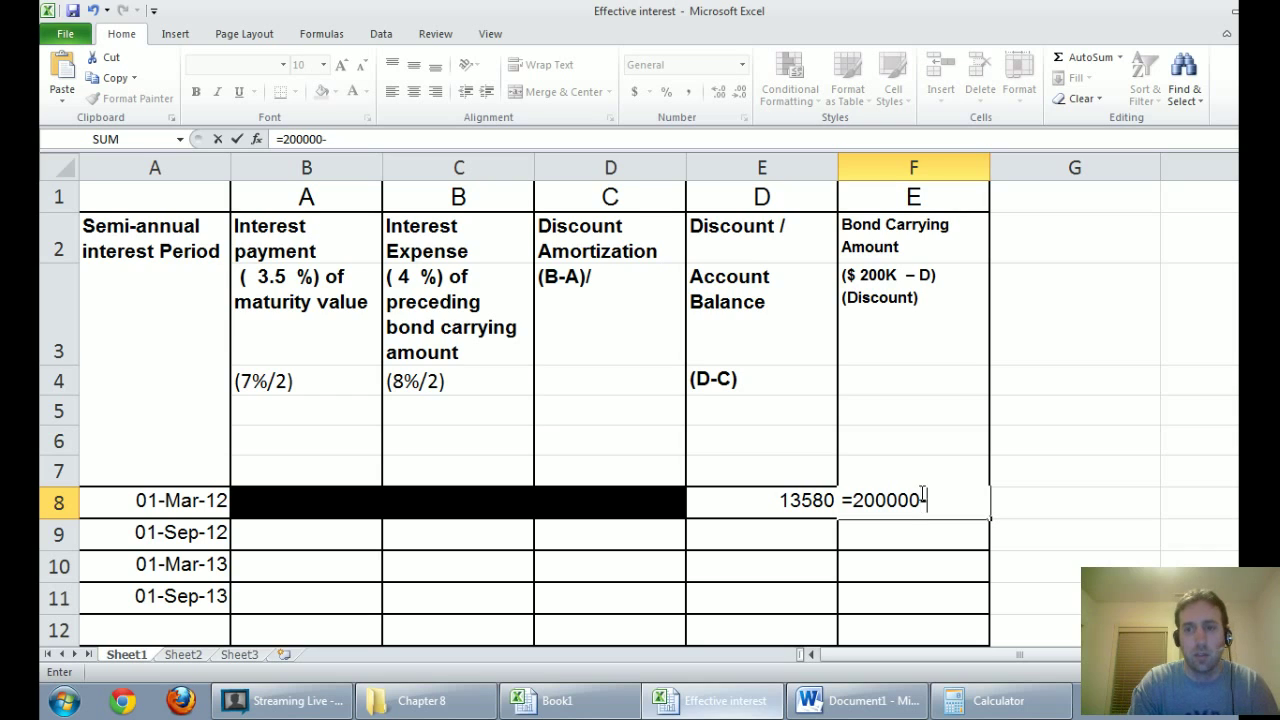
{"action": "type", "text": "-"}
{"action": "left_click", "coordinate": [792, 500]}
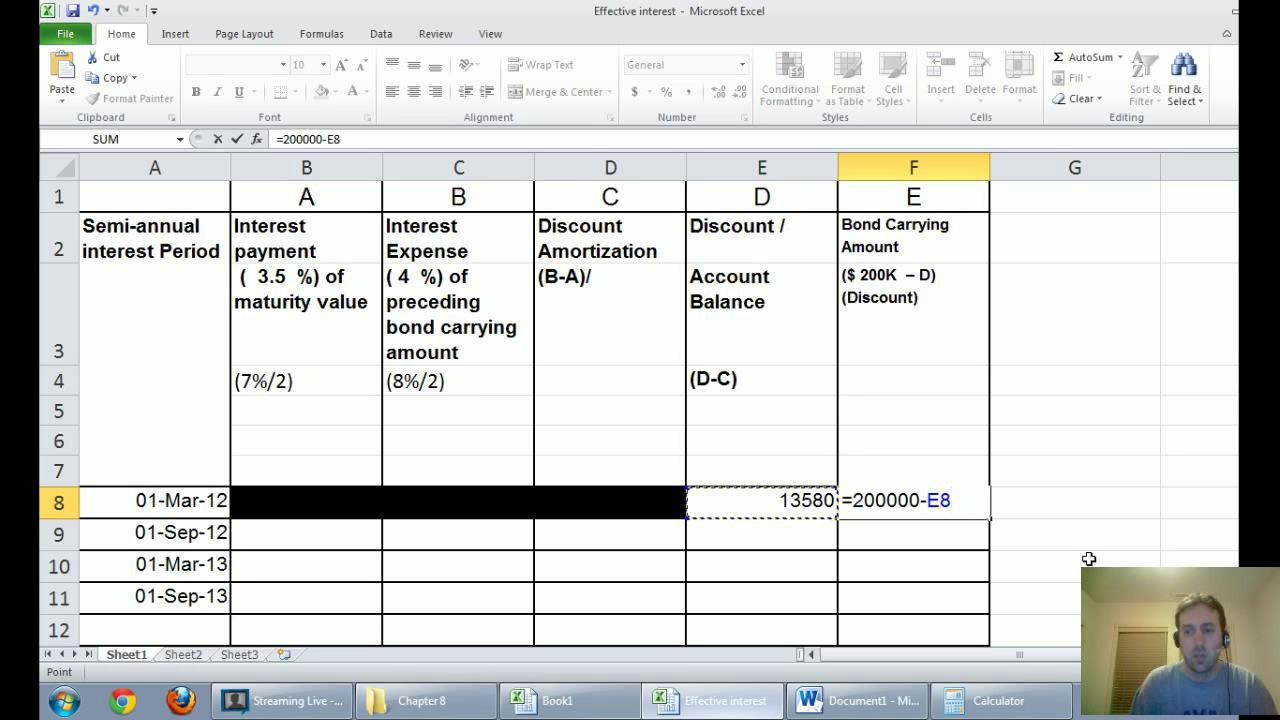
{"action": "key", "text": "Return"}
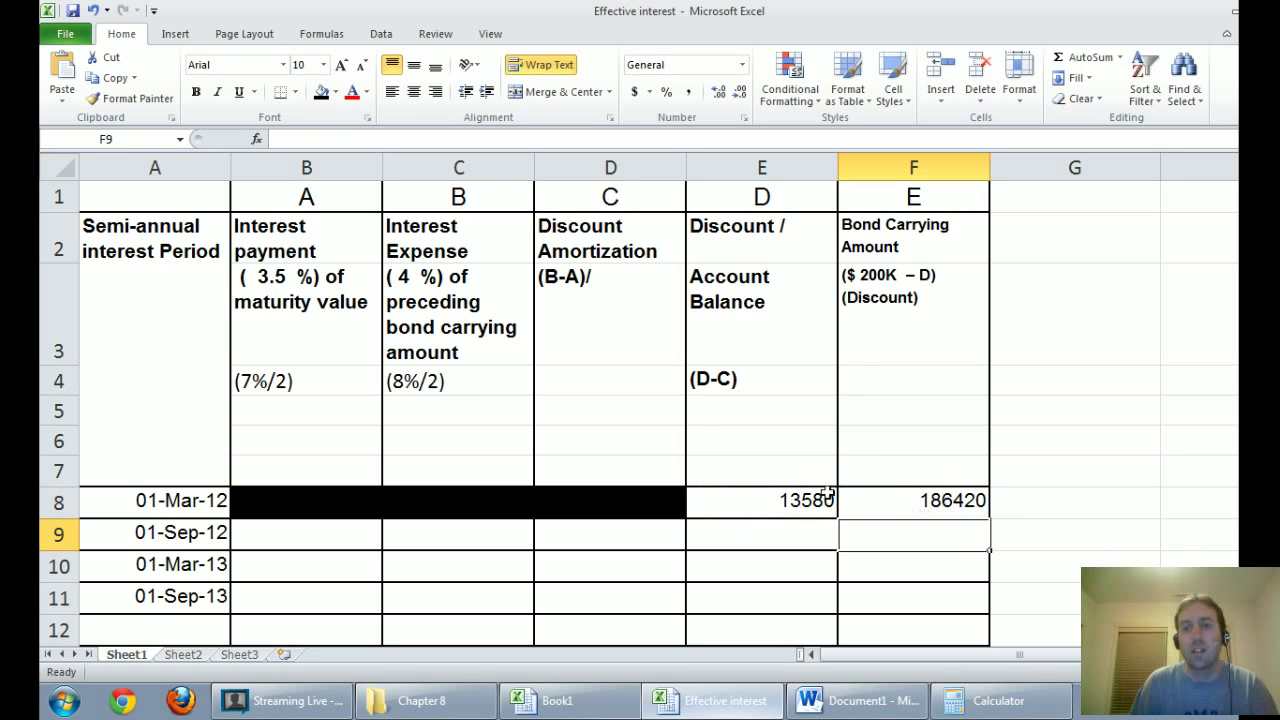
Step: Format the 01-Mar-12 amounts in E8 and F8 with comma separators and no decimal places
{"action": "left_click_drag", "start_coordinate": [826, 497], "coordinate": [915, 500]}
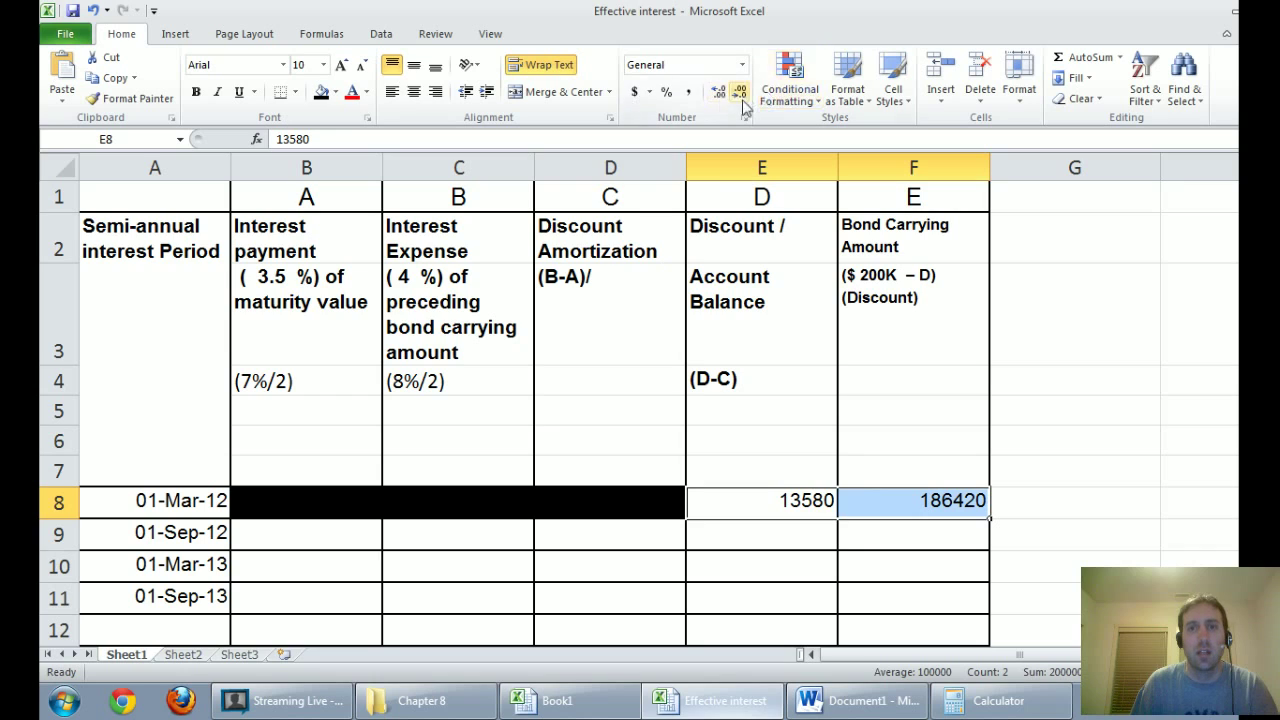
{"action": "left_click", "coordinate": [688, 91]}
{"action": "left_click", "coordinate": [736, 97]}
{"action": "left_click", "coordinate": [736, 97]}
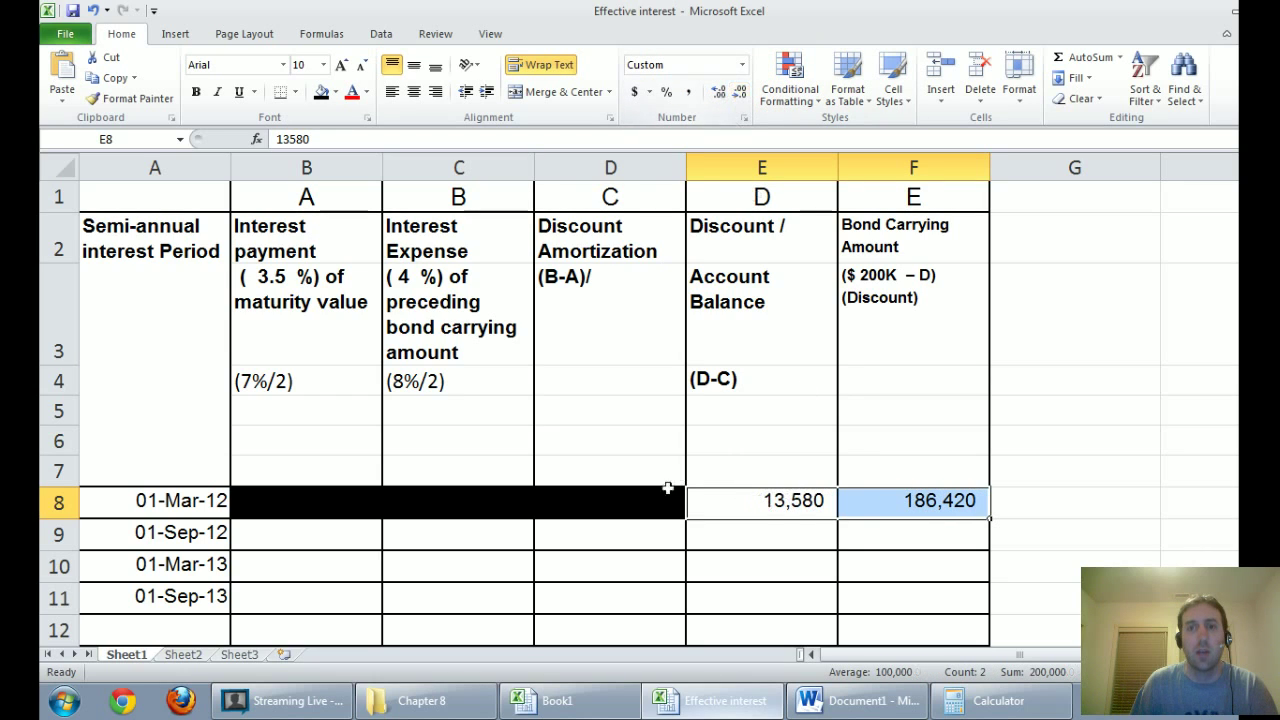
Step: Apply comma separators with no decimal places to the whole amounts range B8 through F11
{"action": "left_click_drag", "start_coordinate": [298, 498], "coordinate": [863, 583]}
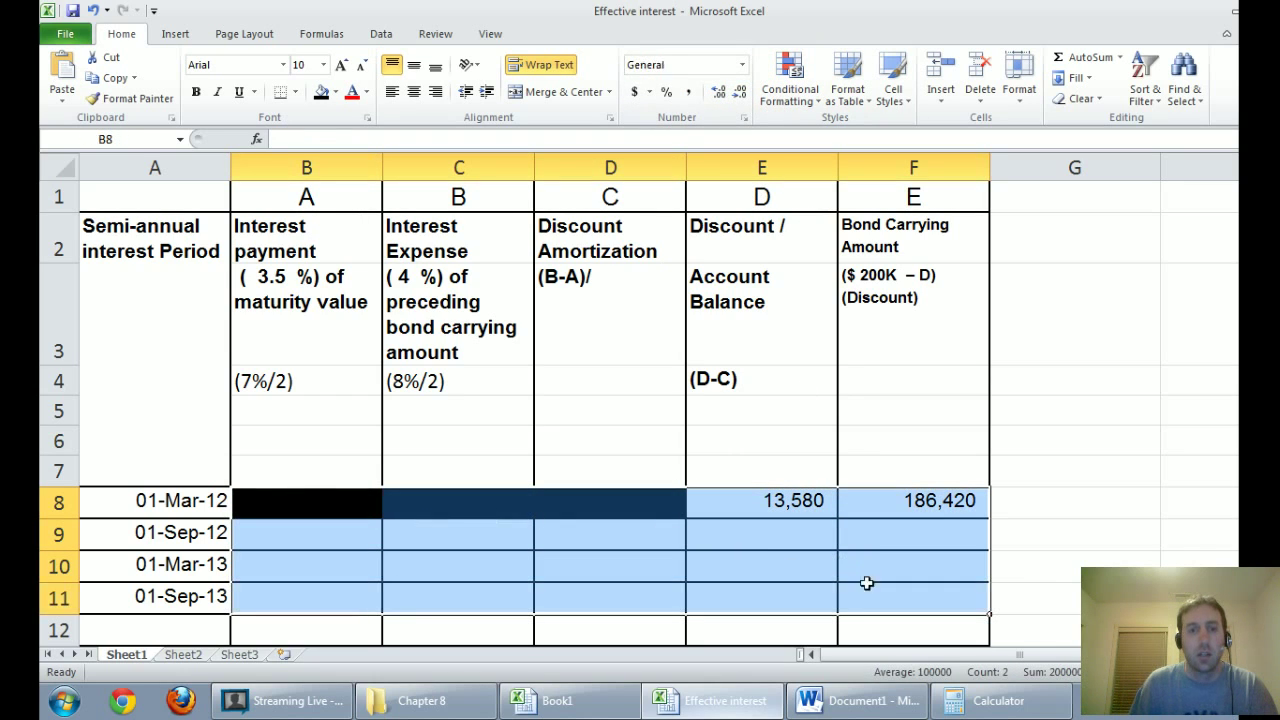
{"action": "left_click", "coordinate": [688, 91]}
{"action": "left_click", "coordinate": [740, 91]}
{"action": "left_click", "coordinate": [740, 91]}
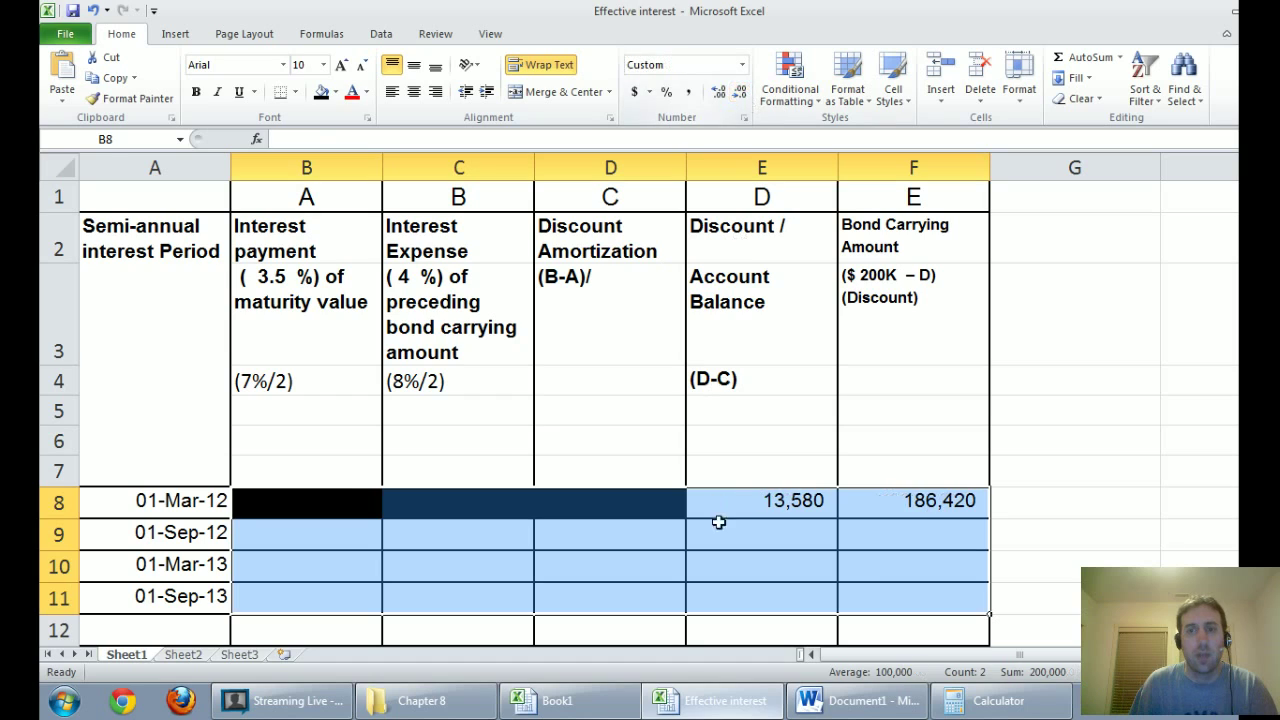
{"action": "left_click", "coordinate": [488, 526]}
Step: Calculate the 01-Sep-12 interest payment in B9 with the formula =3.5%*200000, and move on to C9
{"action": "left_click", "coordinate": [298, 529]}
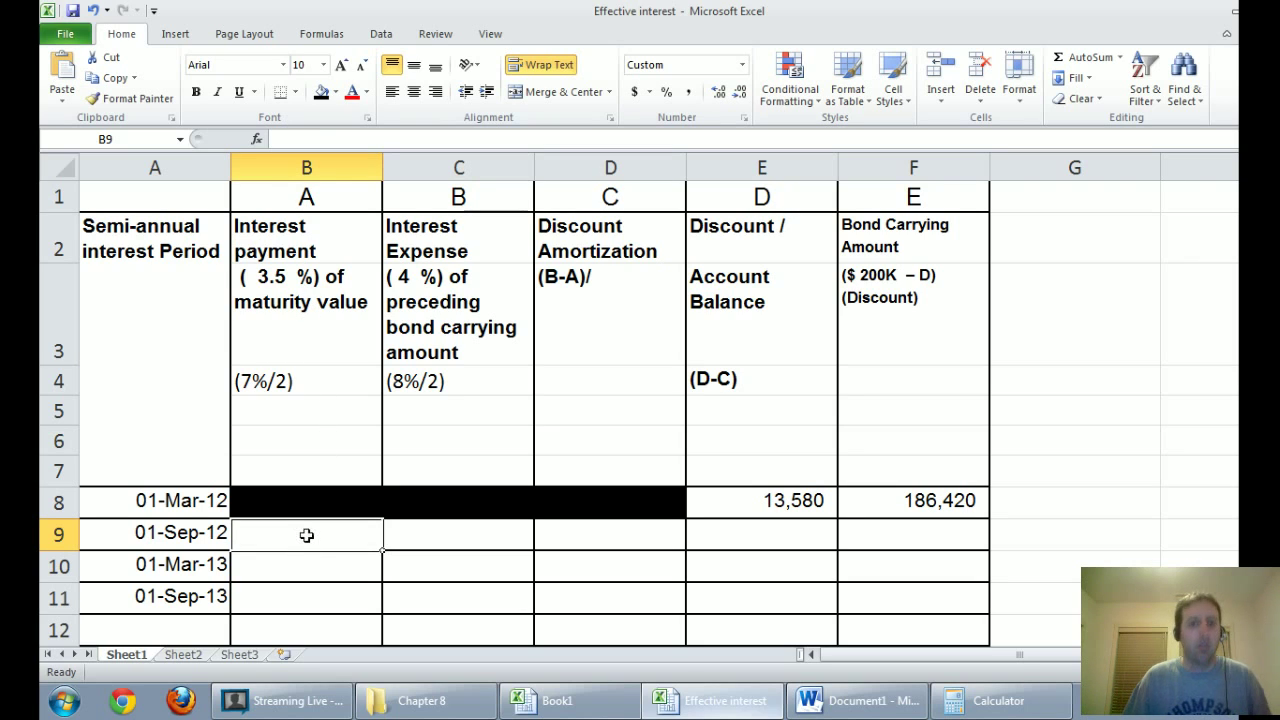
{"action": "type", "text": "=3."}
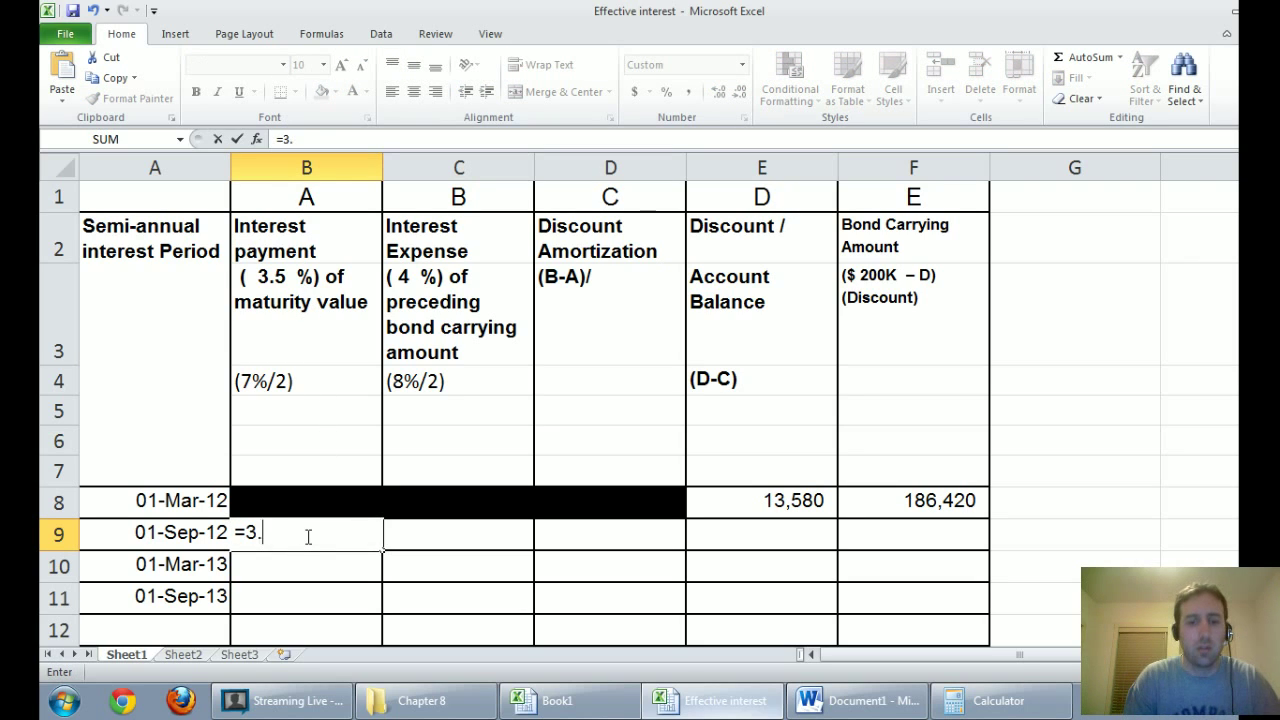
{"action": "type", "text": "5%*"}
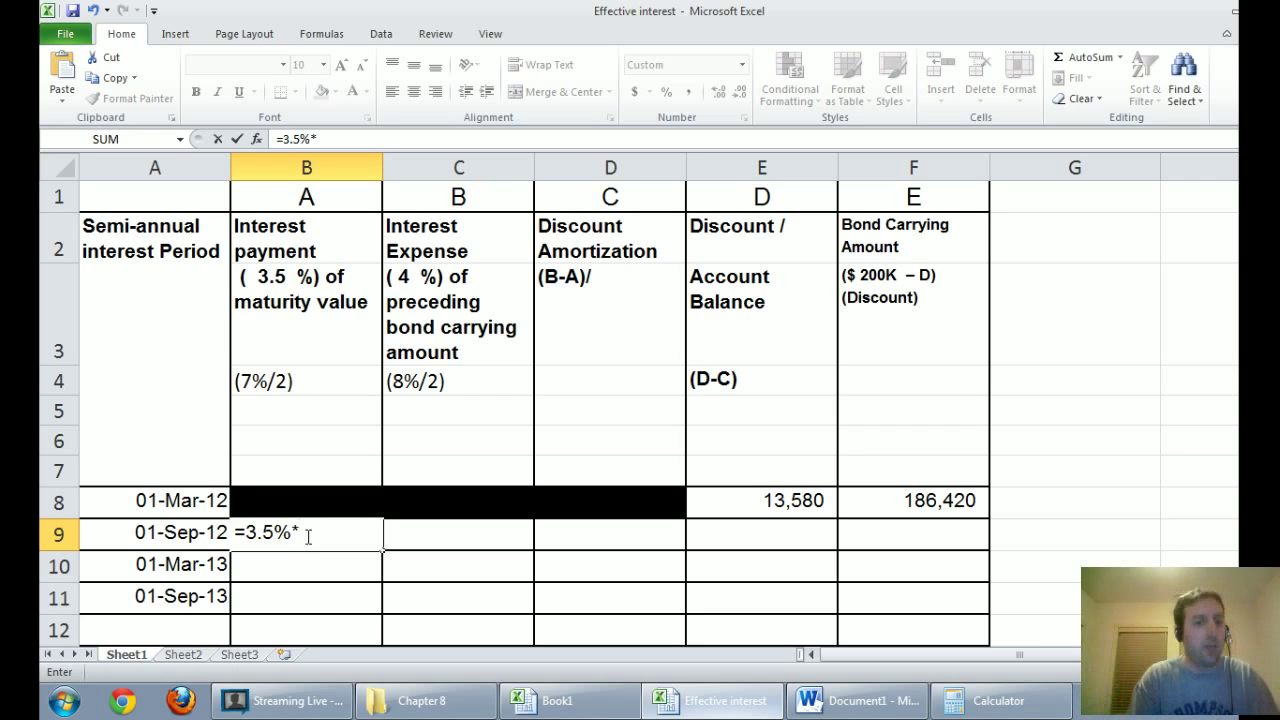
{"action": "type", "text": "200000"}
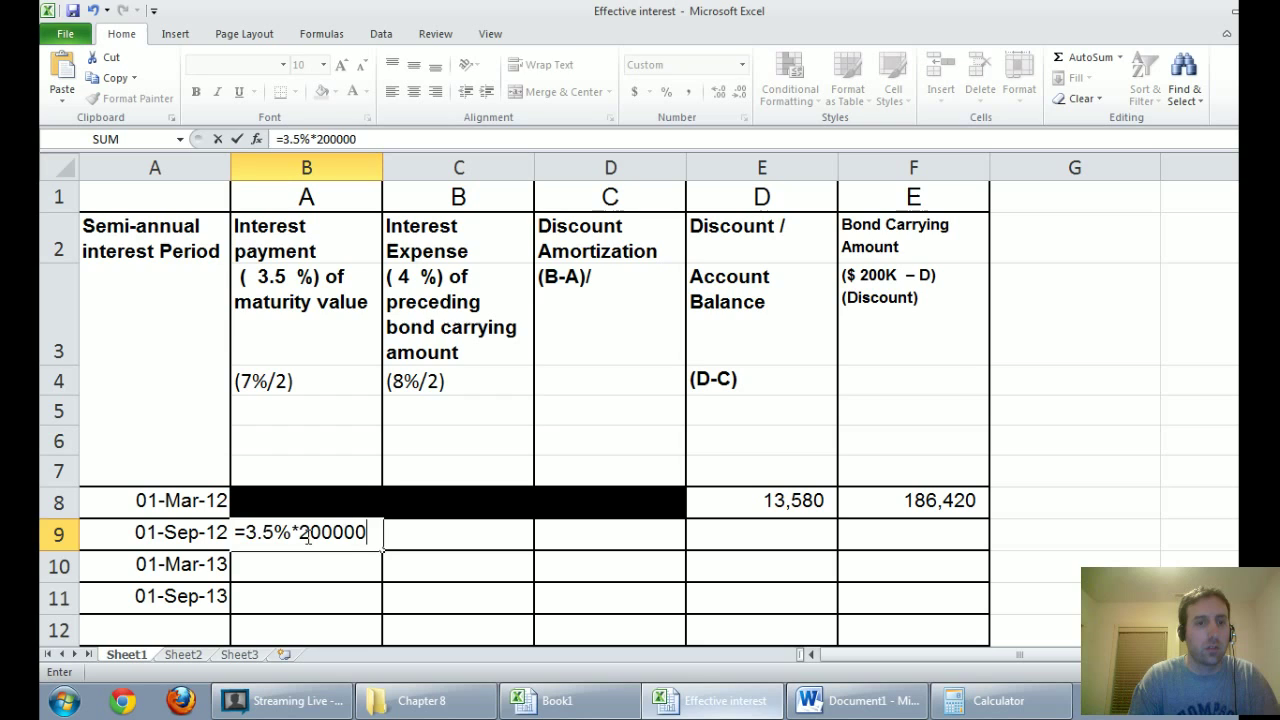
{"action": "key", "text": "Return"}
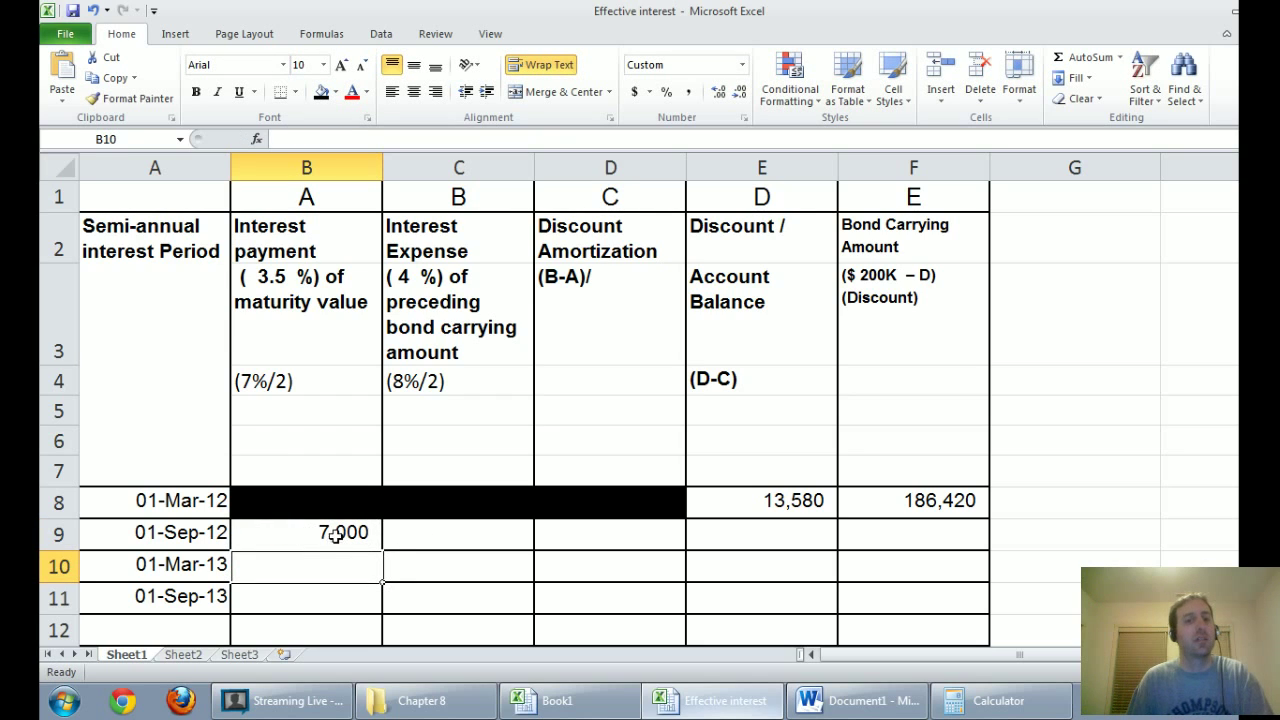
{"action": "left_click", "coordinate": [337, 534]}
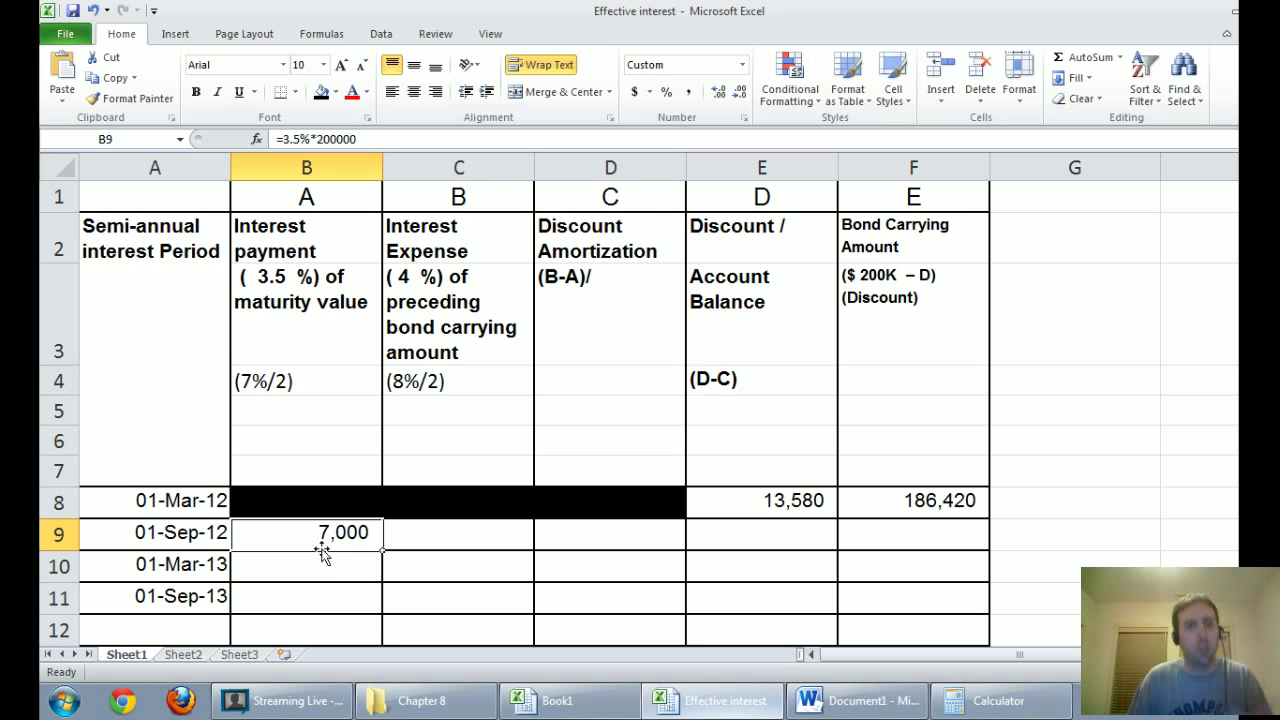
{"action": "left_click", "coordinate": [430, 537]}
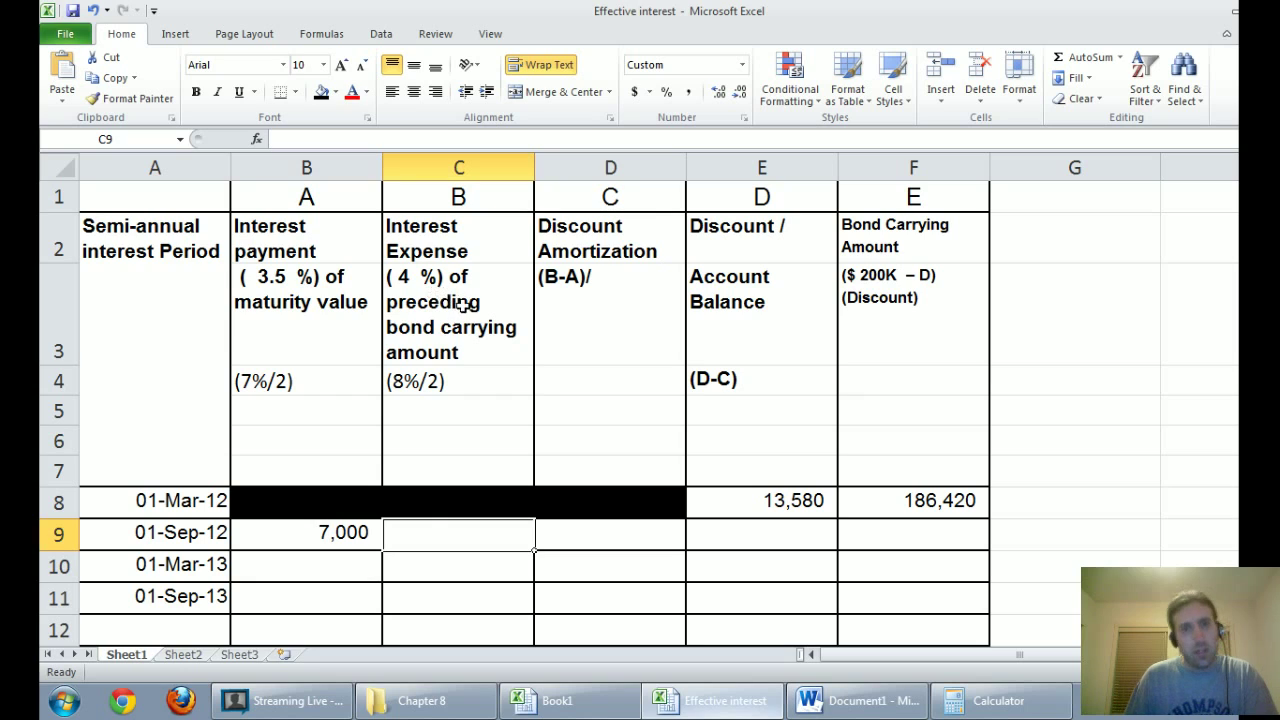
Step: Calculate the 01-Sep-12 interest expense in C9 with the formula =4%*F8
{"action": "type", "text": "="}
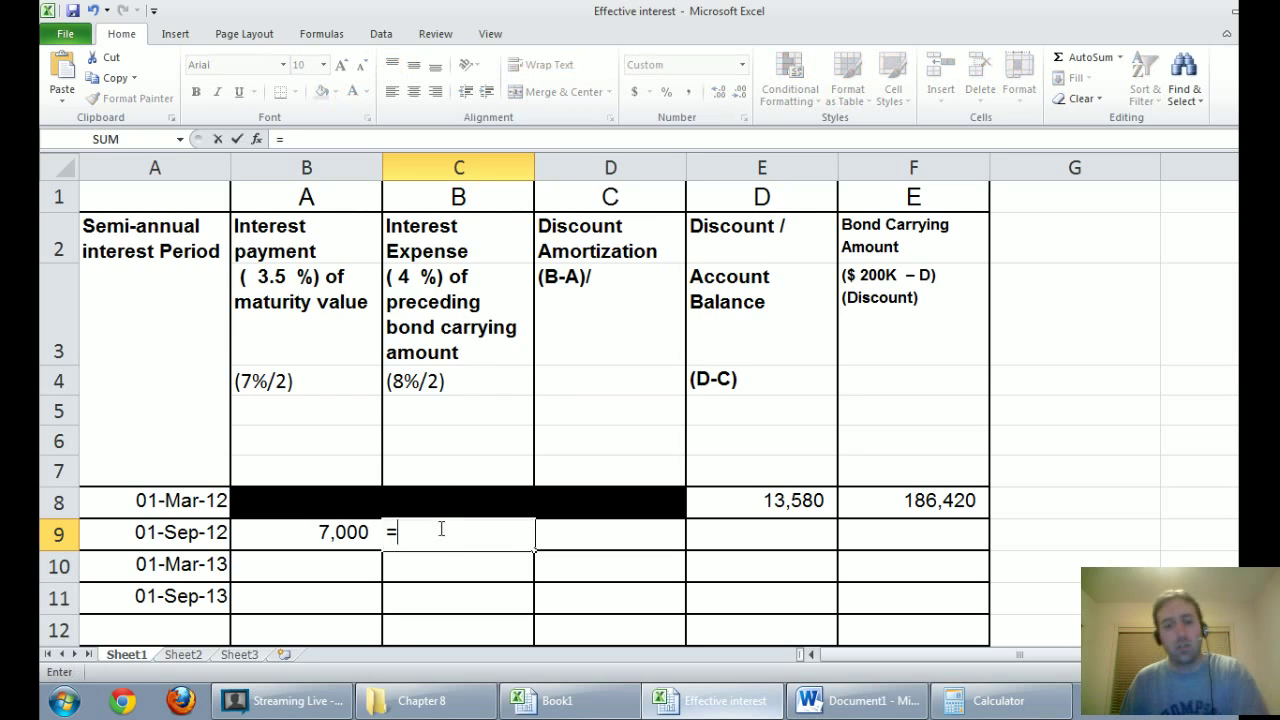
{"action": "type", "text": "4%*"}
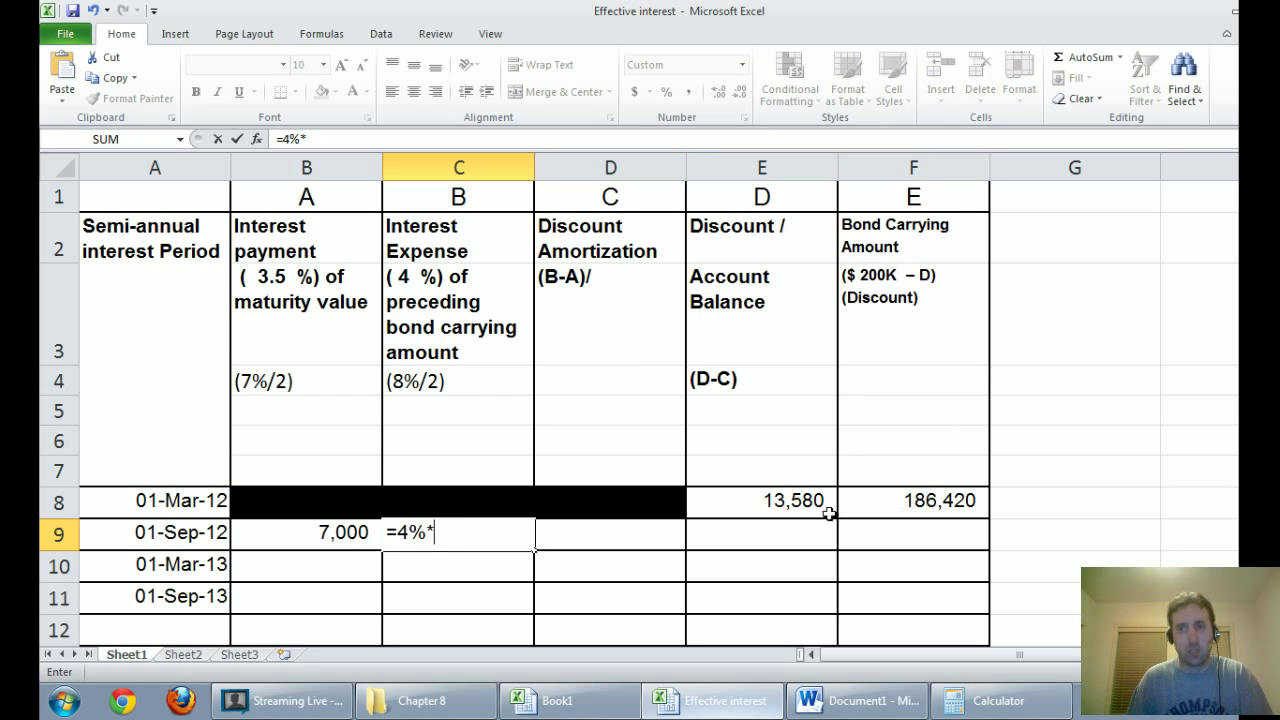
{"action": "left_click", "coordinate": [915, 510]}
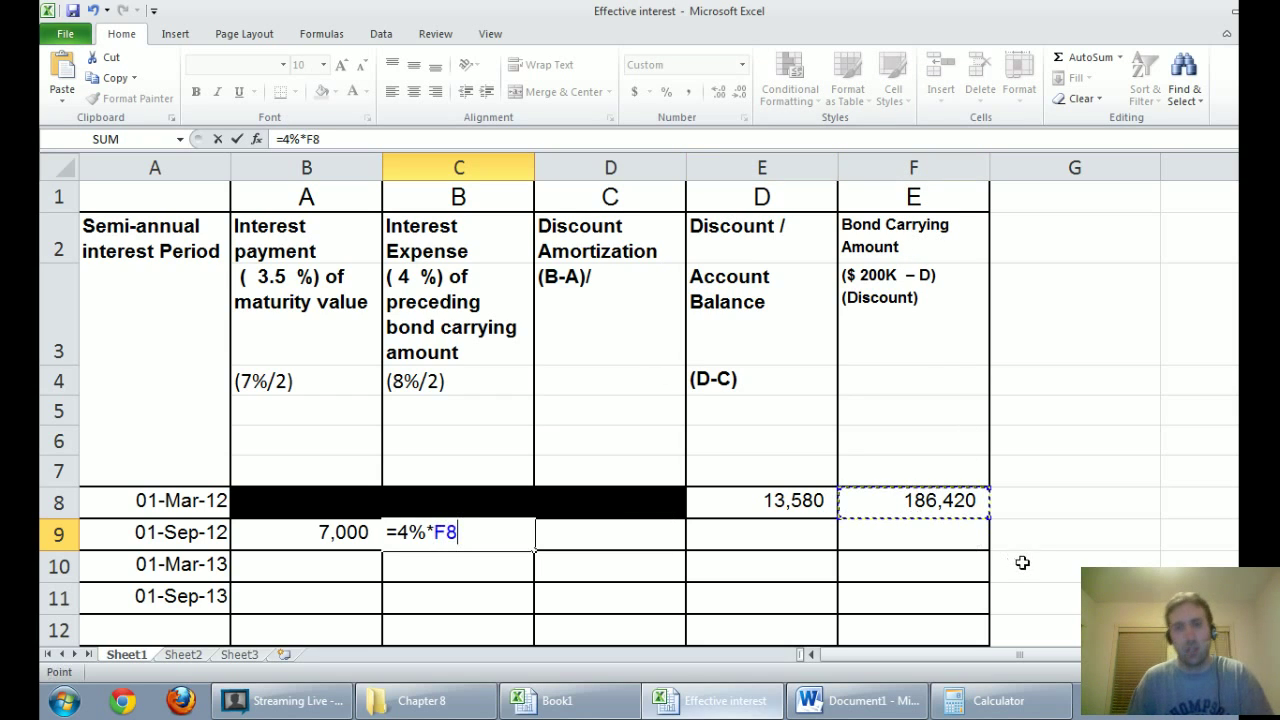
{"action": "key", "text": "Return"}
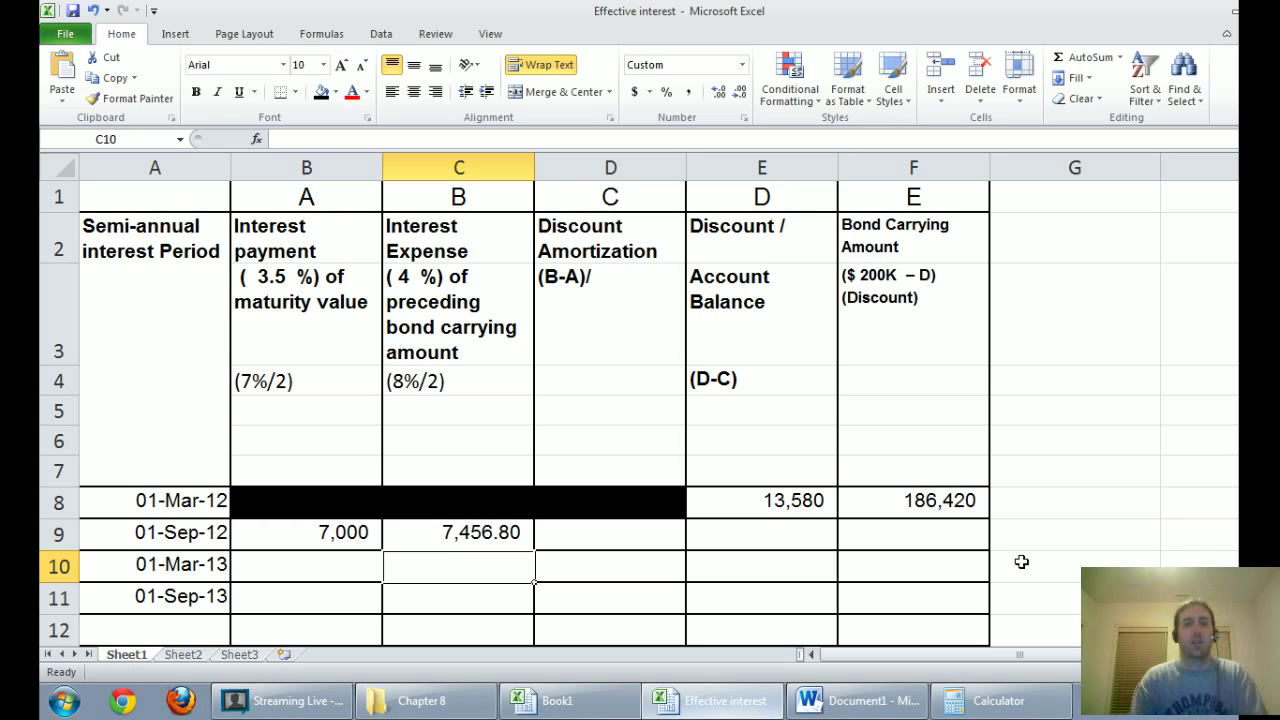
Step: Reduce the number format of the amounts range B9 through F11 to no decimal places
{"action": "key", "text": "Up"}
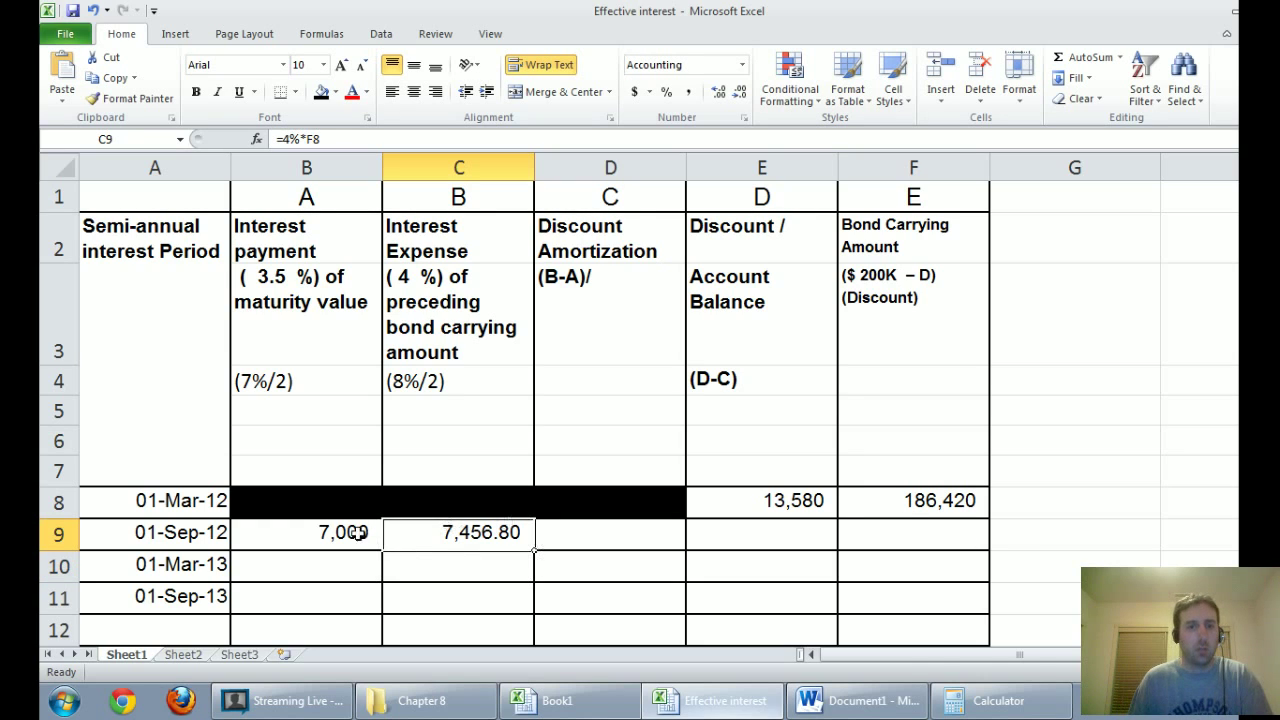
{"action": "left_click_drag", "start_coordinate": [355, 532], "coordinate": [910, 596]}
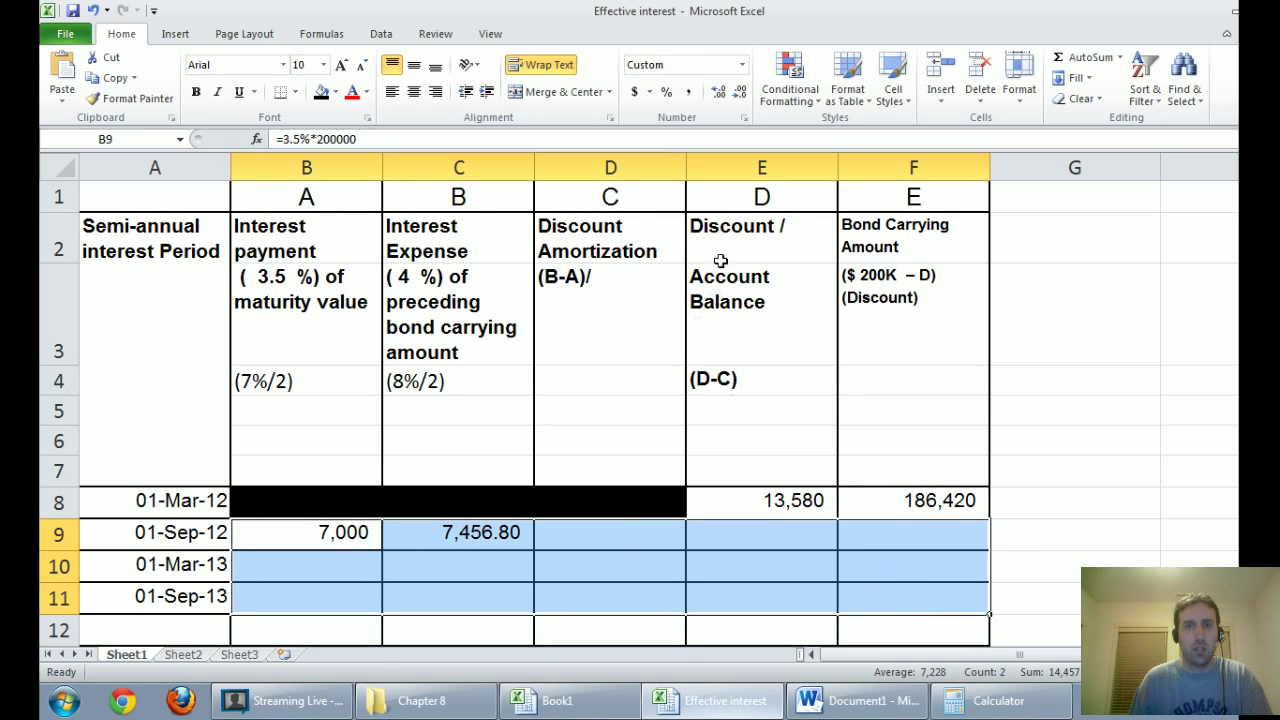
{"action": "left_click", "coordinate": [740, 93]}
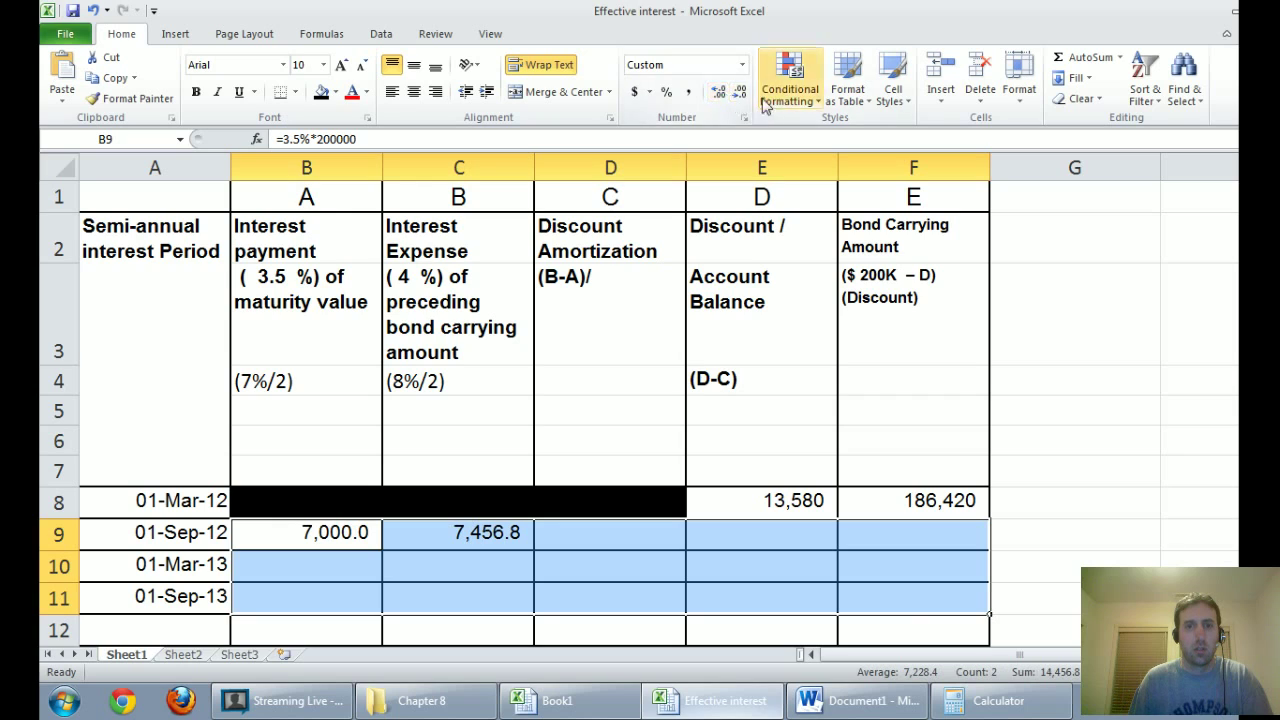
{"action": "left_click", "coordinate": [740, 93]}
{"action": "left_click", "coordinate": [663, 491]}
Step: Calculate the 01-Sep-12 discount amortization in D9 with the formula =C9-B9
{"action": "left_click", "coordinate": [603, 560]}
{"action": "key", "text": "Up"}
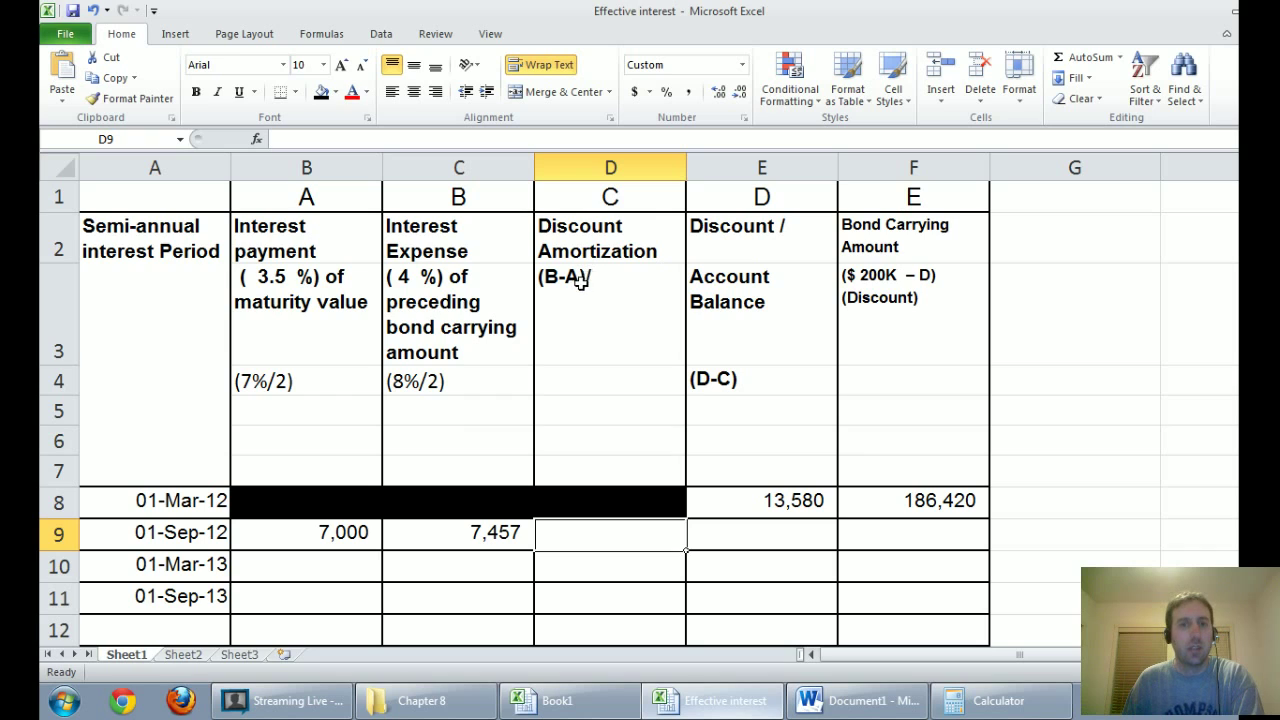
{"action": "type", "text": "="}
{"action": "left_click", "coordinate": [497, 532]}
{"action": "type", "text": "-"}
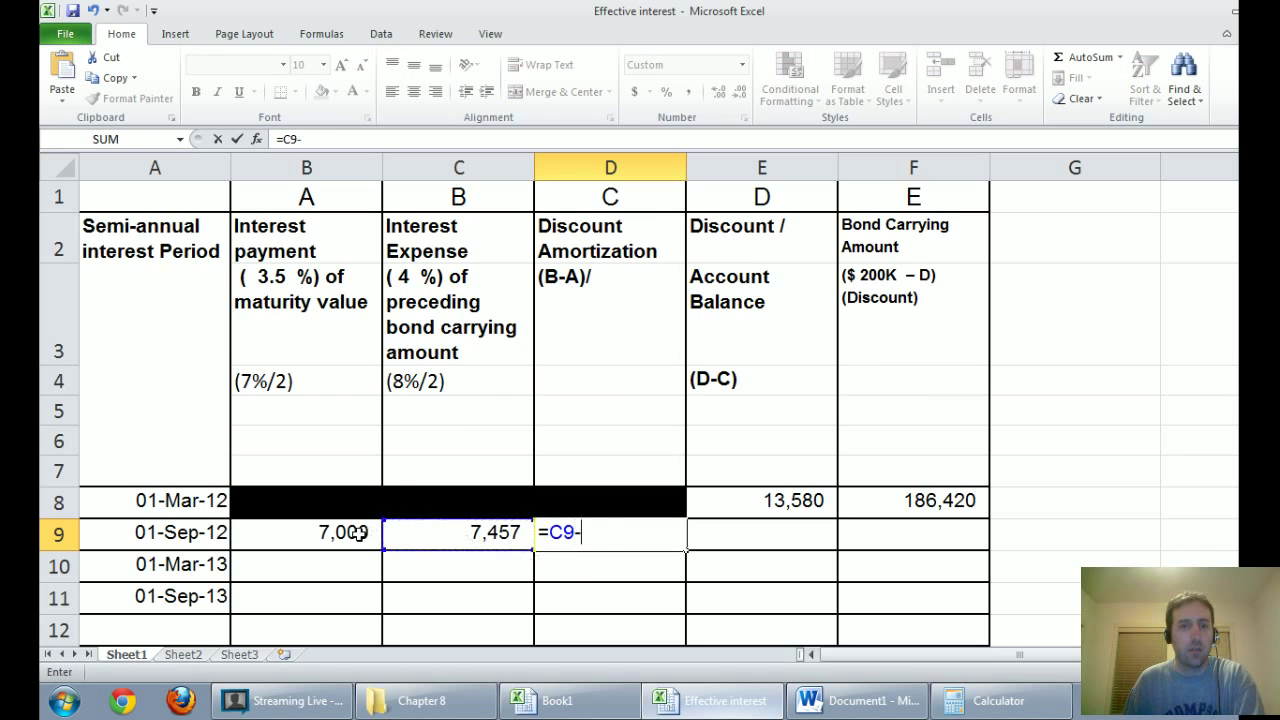
{"action": "left_click", "coordinate": [357, 533]}
{"action": "key", "text": "Return"}
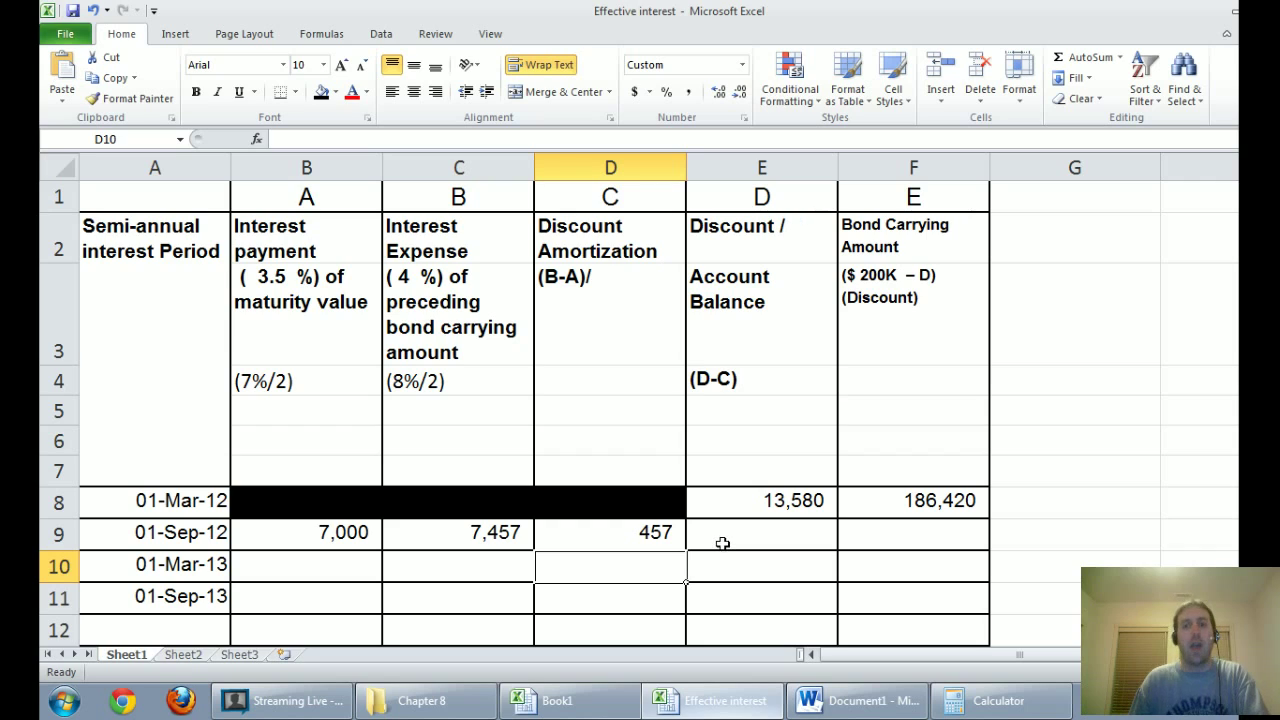
{"action": "left_click", "coordinate": [662, 538]}
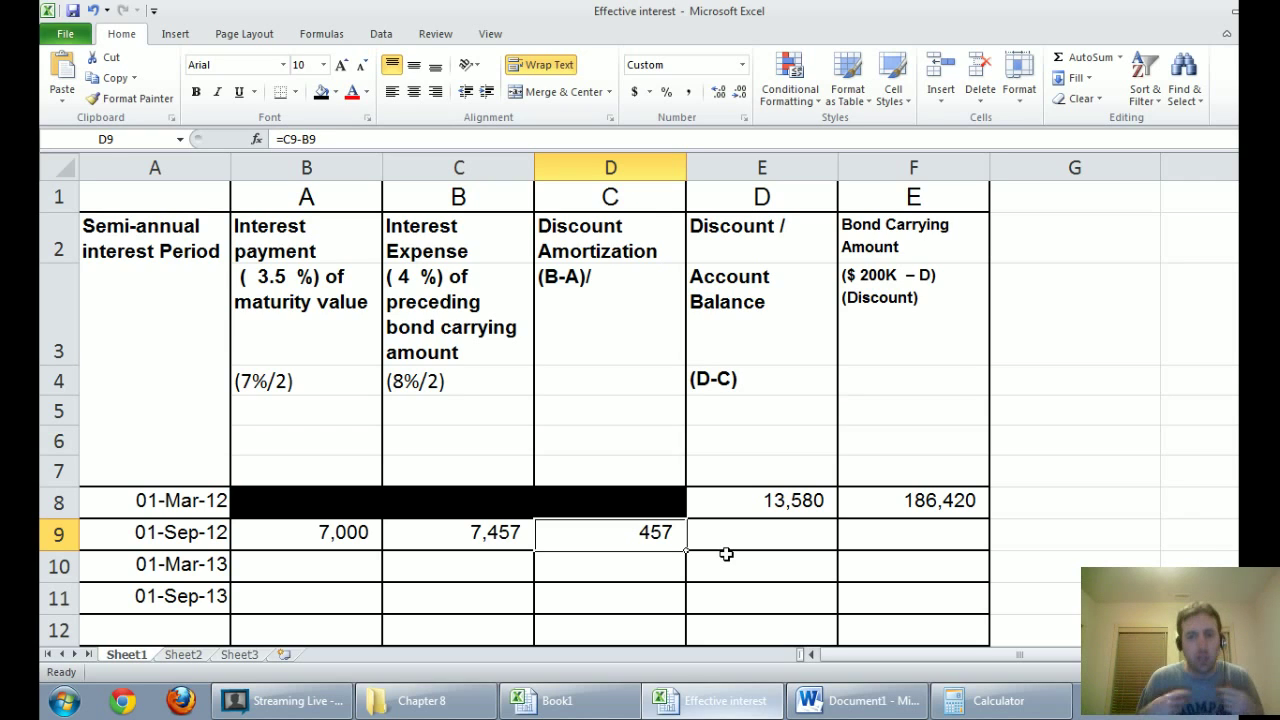
Step: Calculate the 01-Sep-12 discount account balance in E9 with the formula =E8-D9
{"action": "left_click", "coordinate": [795, 532]}
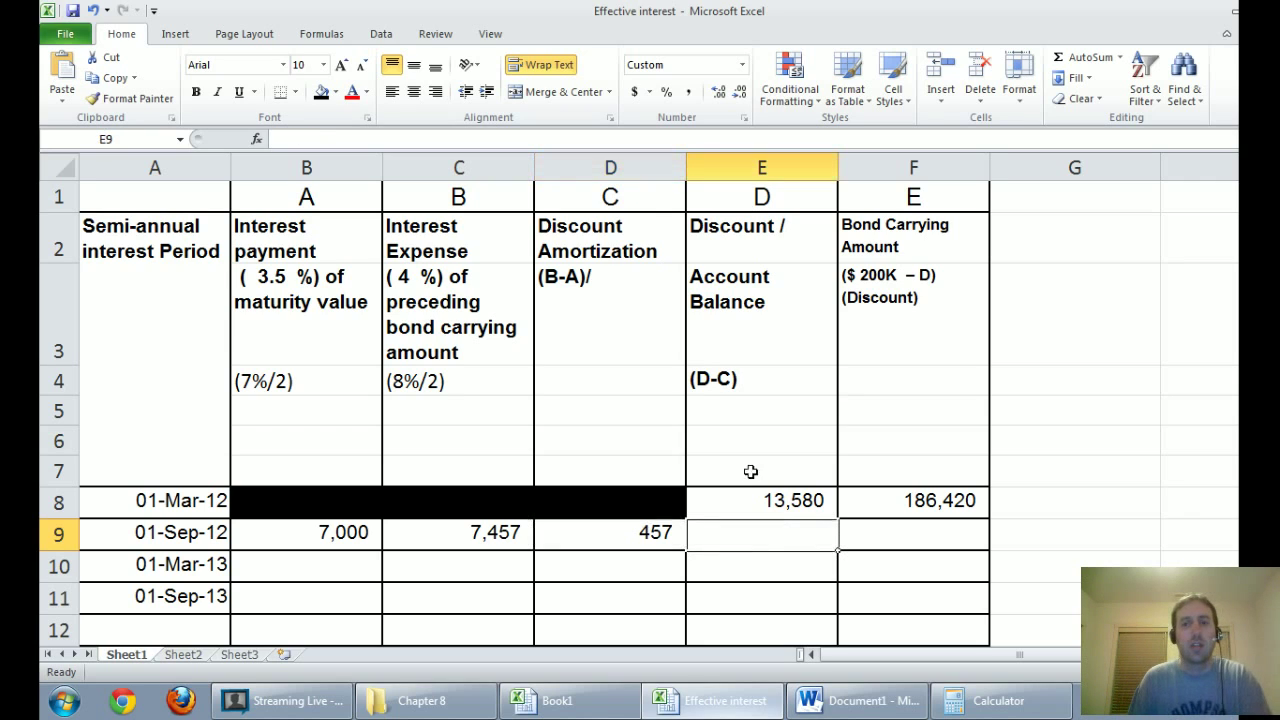
{"action": "type", "text": "="}
{"action": "left_click", "coordinate": [826, 498]}
{"action": "type", "text": "-"}
{"action": "left_click", "coordinate": [658, 532]}
{"action": "key", "text": "Return"}
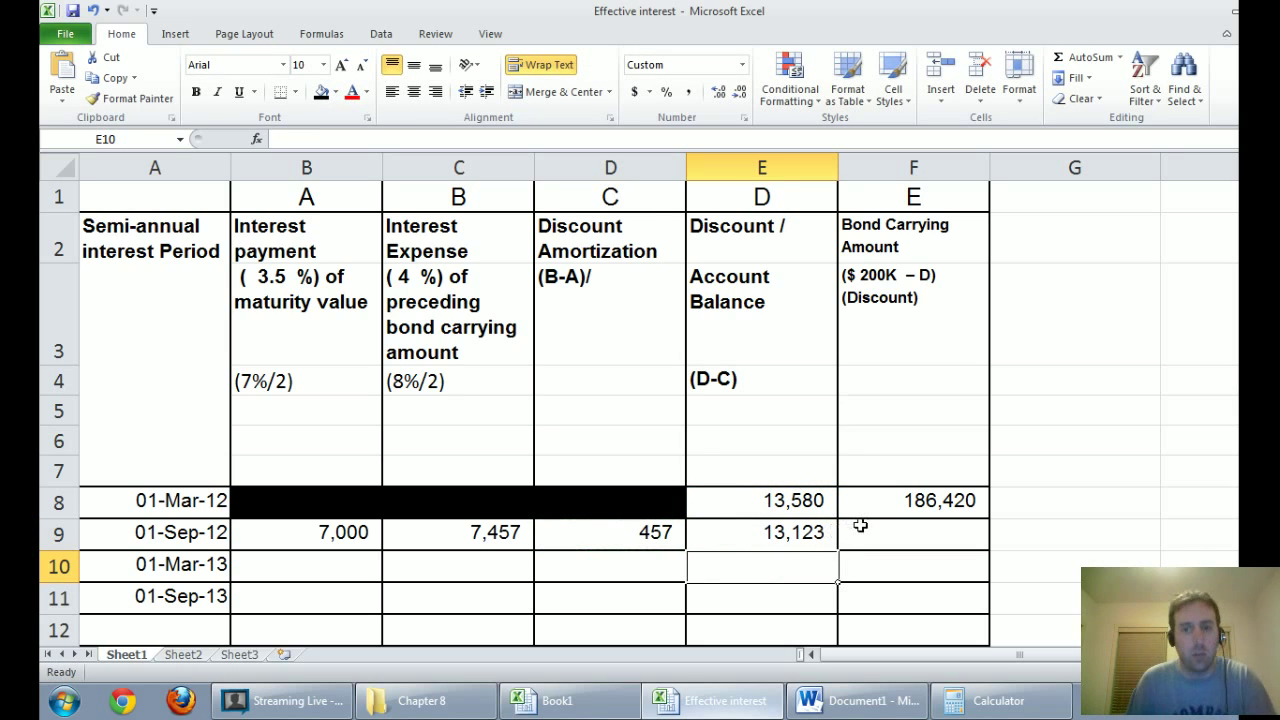
Step: Calculate the 01-Sep-12 bond carrying amount in F9 with the formula =200000-E9
{"action": "left_click", "coordinate": [890, 532]}
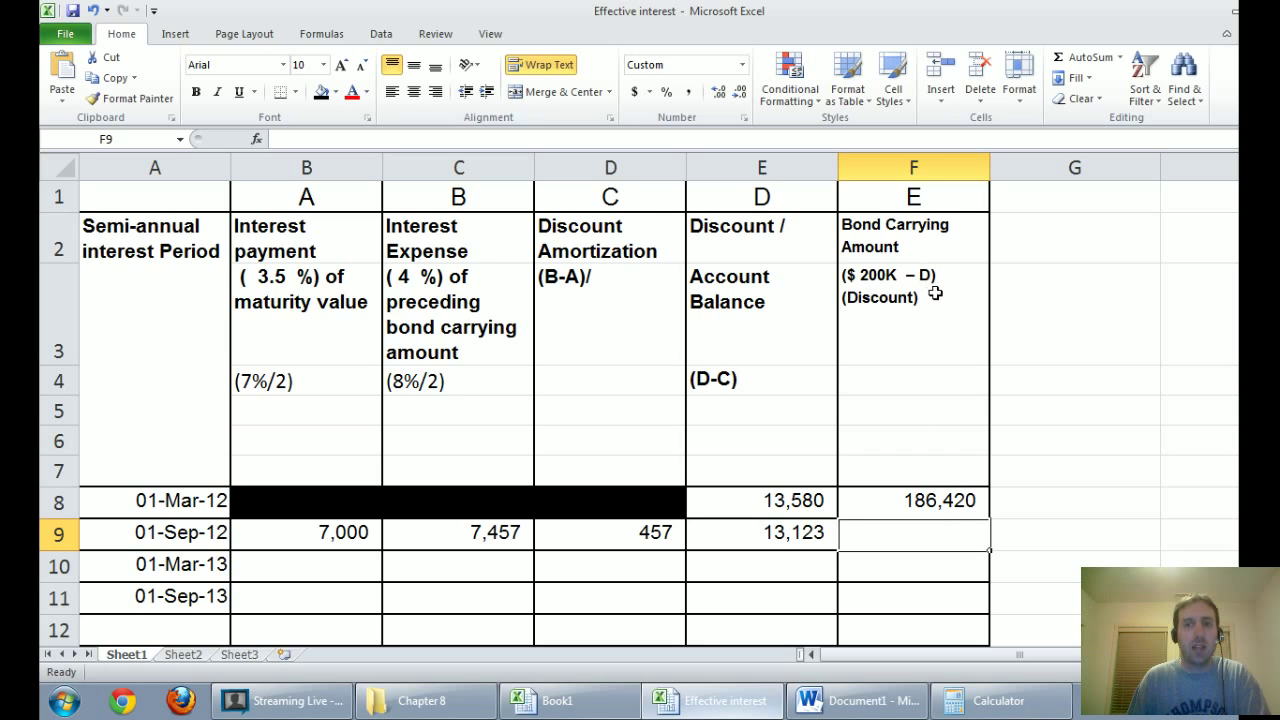
{"action": "left_click", "coordinate": [900, 499]}
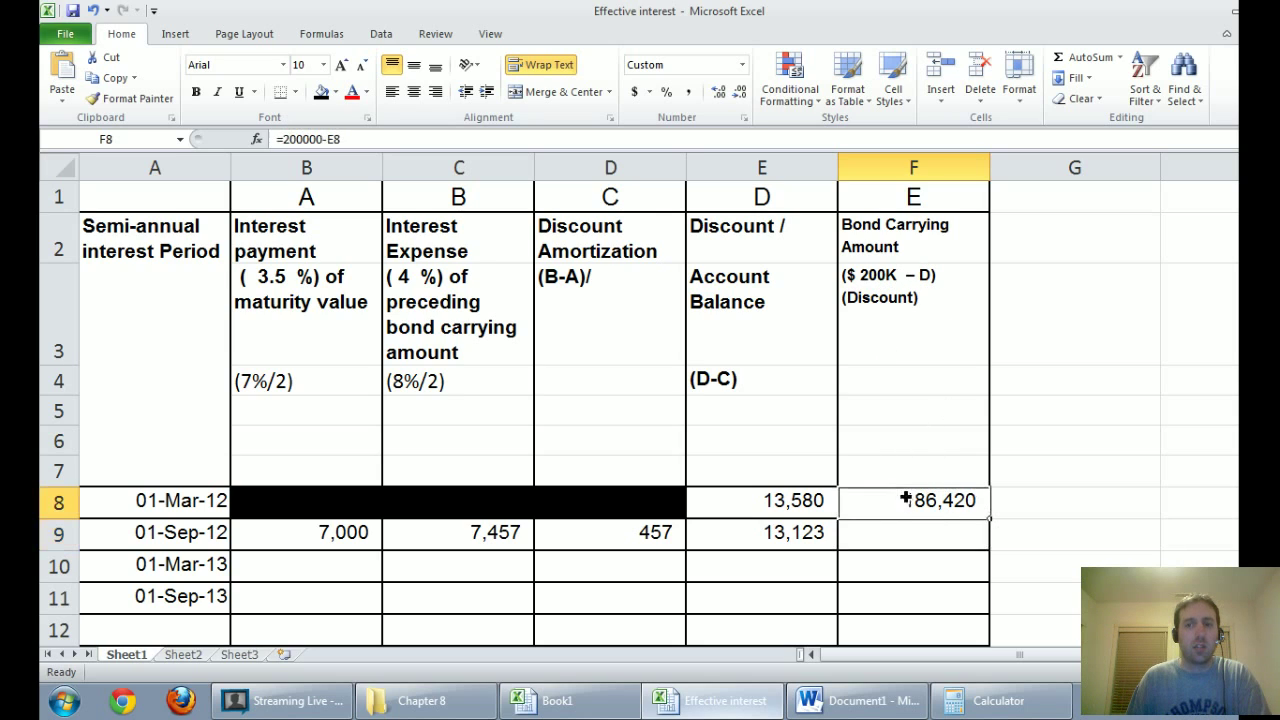
{"action": "left_click_drag", "start_coordinate": [808, 532], "coordinate": [848, 530]}
{"action": "left_click", "coordinate": [880, 530]}
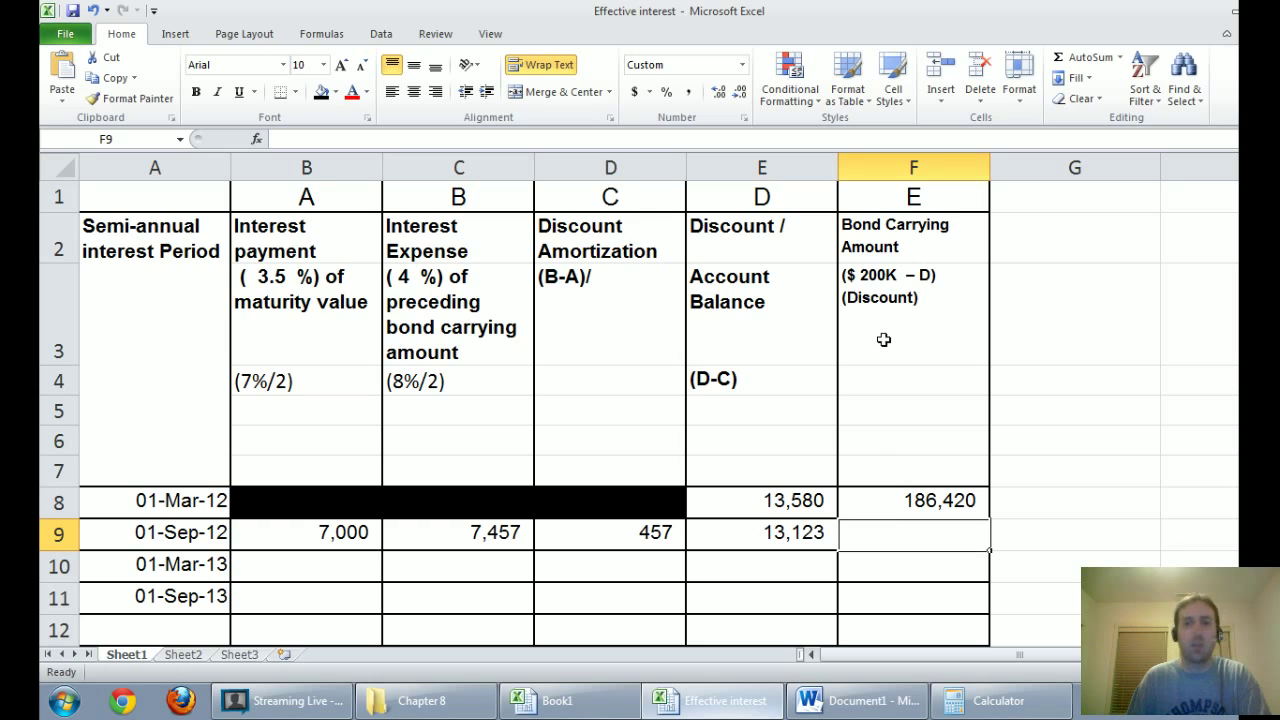
{"action": "left_click", "coordinate": [869, 282]}
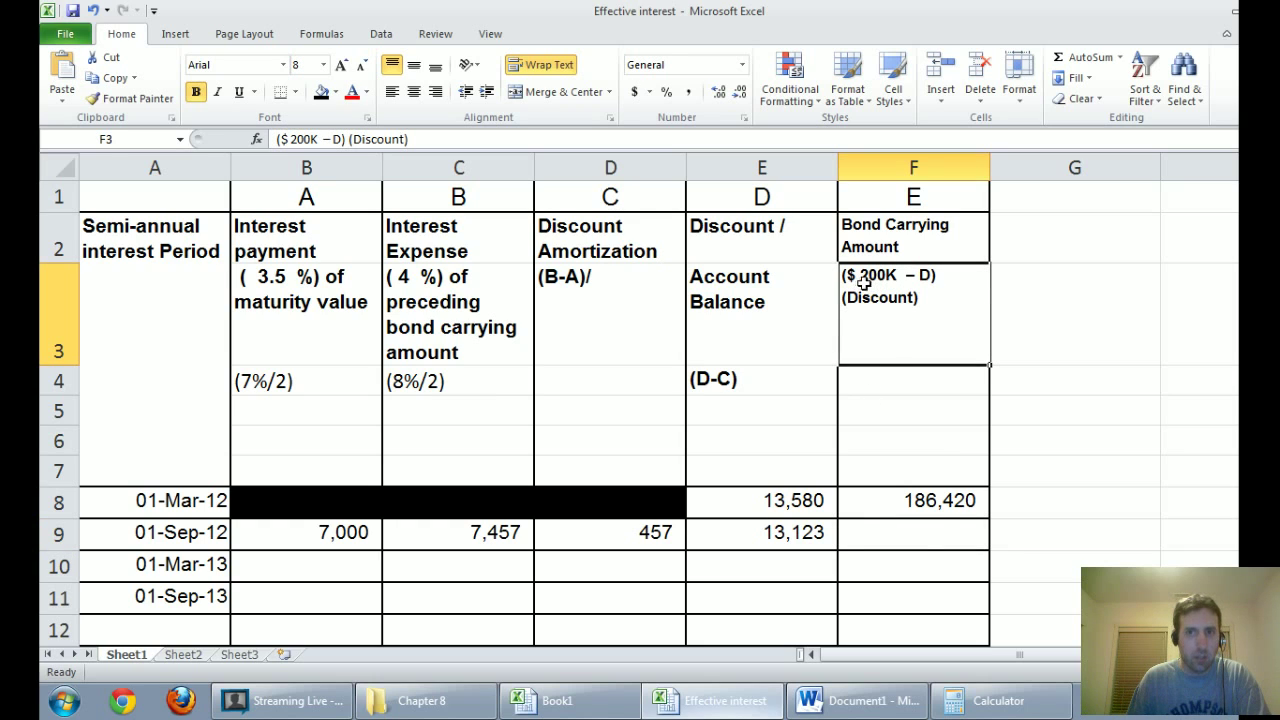
{"action": "left_click", "coordinate": [920, 533]}
{"action": "type", "text": "=200000-"}
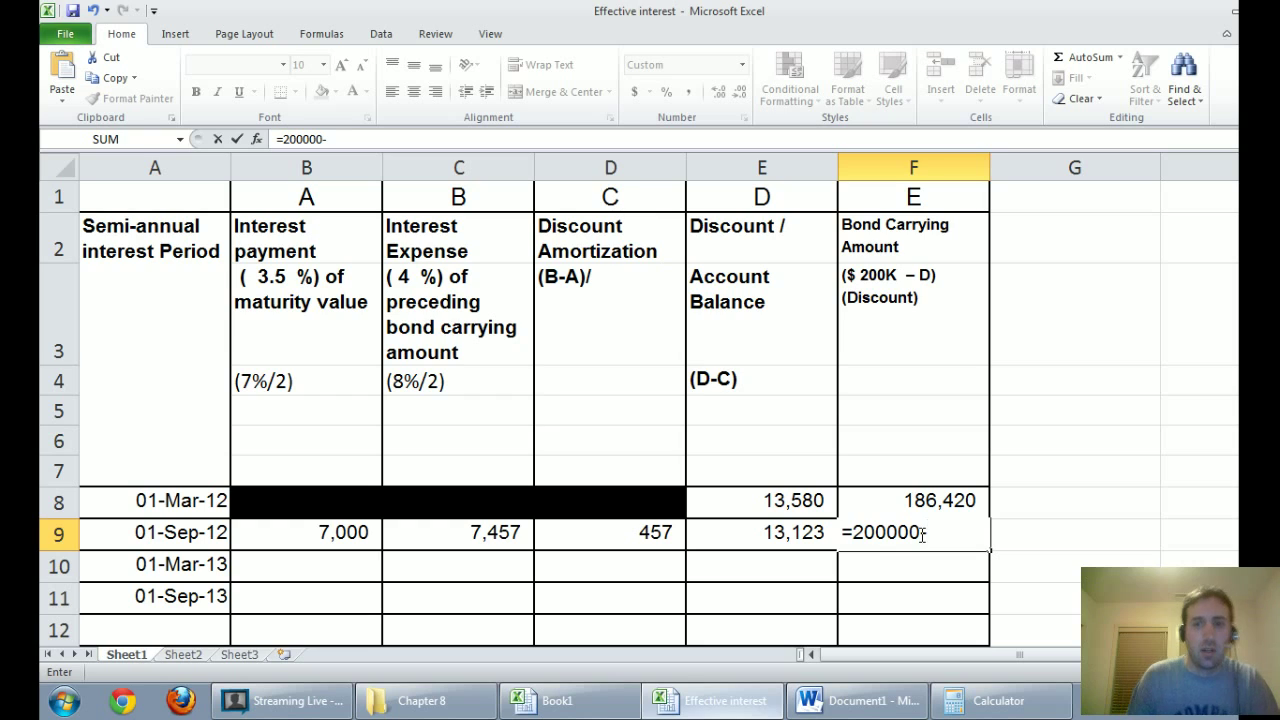
{"action": "left_click", "coordinate": [797, 531]}
{"action": "key", "text": "Return"}
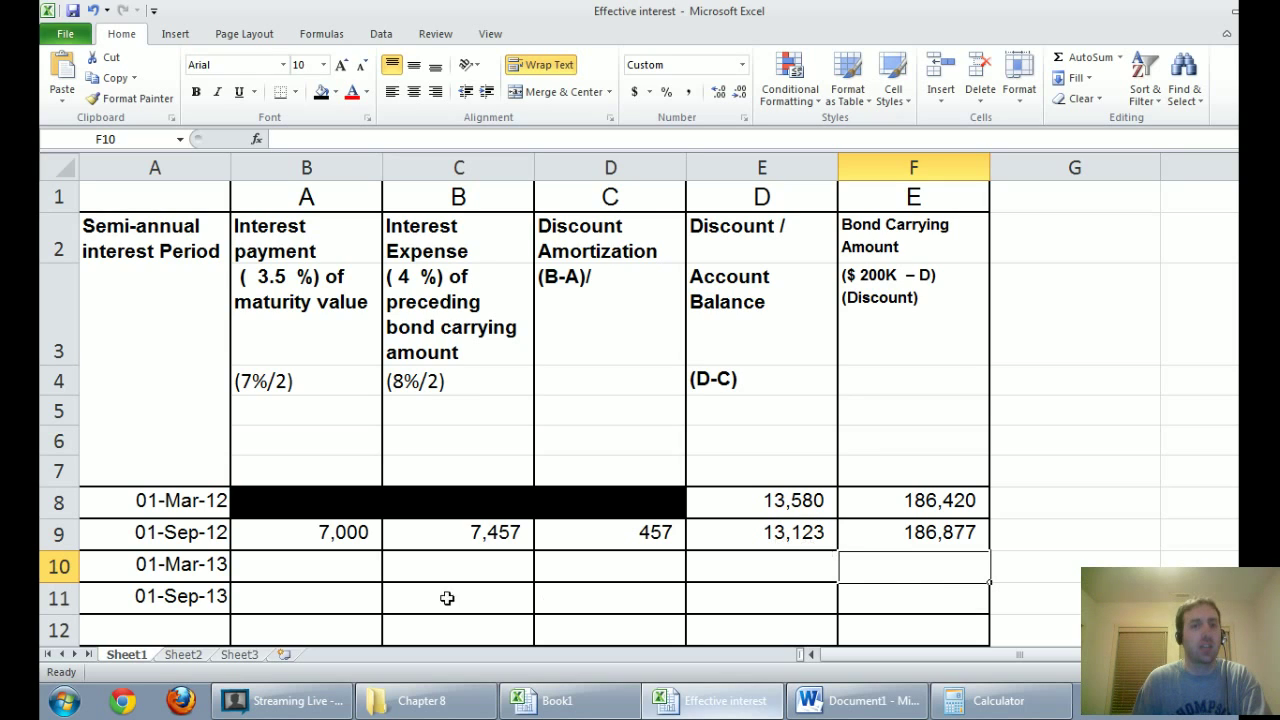
Step: Calculate the 01-Mar-13 interest payment in B10 with the formula =3.5%*200000, and fill it down to B11
{"action": "left_click", "coordinate": [354, 567]}
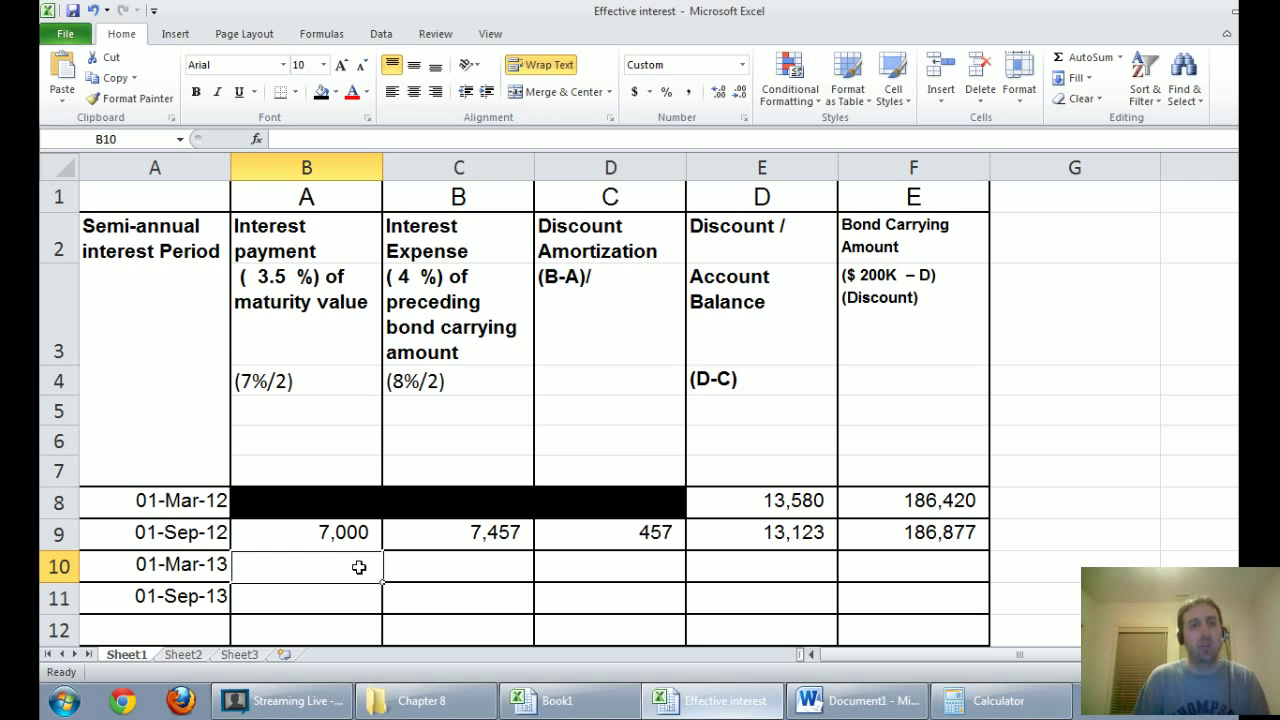
{"action": "type", "text": "=3"}
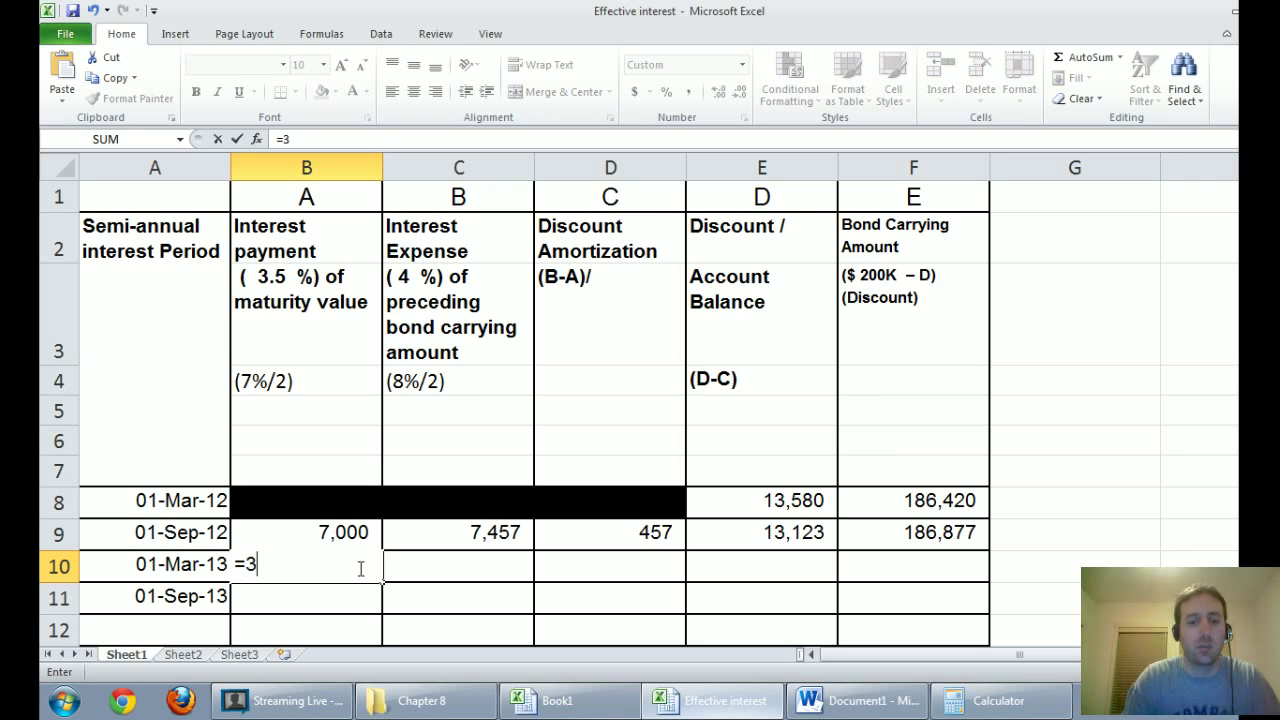
{"action": "type", "text": ".5%*"}
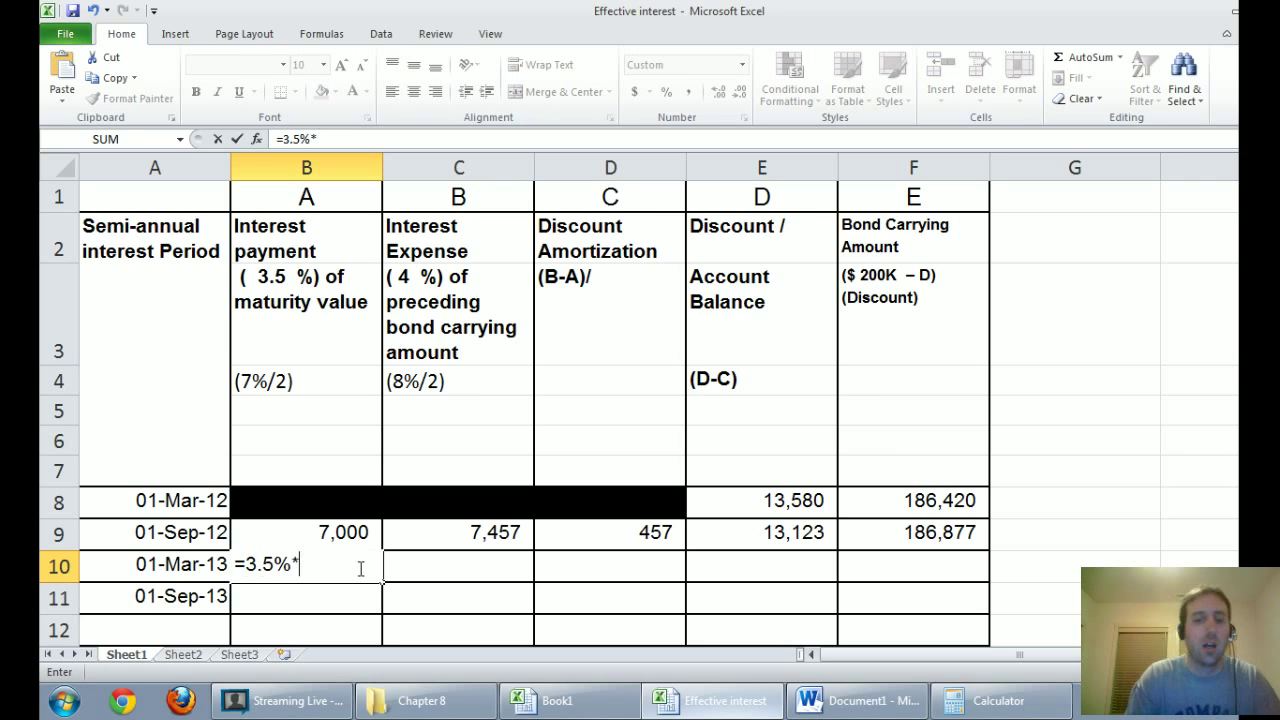
{"action": "type", "text": "200000"}
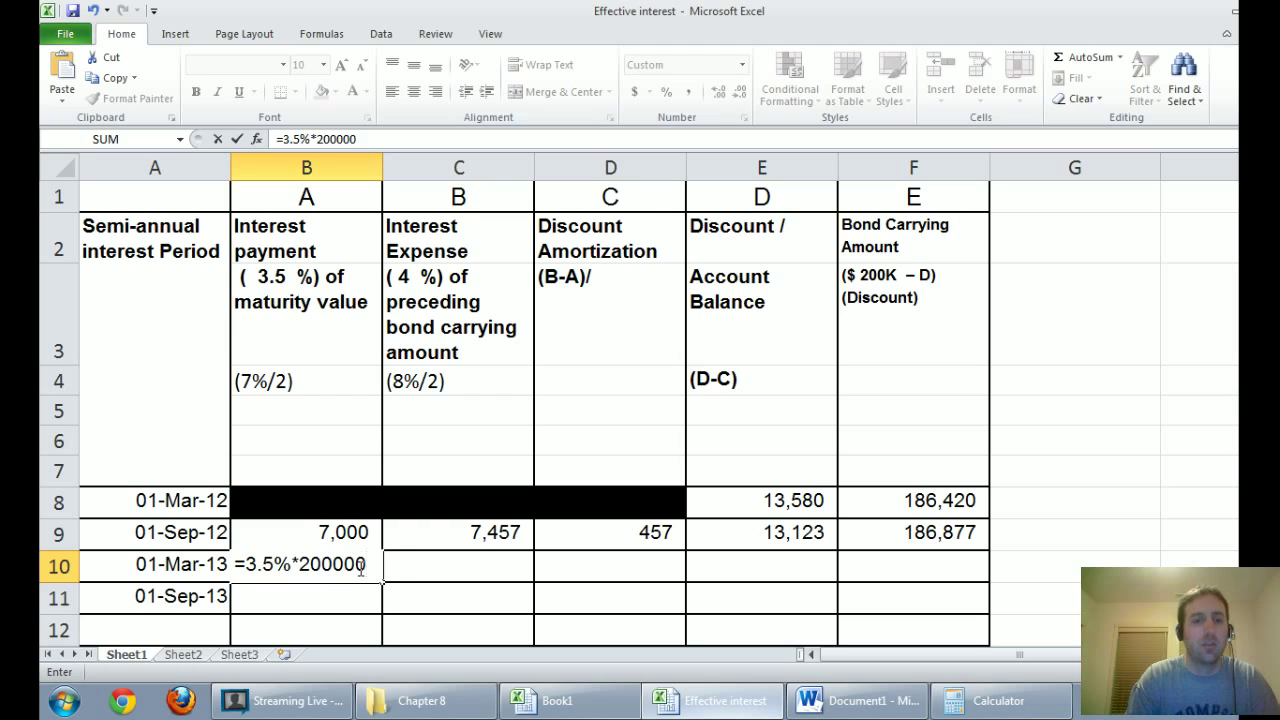
{"action": "key", "text": "Return"}
{"action": "left_click", "coordinate": [359, 566]}
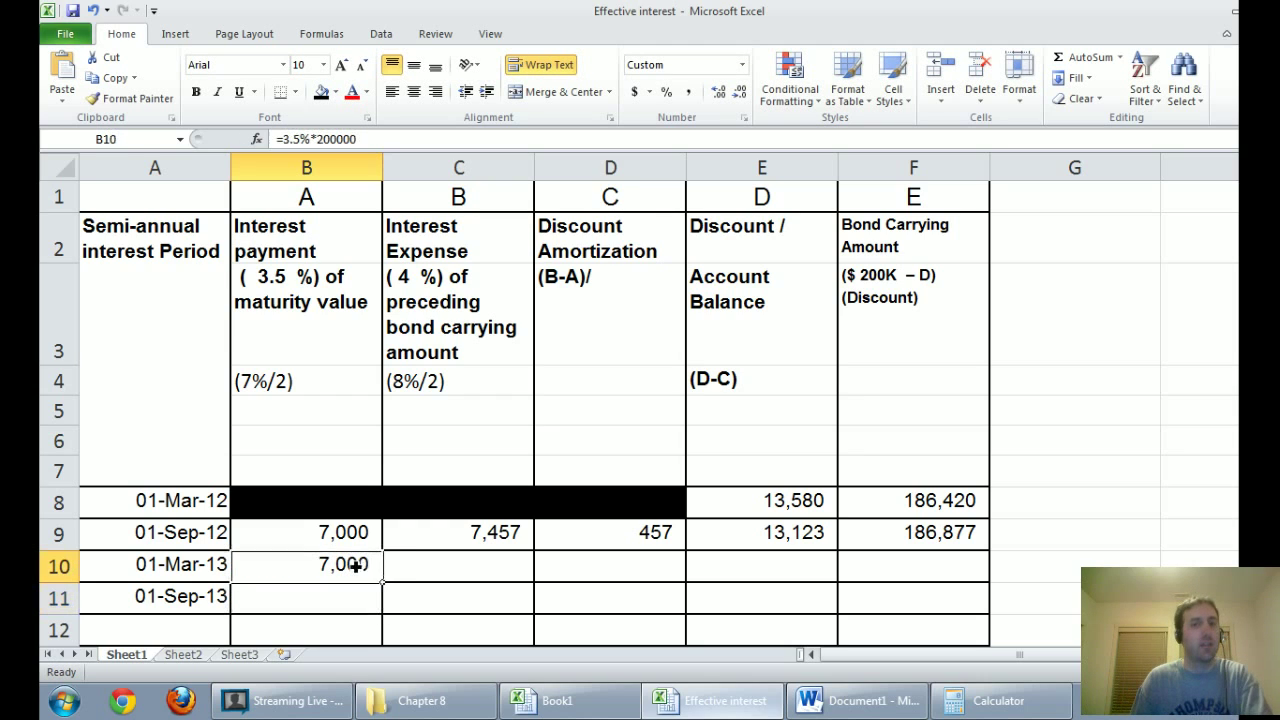
{"action": "left_click_drag", "start_coordinate": [382, 581], "coordinate": [385, 610]}
Step: Calculate the 01-Mar-13 interest expense in C10 with the formula =4%*F9, and format it with no decimal places
{"action": "left_click", "coordinate": [427, 566]}
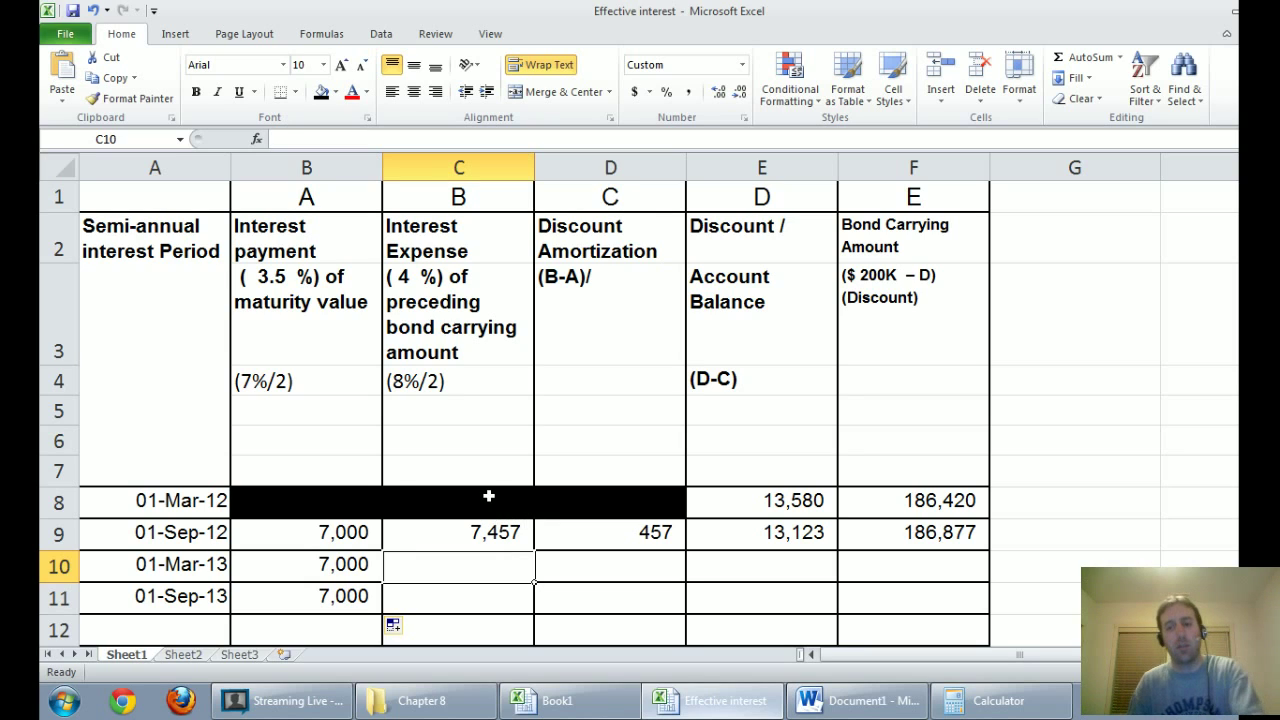
{"action": "type", "text": "=4%*"}
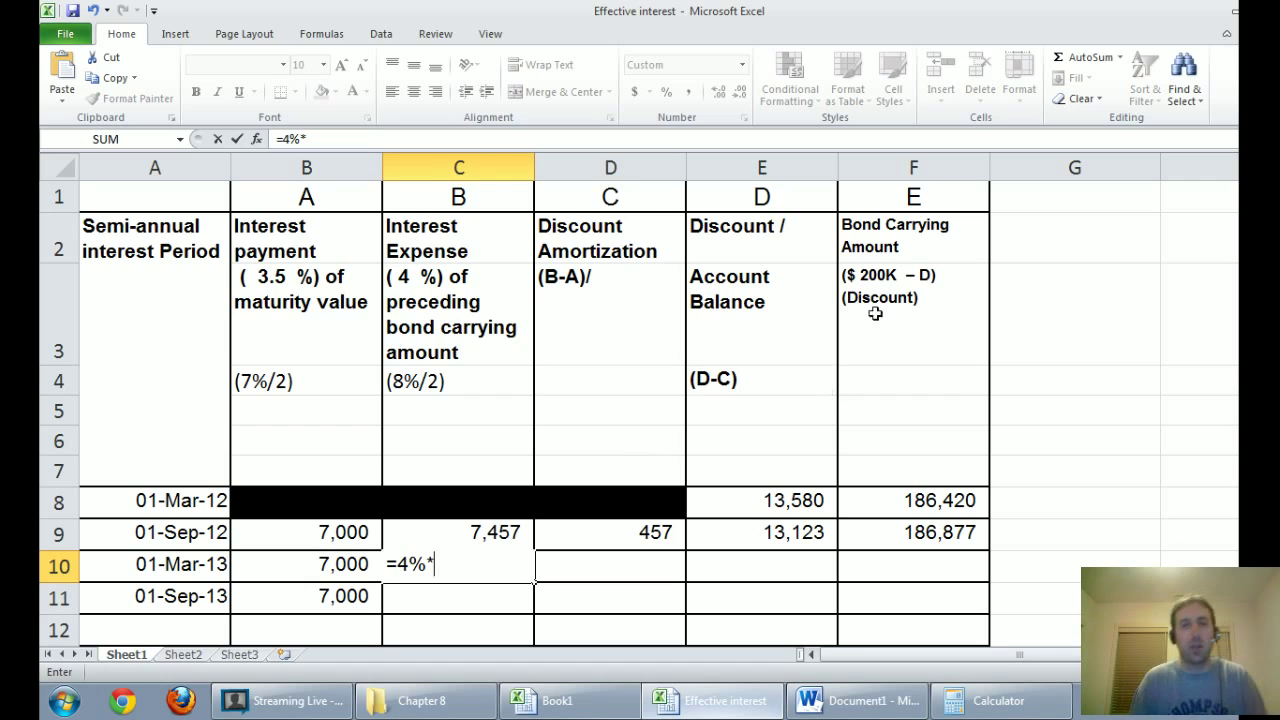
{"action": "left_click", "coordinate": [956, 537]}
{"action": "key", "text": "Return"}
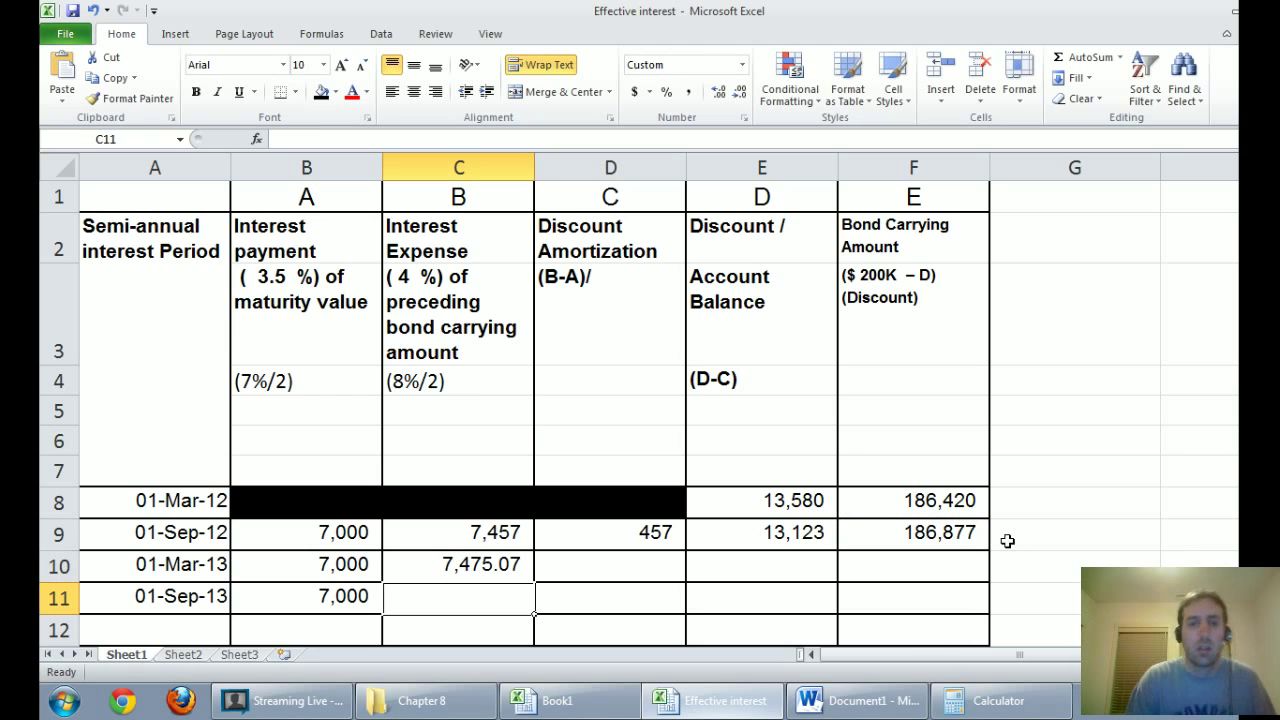
{"action": "key", "text": "Up"}
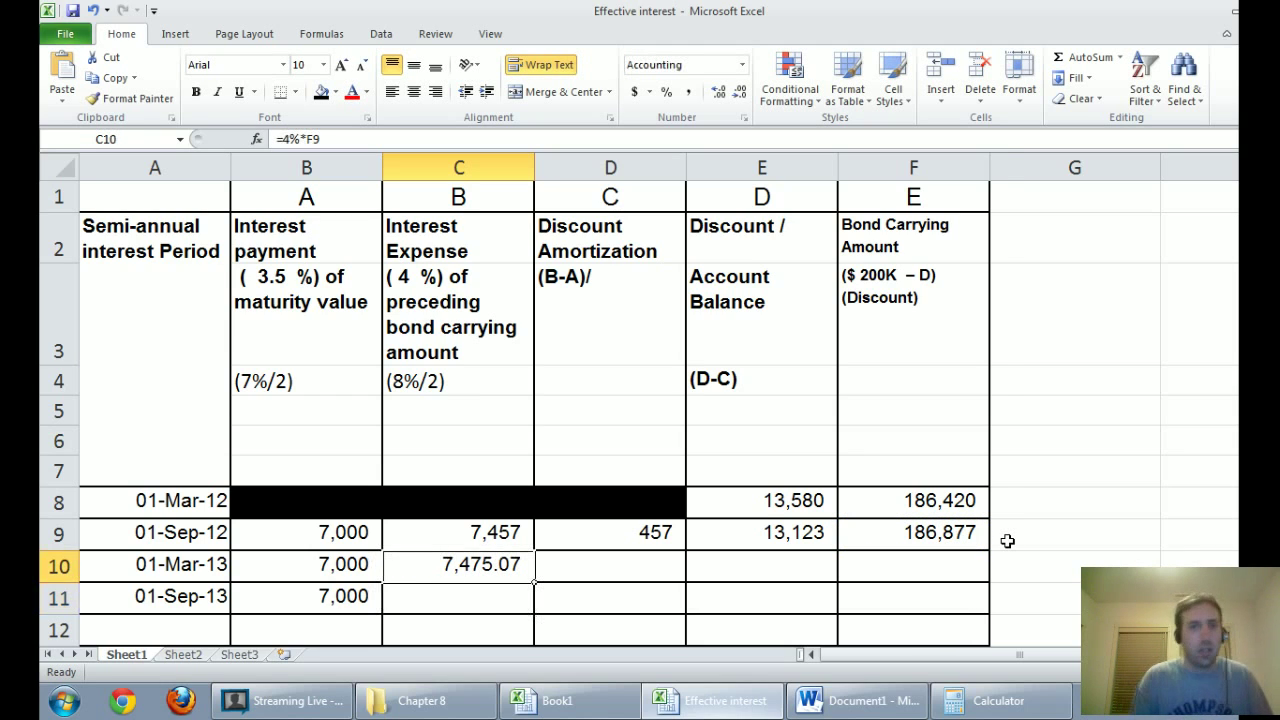
{"action": "left_click", "coordinate": [737, 91]}
{"action": "left_click", "coordinate": [737, 91]}
Step: Calculate the 01-Mar-13 discount amortization in D10 with the formula =C10-B10
{"action": "left_click", "coordinate": [640, 579]}
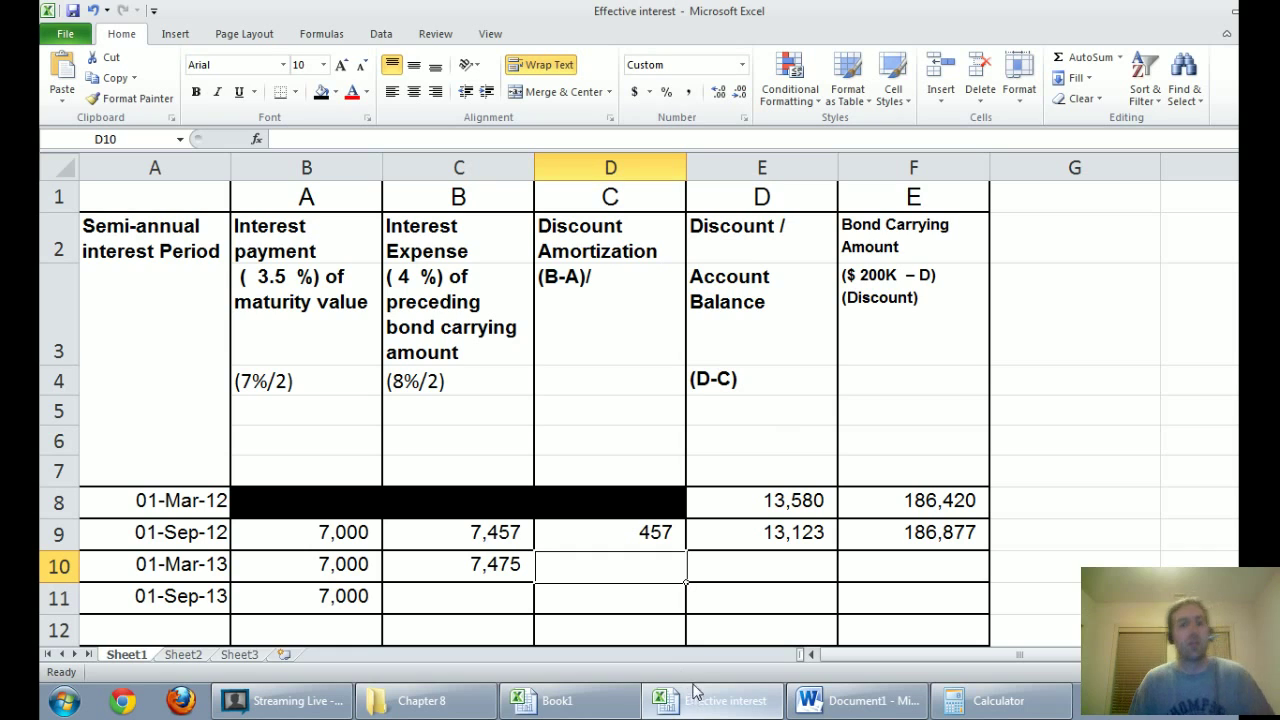
{"action": "type", "text": "="}
{"action": "left_click", "coordinate": [494, 565]}
{"action": "type", "text": "-"}
{"action": "left_click", "coordinate": [338, 564]}
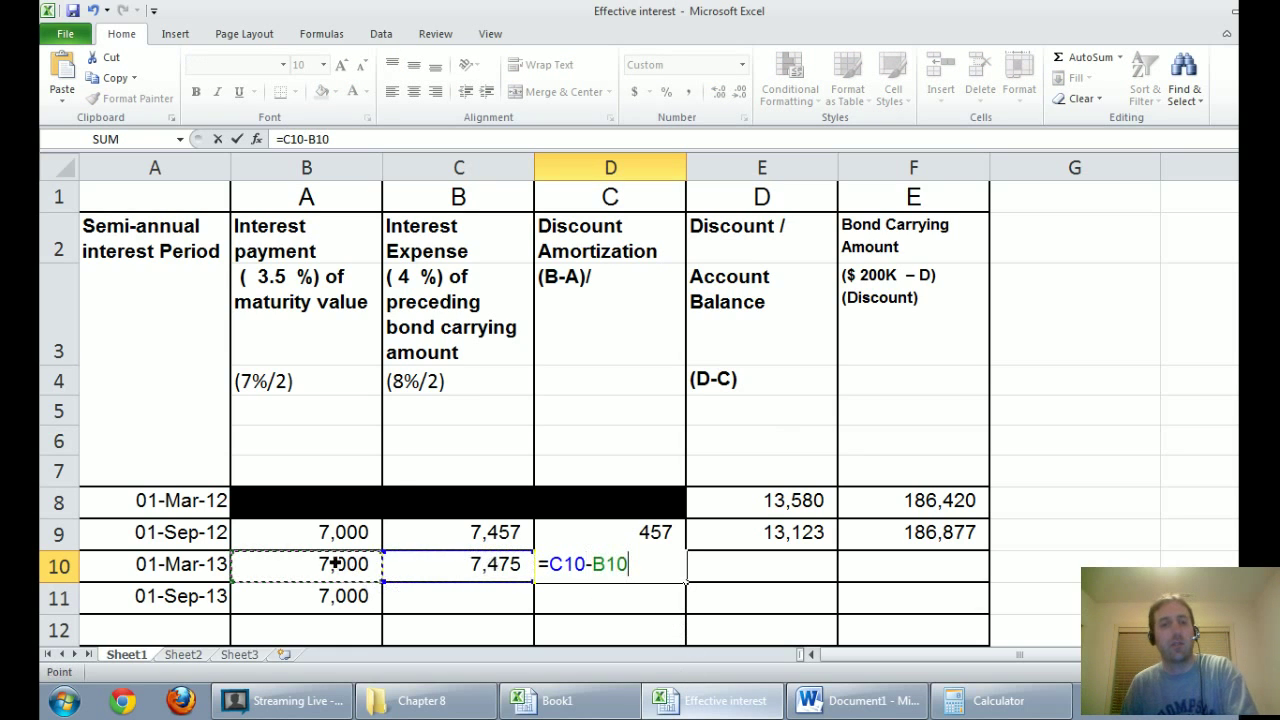
{"action": "key", "text": "Return"}
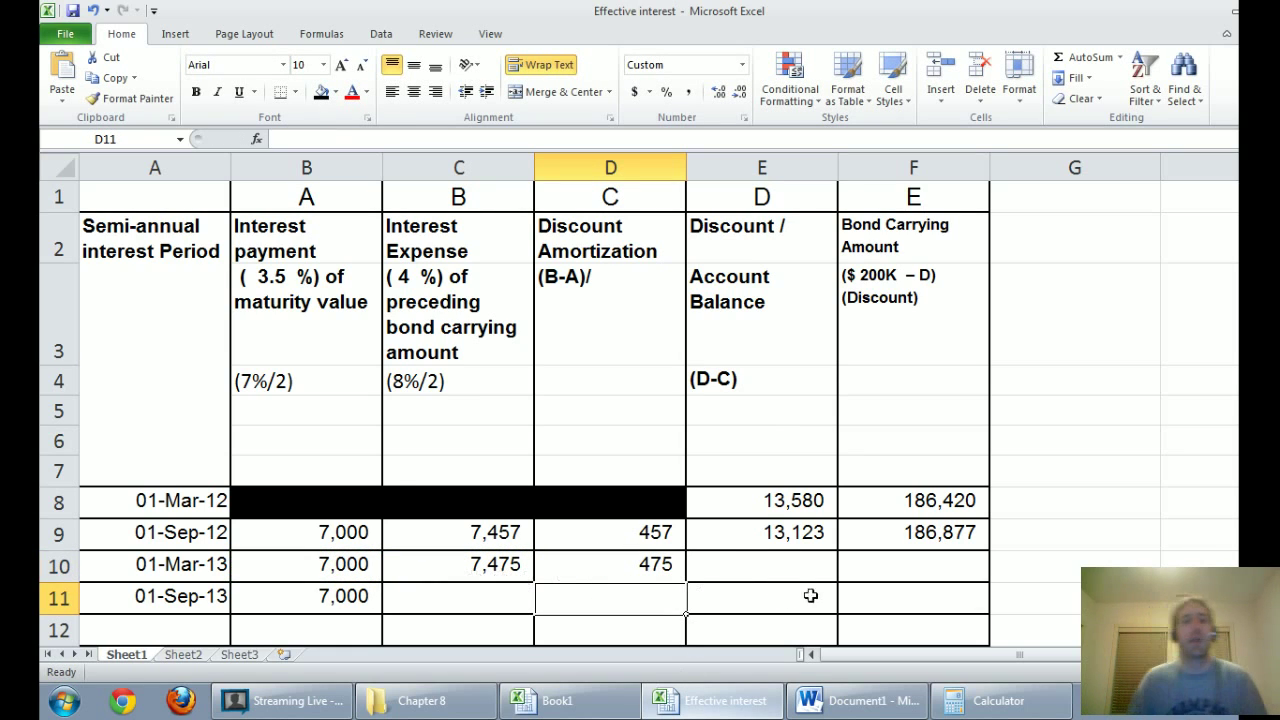
Step: Calculate the 01-Mar-13 discount account balance in E10 with the formula =E9-D10, and move on to F10
{"action": "left_click", "coordinate": [779, 574]}
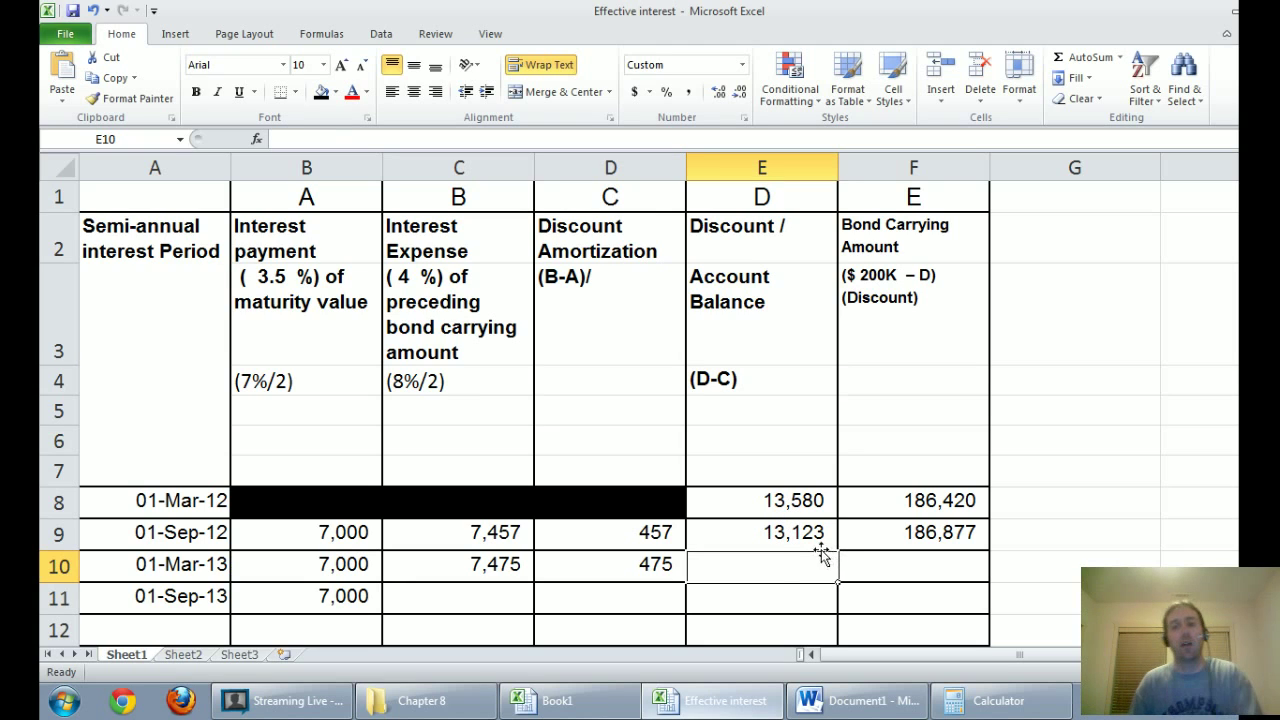
{"action": "type", "text": "="}
{"action": "left_click", "coordinate": [788, 541]}
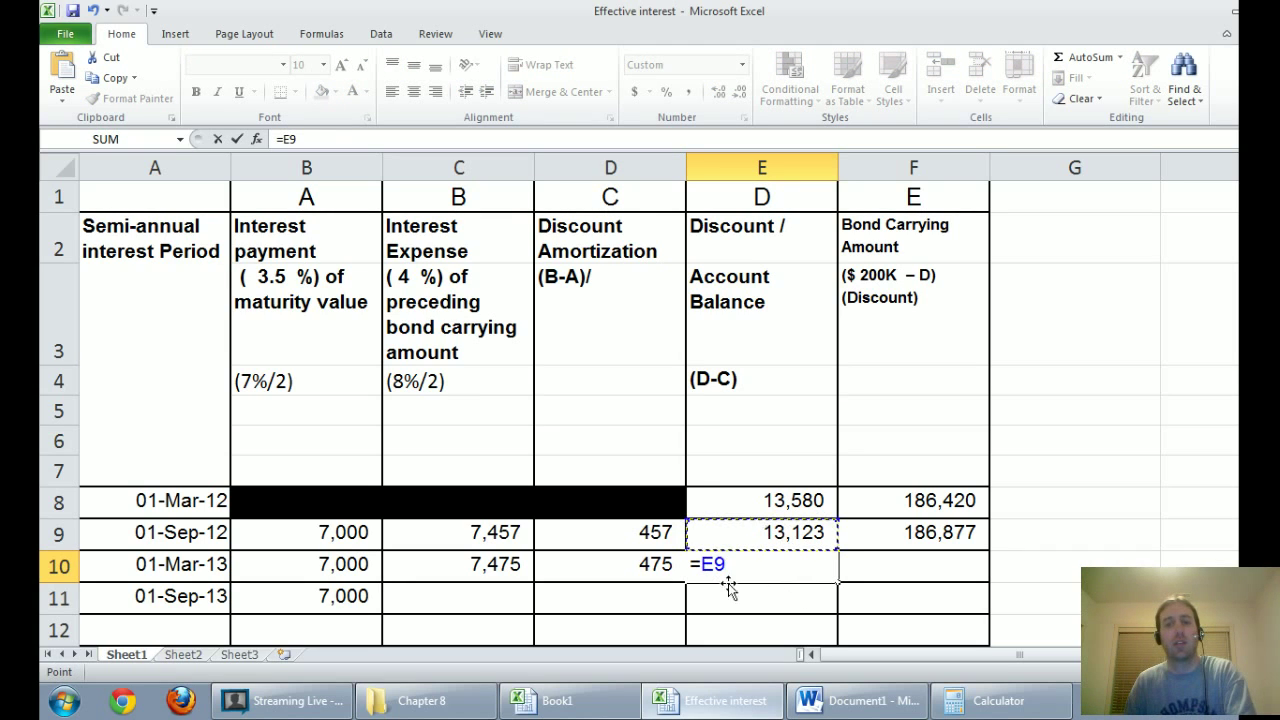
{"action": "type", "text": "-"}
{"action": "left_click", "coordinate": [660, 565]}
{"action": "key", "text": "Return"}
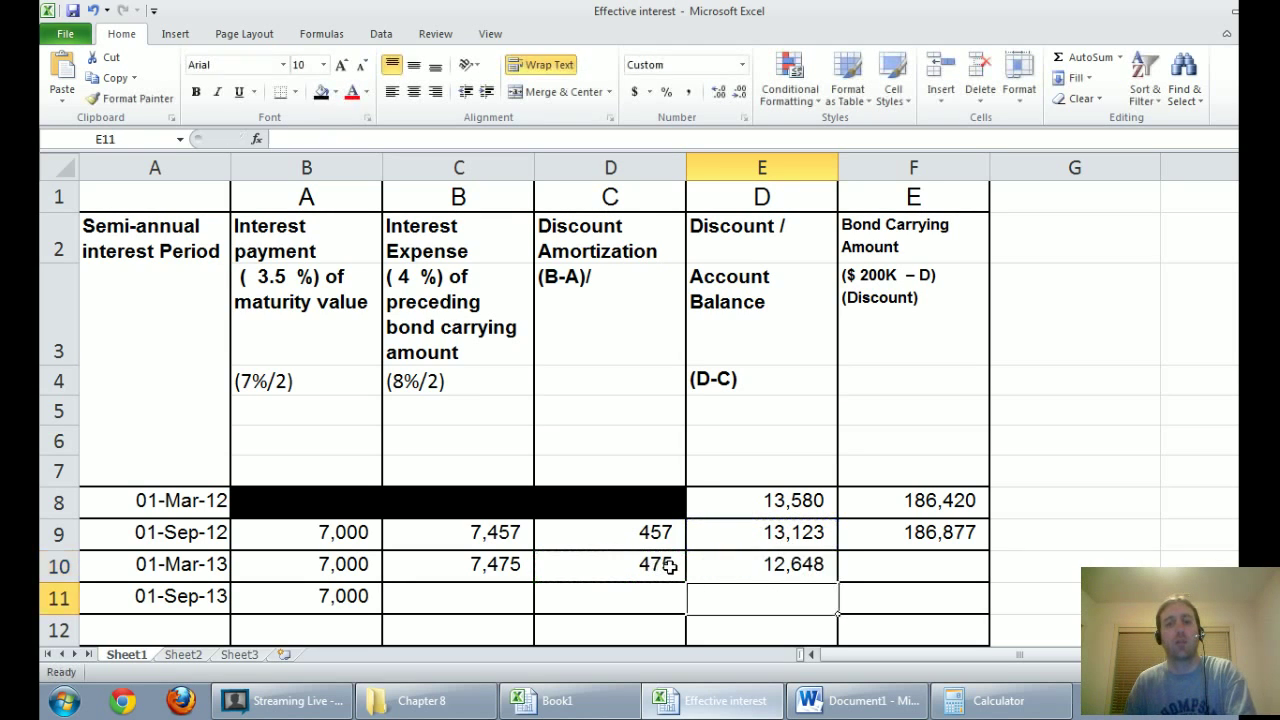
{"action": "left_click", "coordinate": [891, 570]}
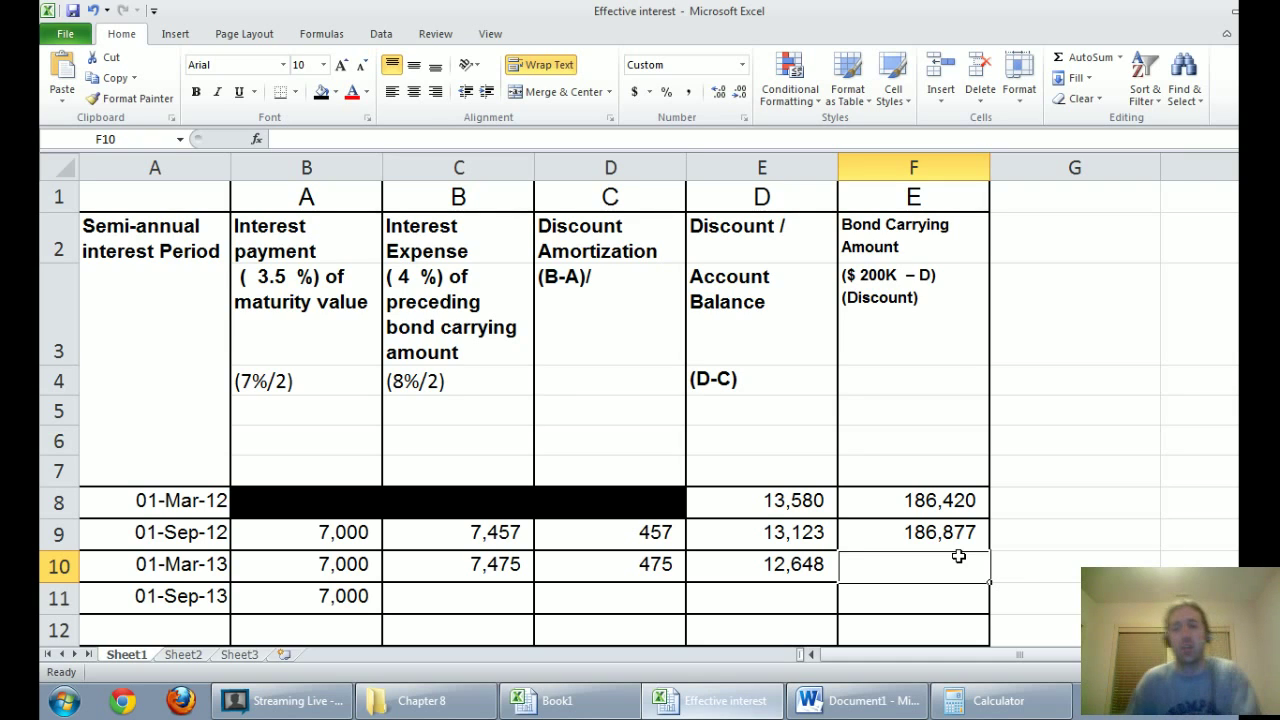
Step: Calculate the 01-Mar-13 bond carrying amount in F10 with the formula =200000-E10
{"action": "type", "text": "="}
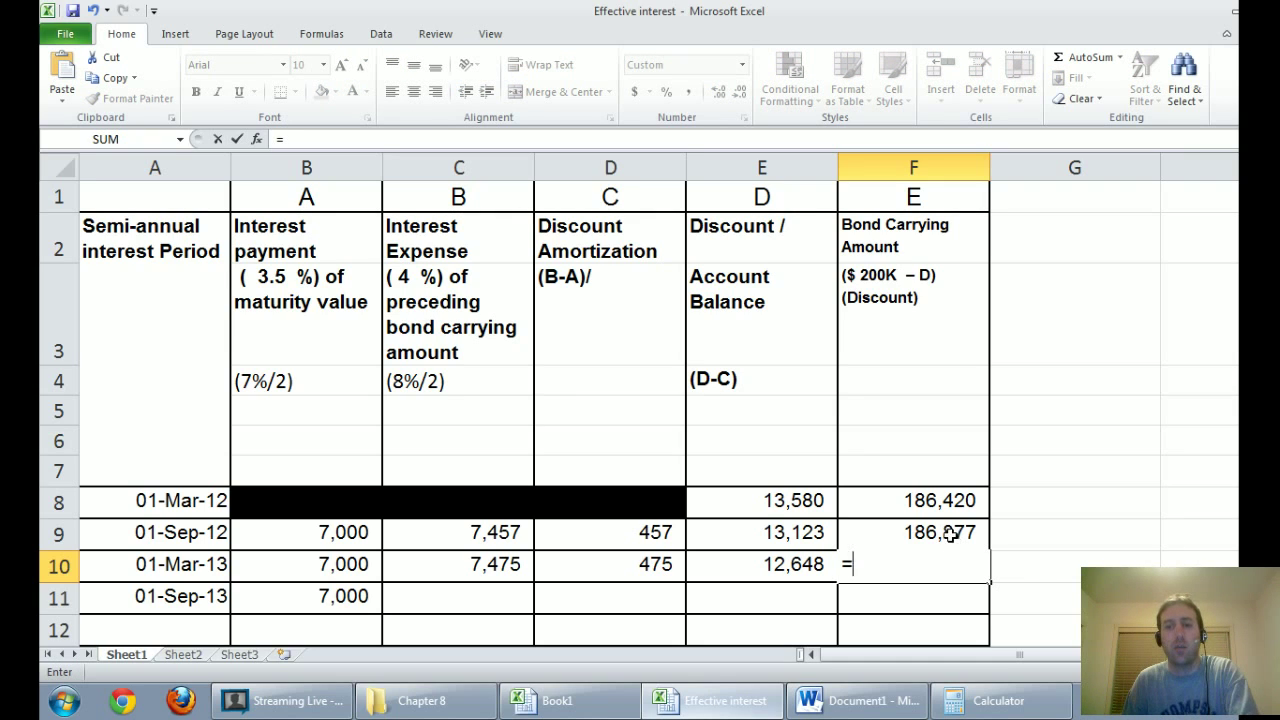
{"action": "type", "text": "200000"}
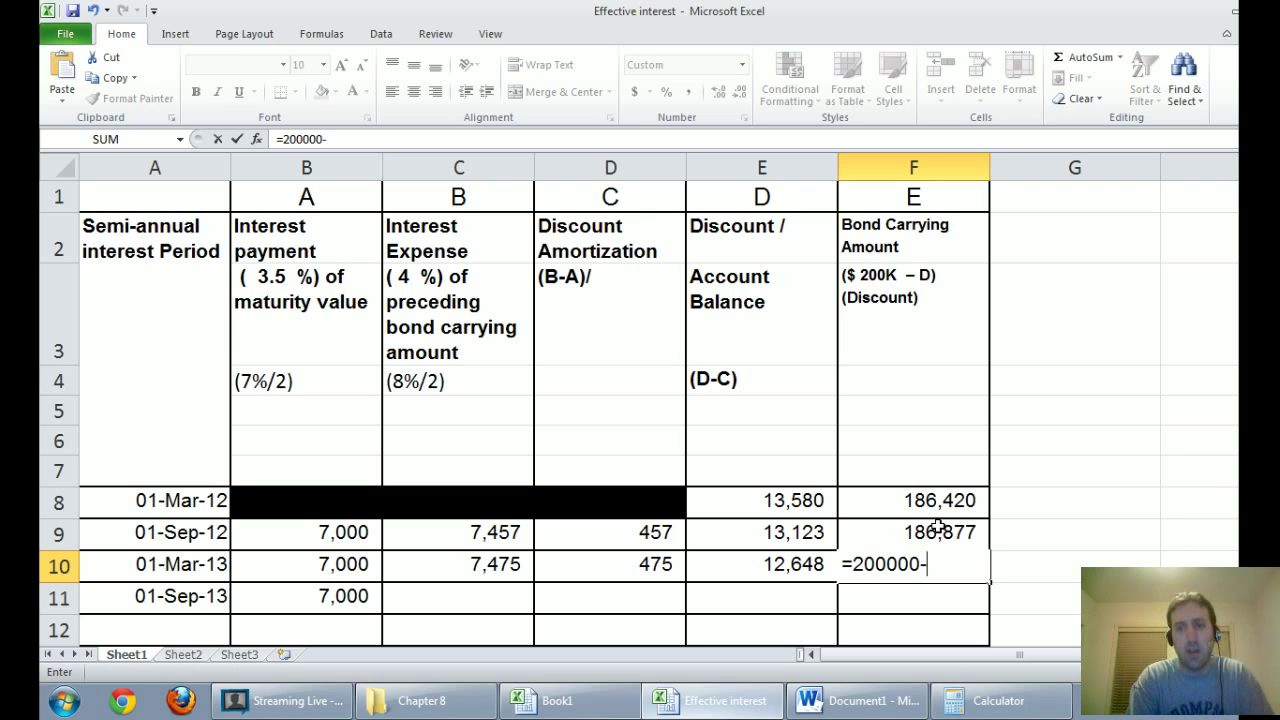
{"action": "type", "text": "-"}
{"action": "left_click", "coordinate": [808, 566]}
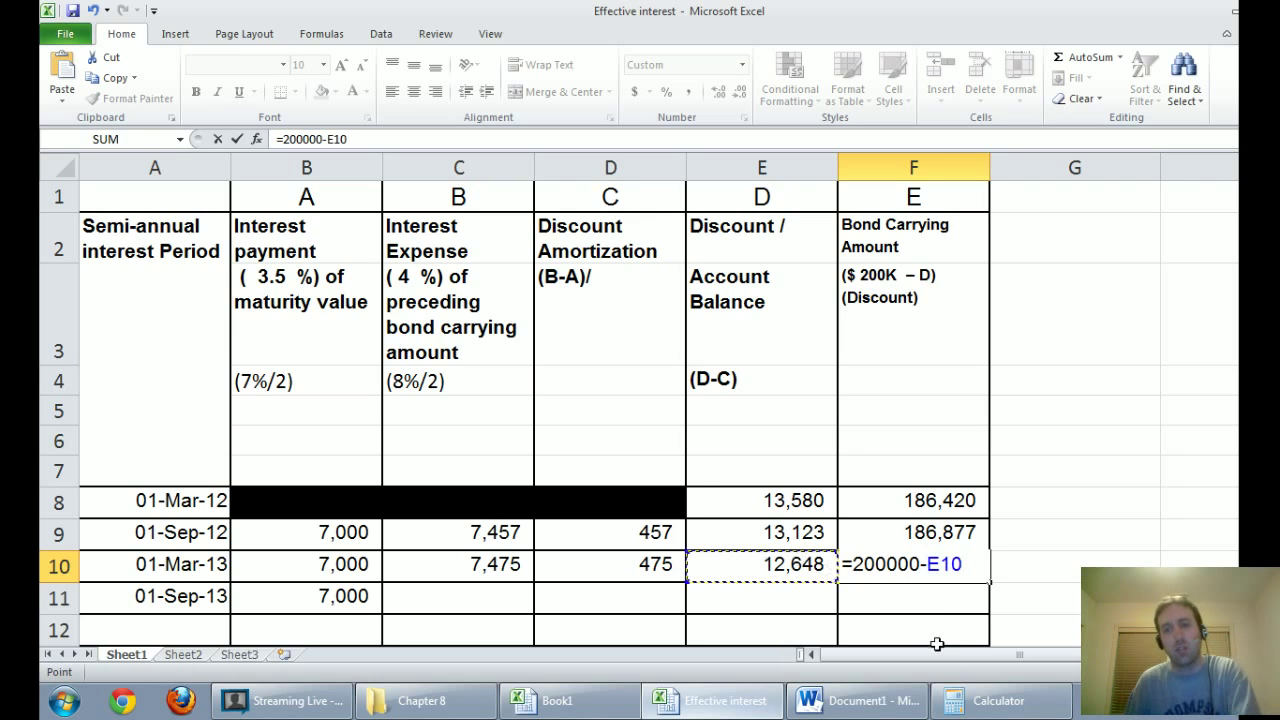
{"action": "key", "text": "Return"}
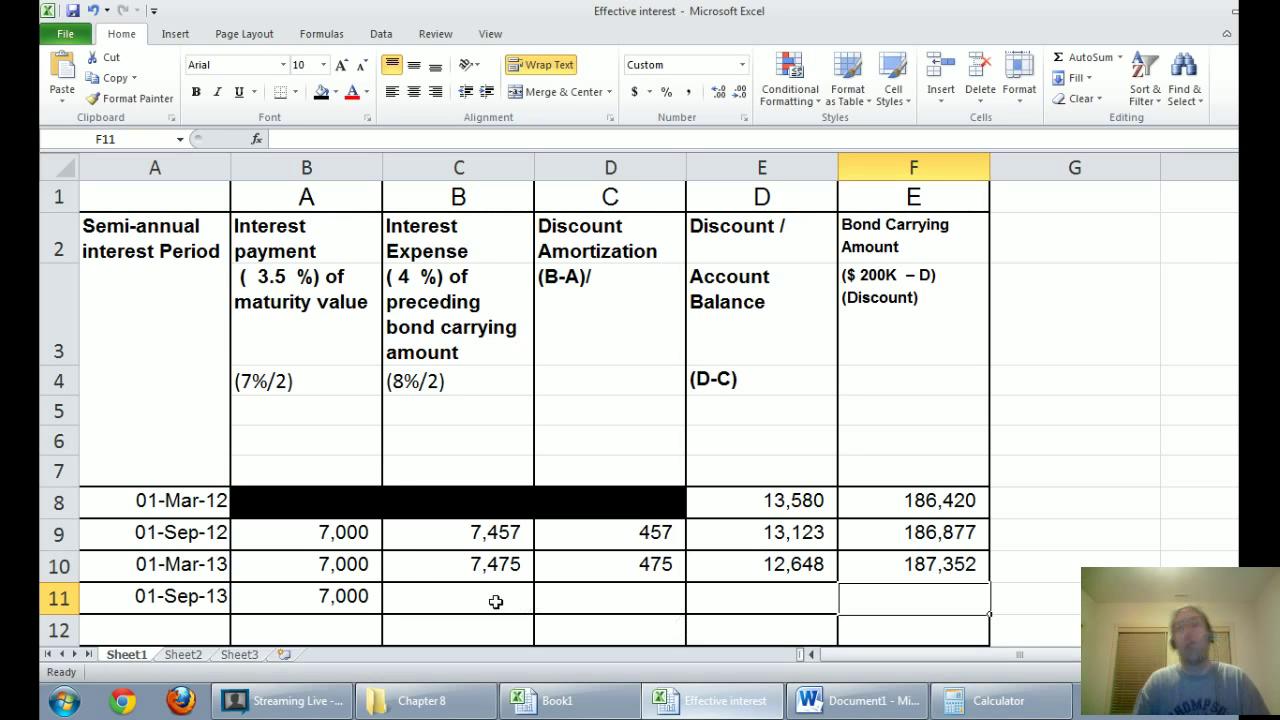
Step: Calculate the 01-Sep-13 interest expense in C11 with the formula =4%*F10, and format it with no decimal places
{"action": "left_click", "coordinate": [360, 597]}
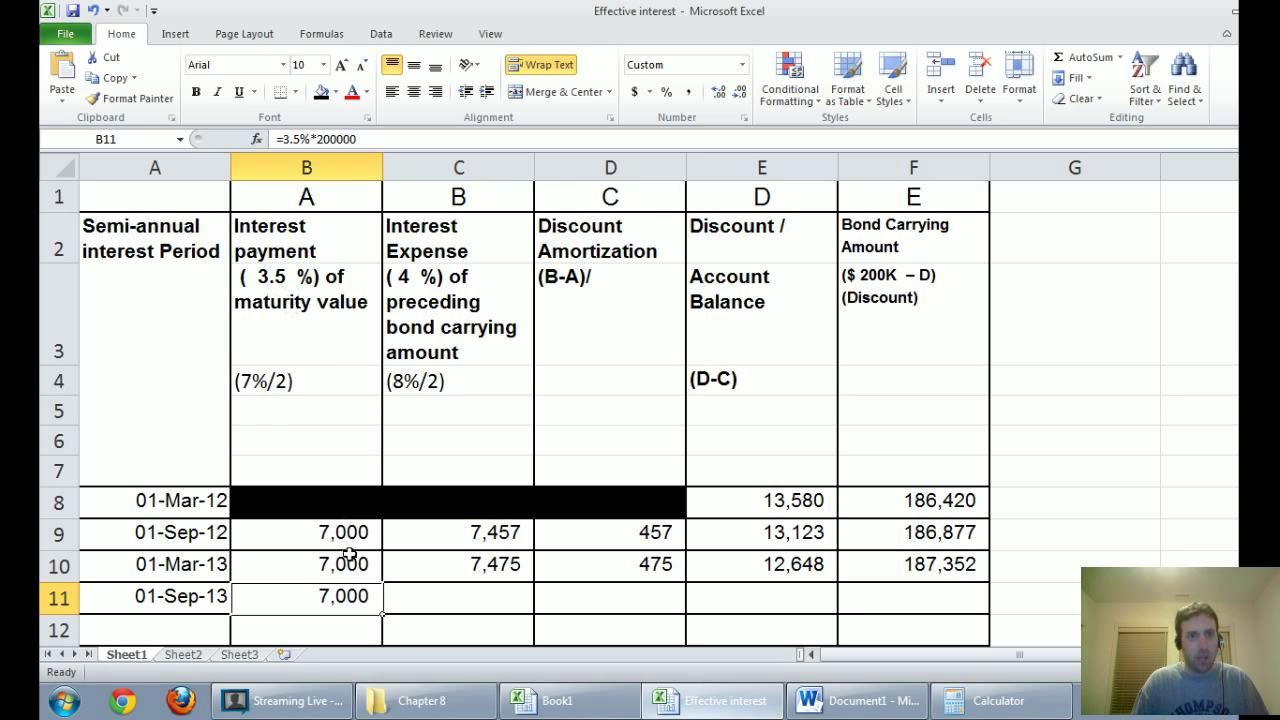
{"action": "left_click", "coordinate": [427, 601]}
{"action": "type", "text": "="}
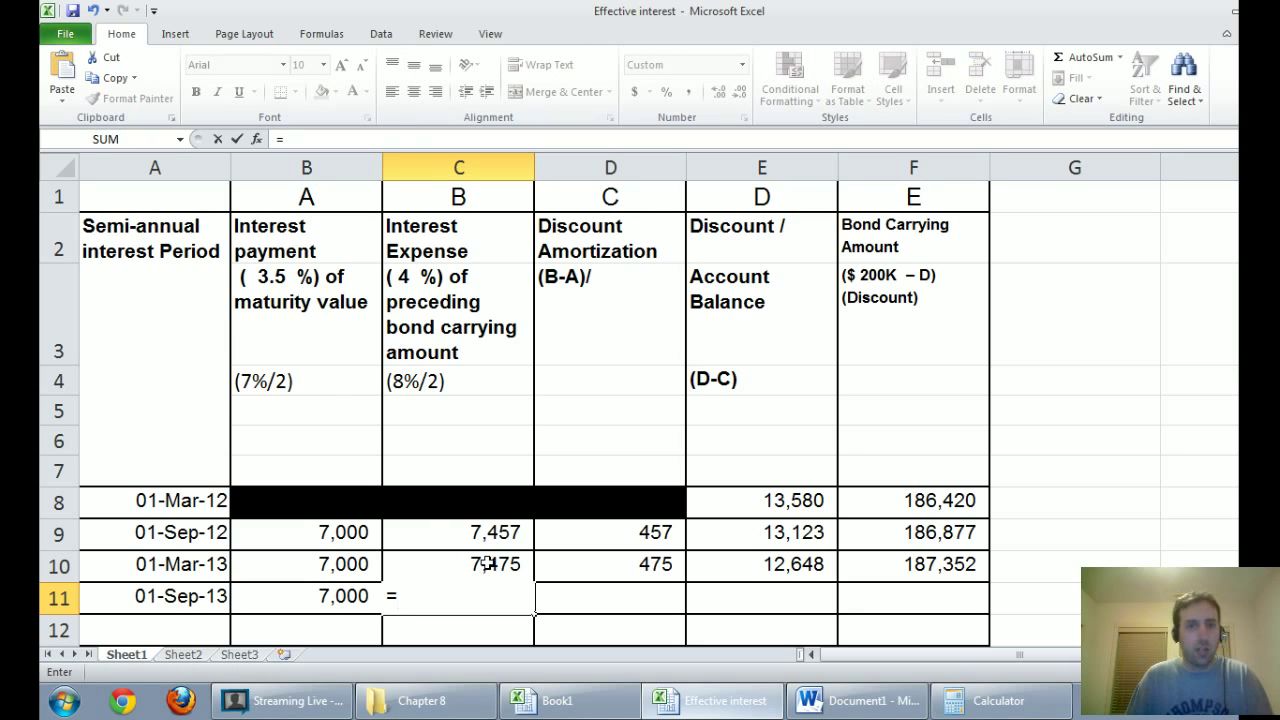
{"action": "type", "text": "4"}
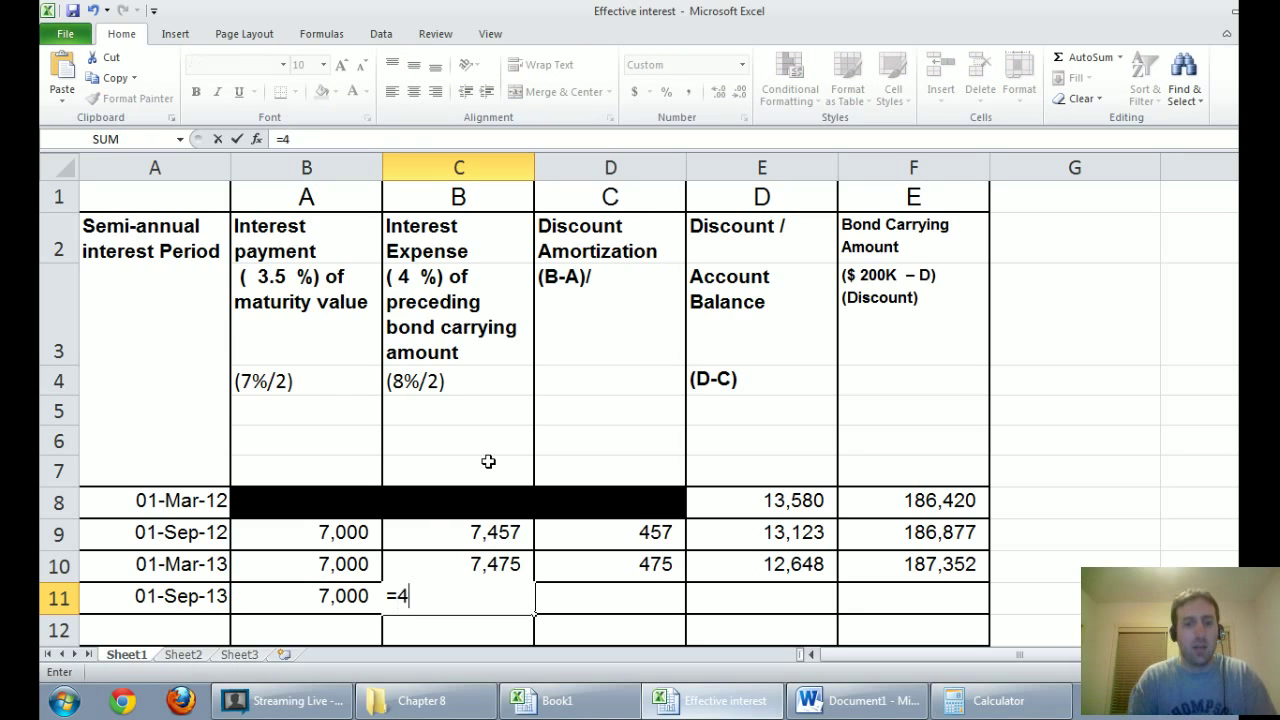
{"action": "type", "text": "%*"}
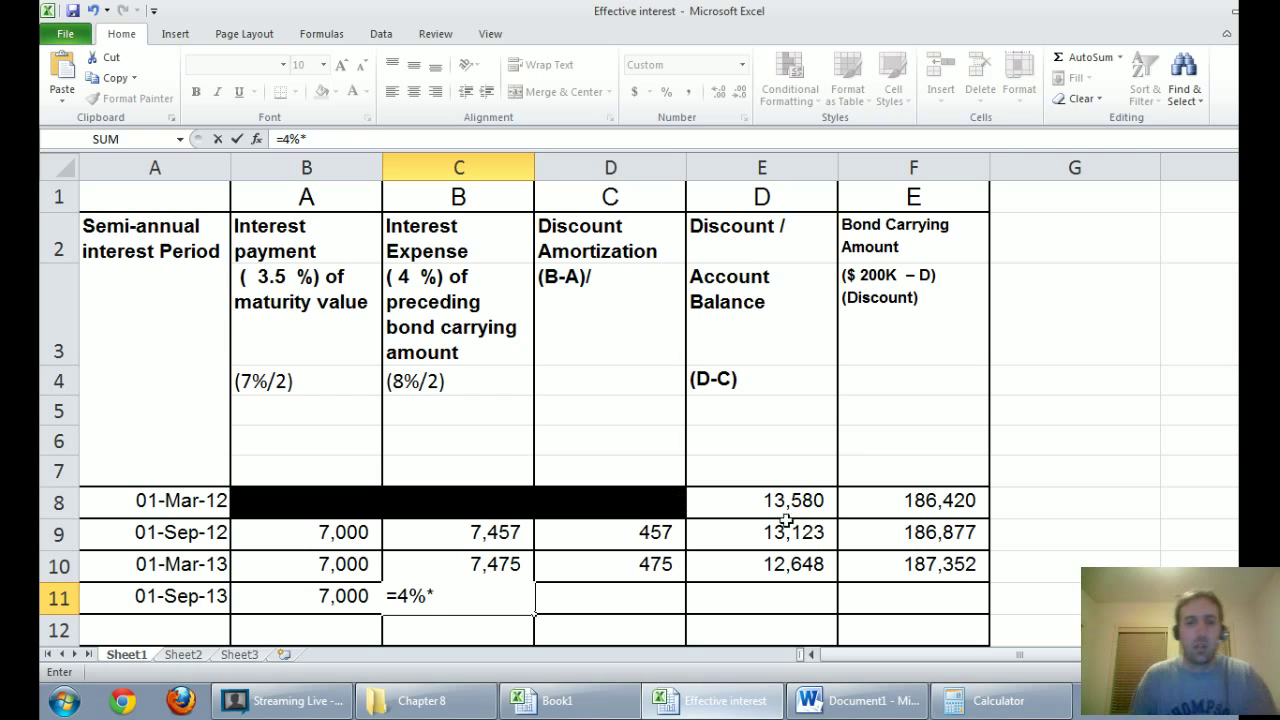
{"action": "left_click", "coordinate": [915, 565]}
{"action": "key", "text": "Return"}
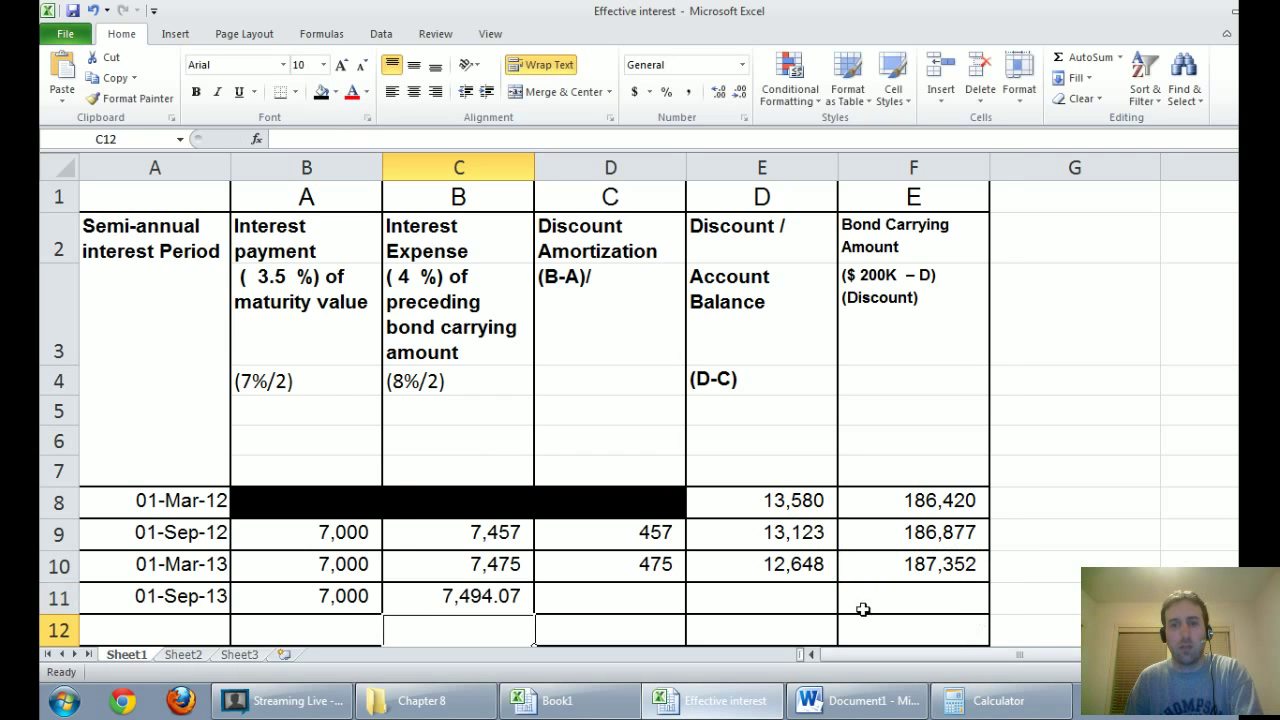
{"action": "left_click", "coordinate": [636, 587]}
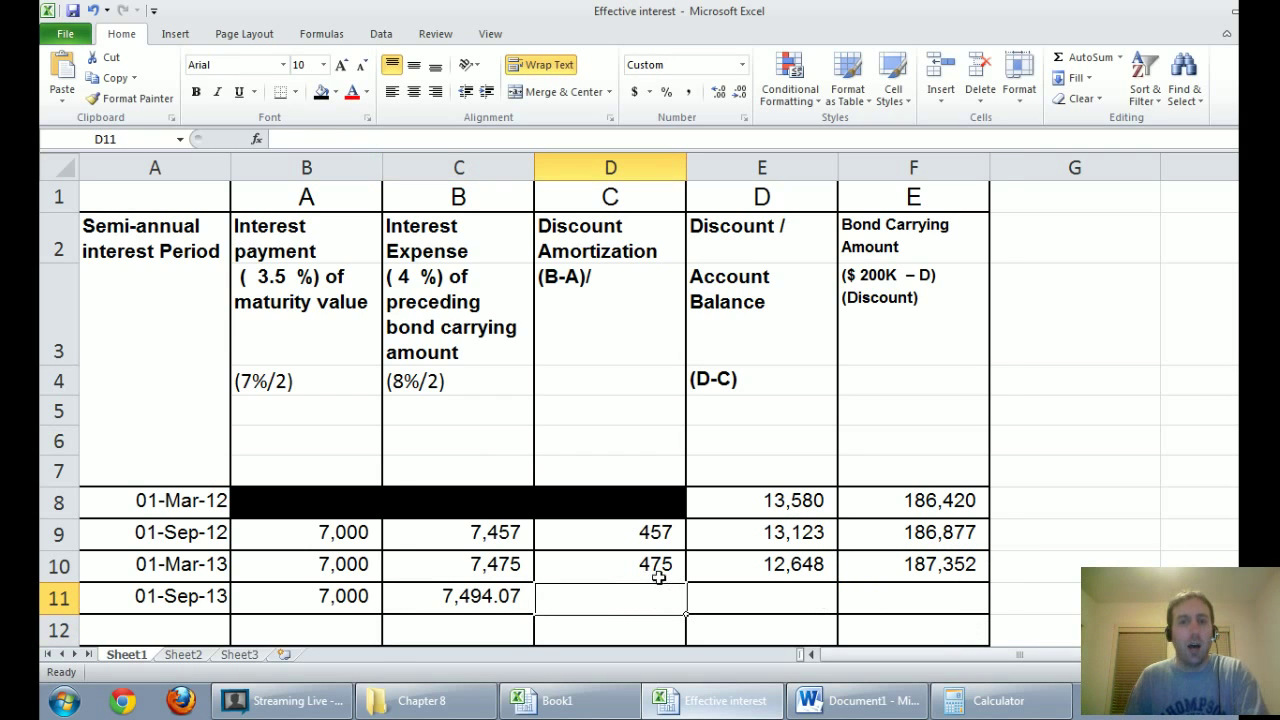
{"action": "left_click", "coordinate": [506, 596]}
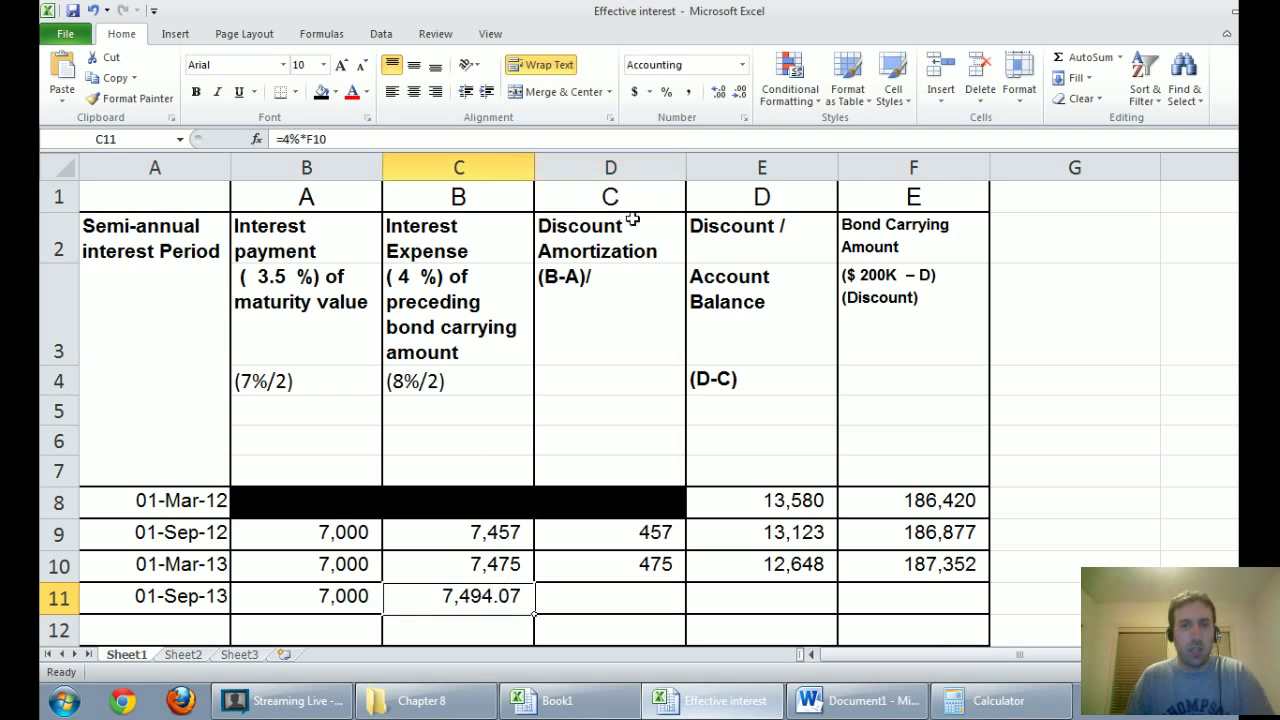
{"action": "left_click", "coordinate": [739, 91]}
{"action": "left_click", "coordinate": [739, 91]}
Step: Calculate the 01-Sep-13 discount amortization in D11 with the formula =C11-B11
{"action": "left_click", "coordinate": [646, 608]}
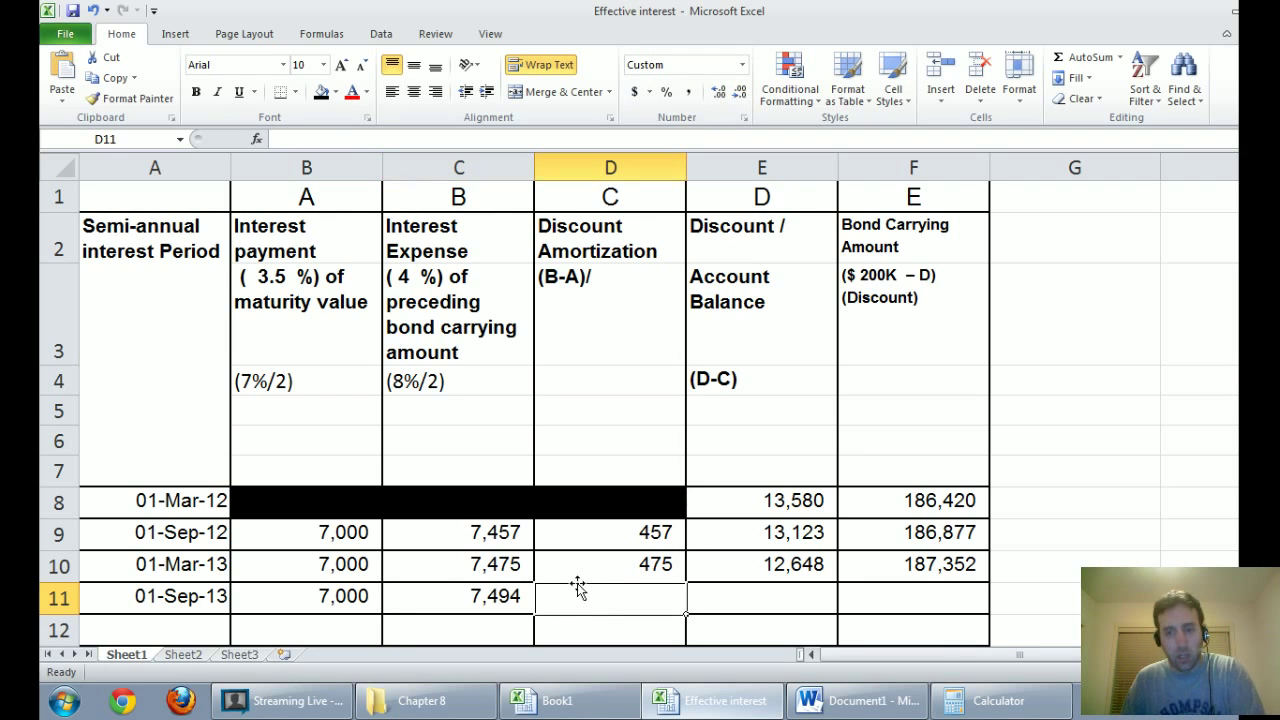
{"action": "type", "text": "="}
{"action": "left_click", "coordinate": [495, 596]}
{"action": "type", "text": "-"}
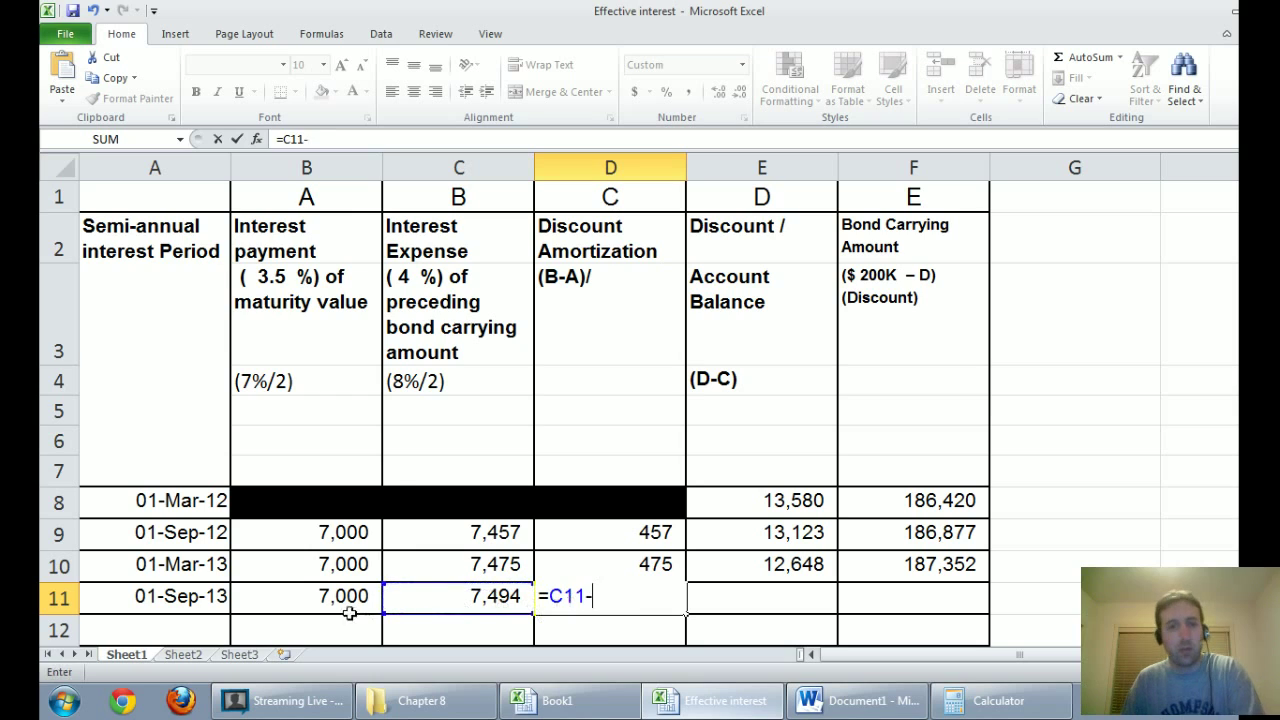
{"action": "left_click", "coordinate": [344, 596]}
{"action": "key", "text": "Return"}
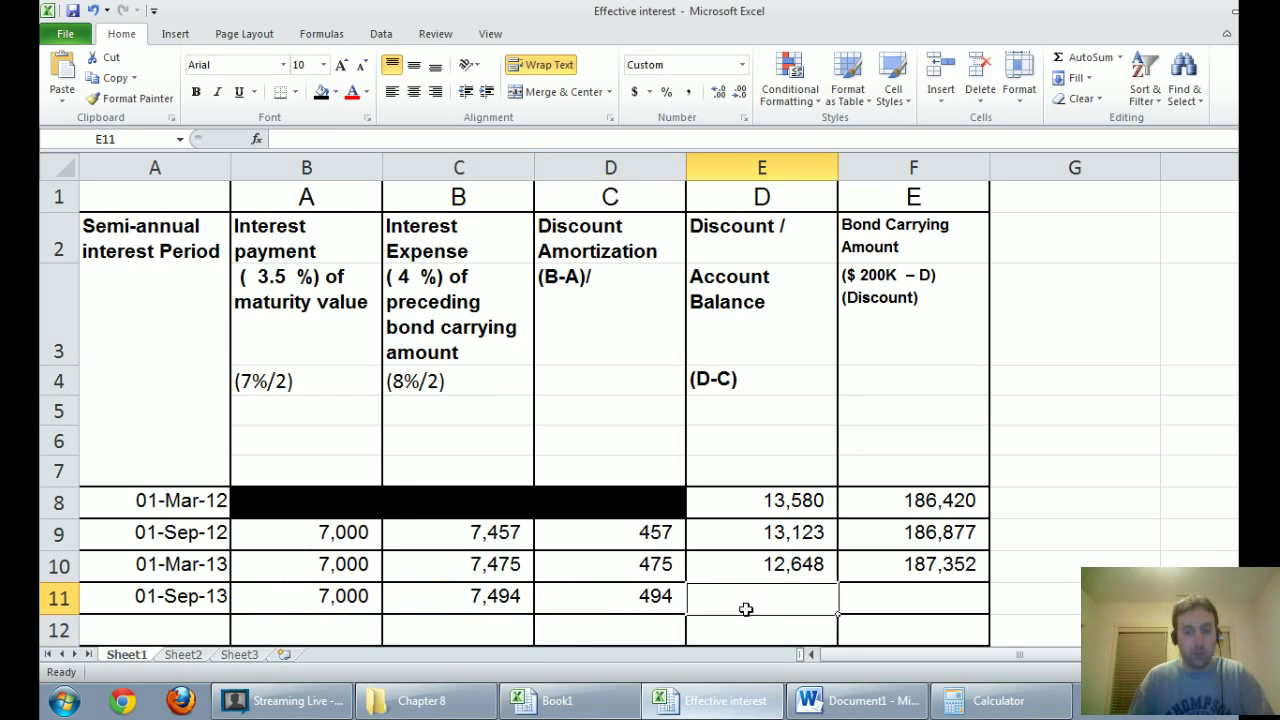
Step: Calculate the 01-Sep-13 discount account balance in E11 with the formula =E10-D11
{"action": "type", "text": "="}
{"action": "left_click", "coordinate": [805, 565]}
{"action": "type", "text": "-"}
{"action": "left_click", "coordinate": [651, 595]}
{"action": "key", "text": "Return"}
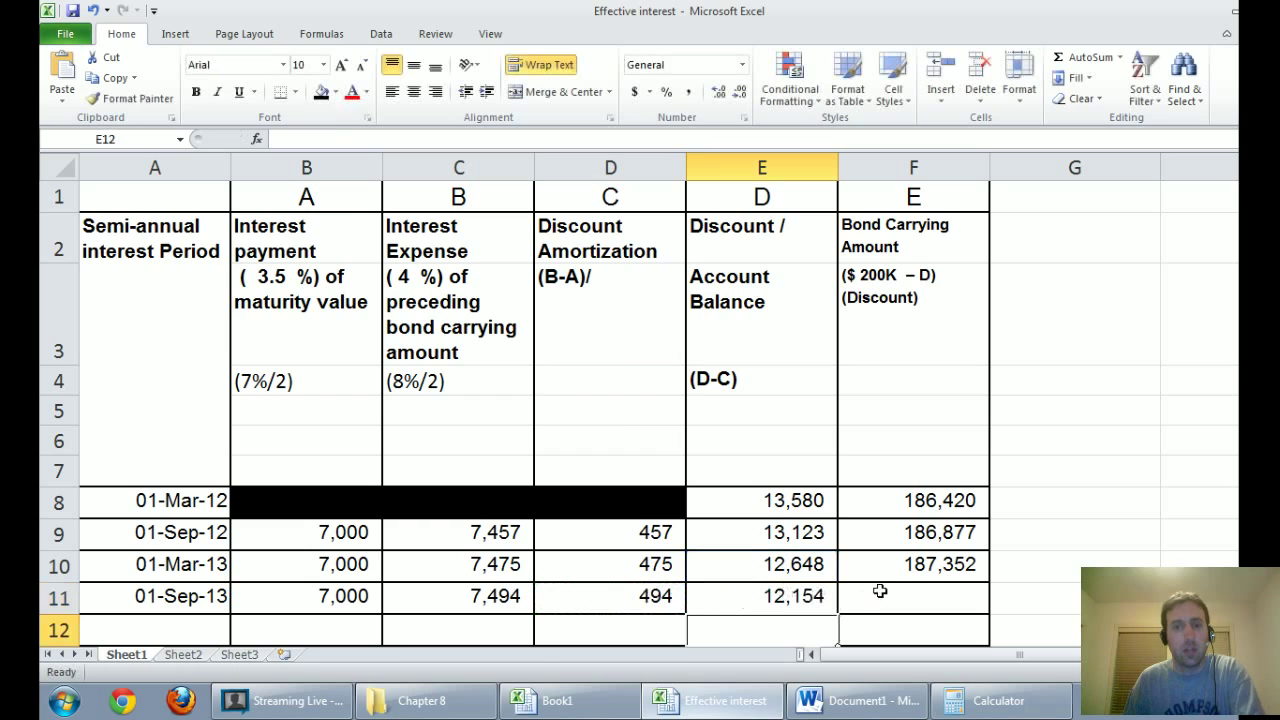
Step: Calculate the 01-Sep-13 bond carrying amount in F11 with the formula =200000-E11
{"action": "left_click", "coordinate": [908, 600]}
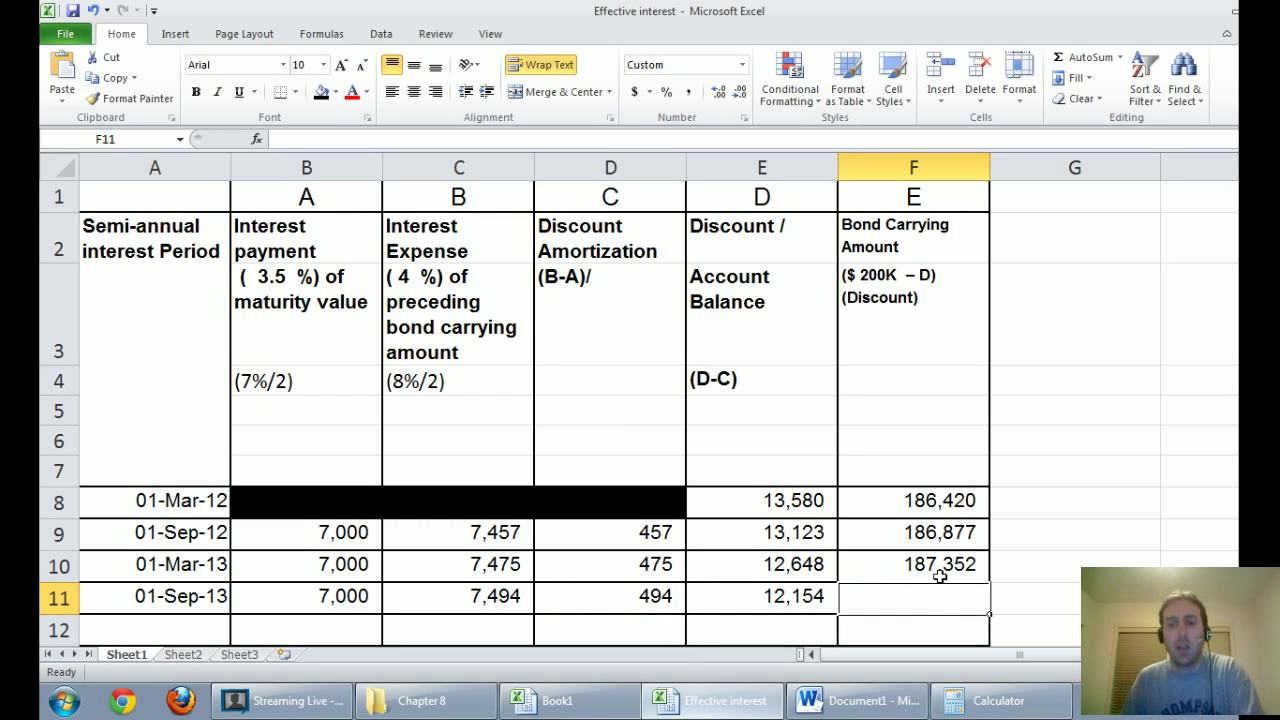
{"action": "type", "text": "="}
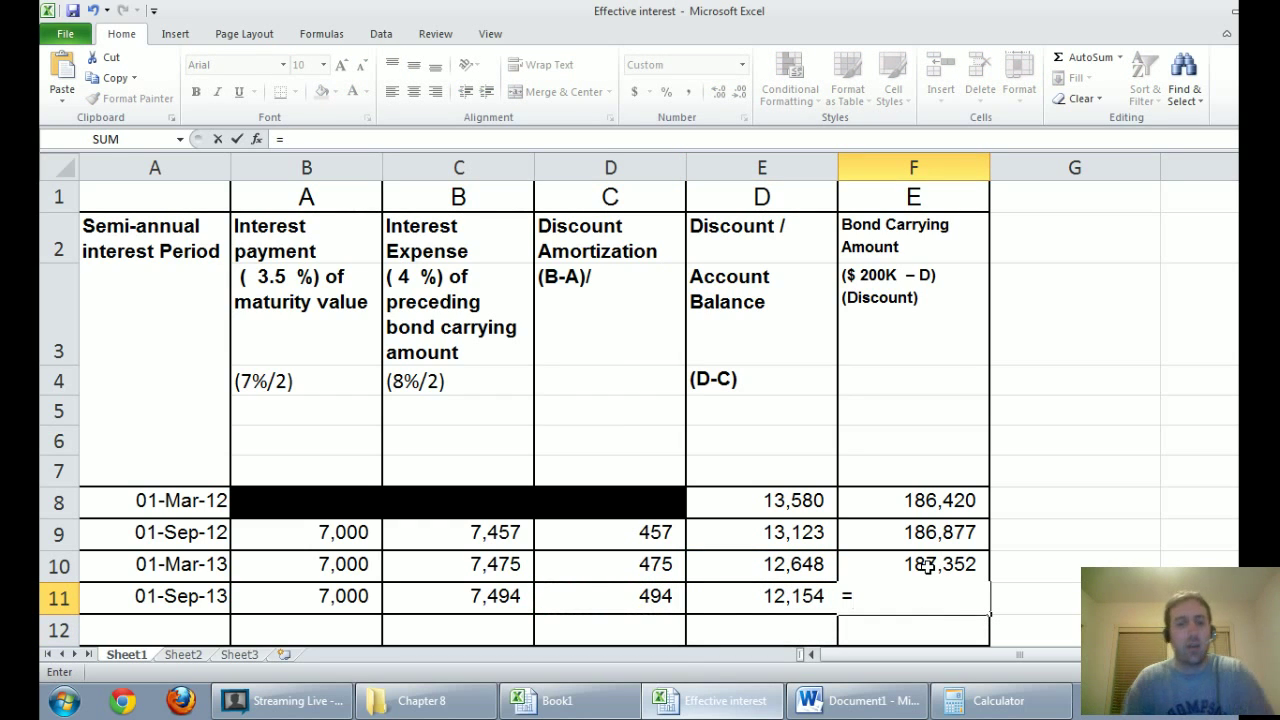
{"action": "type", "text": "200000"}
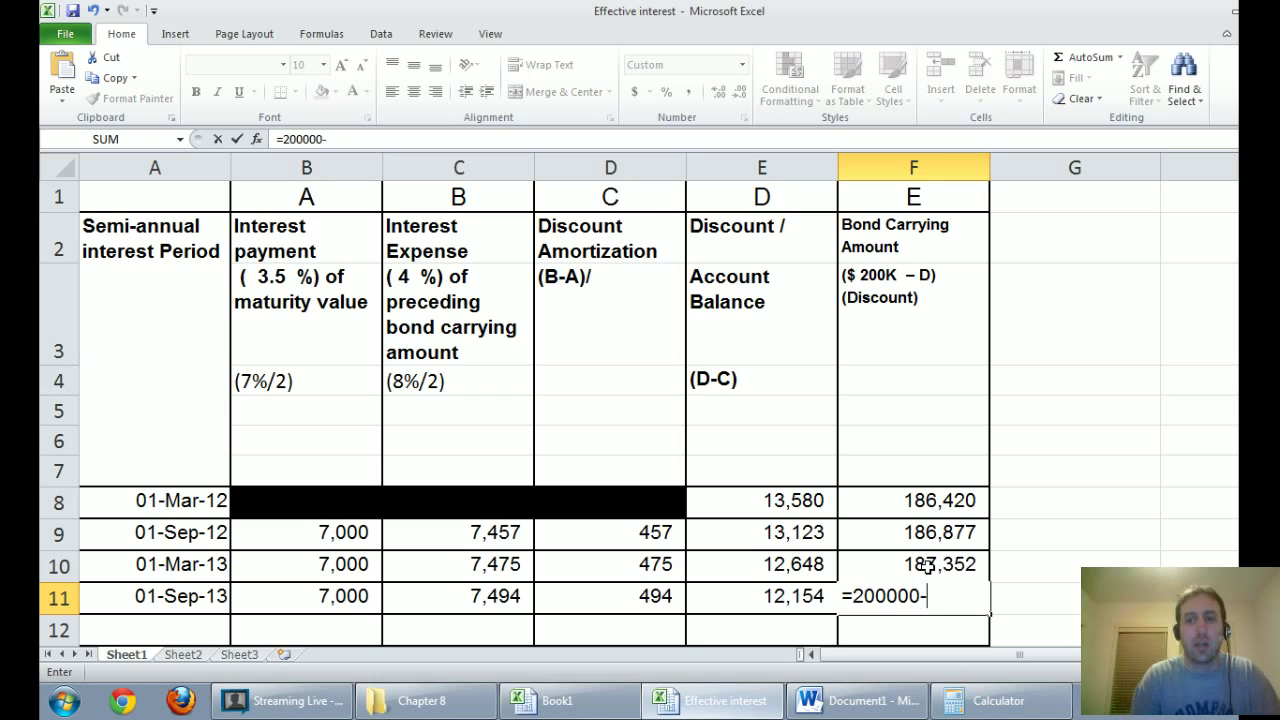
{"action": "type", "text": "-"}
{"action": "left_click", "coordinate": [822, 603]}
{"action": "key", "text": "Return"}
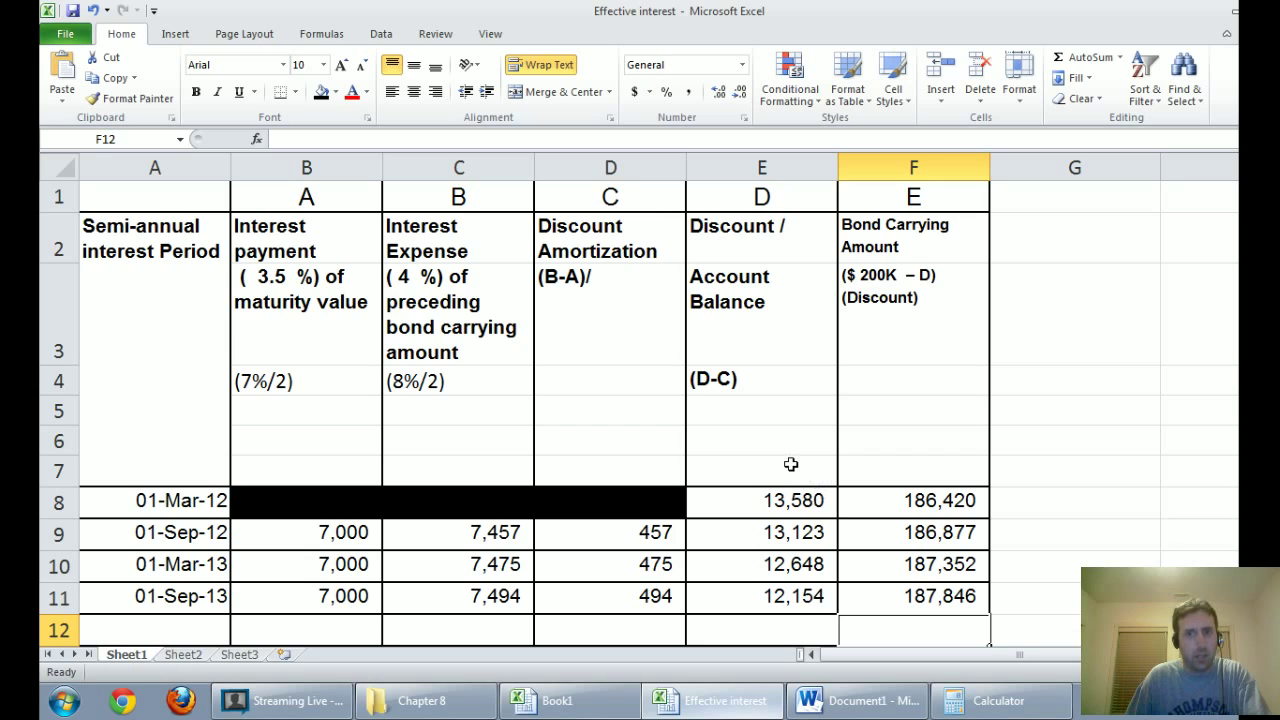
Step: Check the 01-Mar-12 carrying amount in F8 and discount balance in E8, and switch to the journal entries in the Word document
{"action": "left_click", "coordinate": [929, 503]}
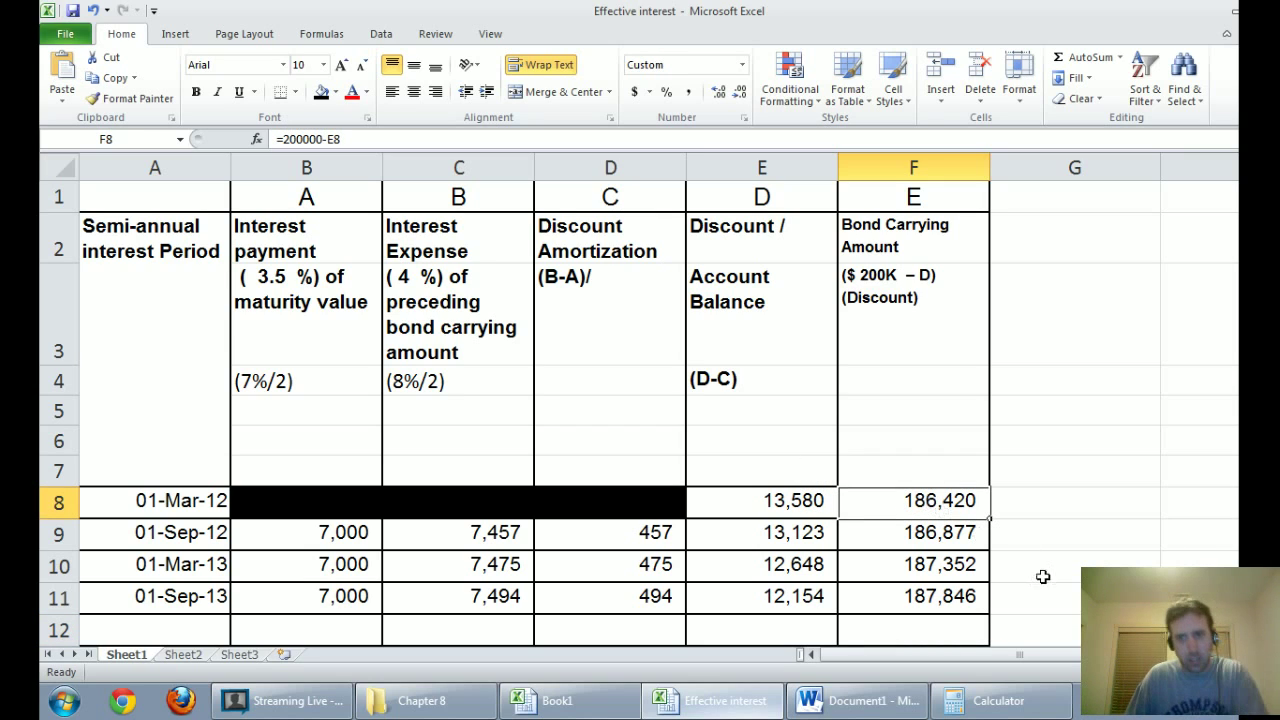
{"action": "left_click", "coordinate": [806, 503]}
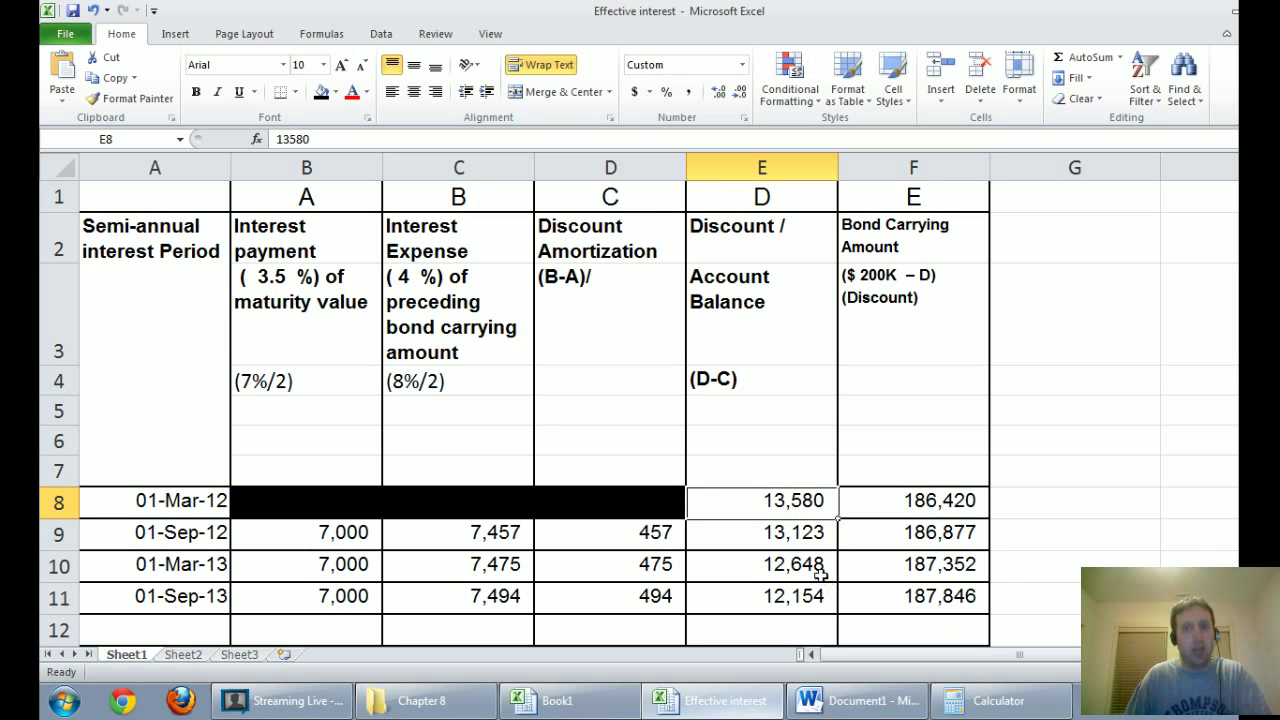
{"action": "left_click", "coordinate": [838, 704]}
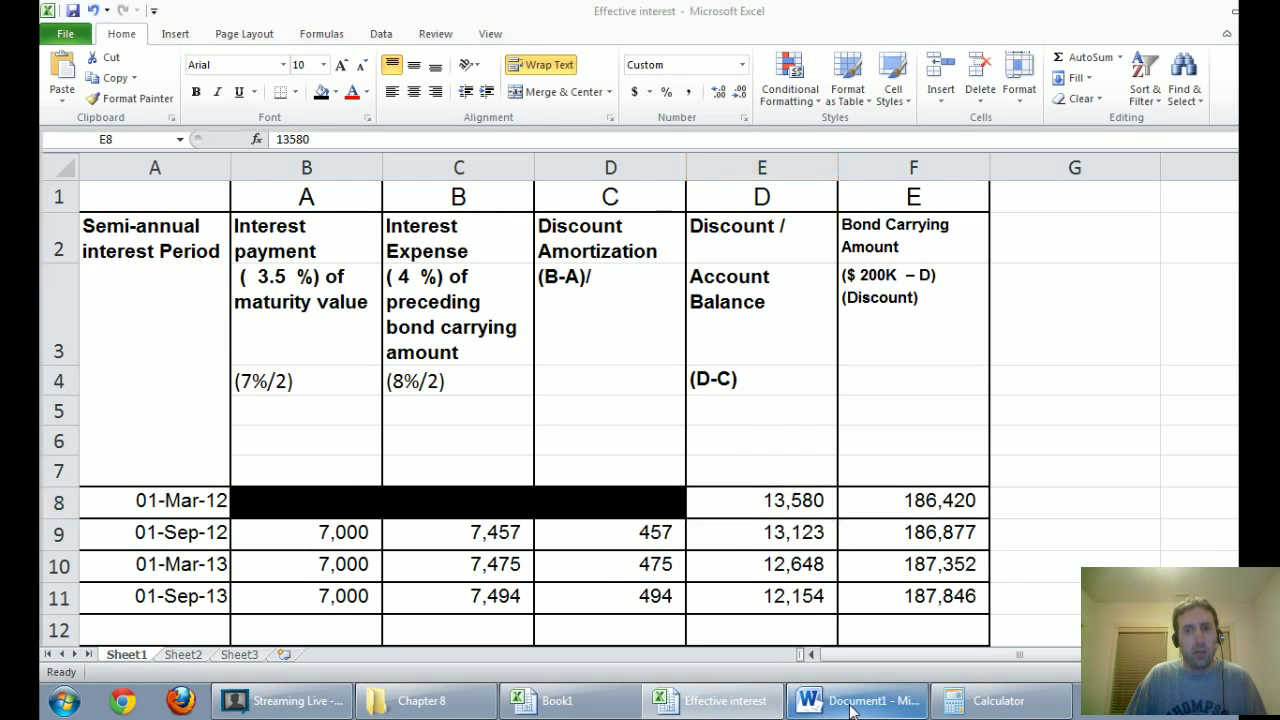
{"action": "scroll", "coordinate": [410, 478], "scroll_direction": "down", "scroll_amount": 1}
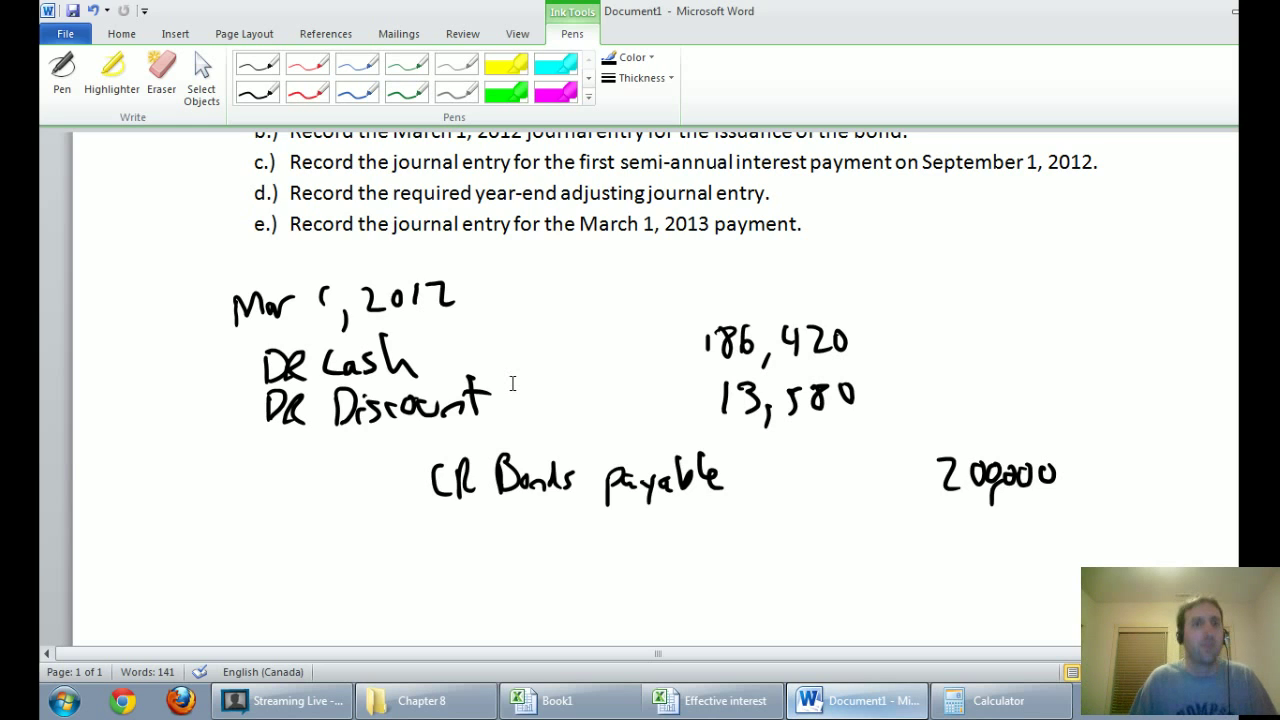
Step: Highlight requirement c, and handwrite the date Sept 1, 2012 with the black pen below the Mar 1, 2012 journal entry
{"action": "scroll", "coordinate": [512, 383], "scroll_direction": "up", "scroll_amount": 2}
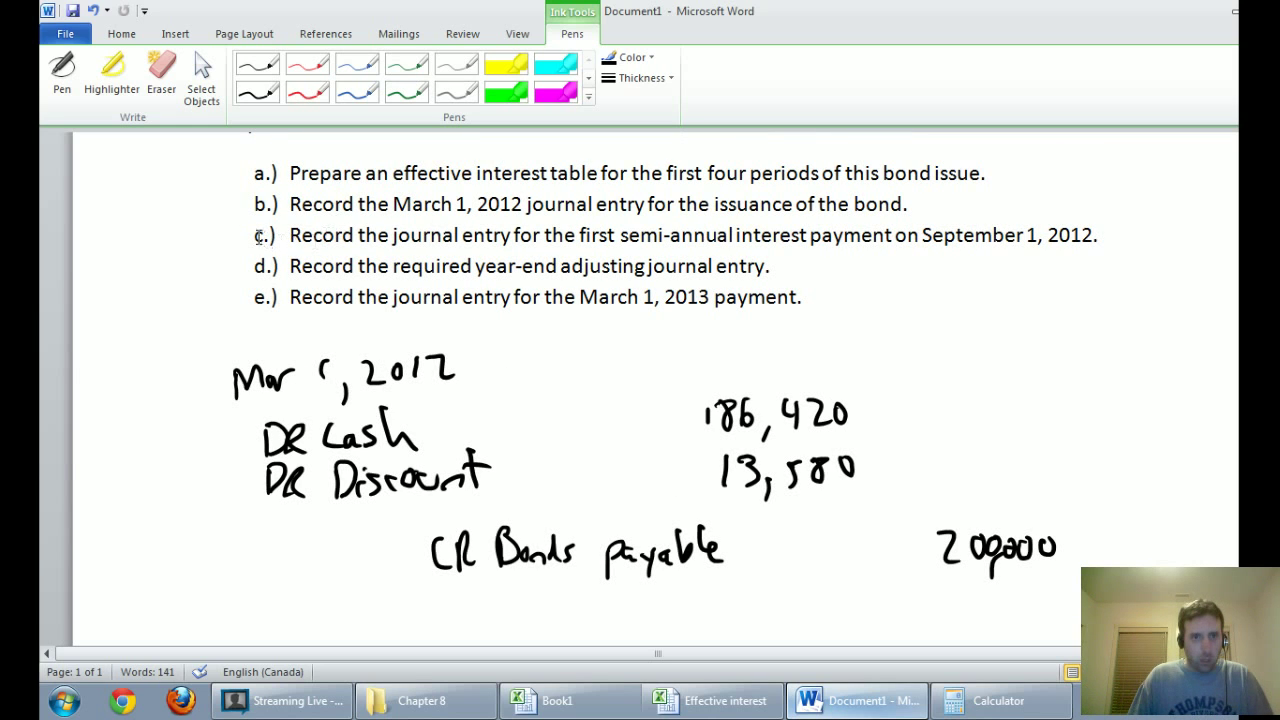
{"action": "left_click", "coordinate": [190, 236]}
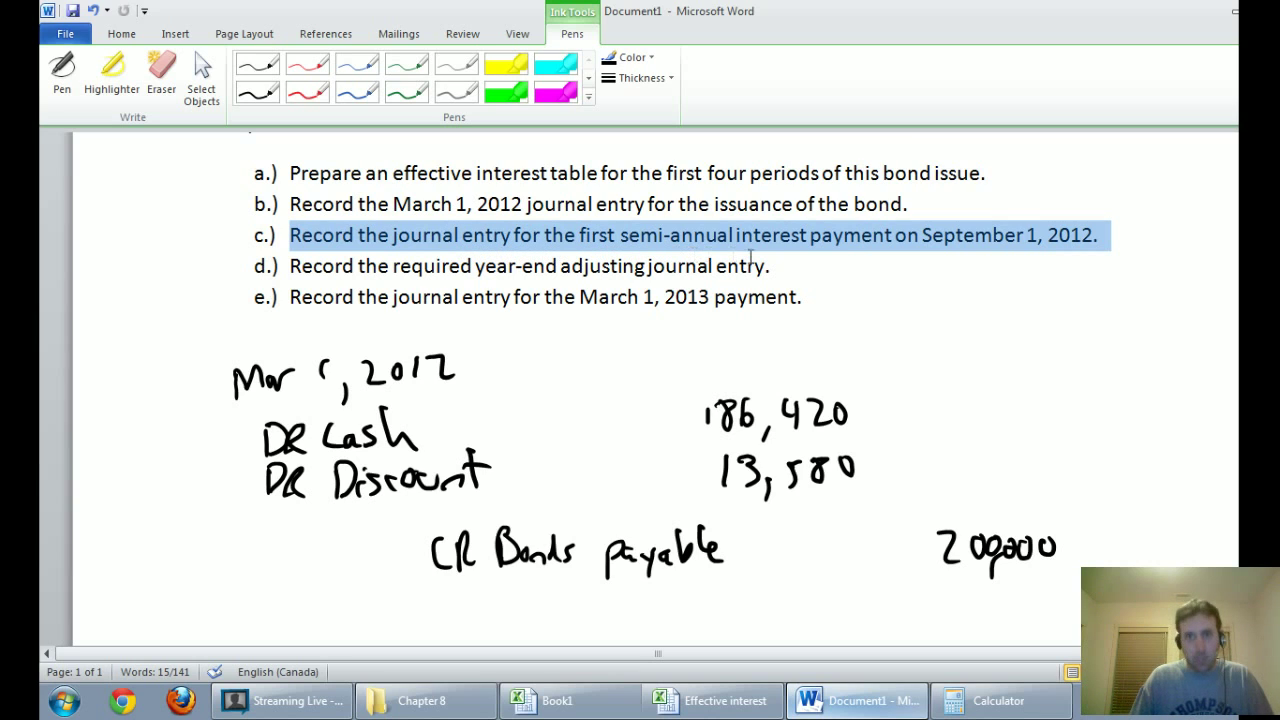
{"action": "scroll", "coordinate": [792, 263], "scroll_direction": "down", "scroll_amount": 2}
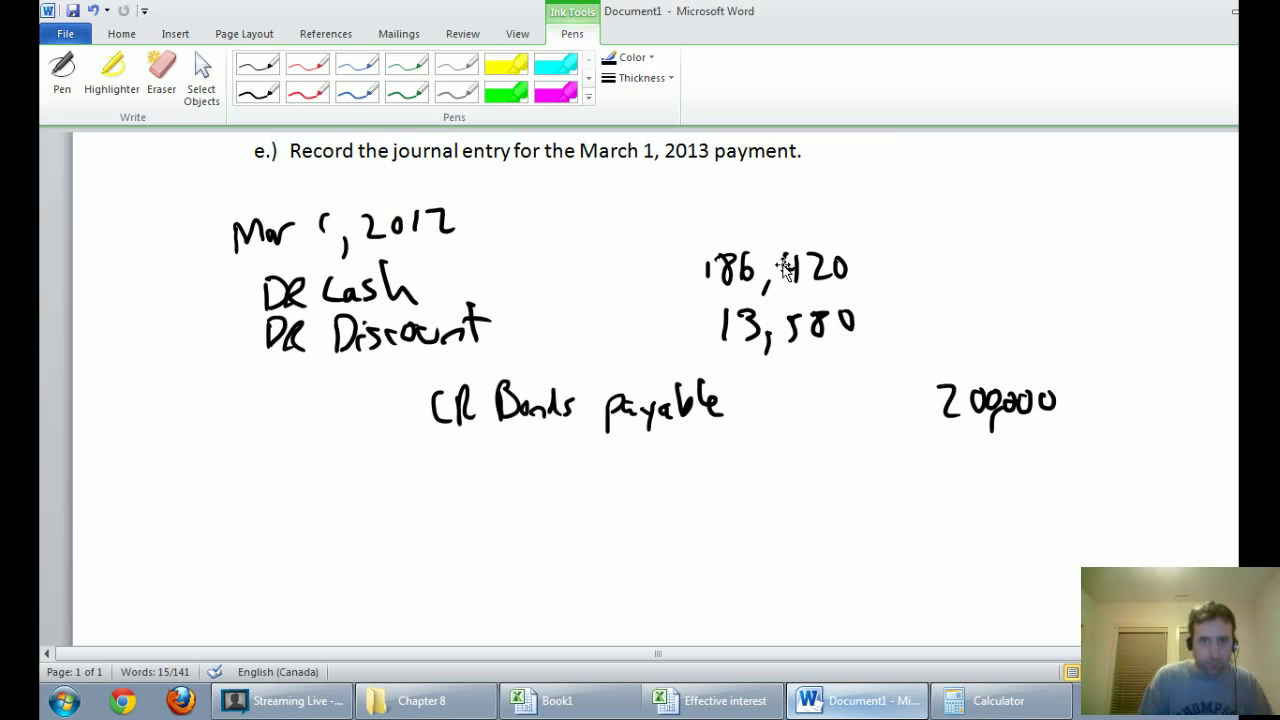
{"action": "left_click", "coordinate": [262, 96]}
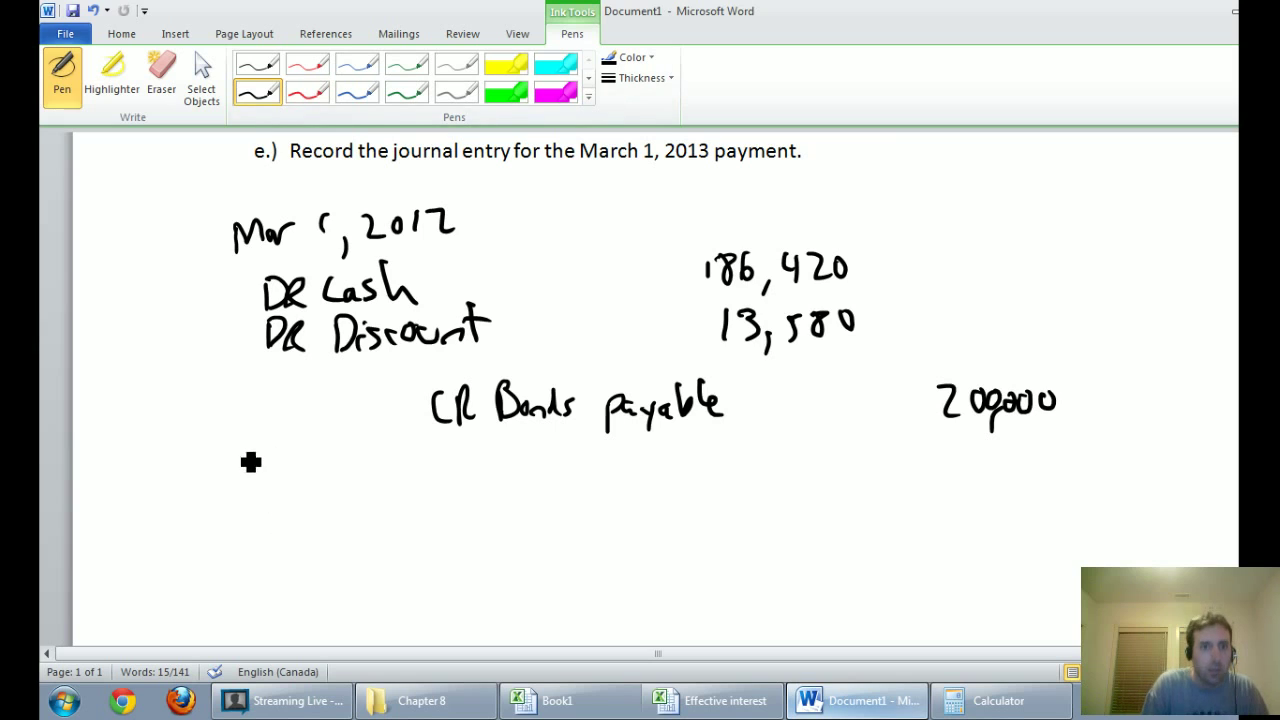
{"action": "mouse_move", "coordinate": [255, 466]}
{"action": "left_mouse_down"}
{"action": "mouse_move", "coordinate": [250, 493]}
{"action": "mouse_move", "coordinate": [320, 480]}
{"action": "mouse_move", "coordinate": [338, 500]}
{"action": "mouse_move", "coordinate": [403, 483]}
{"action": "mouse_move", "coordinate": [455, 497]}
{"action": "left_mouse_up"}
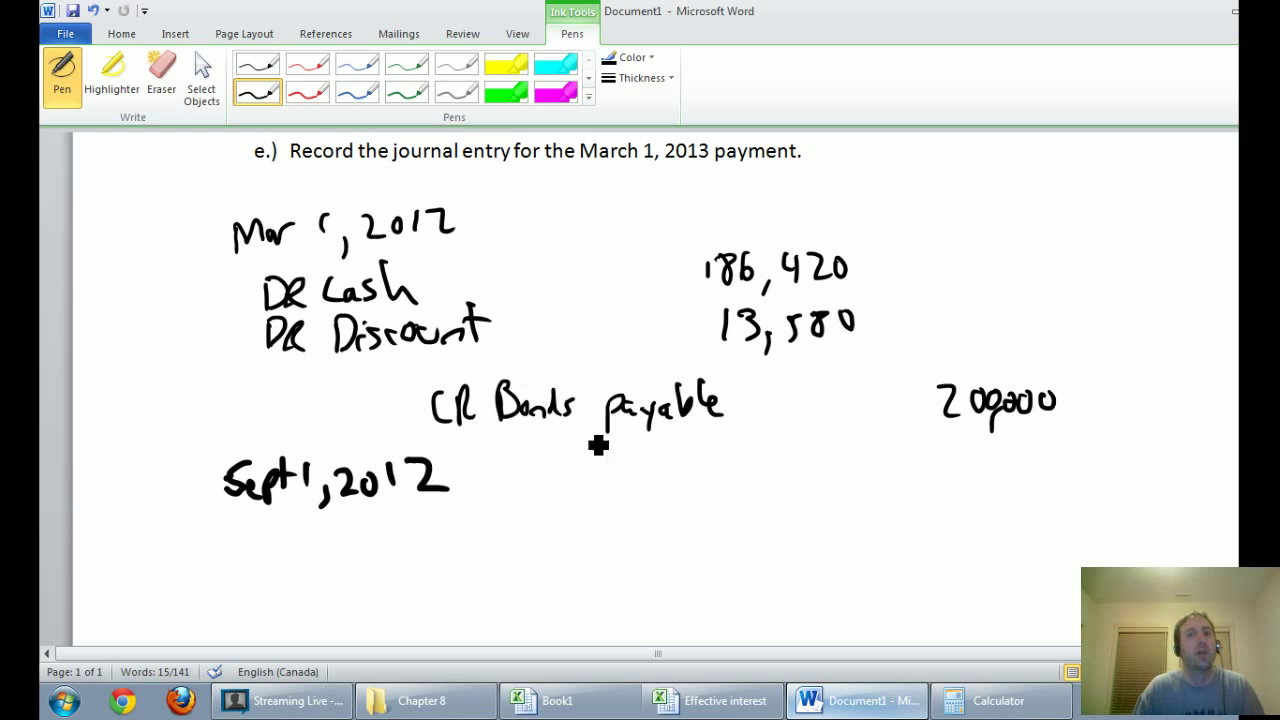
{"action": "scroll", "coordinate": [609, 388], "scroll_direction": "down", "scroll_amount": 2}
{"action": "scroll", "coordinate": [609, 388], "scroll_direction": "up", "scroll_amount": 2}
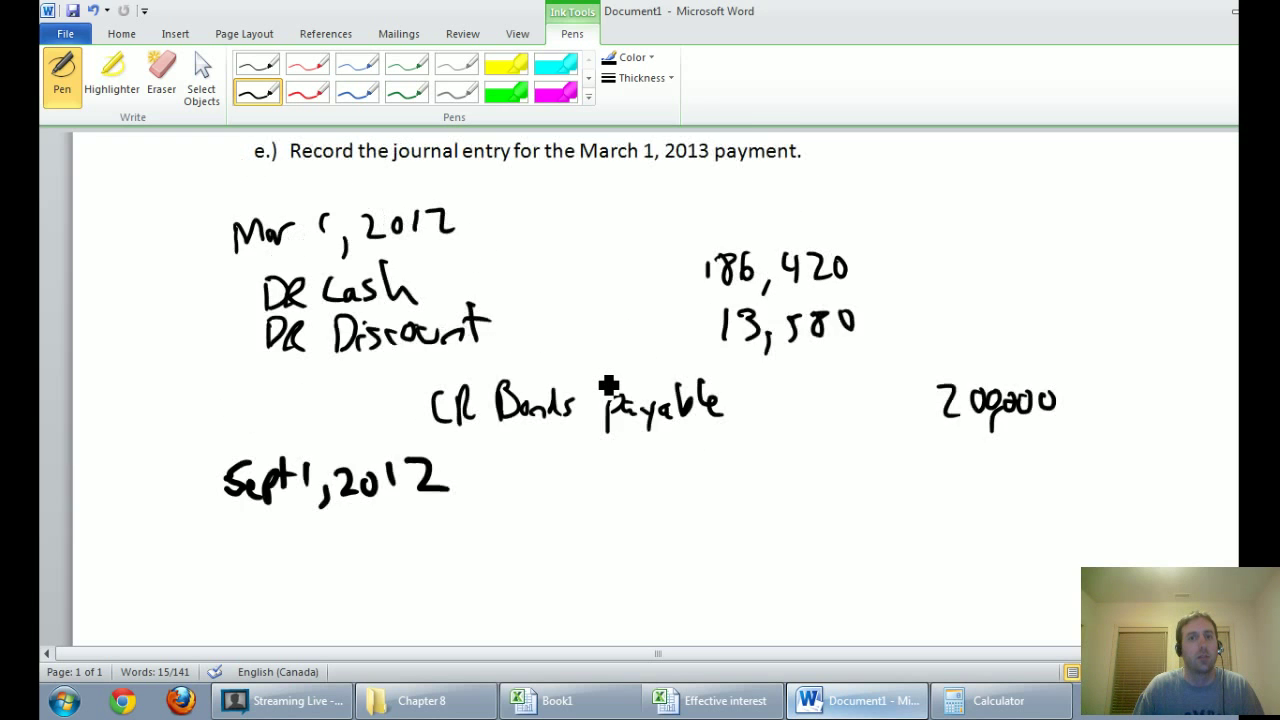
{"action": "scroll", "coordinate": [608, 386], "scroll_direction": "down", "scroll_amount": 4}
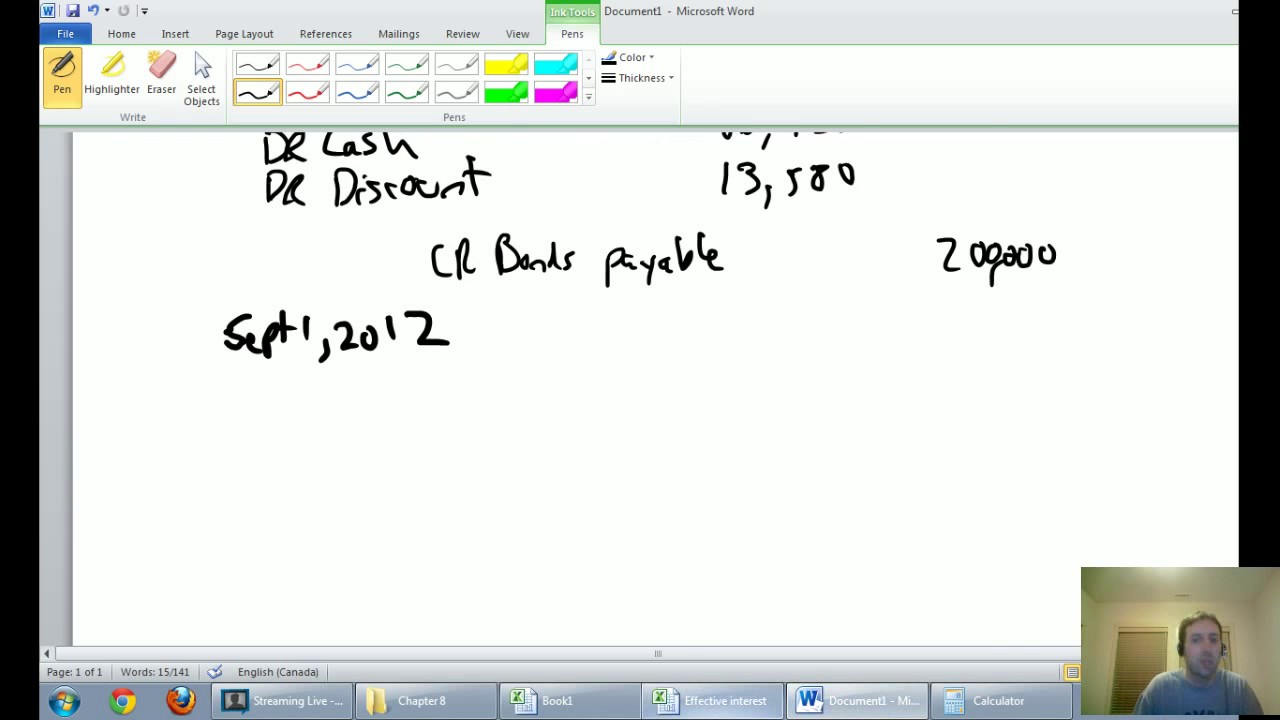
Step: Switch to the Effective interest workbook, fill the 01-Sep-12 row 9 with yellow, and return to the Word document
{"action": "left_click", "coordinate": [708, 700]}
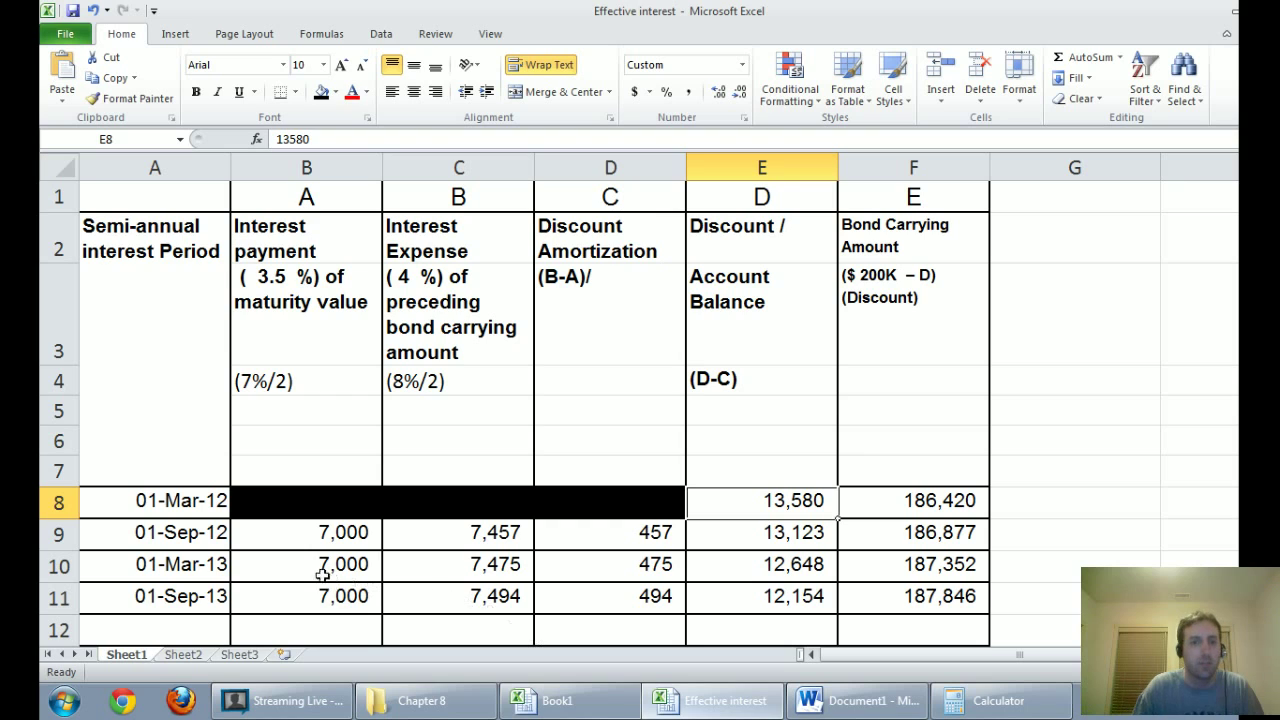
{"action": "left_click", "coordinate": [57, 530]}
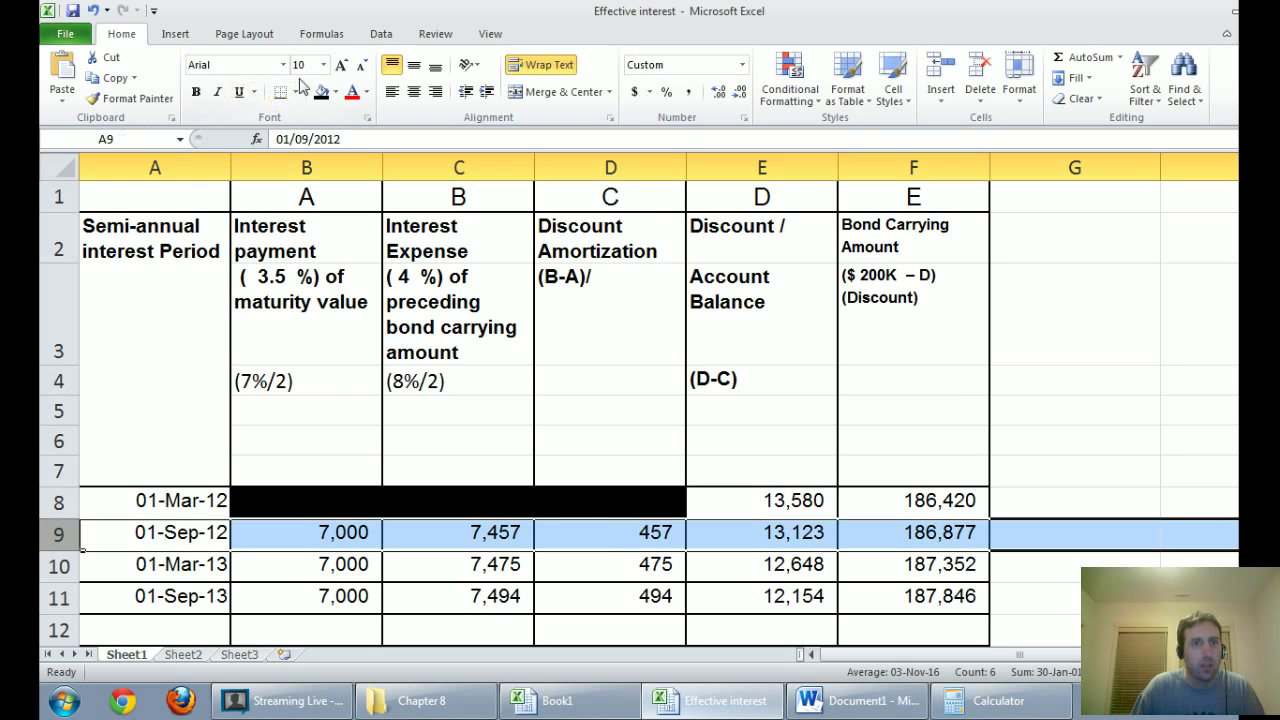
{"action": "left_click", "coordinate": [335, 92]}
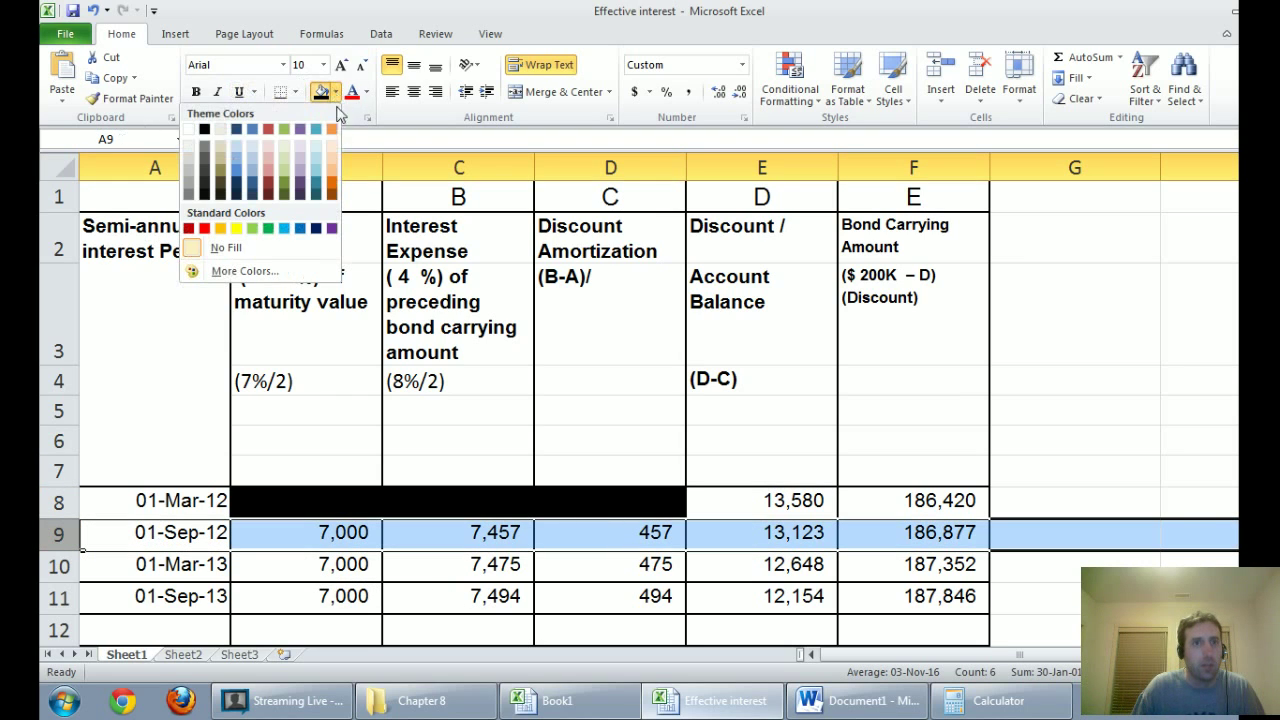
{"action": "left_click", "coordinate": [236, 228]}
{"action": "left_click", "coordinate": [487, 375]}
{"action": "left_click", "coordinate": [350, 534]}
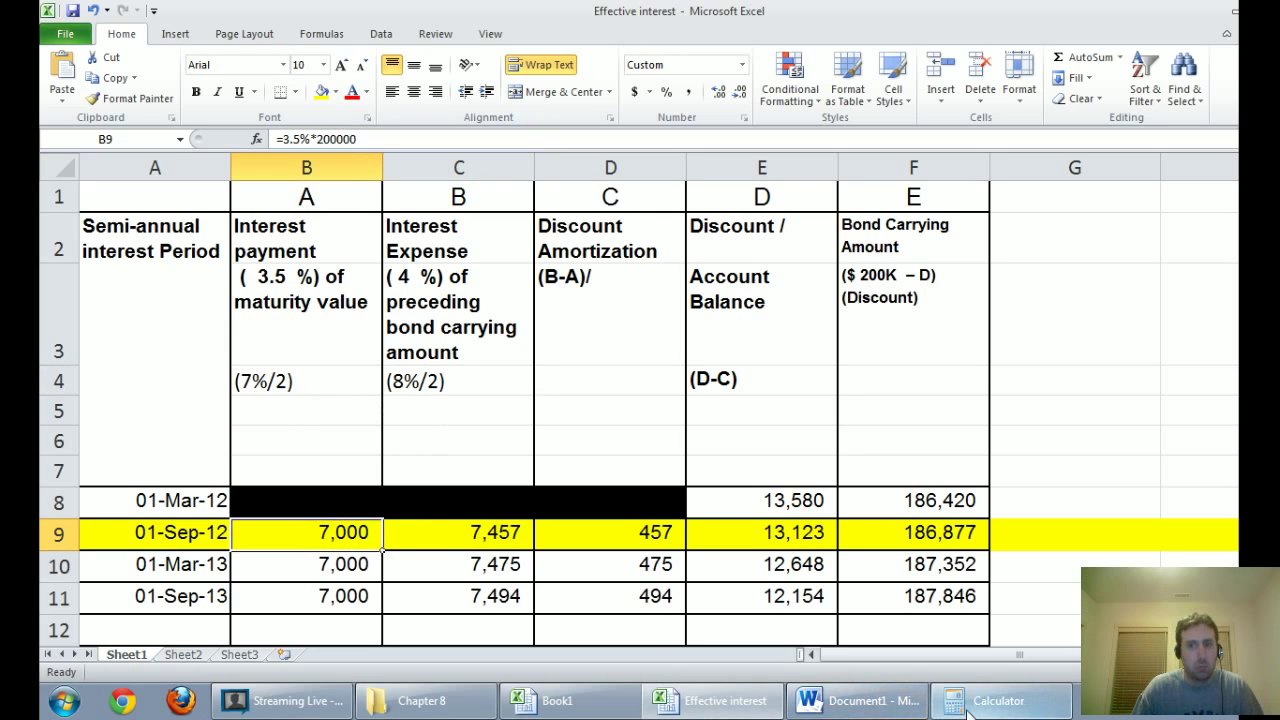
{"action": "left_click", "coordinate": [900, 703]}
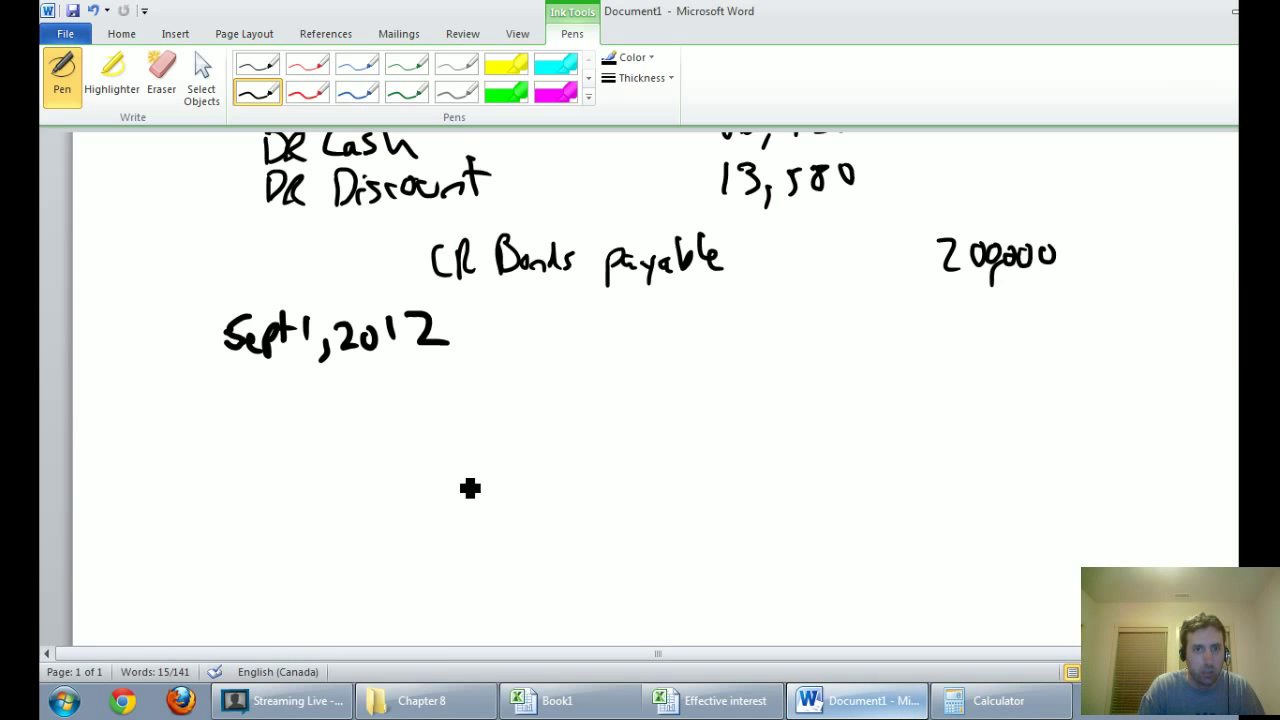
Step: Handwrite the credit line CR Cash with the amount 7,000 under Sept 1, 2012, leaving room above it for the debit
{"action": "left_click_drag", "start_coordinate": [463, 478], "coordinate": [462, 494]}
{"action": "mouse_move", "coordinate": [476, 471]}
{"action": "left_mouse_down"}
{"action": "mouse_move", "coordinate": [487, 497]}
{"action": "mouse_move", "coordinate": [557, 503]}
{"action": "mouse_move", "coordinate": [614, 486]}
{"action": "left_mouse_up"}
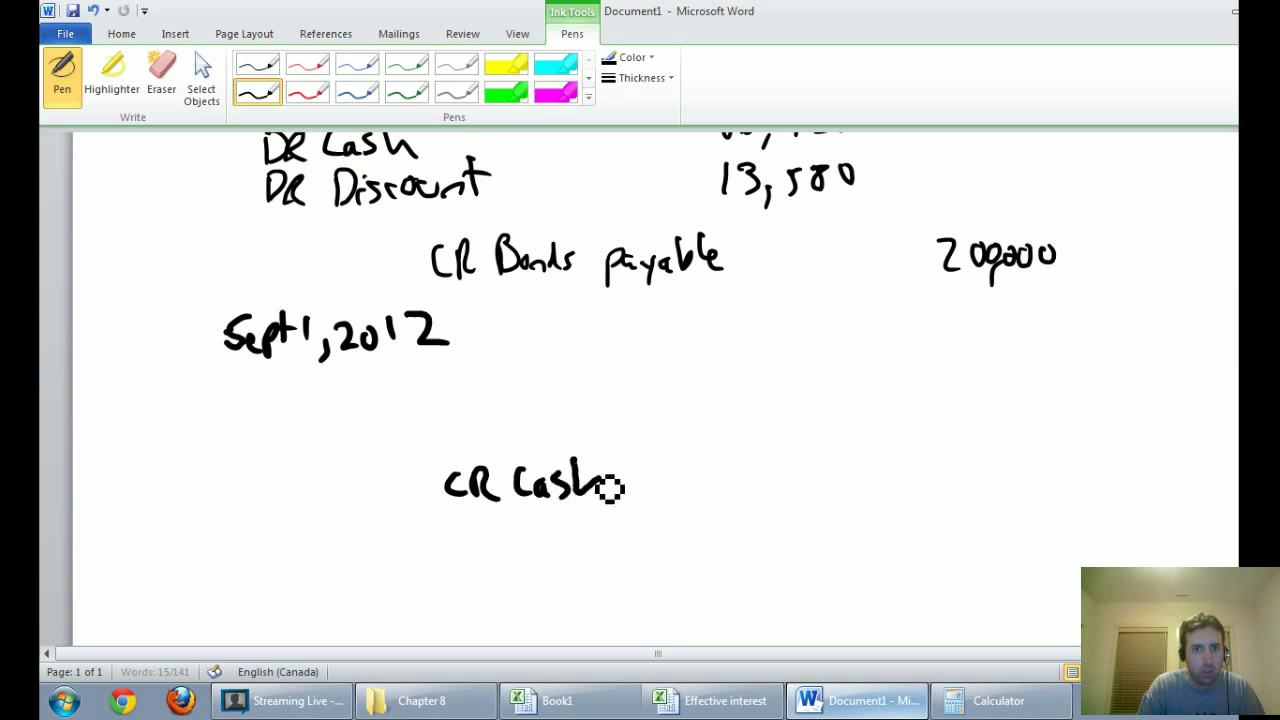
{"action": "left_click_drag", "start_coordinate": [948, 482], "coordinate": [981, 516]}
{"action": "left_click_drag", "start_coordinate": [1002, 488], "coordinate": [1021, 488]}
{"action": "left_click_drag", "start_coordinate": [1036, 486], "coordinate": [1045, 488]}
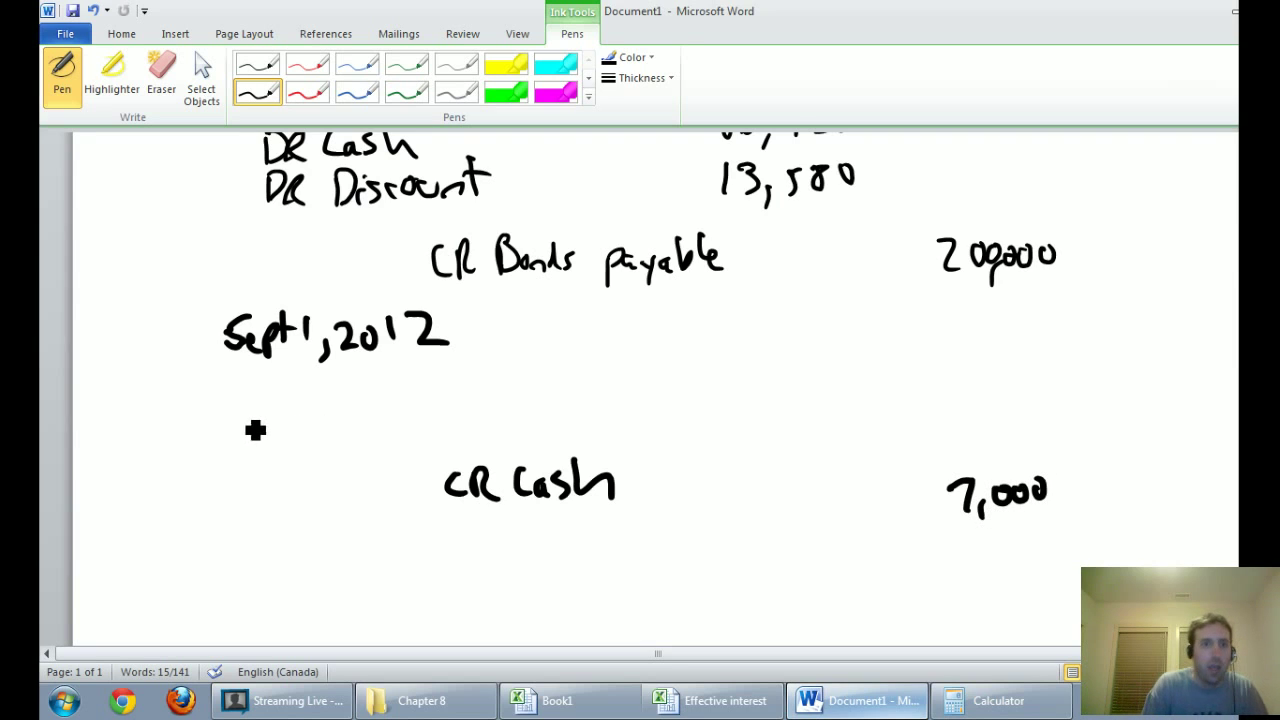
Step: Handwrite DR below Sept 1, 2012, look up the 01-Sep-12 interest expense in C9 of the Effective interest workbook, and return to Word
{"action": "left_click_drag", "start_coordinate": [240, 381], "coordinate": [256, 412]}
{"action": "left_click_drag", "start_coordinate": [262, 386], "coordinate": [280, 405]}
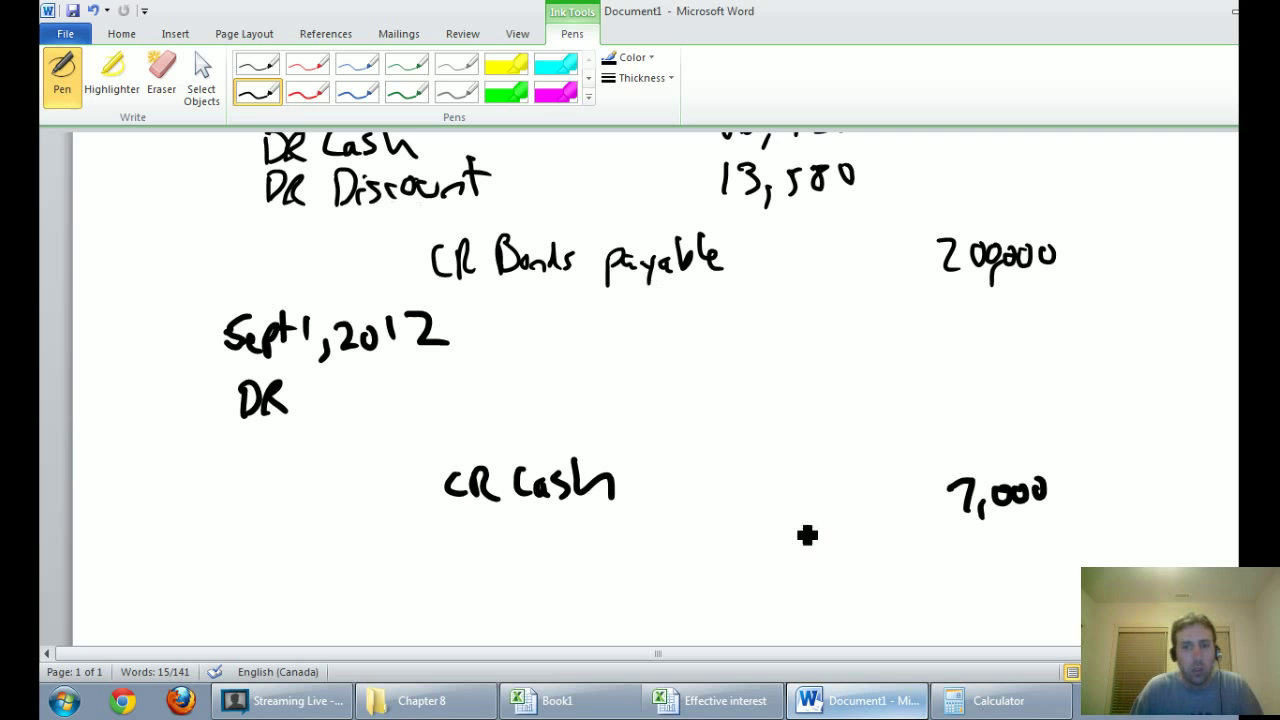
{"action": "left_click", "coordinate": [728, 702]}
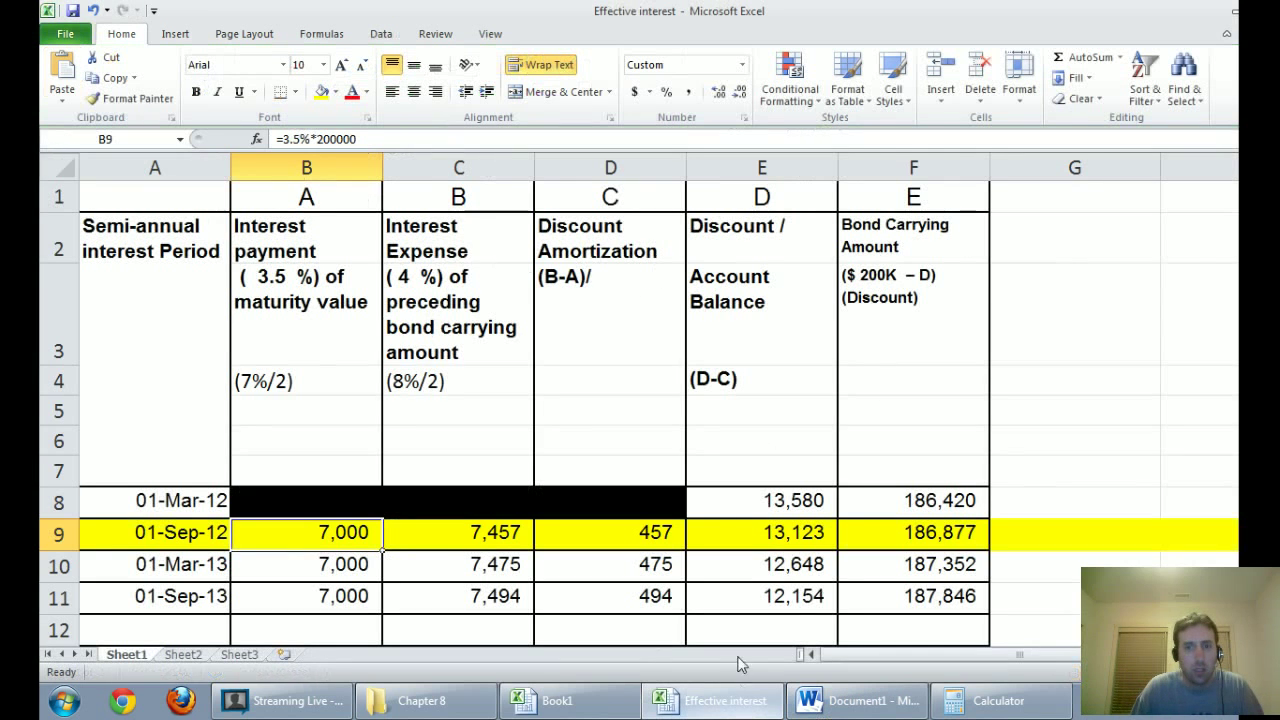
{"action": "left_click", "coordinate": [443, 250]}
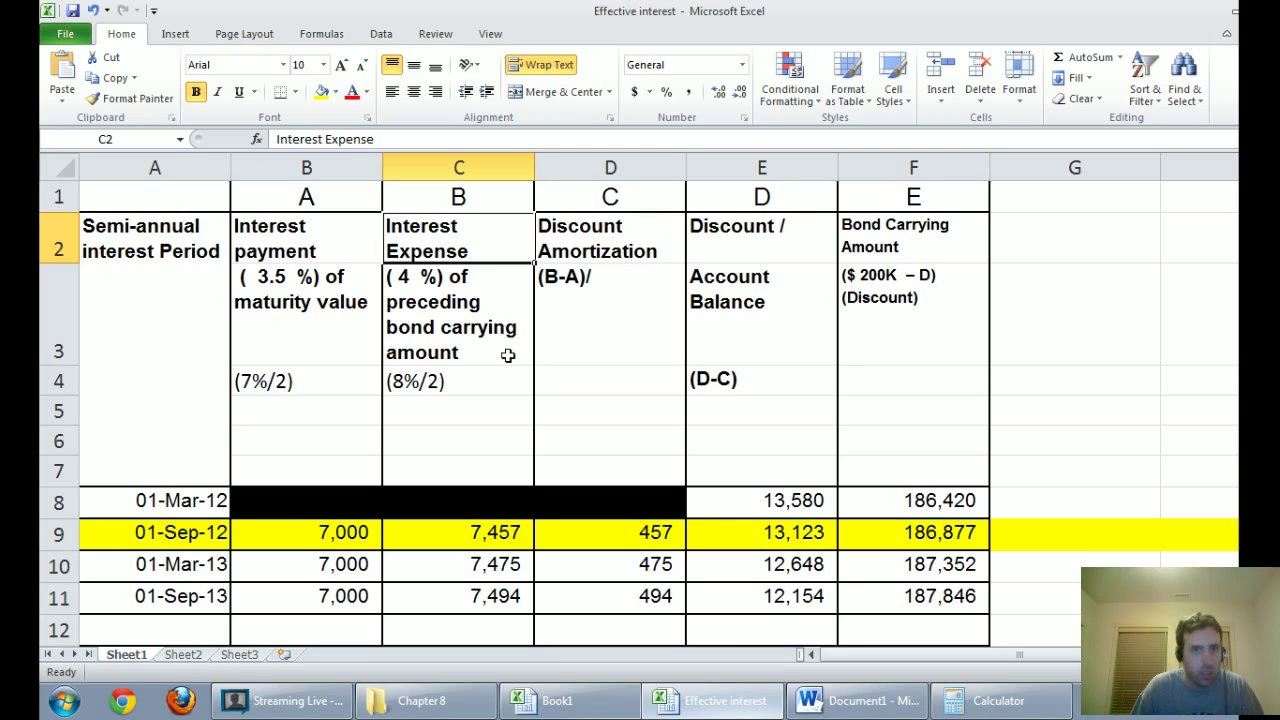
{"action": "left_click", "coordinate": [503, 541]}
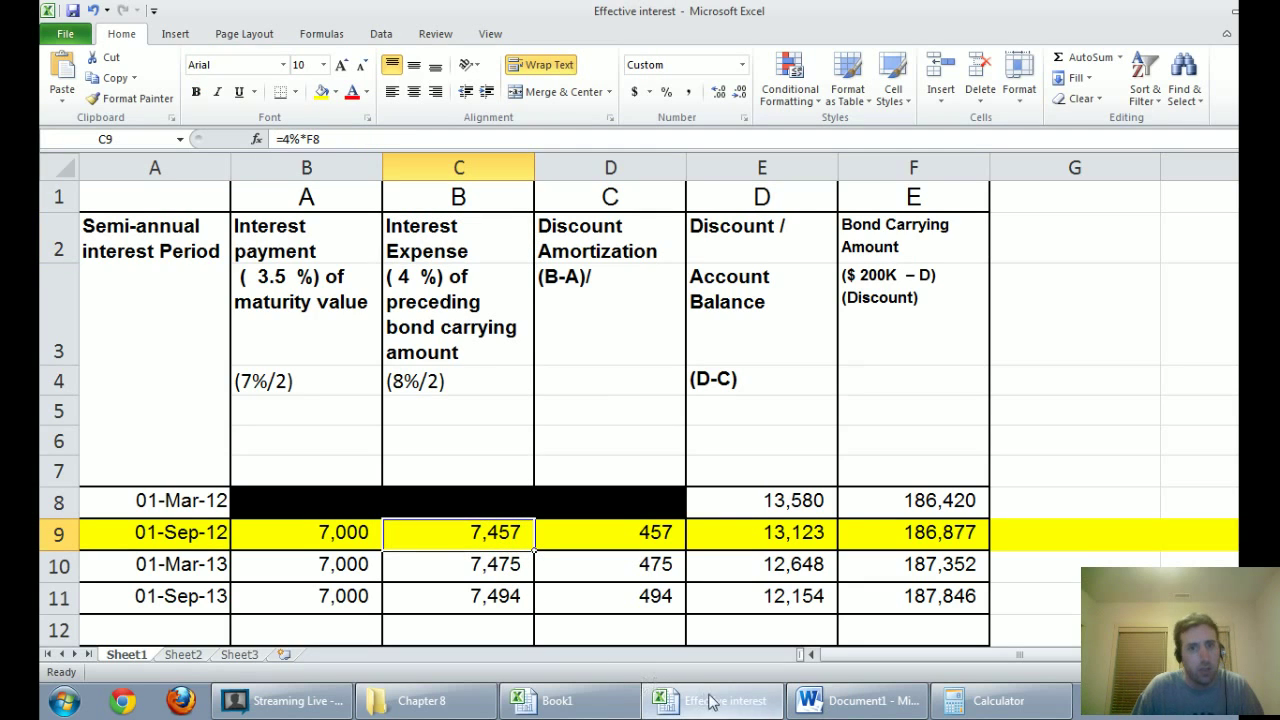
{"action": "left_click", "coordinate": [900, 710]}
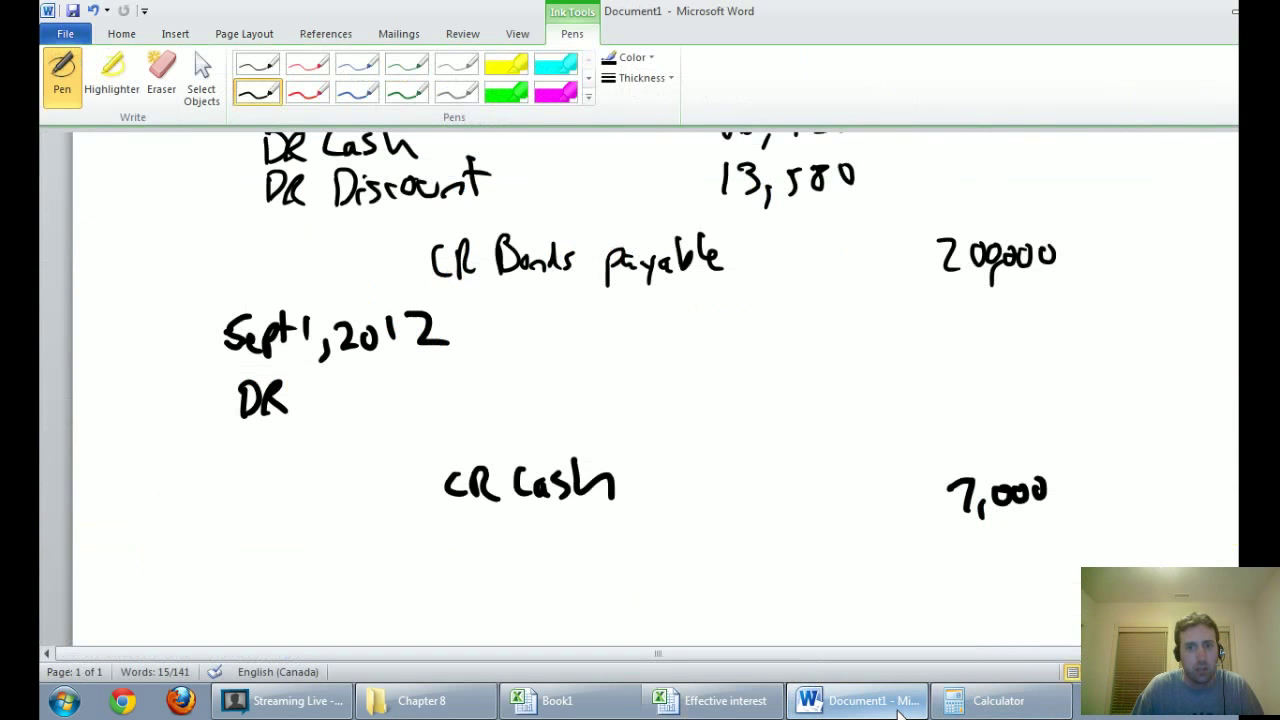
Step: Handwrite Interest expense and 7457 after DR, and add the credit amount 457 above the 7,000
{"action": "mouse_move", "coordinate": [324, 374]}
{"action": "left_mouse_down"}
{"action": "mouse_move", "coordinate": [324, 404]}
{"action": "mouse_move", "coordinate": [338, 403]}
{"action": "left_mouse_up"}
{"action": "mouse_move", "coordinate": [310, 373]}
{"action": "left_mouse_down"}
{"action": "mouse_move", "coordinate": [371, 380]}
{"action": "mouse_move", "coordinate": [420, 409]}
{"action": "mouse_move", "coordinate": [443, 397]}
{"action": "mouse_move", "coordinate": [560, 412]}
{"action": "mouse_move", "coordinate": [575, 400]}
{"action": "left_mouse_up"}
{"action": "mouse_move", "coordinate": [730, 378]}
{"action": "left_mouse_down"}
{"action": "mouse_move", "coordinate": [757, 405]}
{"action": "mouse_move", "coordinate": [790, 392]}
{"action": "left_mouse_up"}
{"action": "mouse_move", "coordinate": [800, 370]}
{"action": "left_mouse_down"}
{"action": "mouse_move", "coordinate": [808, 394]}
{"action": "mouse_move", "coordinate": [850, 398]}
{"action": "left_mouse_up"}
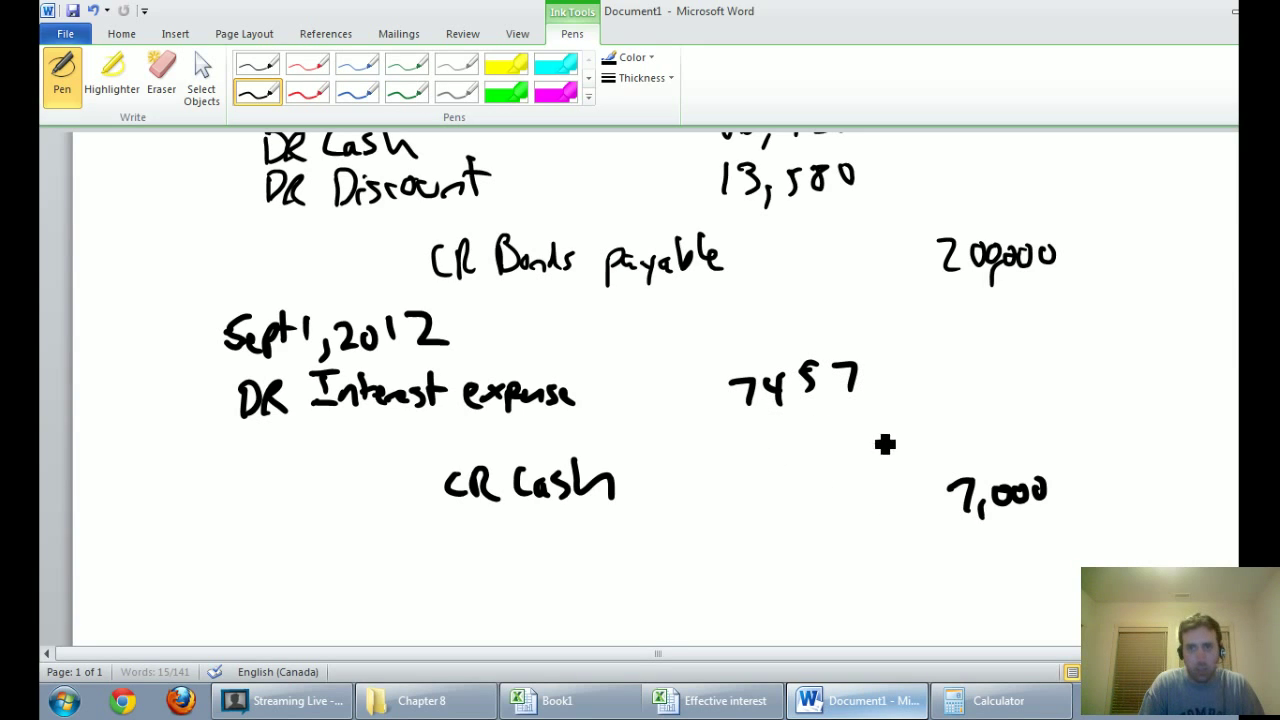
{"action": "left_click_drag", "start_coordinate": [950, 412], "coordinate": [966, 440]}
{"action": "mouse_move", "coordinate": [984, 412]}
{"action": "left_mouse_down"}
{"action": "mouse_move", "coordinate": [996, 443]}
{"action": "mouse_move", "coordinate": [1000, 413]}
{"action": "left_mouse_up"}
{"action": "left_click_drag", "start_coordinate": [1008, 414], "coordinate": [1016, 440]}
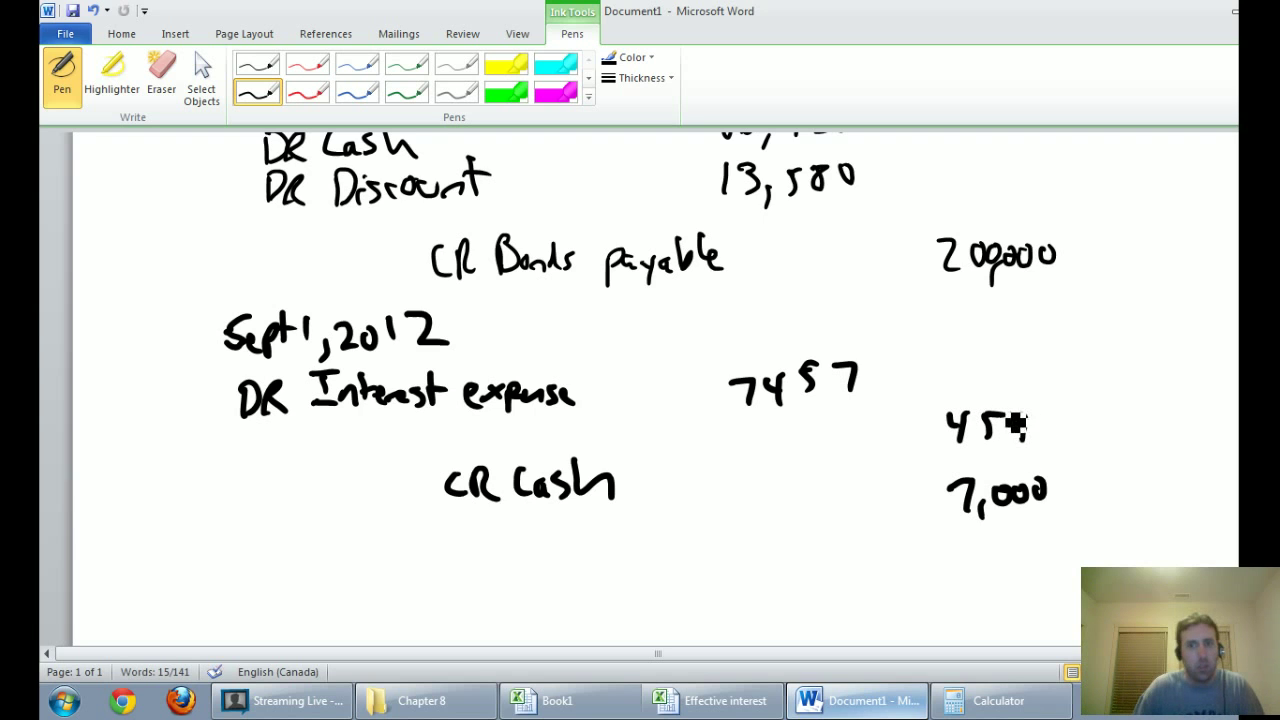
Step: Check the 01-Sep-12 discount amortization in D9 of the Effective interest workbook, and draw an arrow beside the 13,580 discount debit in Word
{"action": "left_click", "coordinate": [705, 705]}
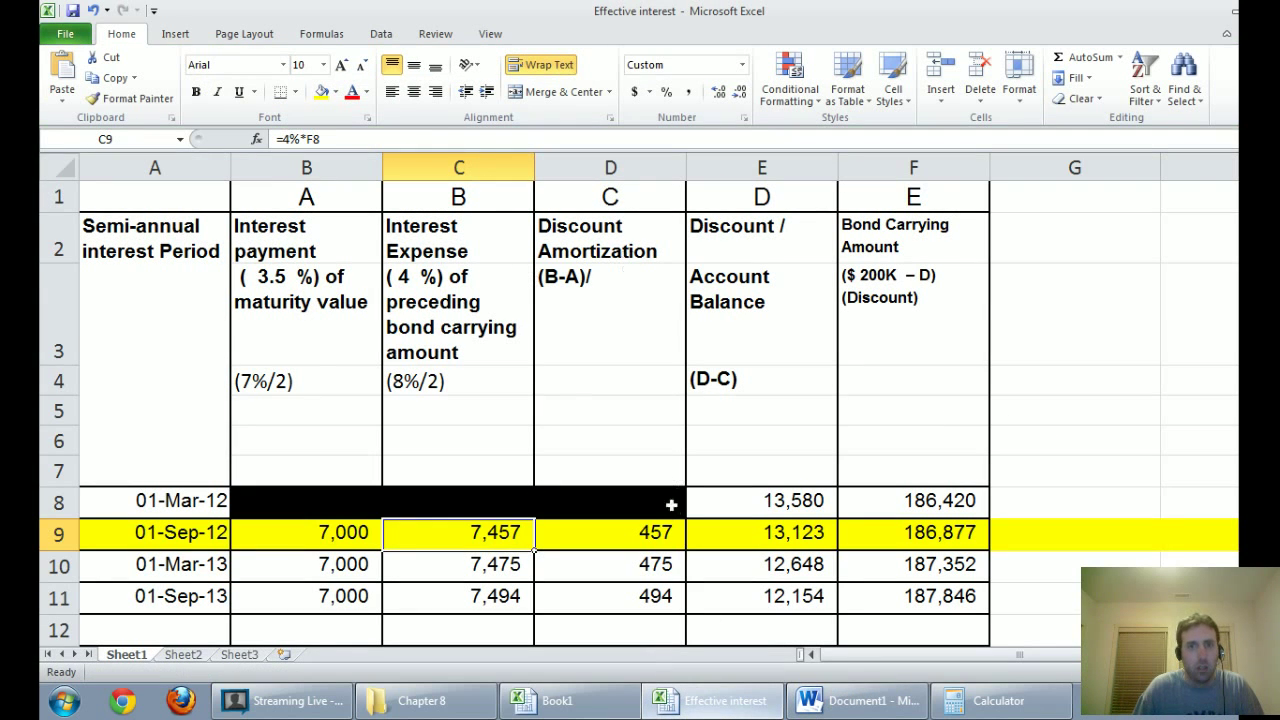
{"action": "left_click", "coordinate": [648, 532]}
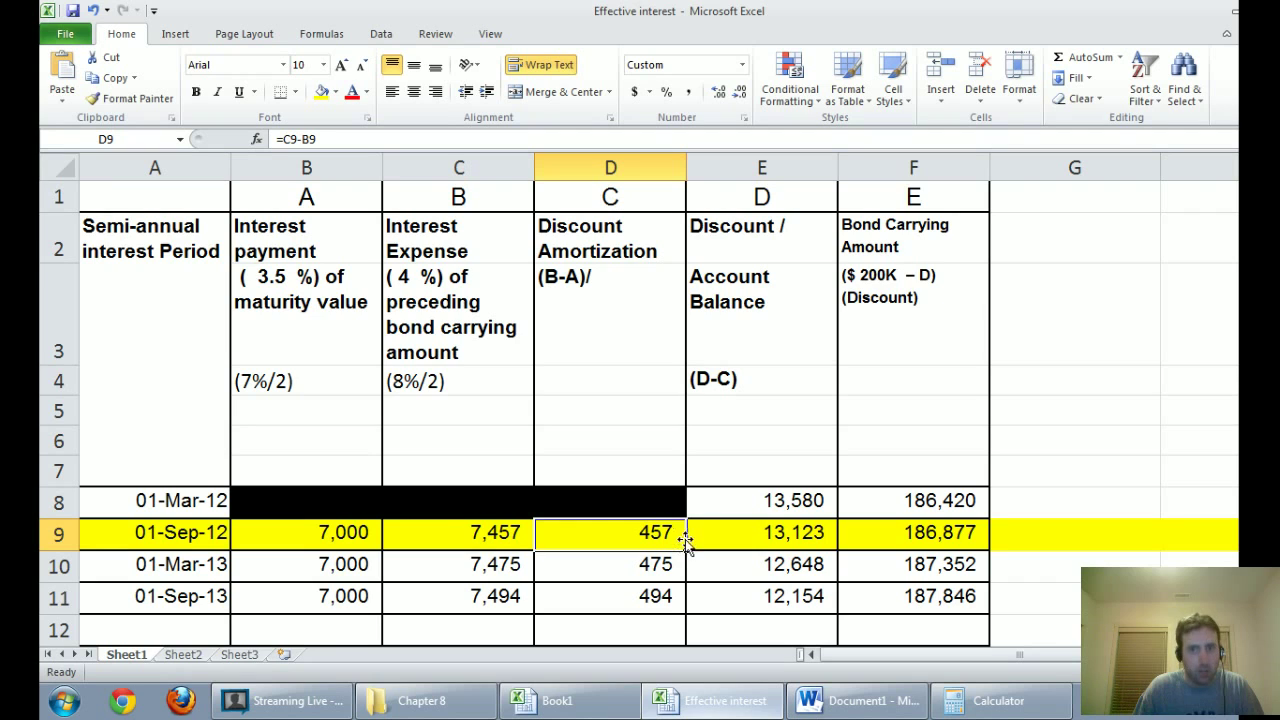
{"action": "left_click", "coordinate": [548, 701]}
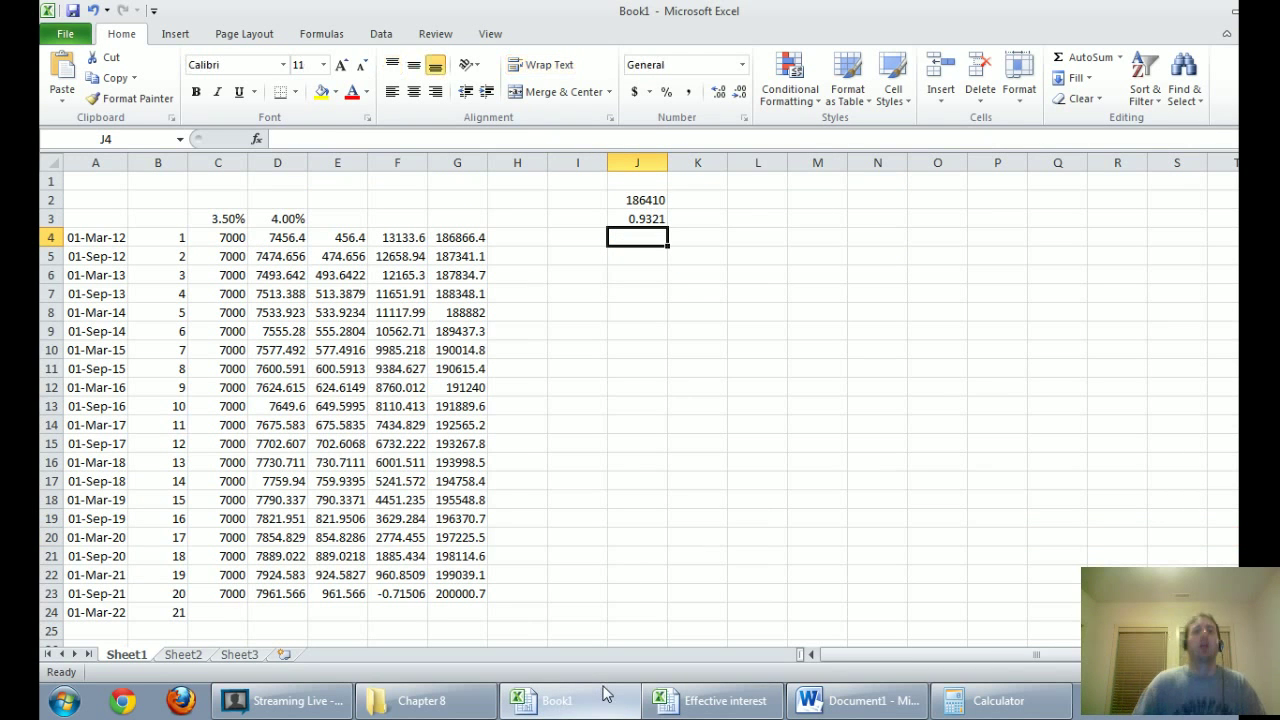
{"action": "left_click", "coordinate": [860, 702]}
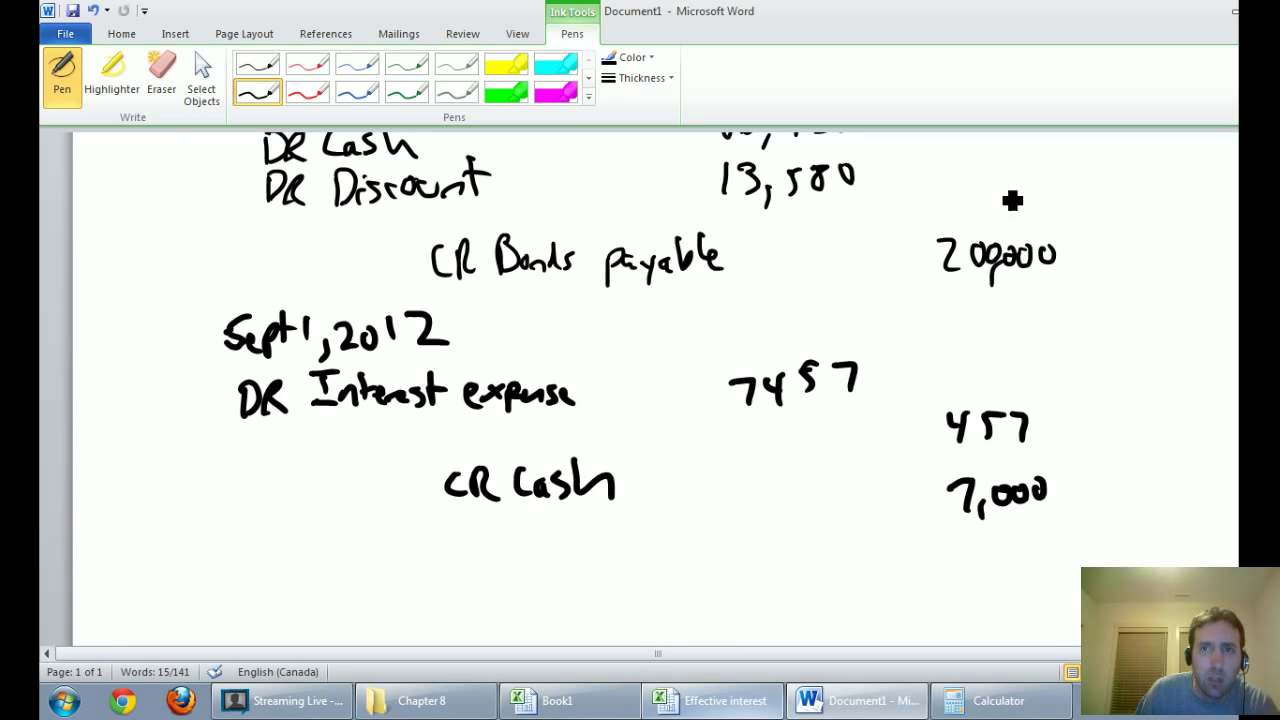
{"action": "mouse_move", "coordinate": [955, 178]}
{"action": "left_mouse_down"}
{"action": "mouse_move", "coordinate": [914, 180]}
{"action": "mouse_move", "coordinate": [932, 198]}
{"action": "left_mouse_up"}
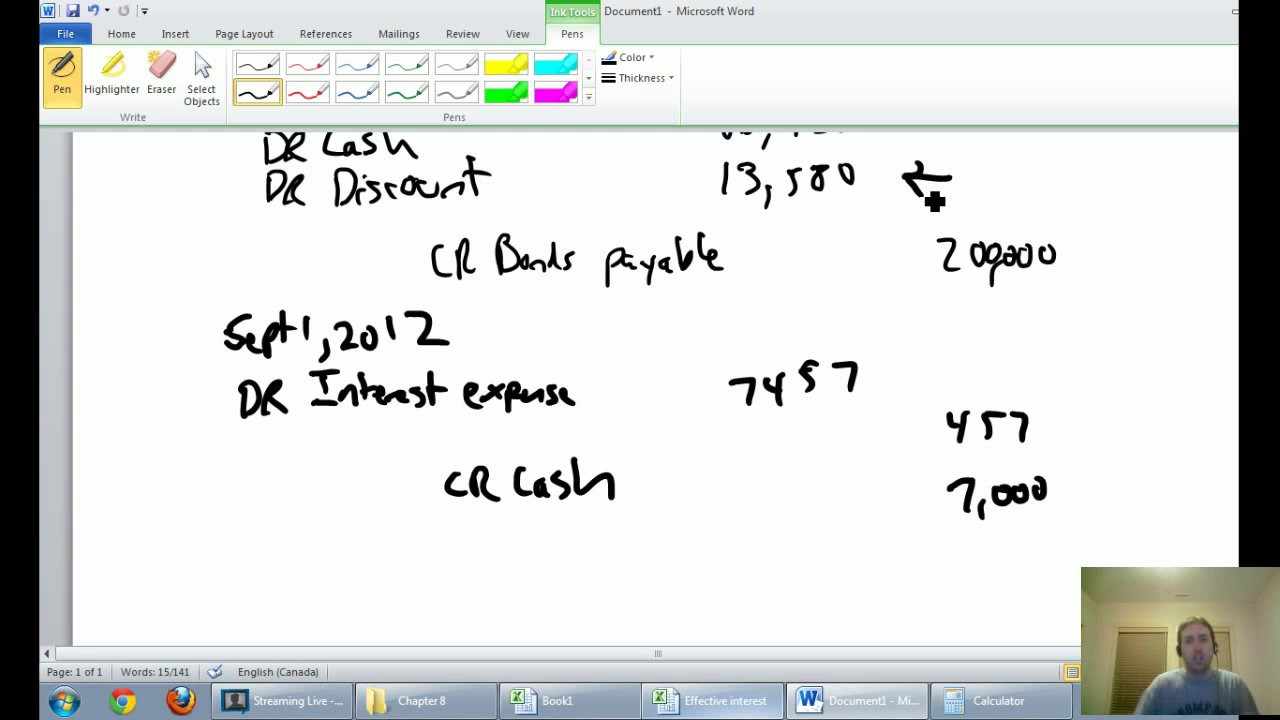
Step: Review the discount balances in the Effective interest workbook, and handwrite CR Discount on the 457 line of the Word journal entry
{"action": "left_click", "coordinate": [855, 701]}
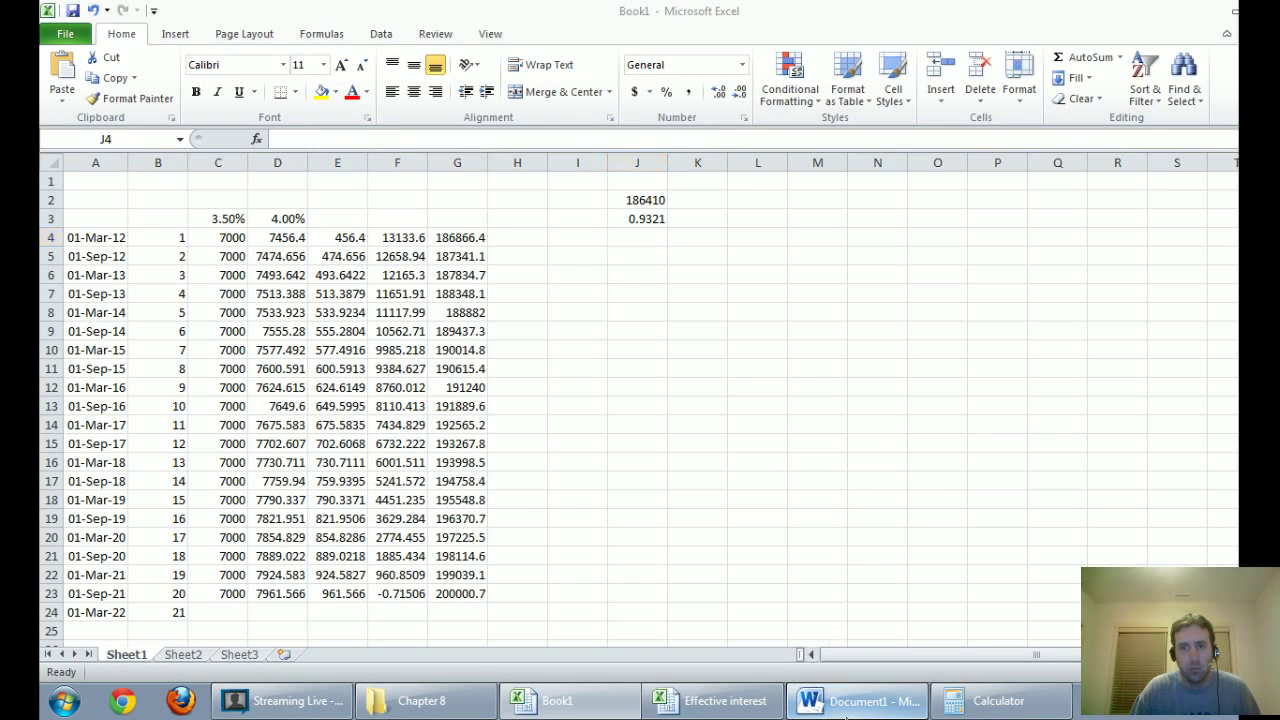
{"action": "left_click", "coordinate": [845, 705]}
{"action": "left_click", "coordinate": [730, 701]}
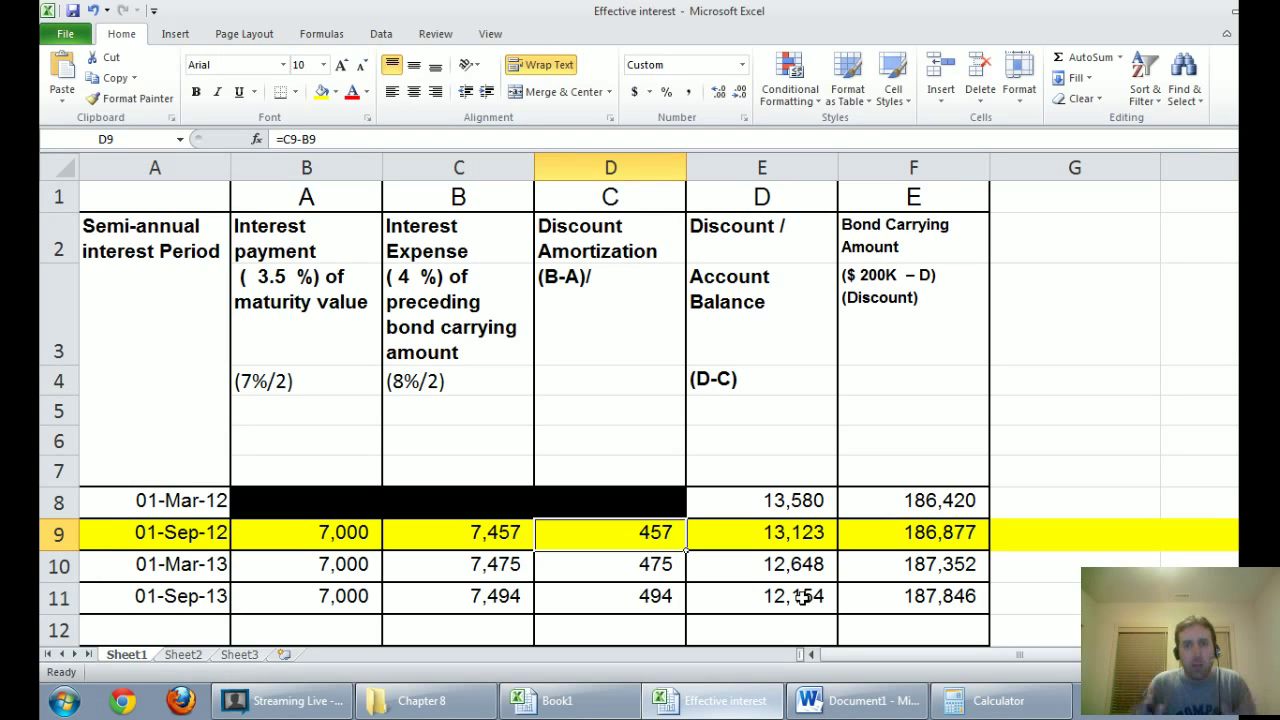
{"action": "left_click", "coordinate": [848, 700]}
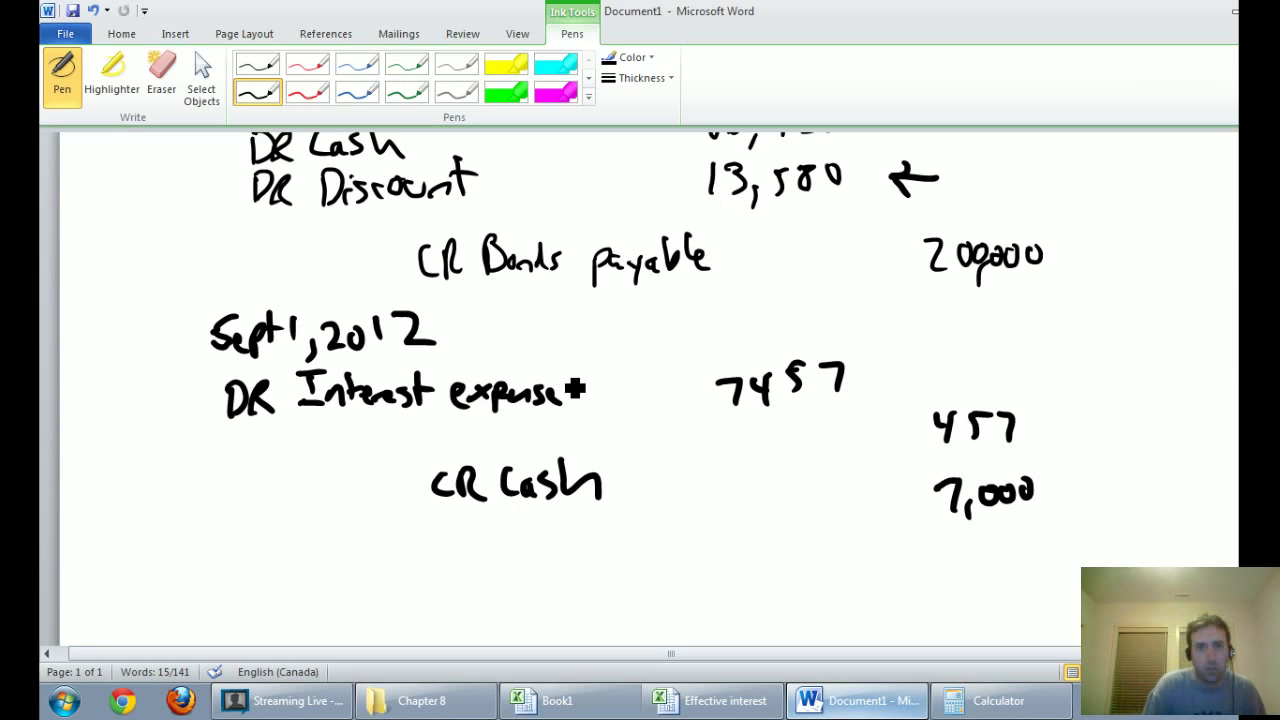
{"action": "mouse_move", "coordinate": [461, 429]}
{"action": "left_mouse_down"}
{"action": "mouse_move", "coordinate": [448, 452]}
{"action": "mouse_move", "coordinate": [660, 437]}
{"action": "left_mouse_up"}
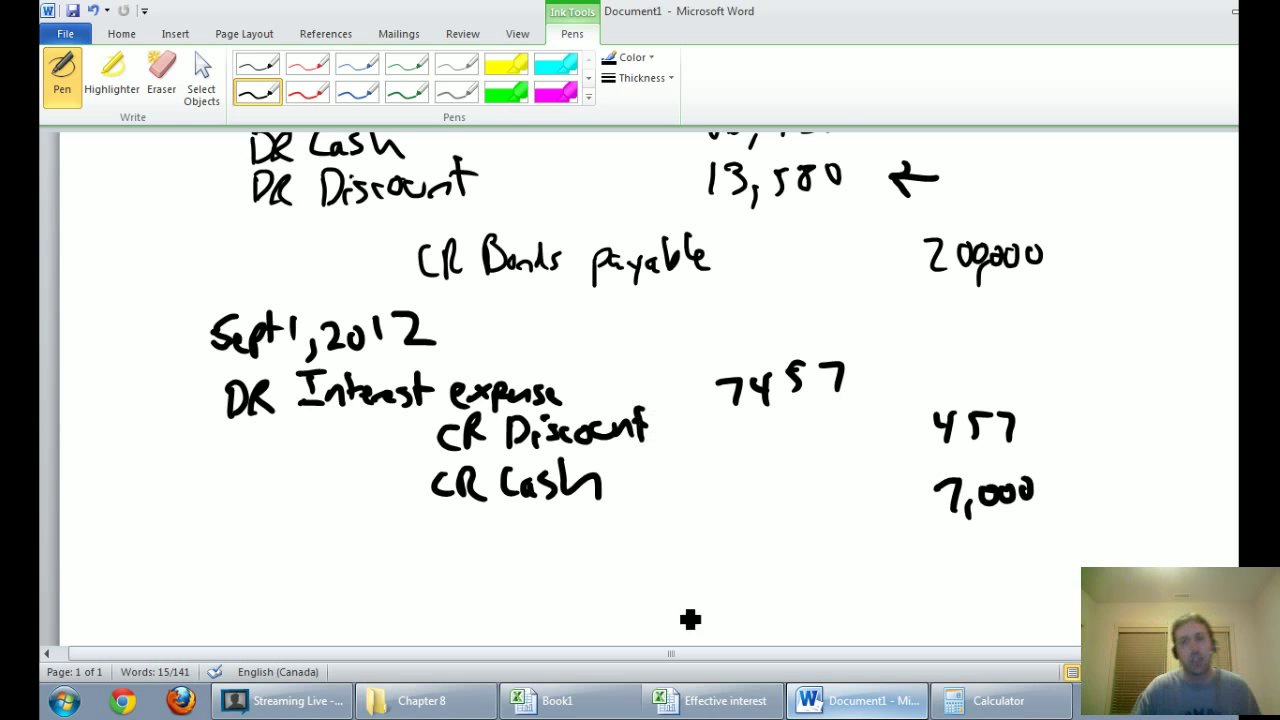
Step: Switch to the Effective interest workbook and replace the yellow fill of the 01-Sep-12 row 9 with white
{"action": "left_click", "coordinate": [715, 700]}
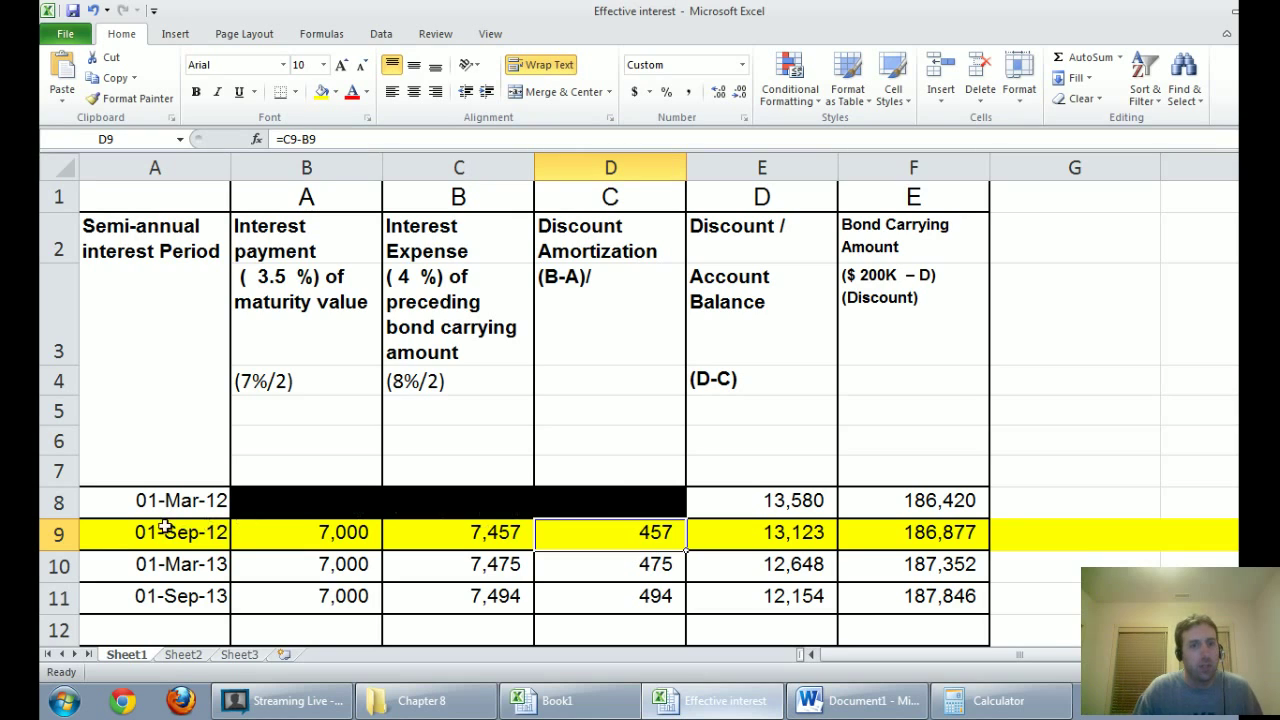
{"action": "left_click_drag", "start_coordinate": [157, 531], "coordinate": [1088, 524]}
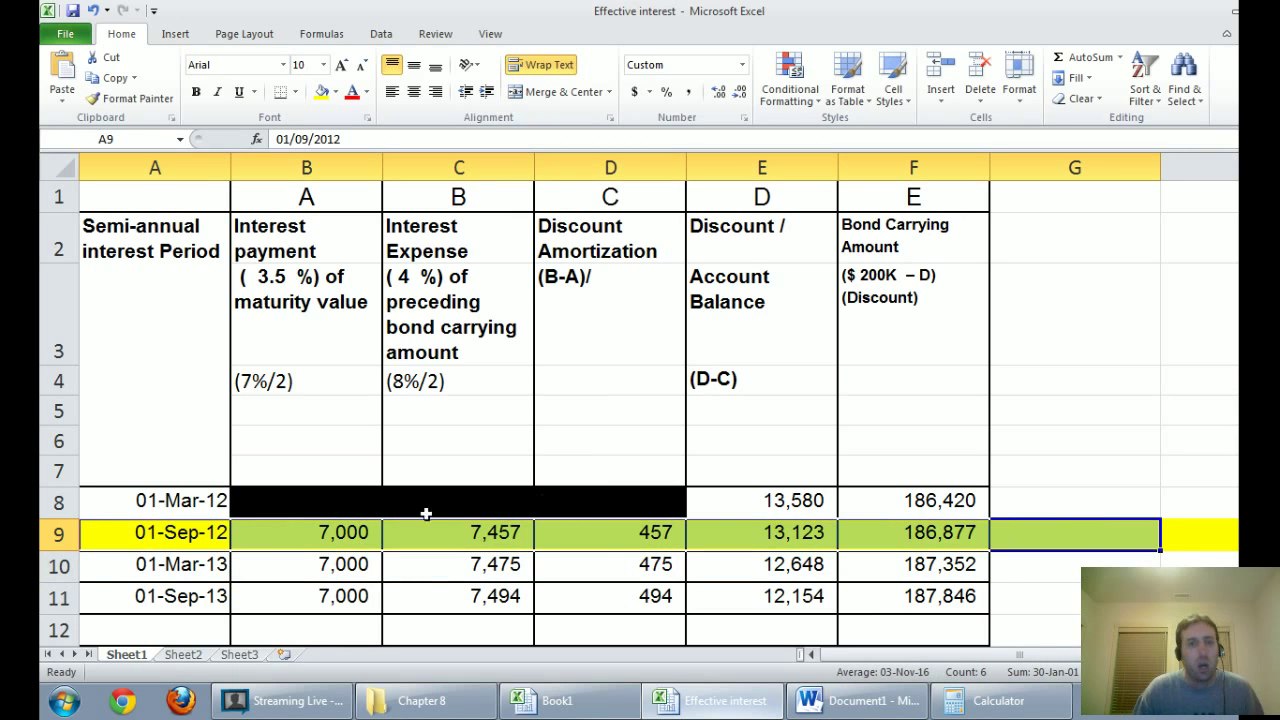
{"action": "left_click", "coordinate": [60, 531]}
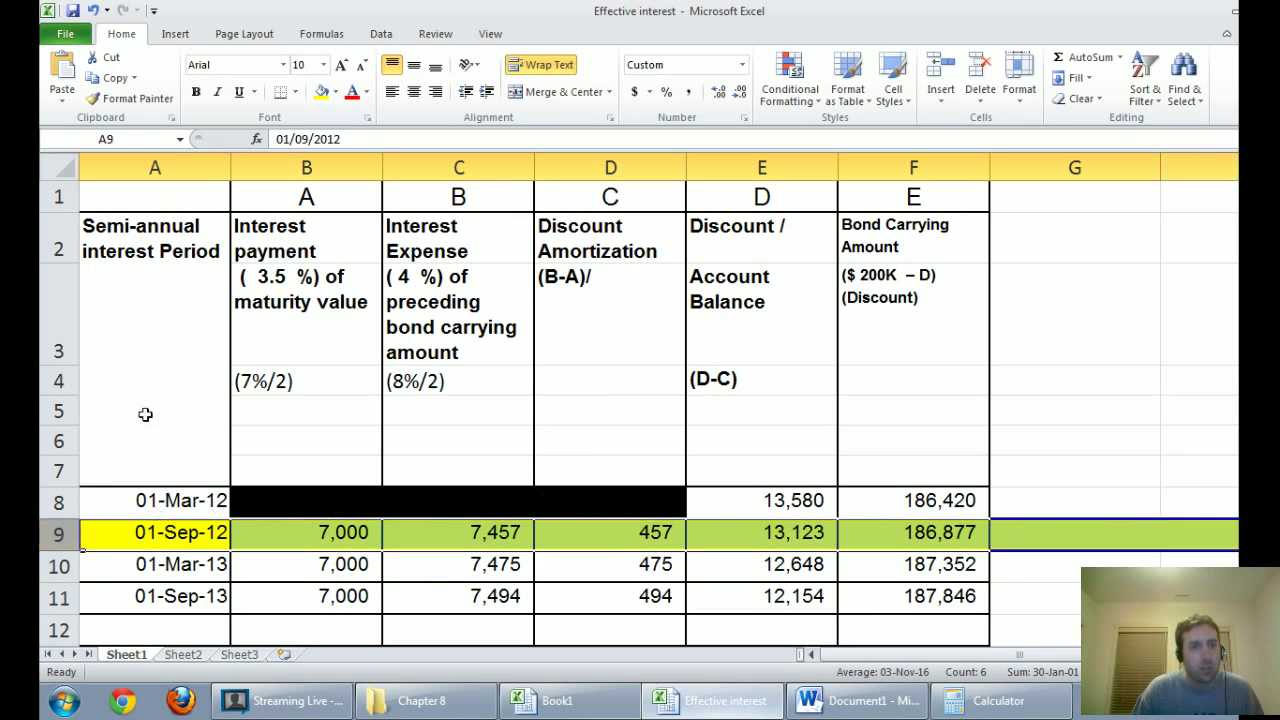
{"action": "left_click", "coordinate": [335, 91]}
{"action": "left_click", "coordinate": [191, 135]}
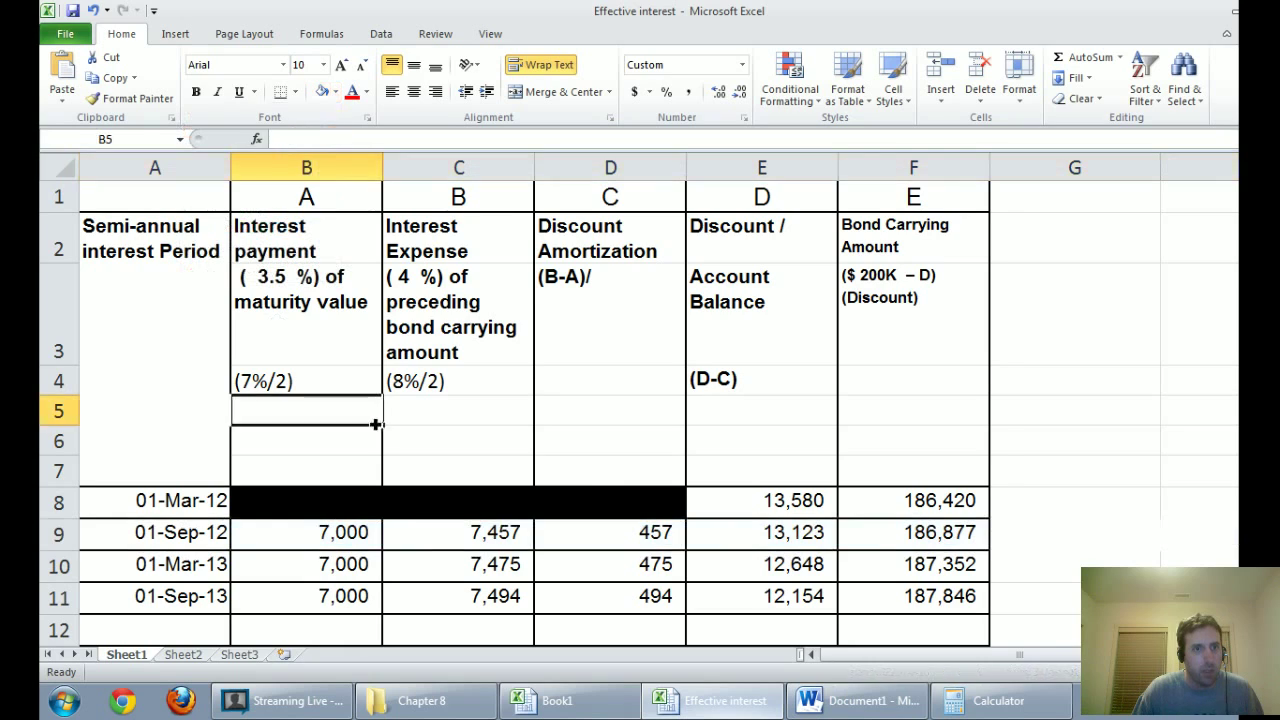
Step: Check the 01-Mar-13 period in A10 against its neighbouring rows, and switch back to the Word document
{"action": "left_click", "coordinate": [410, 530]}
{"action": "left_click", "coordinate": [330, 562]}
{"action": "left_click", "coordinate": [213, 592]}
{"action": "left_click", "coordinate": [205, 565]}
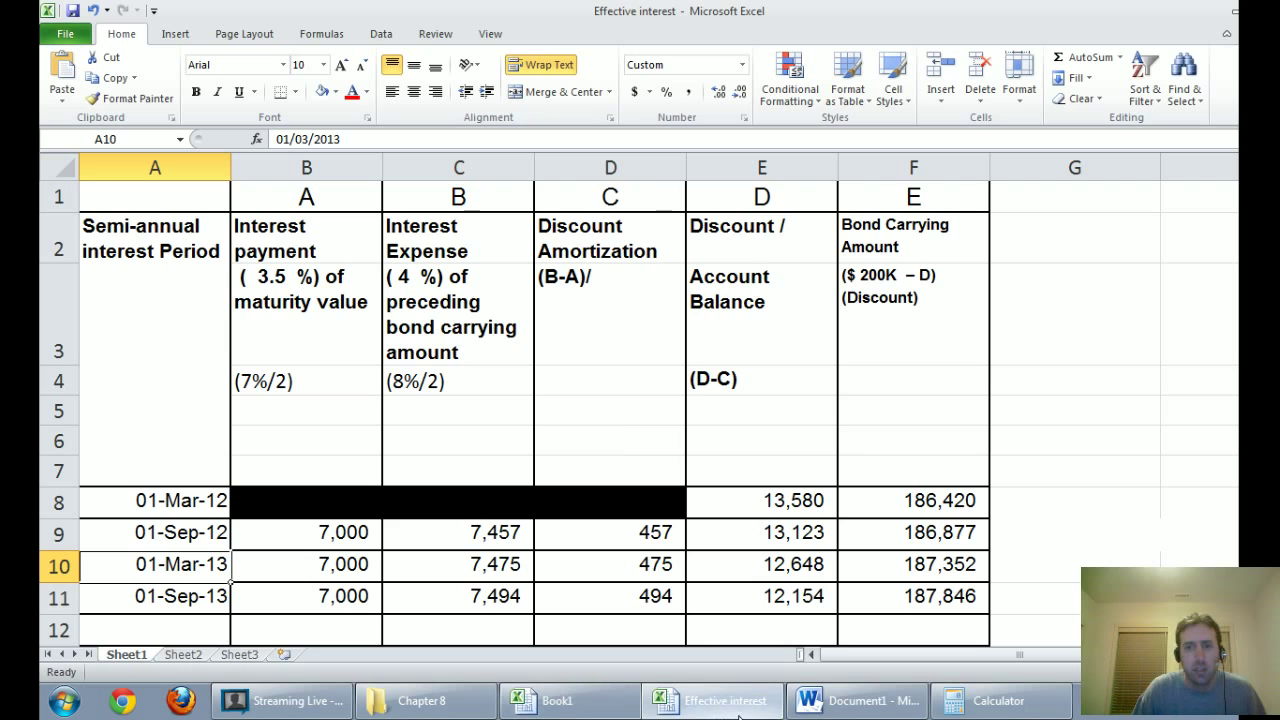
{"action": "left_click", "coordinate": [870, 703]}
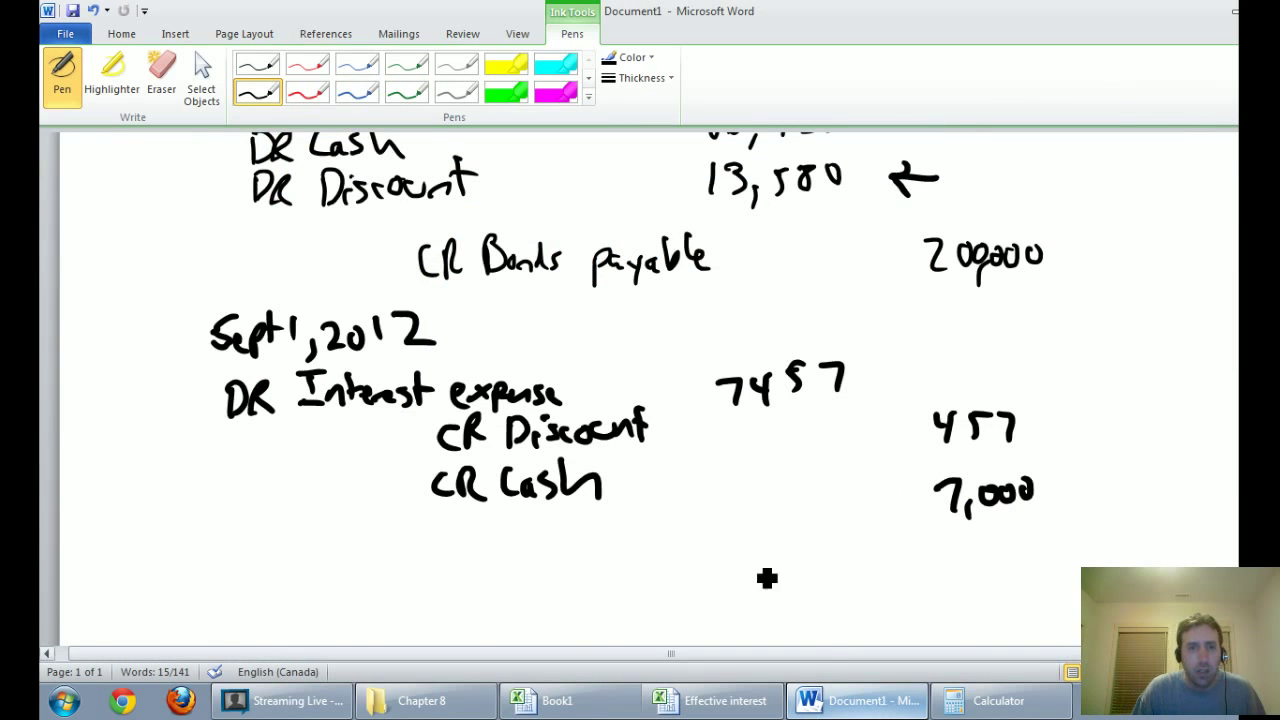
Step: Review requirement d, and handwrite the date Dec 31, 2012 below the Sept 1, 2012 journal entry
{"action": "scroll", "coordinate": [640, 445], "scroll_direction": "up", "scroll_amount": 4}
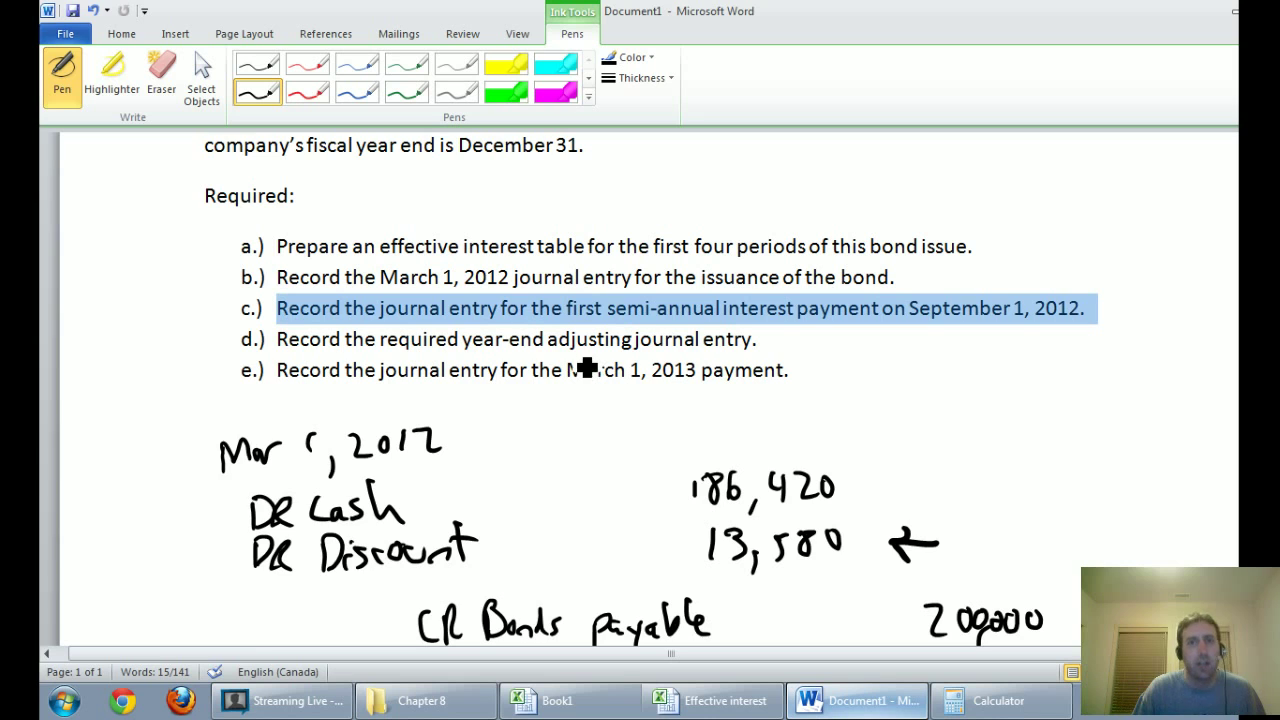
{"action": "scroll", "coordinate": [587, 369], "scroll_direction": "down", "scroll_amount": 10}
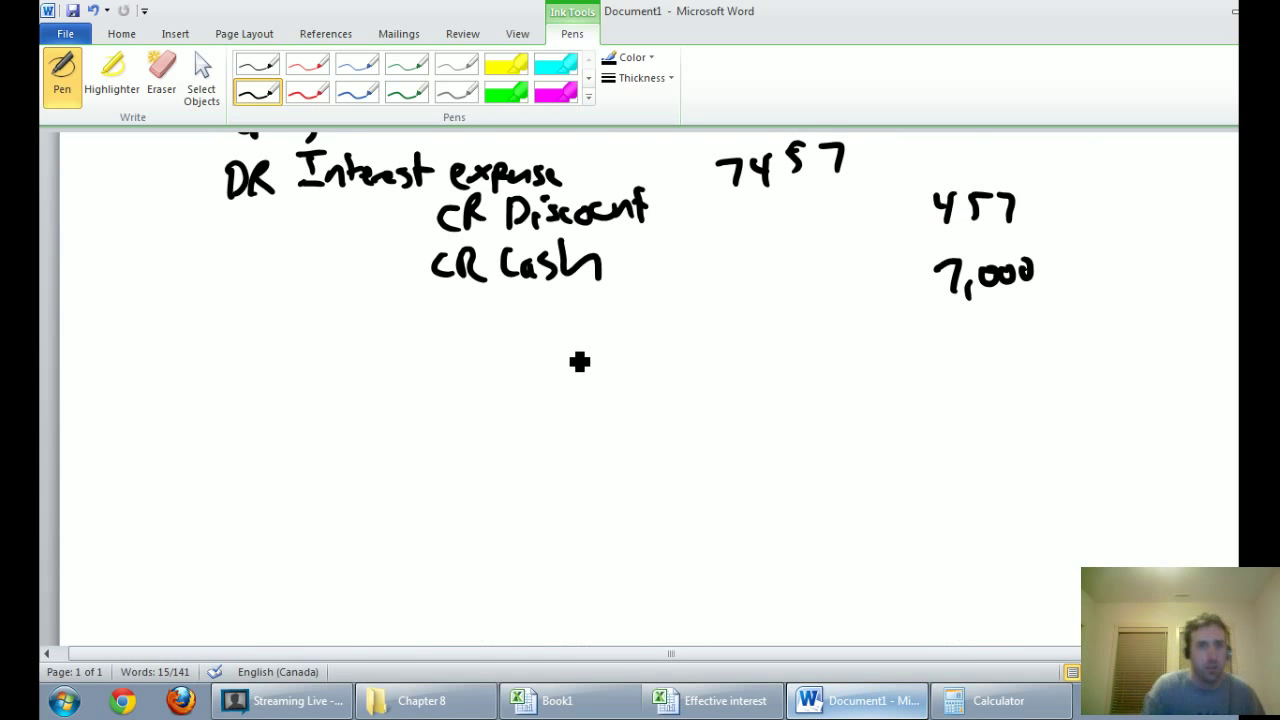
{"action": "mouse_move", "coordinate": [238, 317]}
{"action": "left_mouse_down"}
{"action": "mouse_move", "coordinate": [240, 352]}
{"action": "mouse_move", "coordinate": [274, 352]}
{"action": "left_mouse_up"}
{"action": "mouse_move", "coordinate": [286, 340]}
{"action": "left_mouse_down"}
{"action": "mouse_move", "coordinate": [287, 354]}
{"action": "mouse_move", "coordinate": [343, 357]}
{"action": "left_mouse_up"}
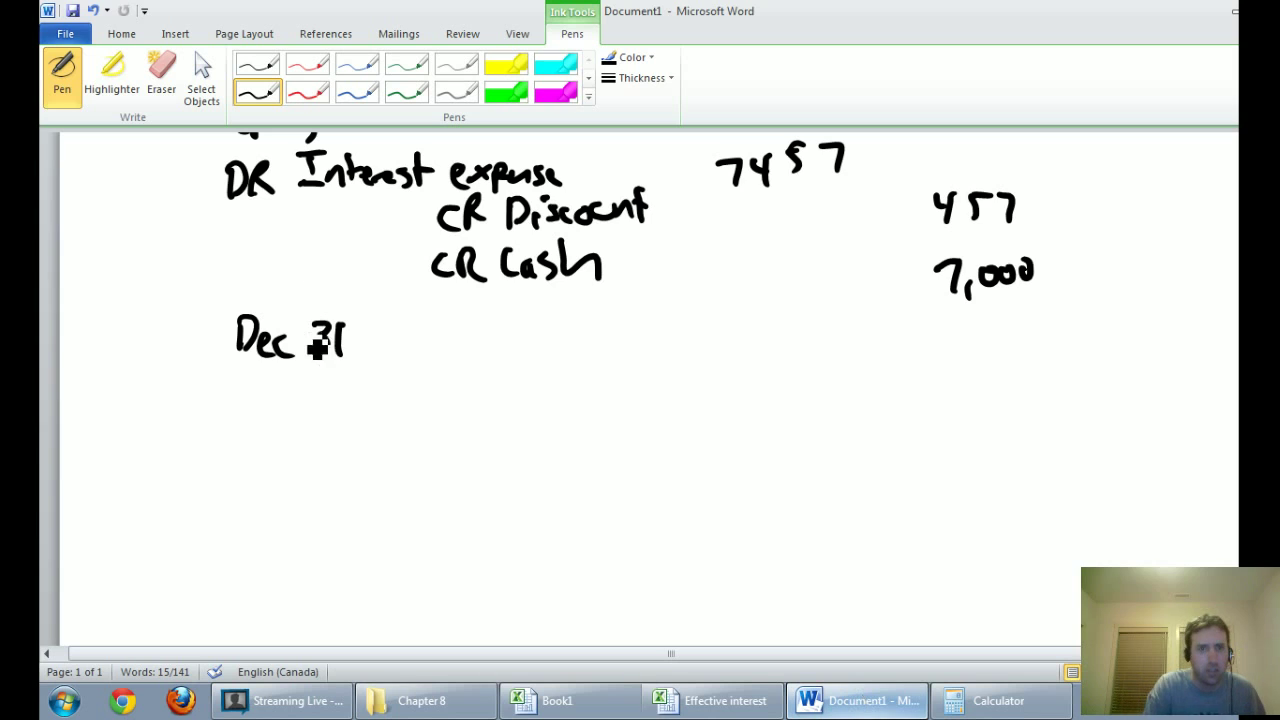
{"action": "mouse_move", "coordinate": [358, 350]}
{"action": "left_mouse_down"}
{"action": "mouse_move", "coordinate": [357, 372]}
{"action": "mouse_move", "coordinate": [390, 353]}
{"action": "mouse_move", "coordinate": [401, 327]}
{"action": "left_mouse_up"}
{"action": "mouse_move", "coordinate": [414, 320]}
{"action": "left_mouse_down"}
{"action": "mouse_move", "coordinate": [418, 350]}
{"action": "mouse_move", "coordinate": [458, 352]}
{"action": "left_mouse_up"}
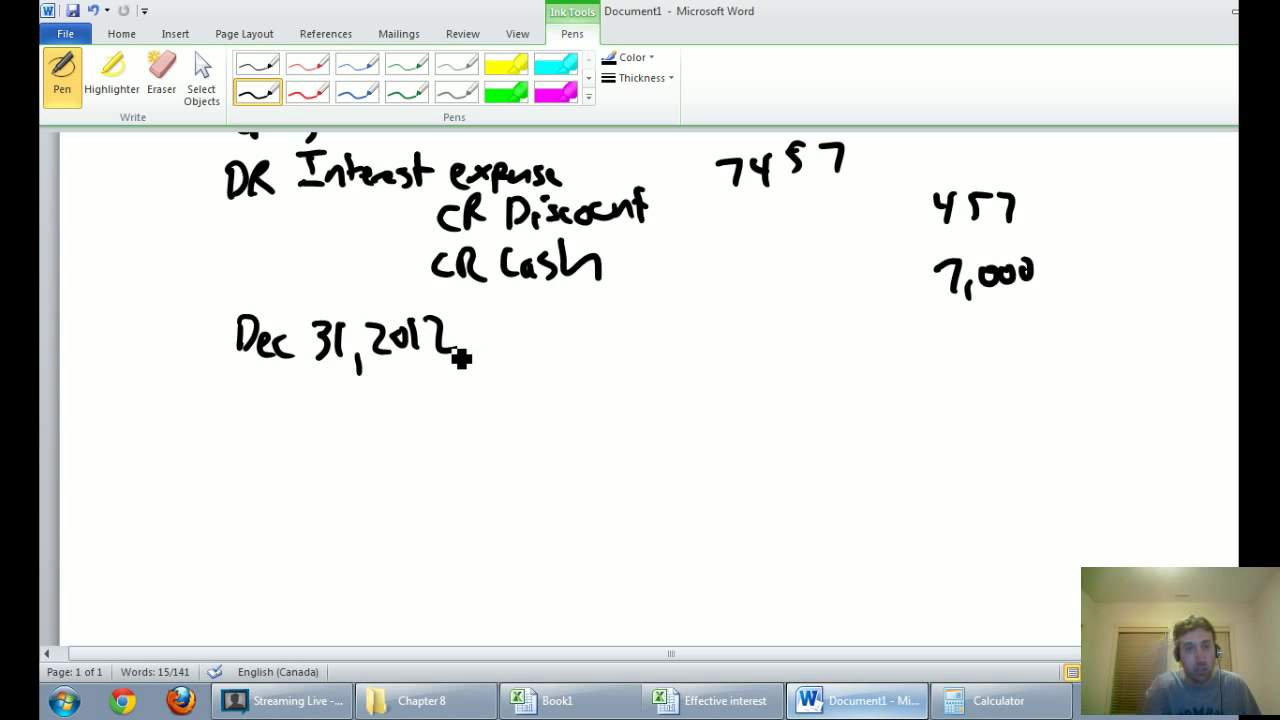
Step: Switch to the Effective interest workbook and fill the 01-Mar-13 cells A10:F10 with yellow
{"action": "left_click", "coordinate": [722, 704]}
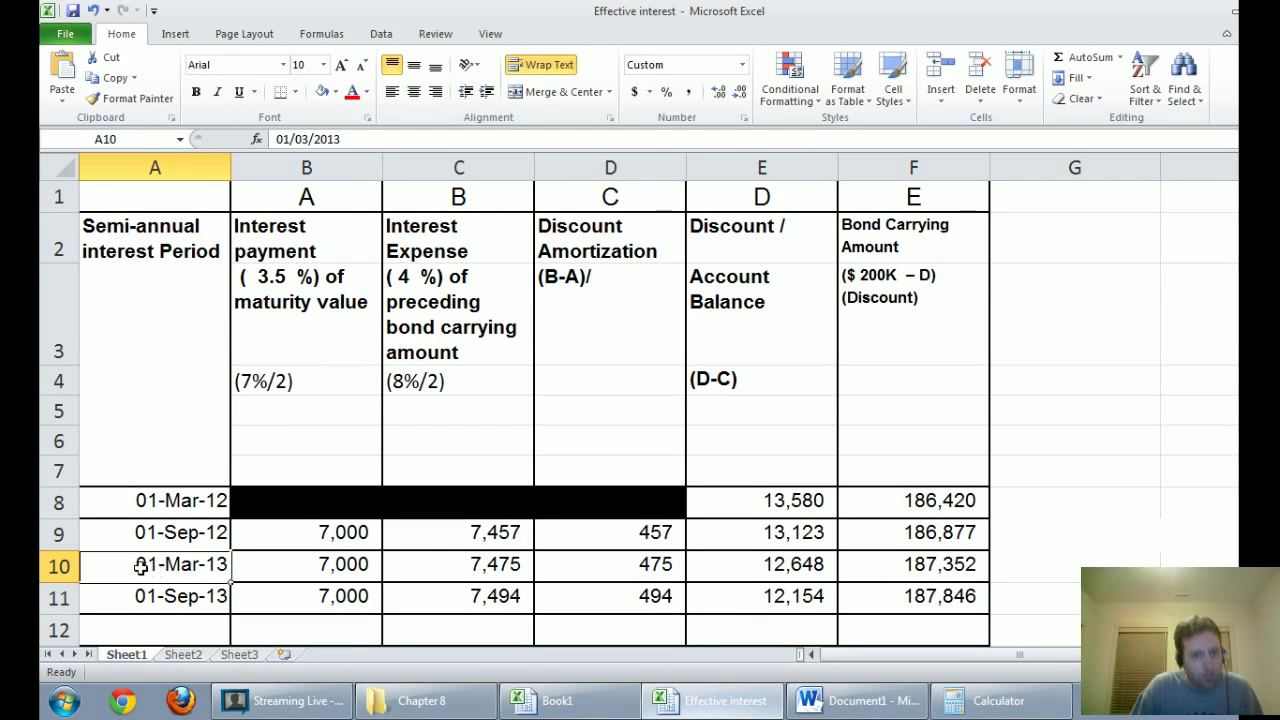
{"action": "left_click_drag", "start_coordinate": [140, 566], "coordinate": [863, 574]}
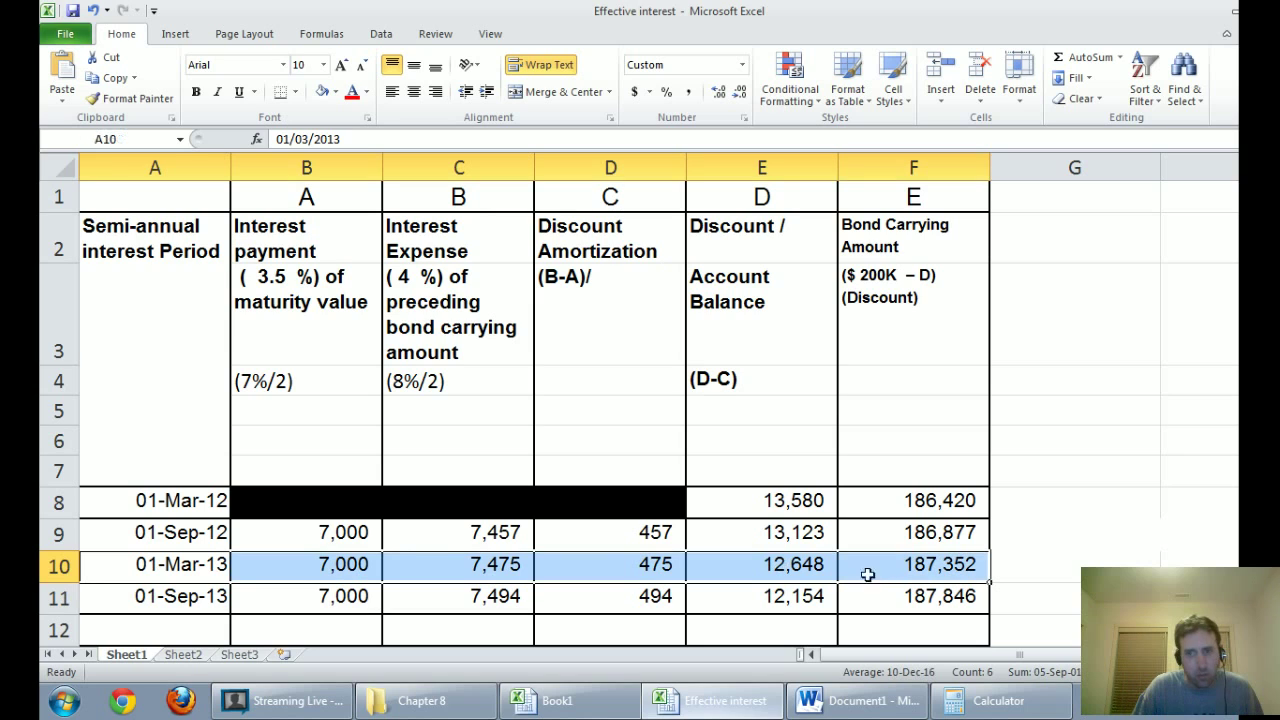
{"action": "left_click", "coordinate": [335, 91]}
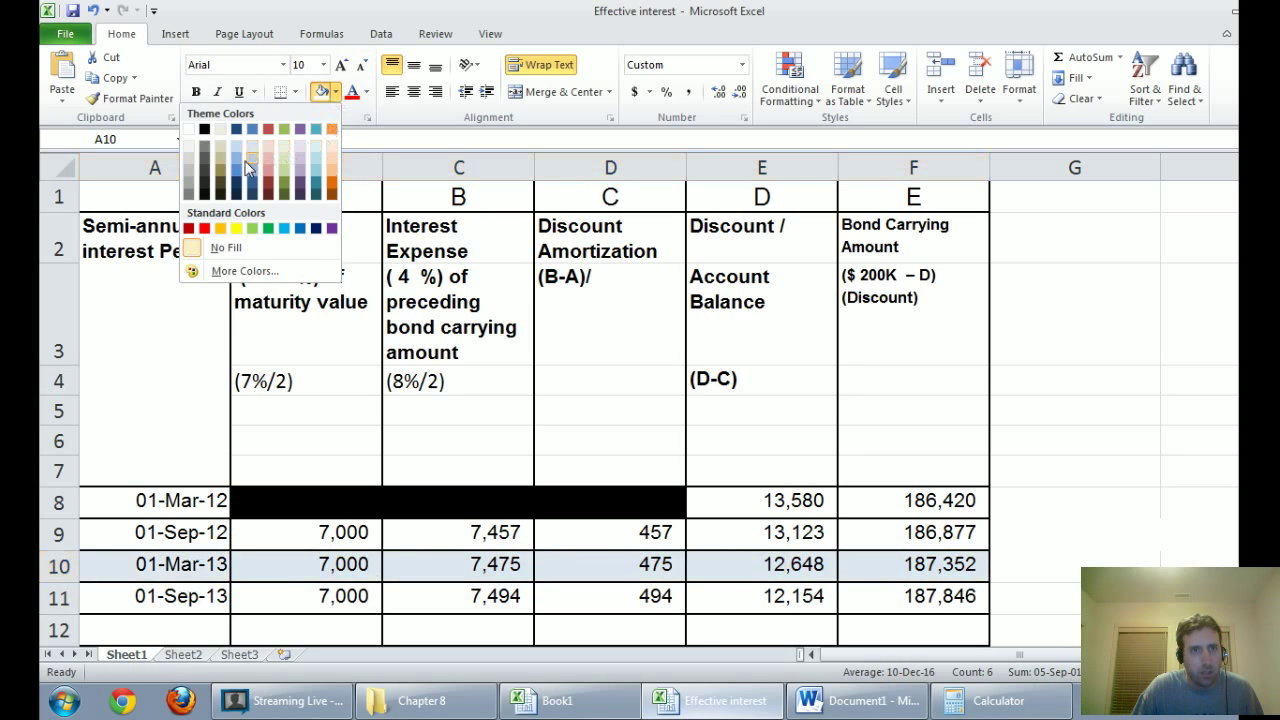
{"action": "left_click", "coordinate": [236, 228]}
Step: Fill the 01-Sep-12 cells A9:F9 with the darkest shade of the orange theme color
{"action": "left_click_drag", "start_coordinate": [170, 532], "coordinate": [282, 527]}
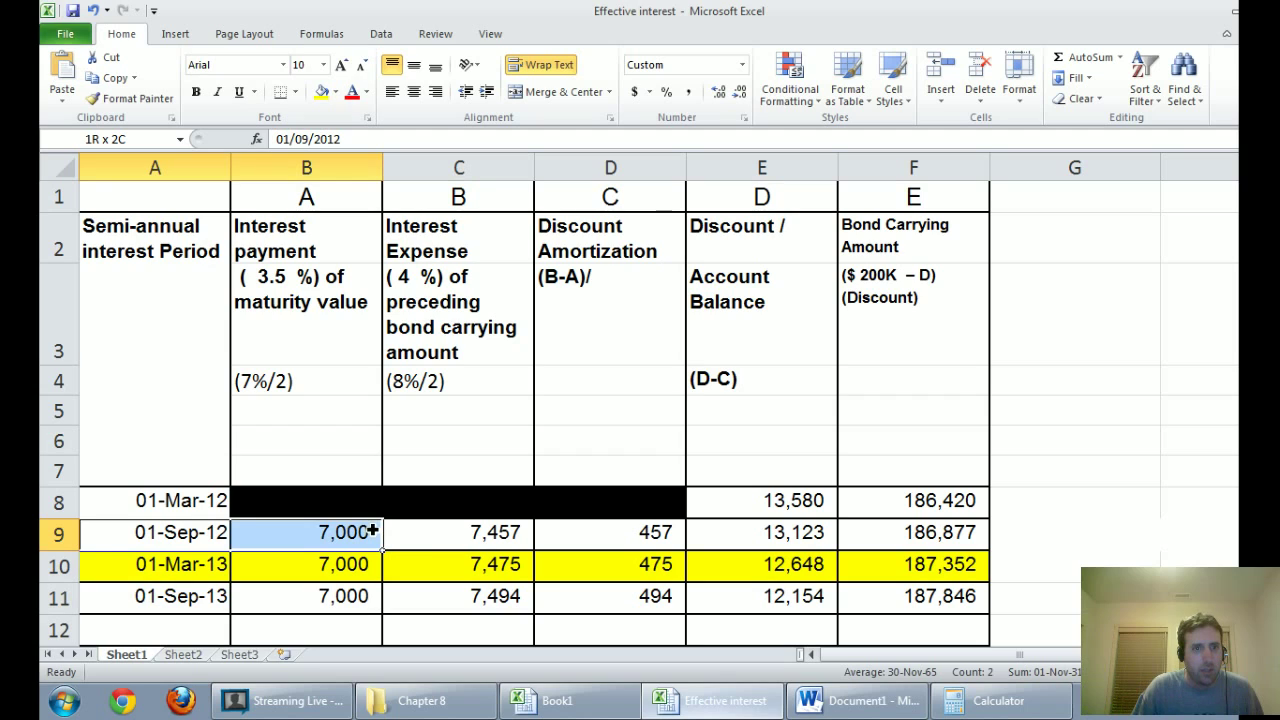
{"action": "left_click_drag", "start_coordinate": [372, 531], "coordinate": [372, 531]}
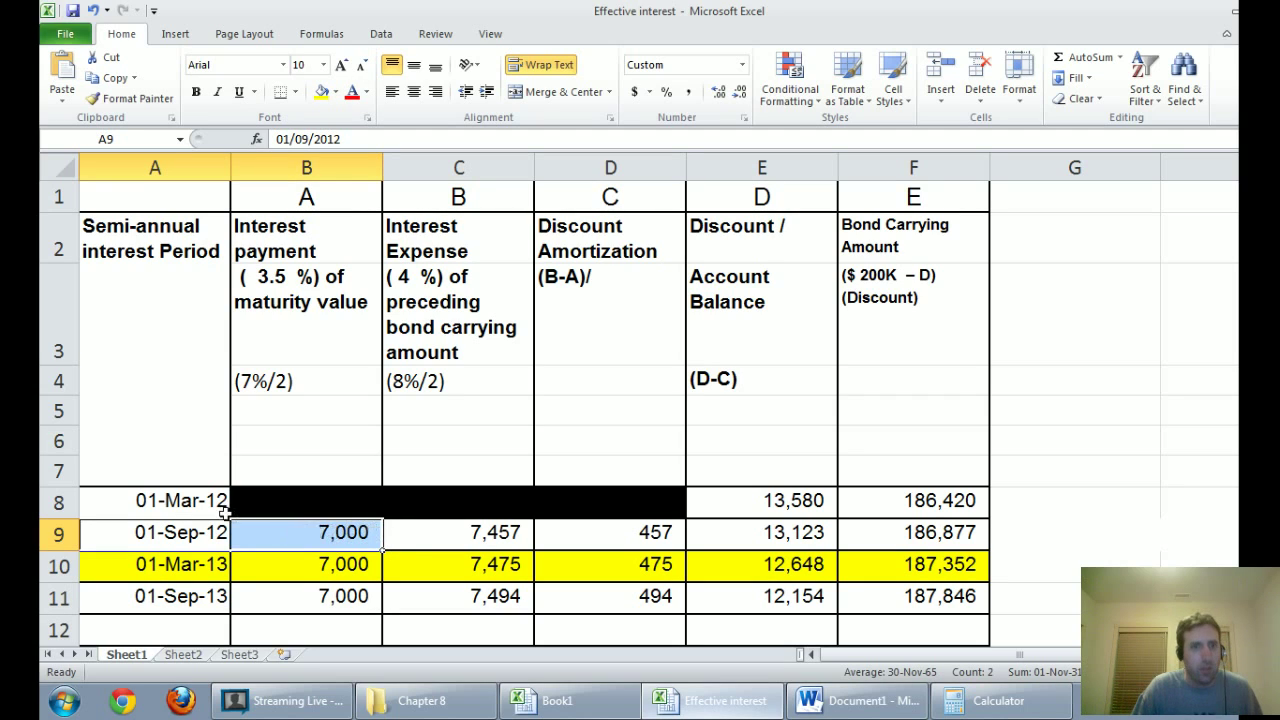
{"action": "left_click_drag", "start_coordinate": [188, 530], "coordinate": [897, 529]}
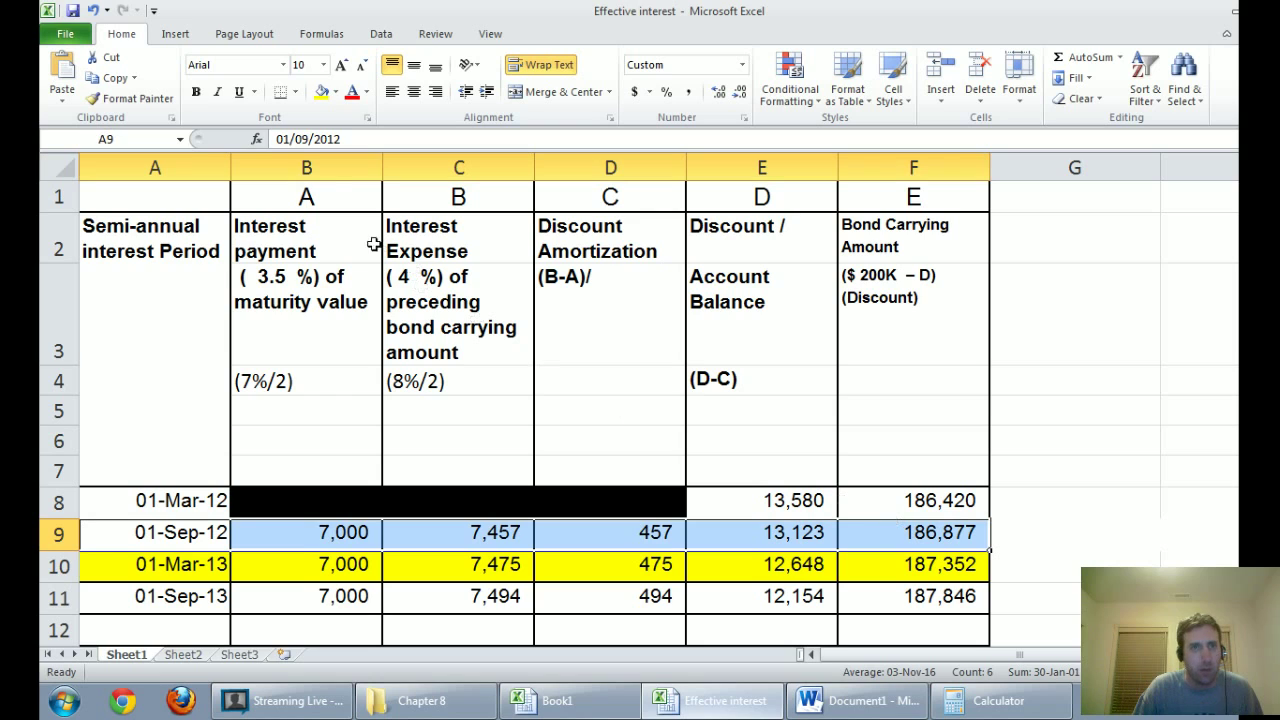
{"action": "left_click", "coordinate": [336, 92]}
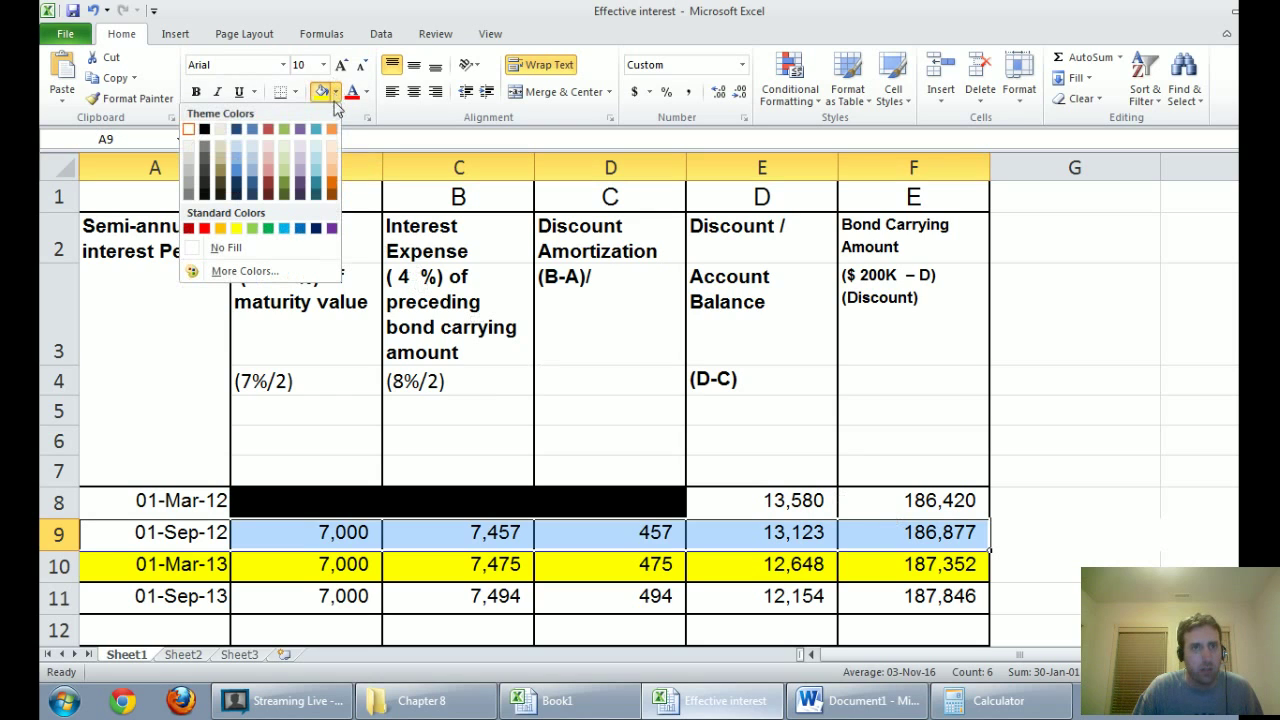
{"action": "left_click", "coordinate": [334, 197]}
{"action": "left_click", "coordinate": [486, 381]}
{"action": "left_click", "coordinate": [560, 500]}
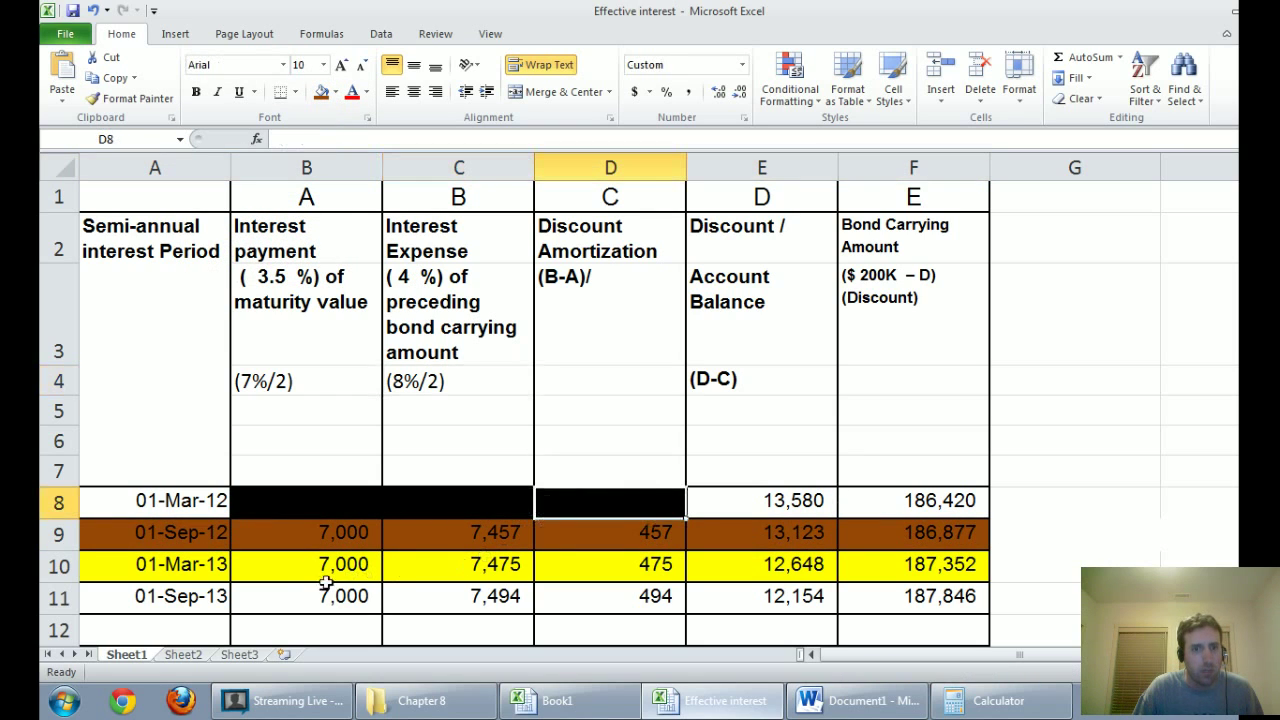
Step: Draw a black ink arrow beside the table, pointing up from the 01-Mar-13 row toward the 01-Mar-12 row
{"action": "left_click", "coordinate": [326, 596]}
{"action": "left_click", "coordinate": [183, 574]}
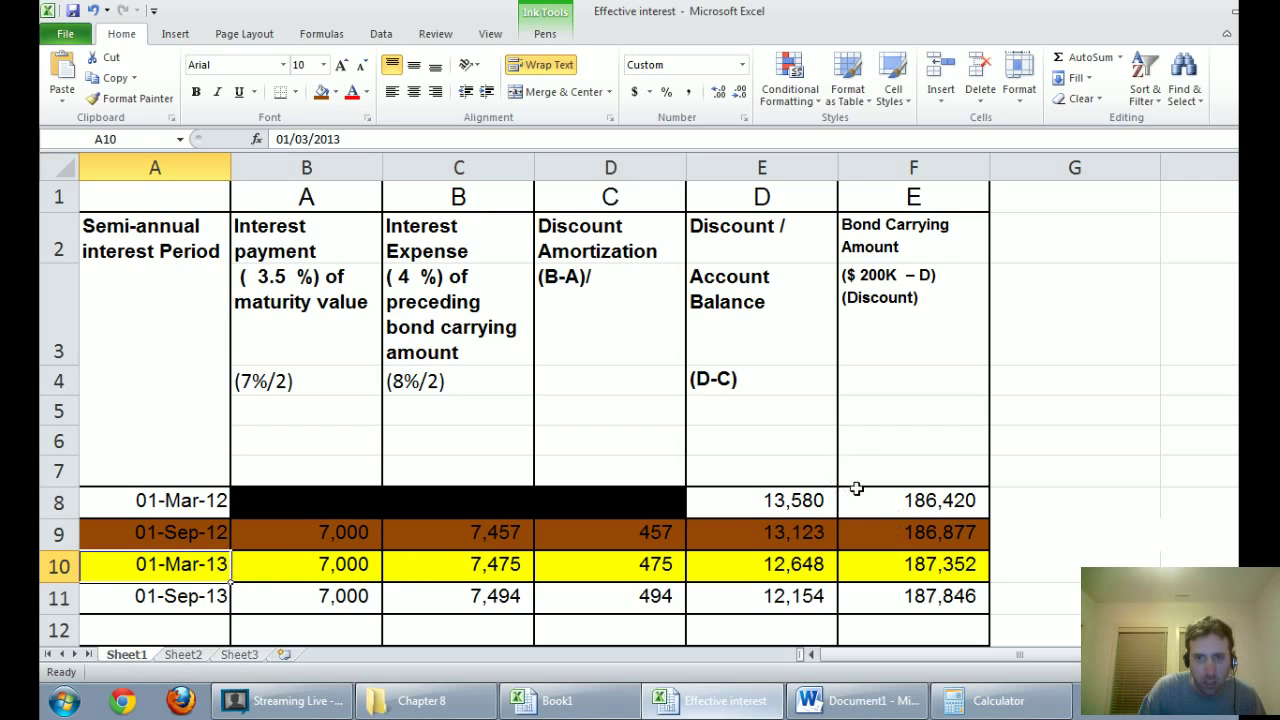
{"action": "left_click", "coordinate": [548, 12]}
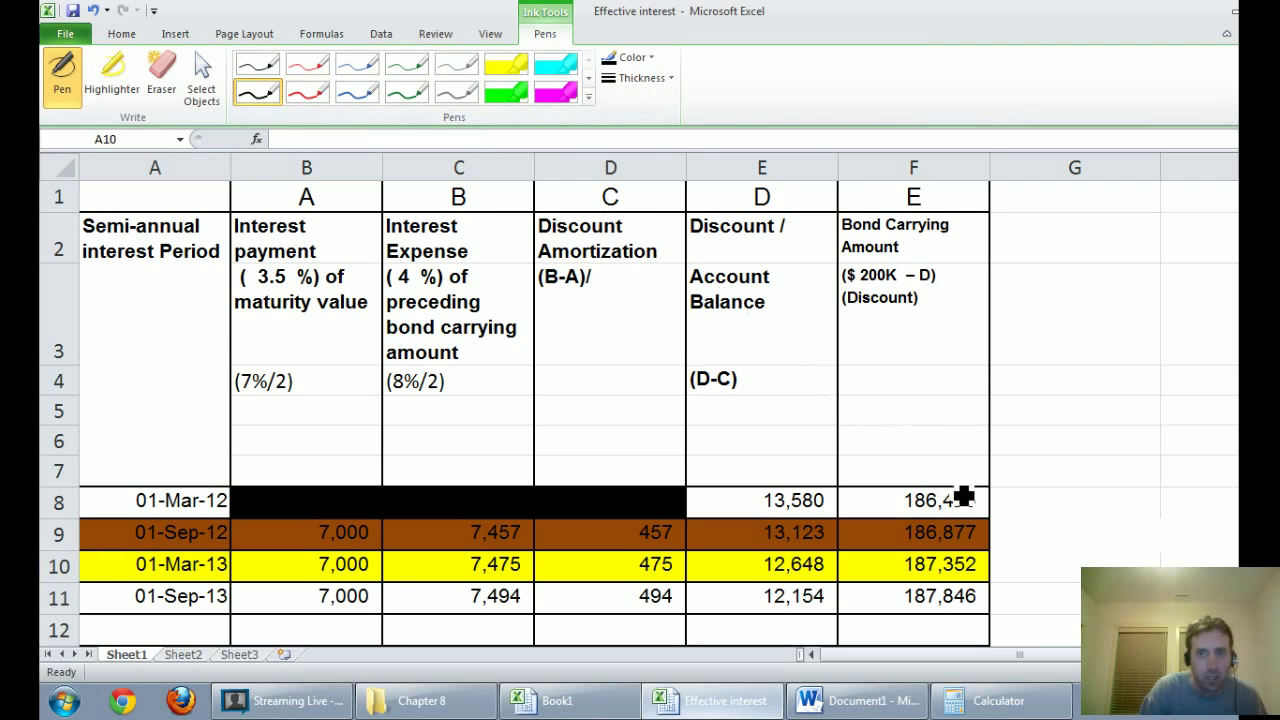
{"action": "left_click_drag", "start_coordinate": [993, 563], "coordinate": [1042, 512]}
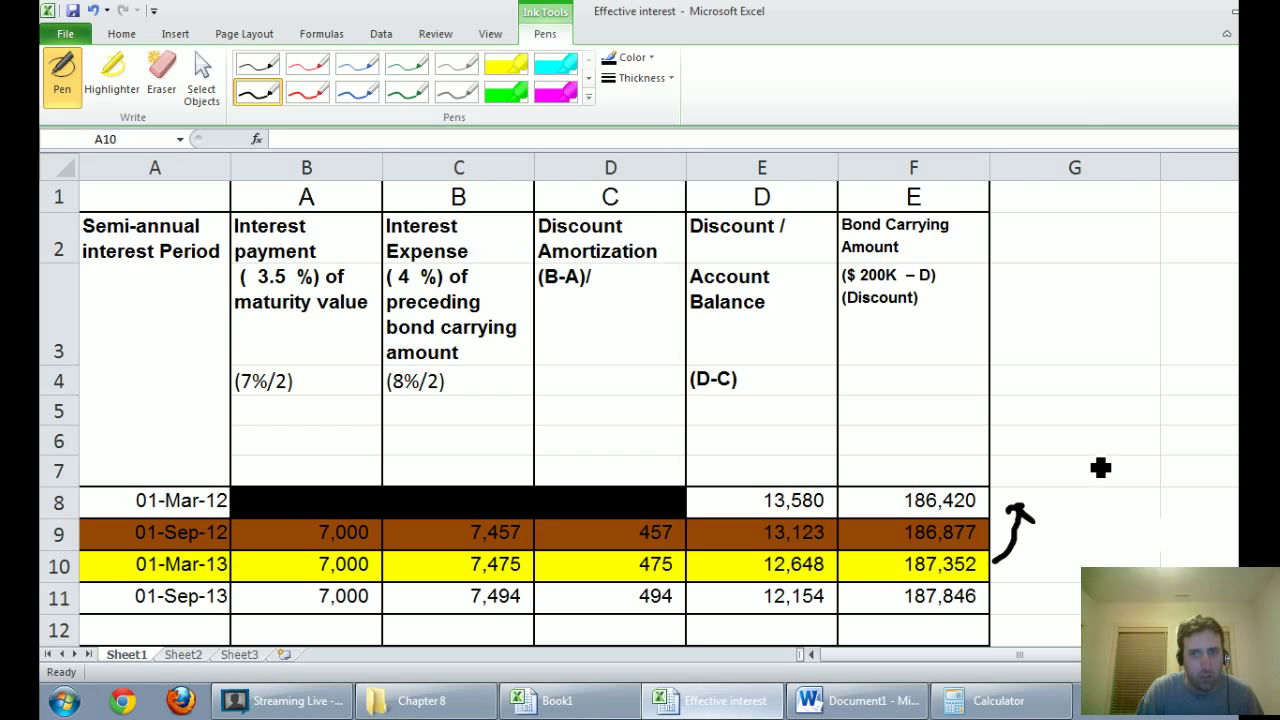
Step: Handwrite the months Sep 12, Oct 12, Nov 12, Dec 12, Jan 13 and Feb 13 in a column beside the table
{"action": "mouse_move", "coordinate": [1100, 467]}
{"action": "left_mouse_down"}
{"action": "mouse_move", "coordinate": [1100, 478]}
{"action": "mouse_move", "coordinate": [1190, 466]}
{"action": "left_mouse_up"}
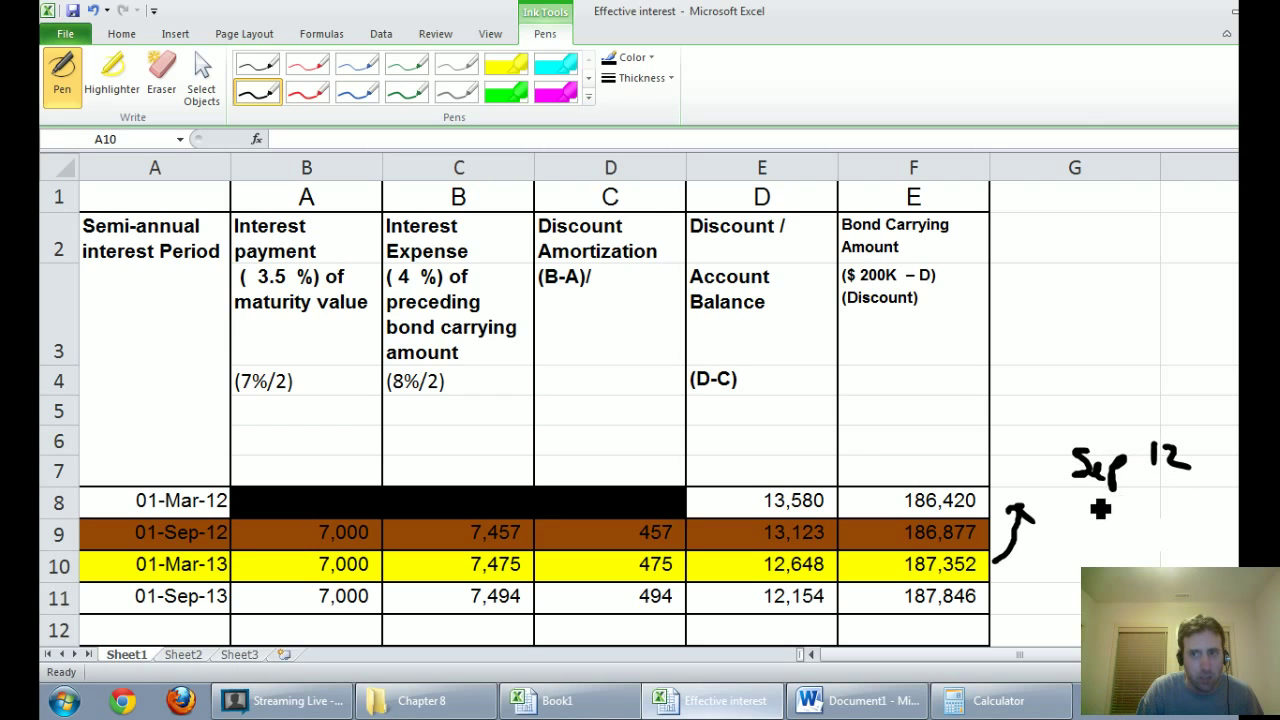
{"action": "mouse_move", "coordinate": [1088, 497]}
{"action": "left_mouse_down"}
{"action": "mouse_move", "coordinate": [1120, 516]}
{"action": "mouse_move", "coordinate": [1181, 519]}
{"action": "left_mouse_up"}
{"action": "mouse_move", "coordinate": [1072, 556]}
{"action": "left_mouse_down"}
{"action": "mouse_move", "coordinate": [1098, 534]}
{"action": "mouse_move", "coordinate": [1153, 552]}
{"action": "left_mouse_up"}
{"action": "left_click_drag", "start_coordinate": [1160, 534], "coordinate": [1179, 549]}
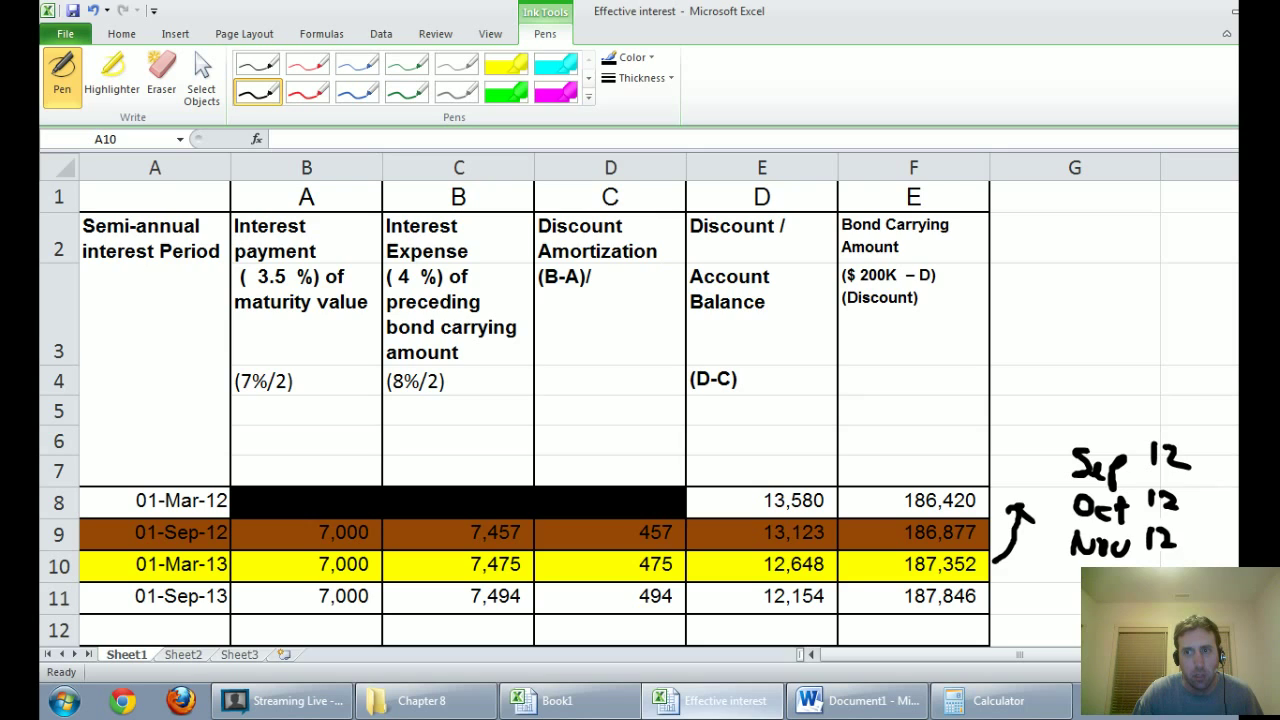
{"action": "scroll", "coordinate": [1228, 318], "scroll_direction": "down", "scroll_amount": 1}
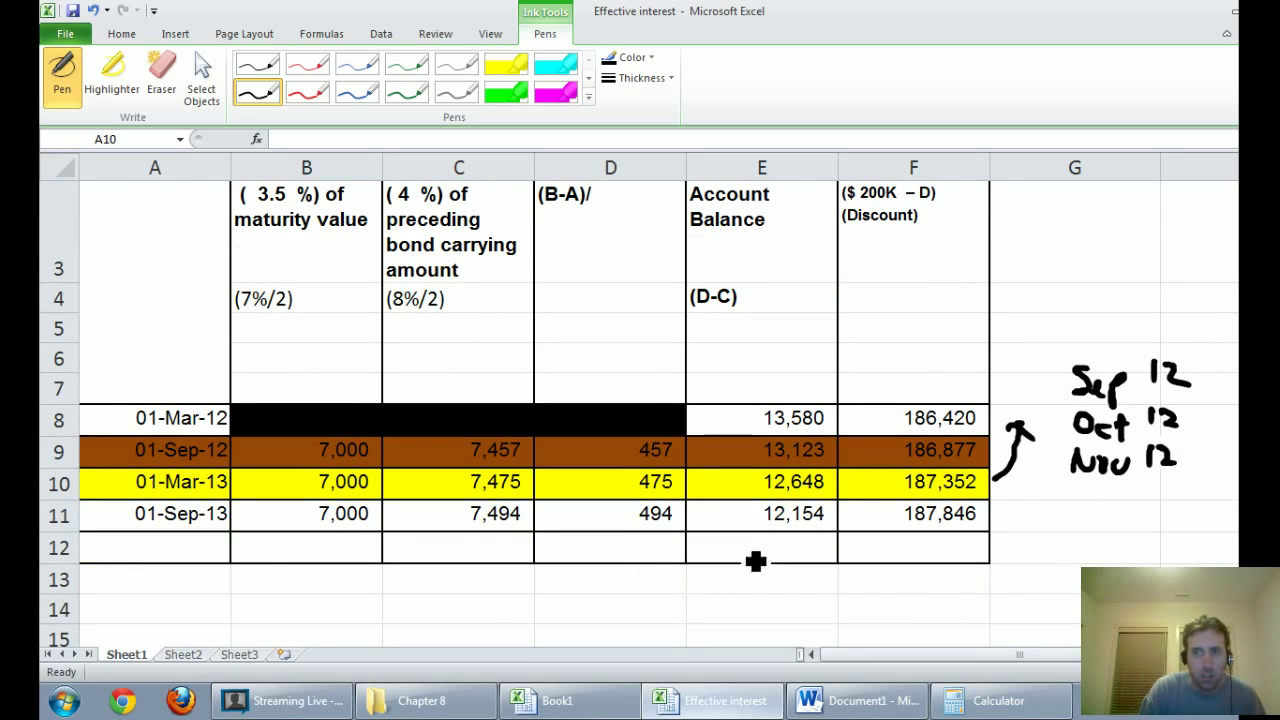
{"action": "mouse_move", "coordinate": [1072, 484]}
{"action": "left_mouse_down"}
{"action": "mouse_move", "coordinate": [1074, 510]}
{"action": "mouse_move", "coordinate": [1088, 508]}
{"action": "left_mouse_up"}
{"action": "left_click_drag", "start_coordinate": [1098, 504], "coordinate": [1140, 510]}
{"action": "left_click_drag", "start_coordinate": [1152, 488], "coordinate": [1172, 508]}
{"action": "mouse_move", "coordinate": [1066, 520]}
{"action": "left_mouse_down"}
{"action": "mouse_move", "coordinate": [1072, 548]}
{"action": "mouse_move", "coordinate": [1150, 548]}
{"action": "left_mouse_up"}
{"action": "left_click_drag", "start_coordinate": [1158, 522], "coordinate": [1162, 548]}
{"action": "mouse_move", "coordinate": [1076, 558]}
{"action": "left_mouse_down"}
{"action": "mouse_move", "coordinate": [1100, 556]}
{"action": "mouse_move", "coordinate": [1070, 594]}
{"action": "left_mouse_up"}
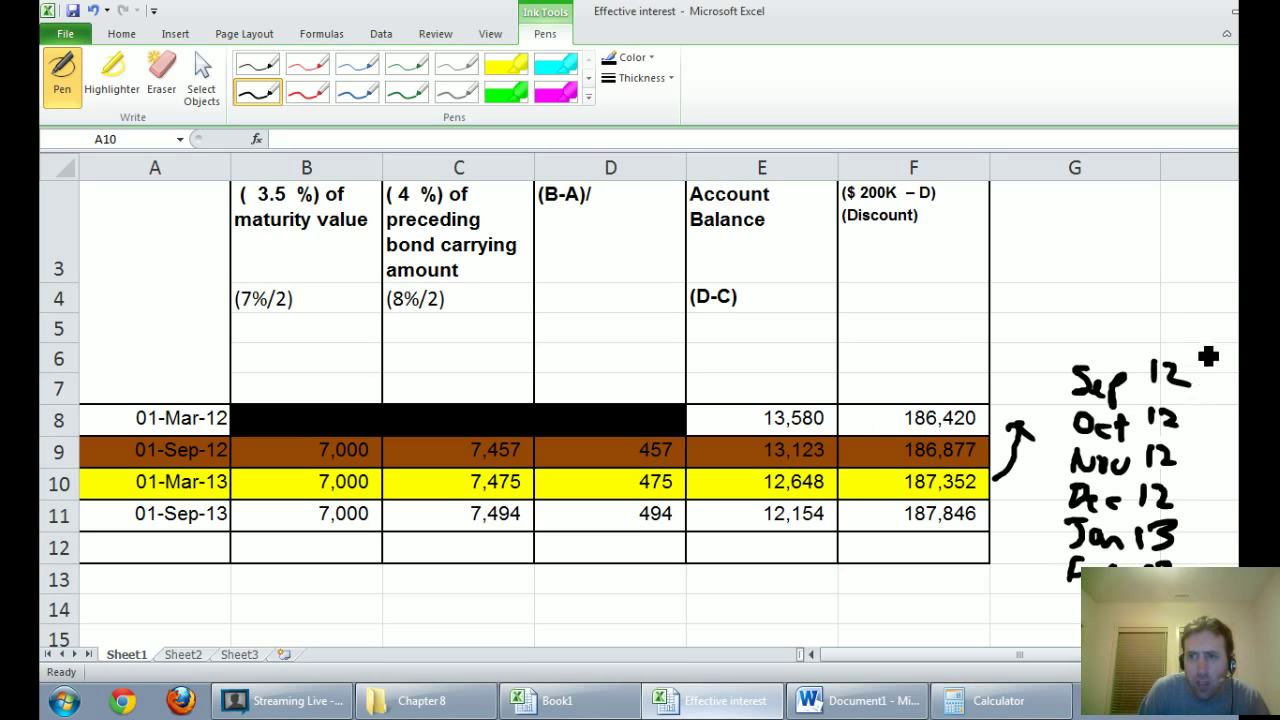
Step: Draw a bracket beside the months Sep 12 through Dec 12, and handwrite 4/ next to it
{"action": "mouse_move", "coordinate": [1191, 337]}
{"action": "left_mouse_down"}
{"action": "mouse_move", "coordinate": [1197, 495]}
{"action": "mouse_move", "coordinate": [1178, 498]}
{"action": "left_mouse_up"}
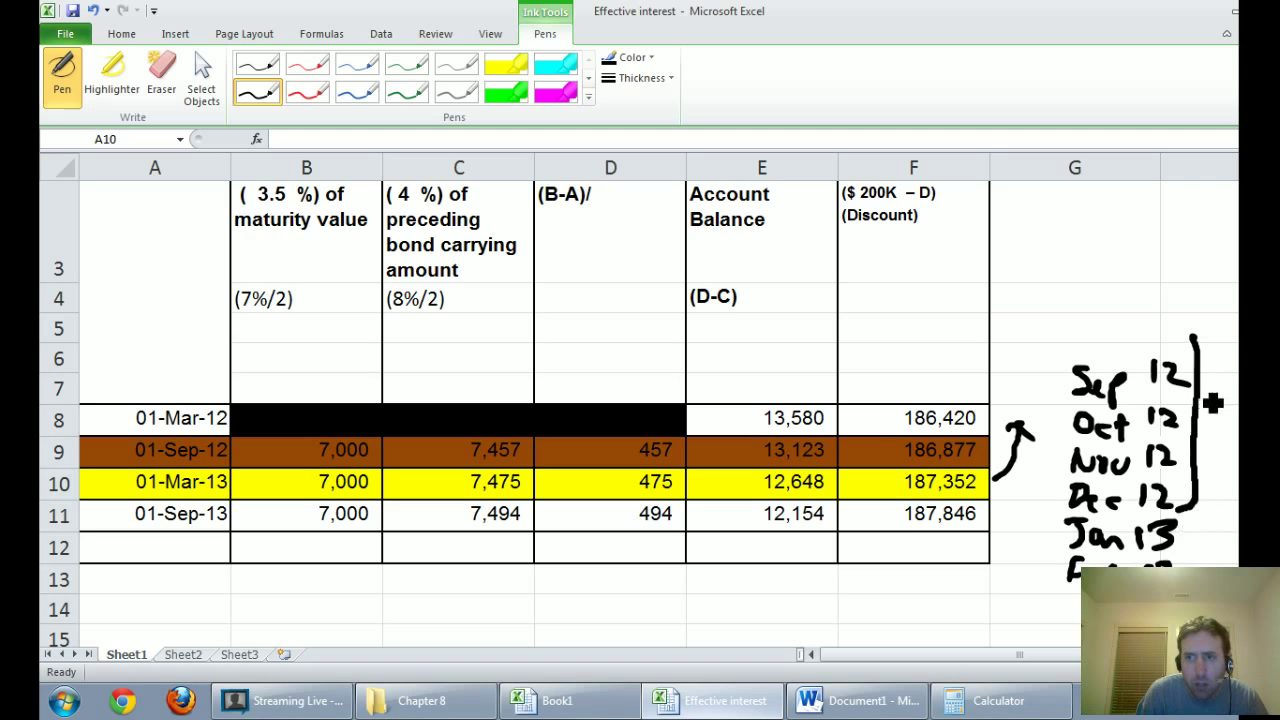
{"action": "left_click_drag", "start_coordinate": [1193, 338], "coordinate": [1171, 345]}
{"action": "left_click_drag", "start_coordinate": [1222, 378], "coordinate": [1236, 418]}
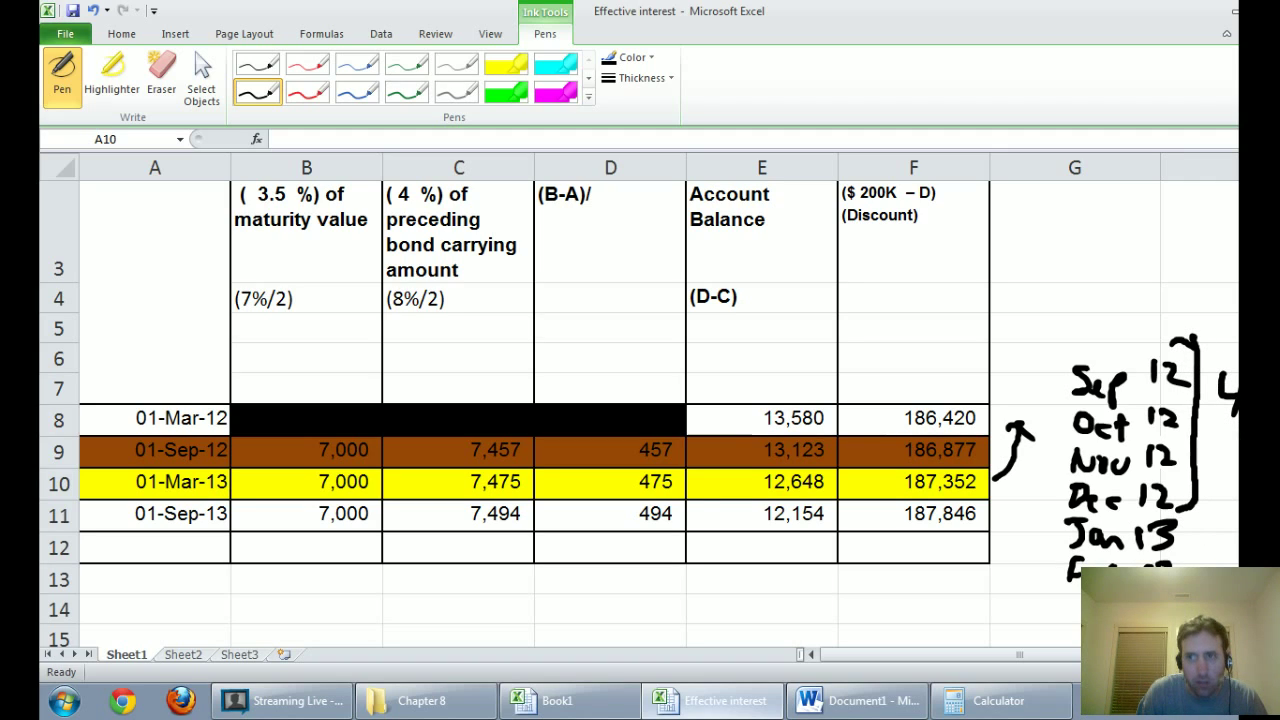
{"action": "left_click_drag", "start_coordinate": [1238, 427], "coordinate": [1220, 450]}
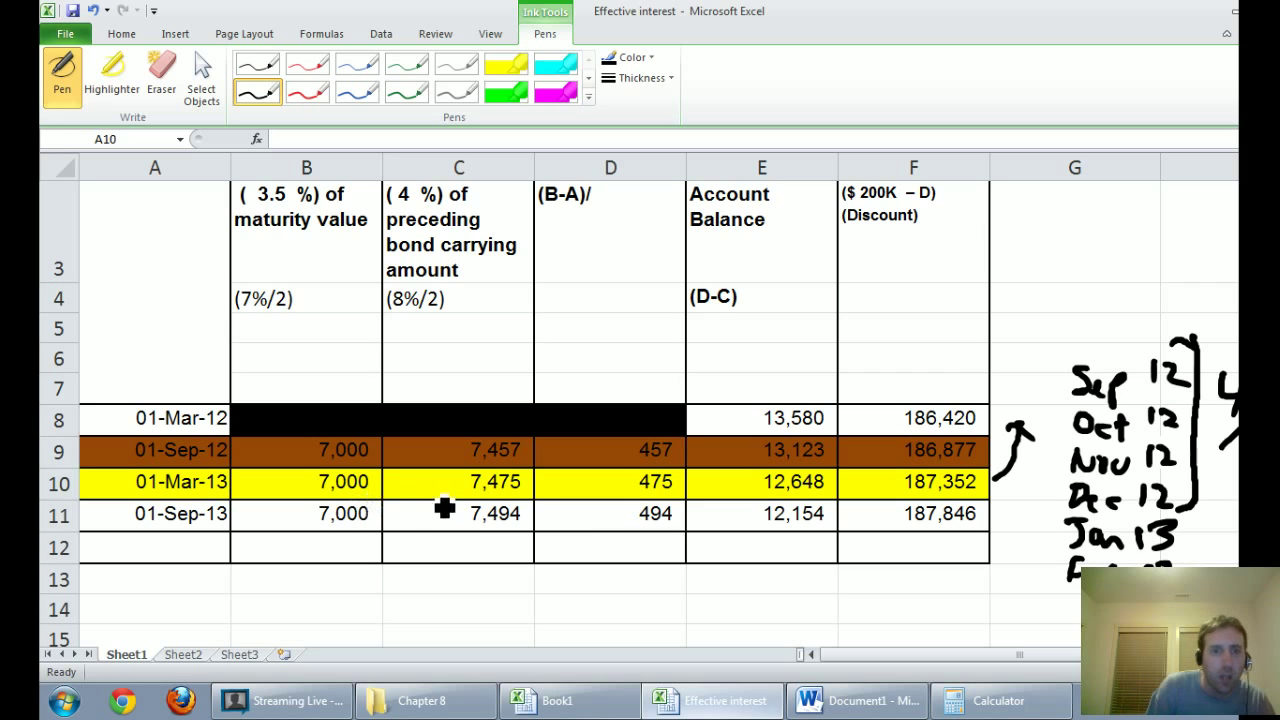
Step: Circle the interest payment, interest expense and discount amortization amounts in the 01-Mar-13 row
{"action": "mouse_move", "coordinate": [375, 493]}
{"action": "left_mouse_down"}
{"action": "mouse_move", "coordinate": [343, 498]}
{"action": "mouse_move", "coordinate": [380, 486]}
{"action": "mouse_move", "coordinate": [372, 502]}
{"action": "left_mouse_up"}
{"action": "mouse_move", "coordinate": [495, 464]}
{"action": "left_mouse_down"}
{"action": "mouse_move", "coordinate": [463, 486]}
{"action": "mouse_move", "coordinate": [530, 510]}
{"action": "left_mouse_up"}
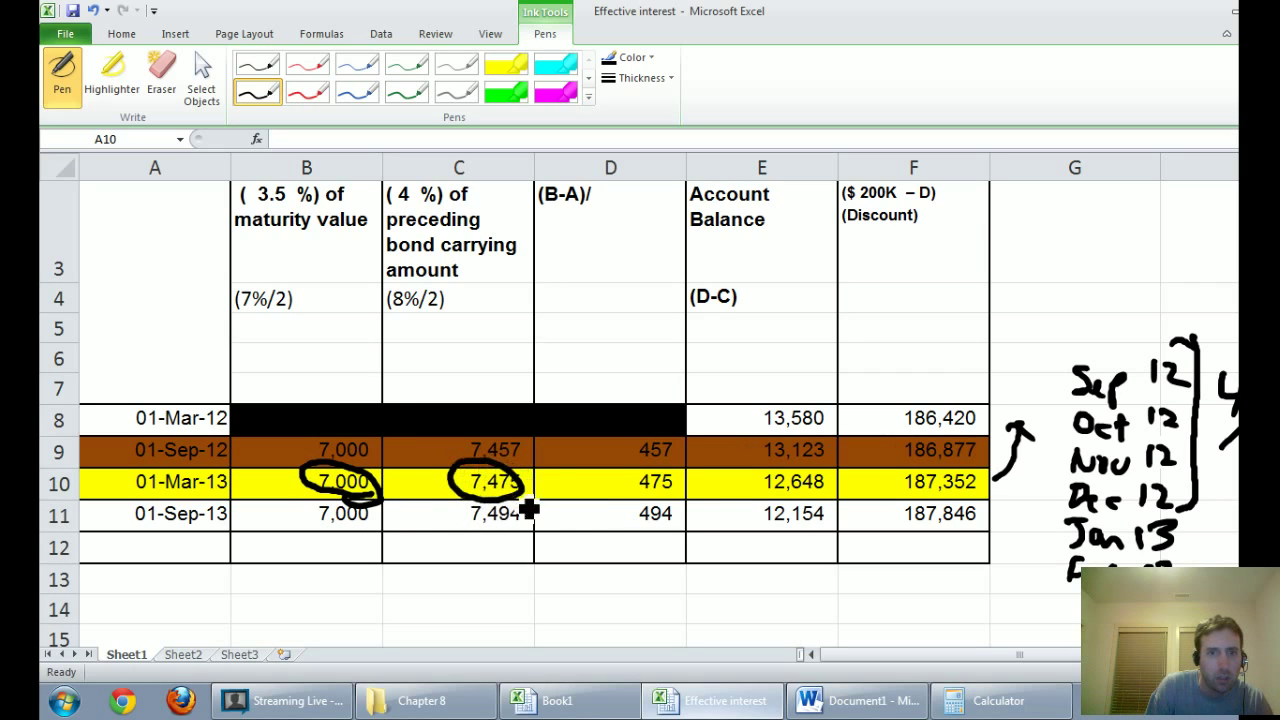
{"action": "mouse_move", "coordinate": [663, 509]}
{"action": "left_mouse_down"}
{"action": "mouse_move", "coordinate": [660, 474]}
{"action": "mouse_move", "coordinate": [680, 517]}
{"action": "left_mouse_up"}
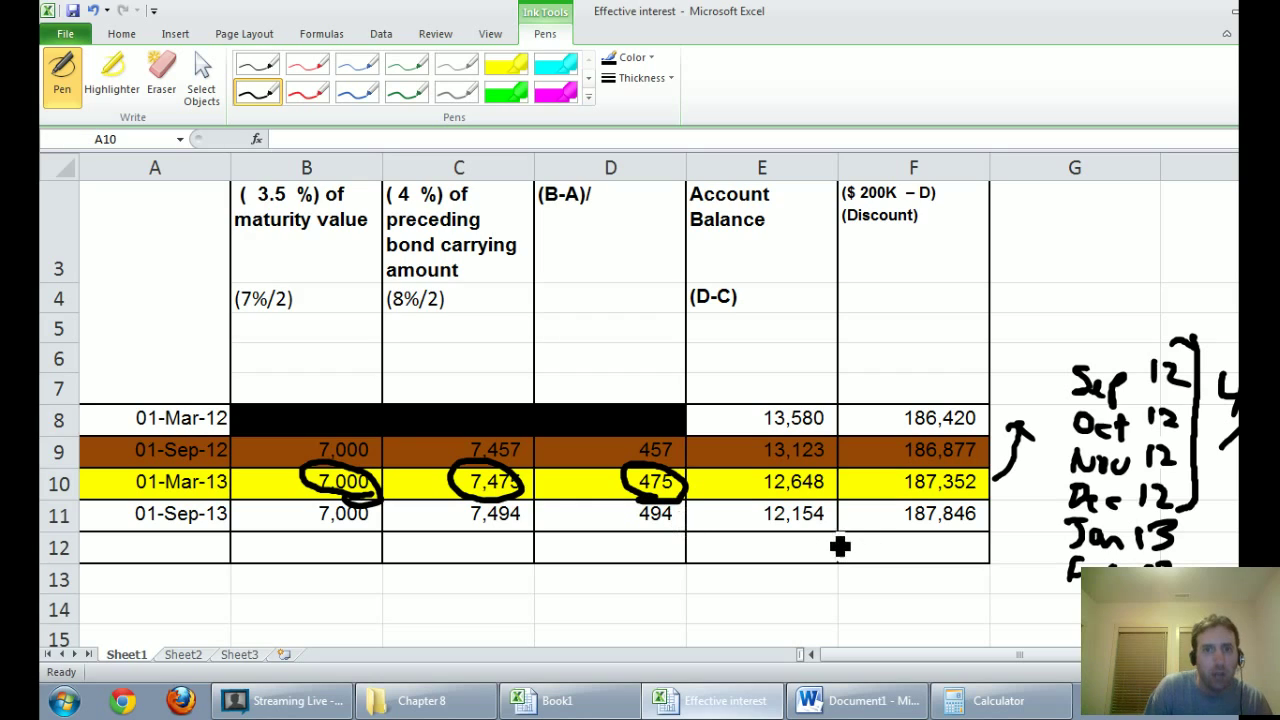
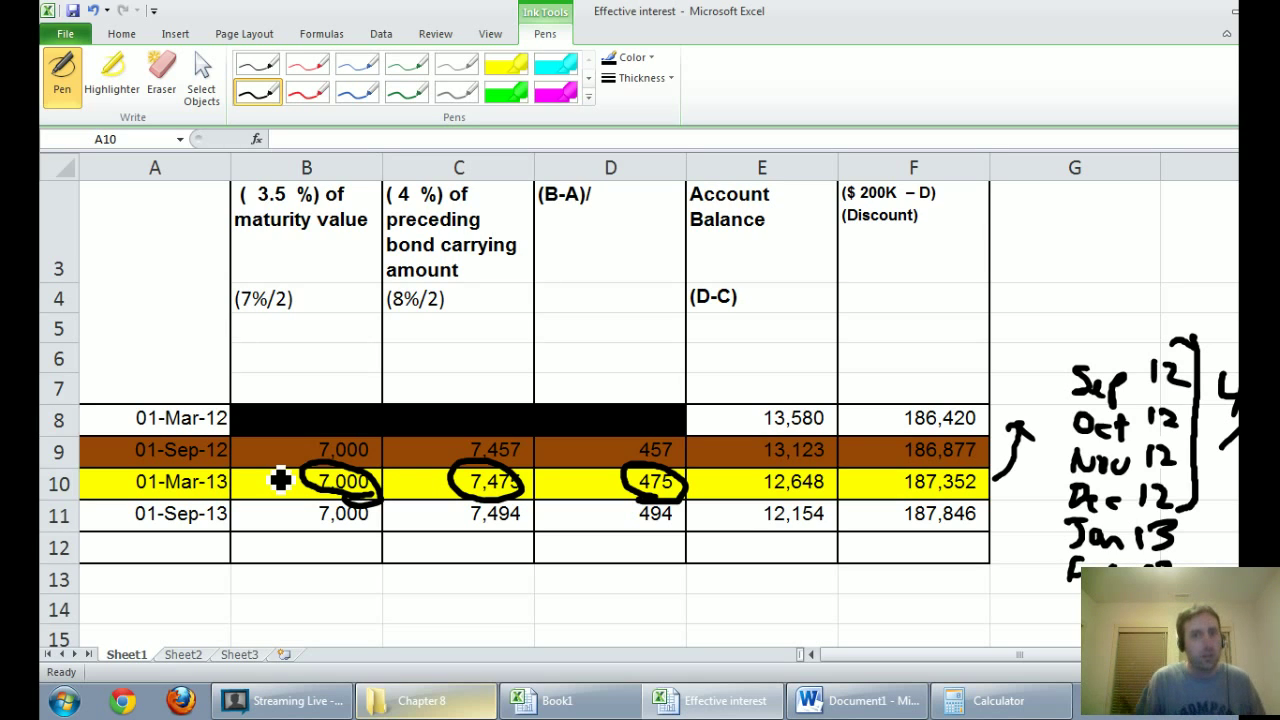
Step: Recheck the Effective interest table headings, and handwrite DR Interest exp below Dec 31, 2012 in the Word document
{"action": "left_click", "coordinate": [857, 700]}
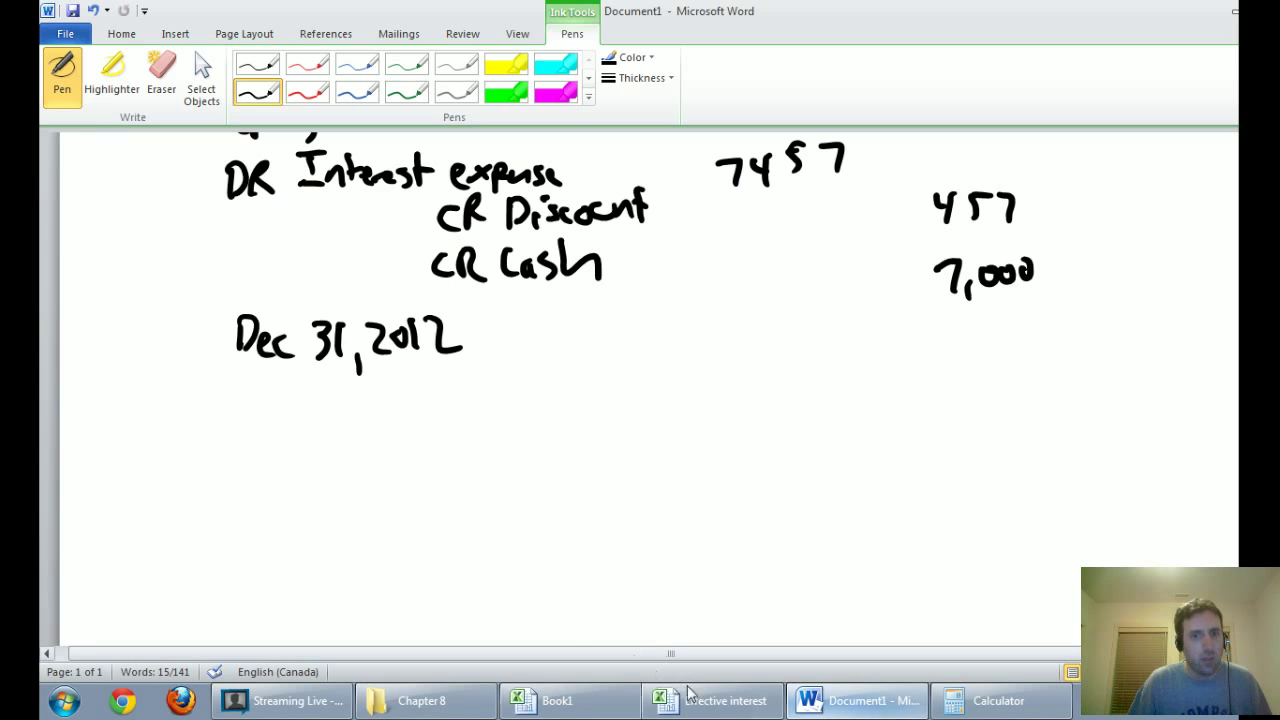
{"action": "left_click", "coordinate": [714, 704]}
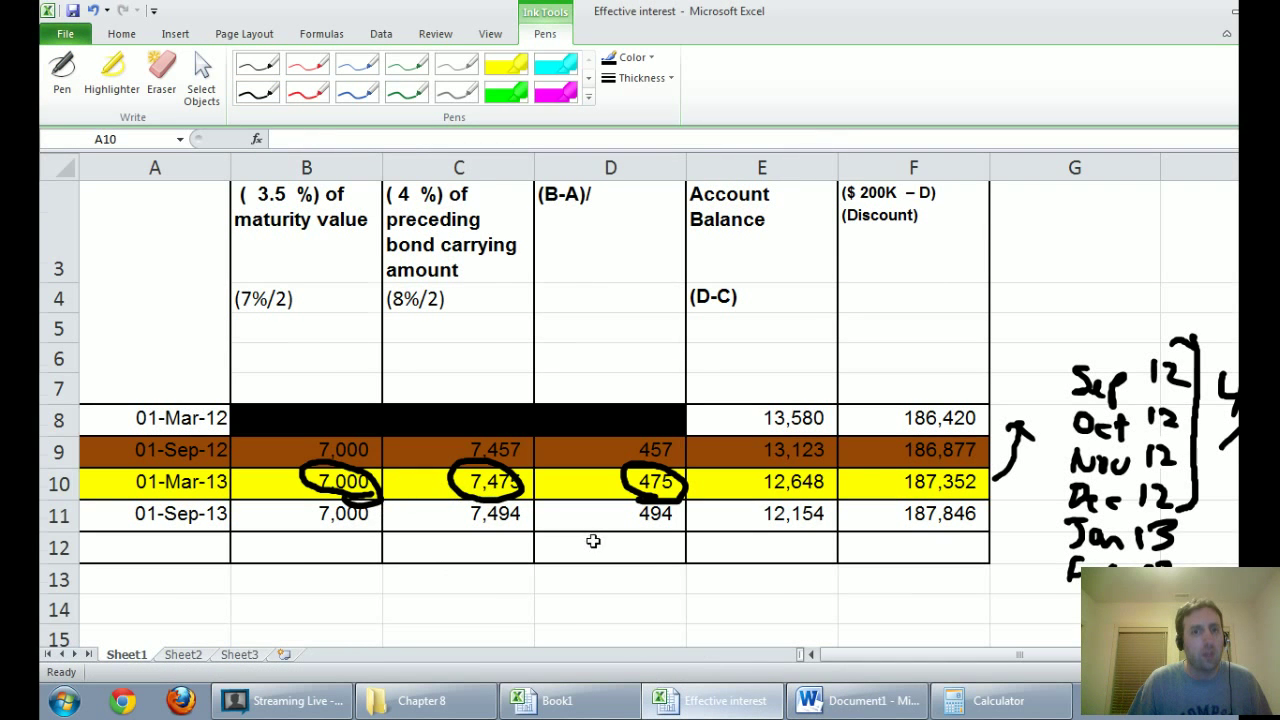
{"action": "scroll", "coordinate": [593, 541], "scroll_direction": "up", "scroll_amount": 1}
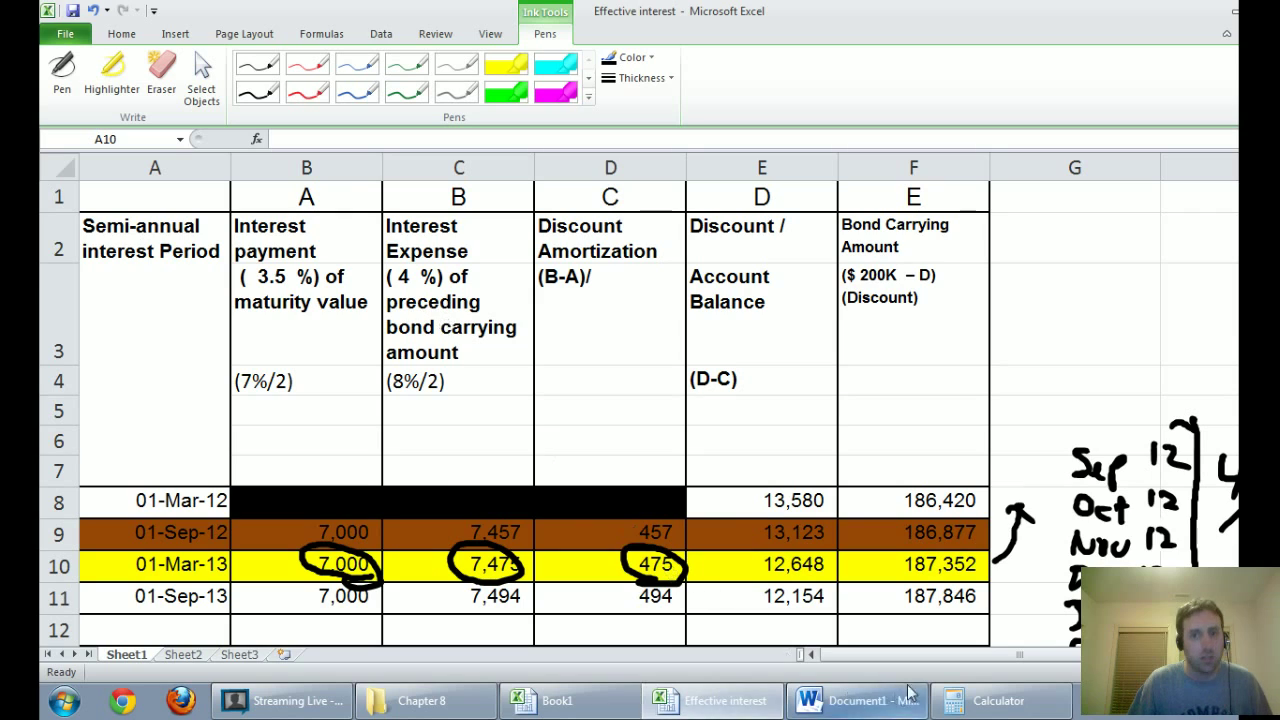
{"action": "left_click", "coordinate": [880, 706]}
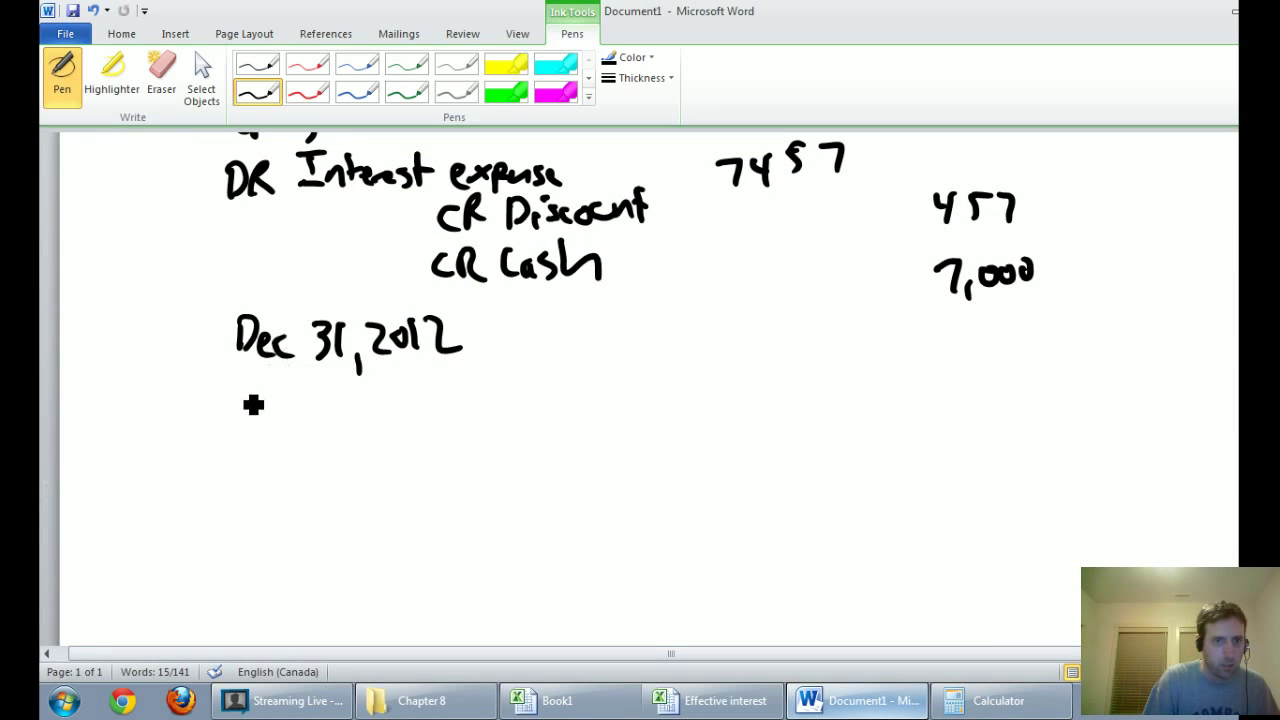
{"action": "mouse_move", "coordinate": [240, 376]}
{"action": "left_mouse_down"}
{"action": "mouse_move", "coordinate": [258, 402]}
{"action": "mouse_move", "coordinate": [360, 414]}
{"action": "mouse_move", "coordinate": [557, 409]}
{"action": "left_mouse_up"}
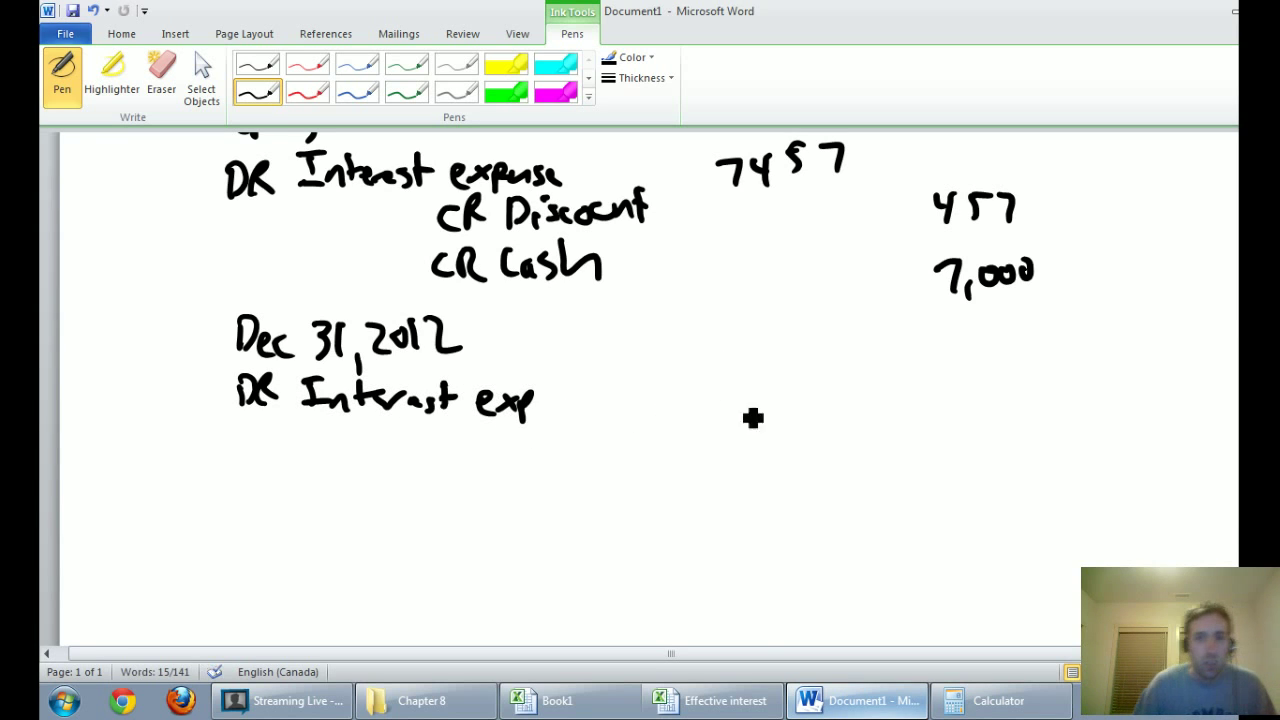
Step: Check the 01-Mar-13 interest expense in the Effective interest workbook, and handwrite 7475*4/6 beside DR Interest exp in Word
{"action": "left_click", "coordinate": [719, 704]}
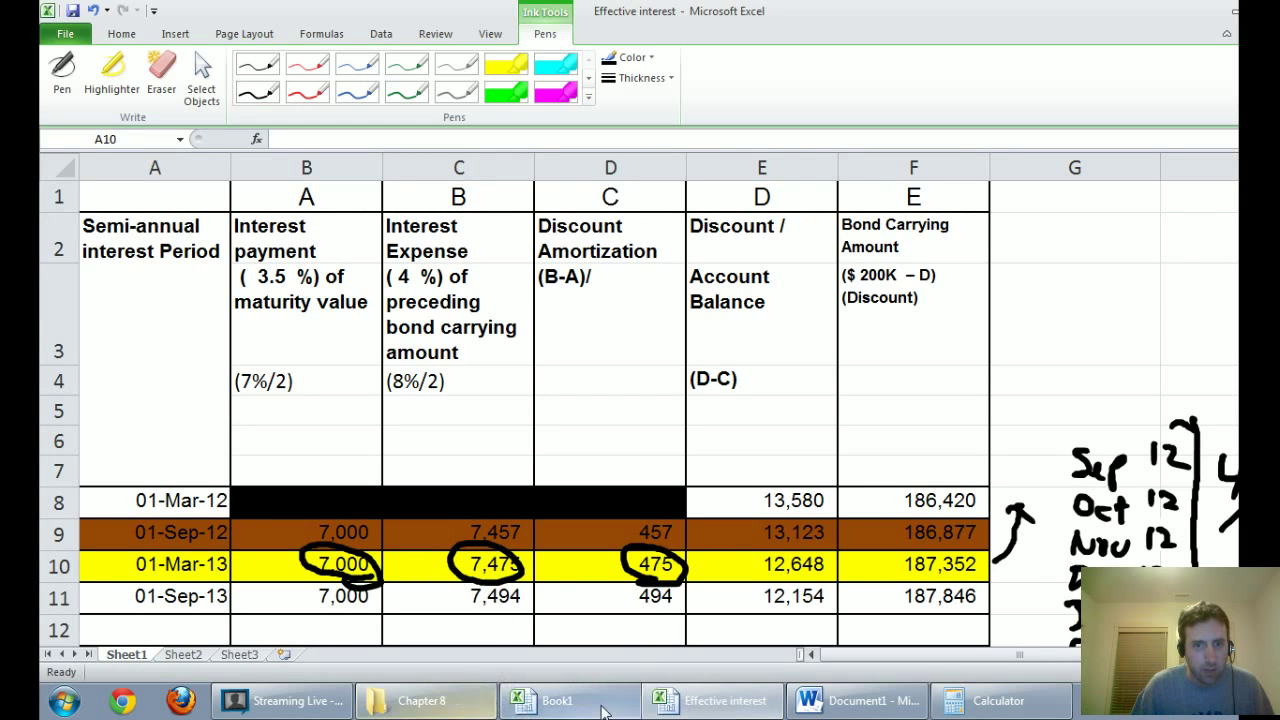
{"action": "left_click", "coordinate": [838, 705]}
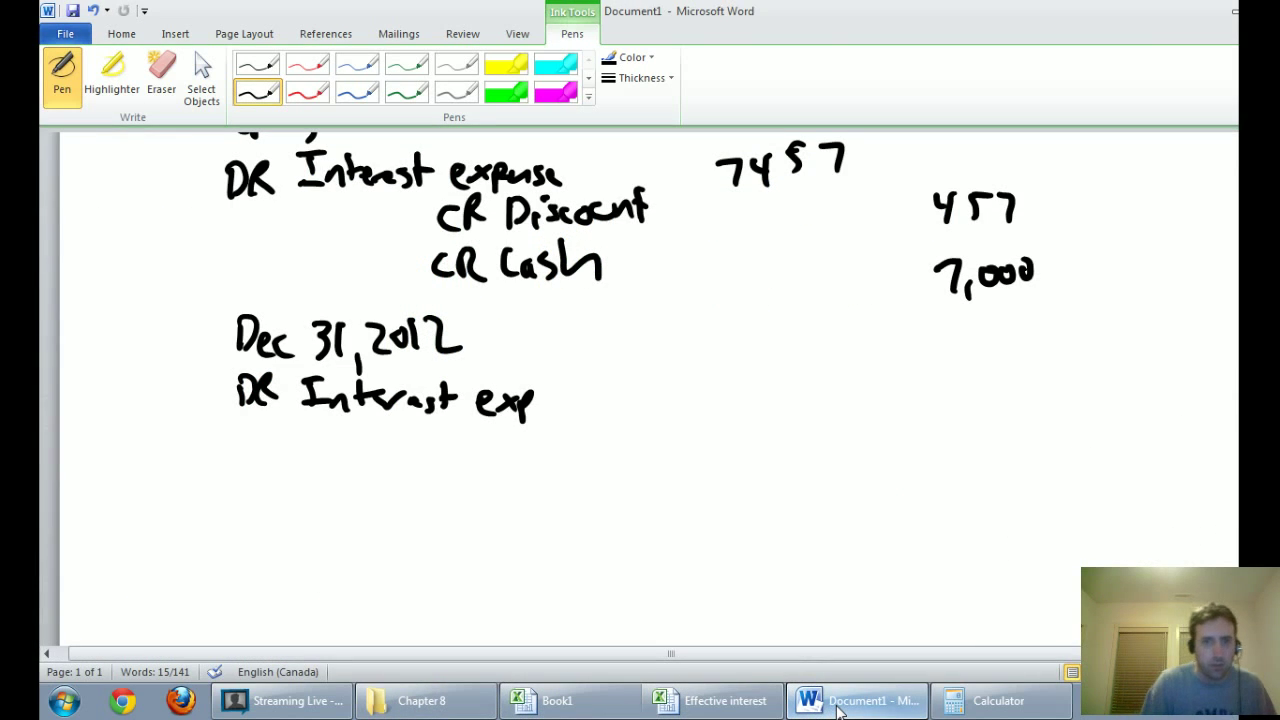
{"action": "mouse_move", "coordinate": [588, 380]}
{"action": "left_mouse_down"}
{"action": "mouse_move", "coordinate": [654, 408]}
{"action": "mouse_move", "coordinate": [690, 394]}
{"action": "mouse_move", "coordinate": [748, 402]}
{"action": "left_mouse_up"}
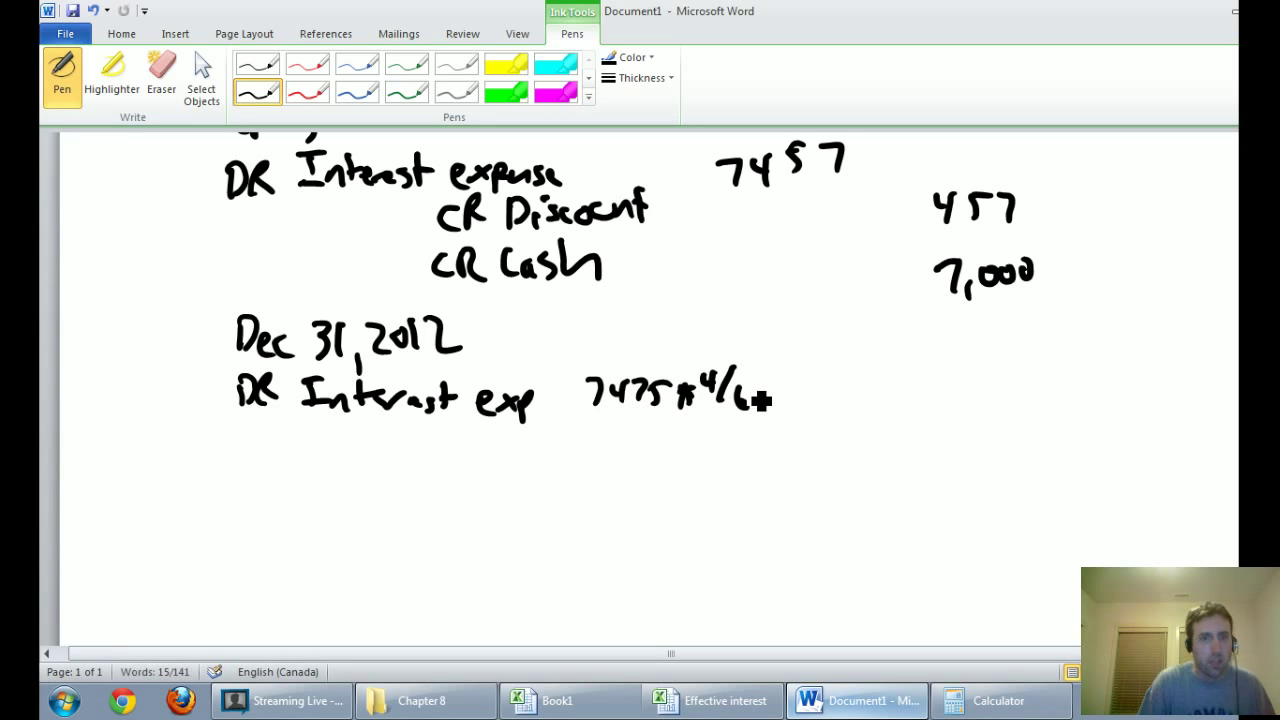
Step: Compute 7475 * 4 / 6 in Calculator, and handwrite 4983 as the interest expense debit in the Word document
{"action": "left_click", "coordinate": [990, 700]}
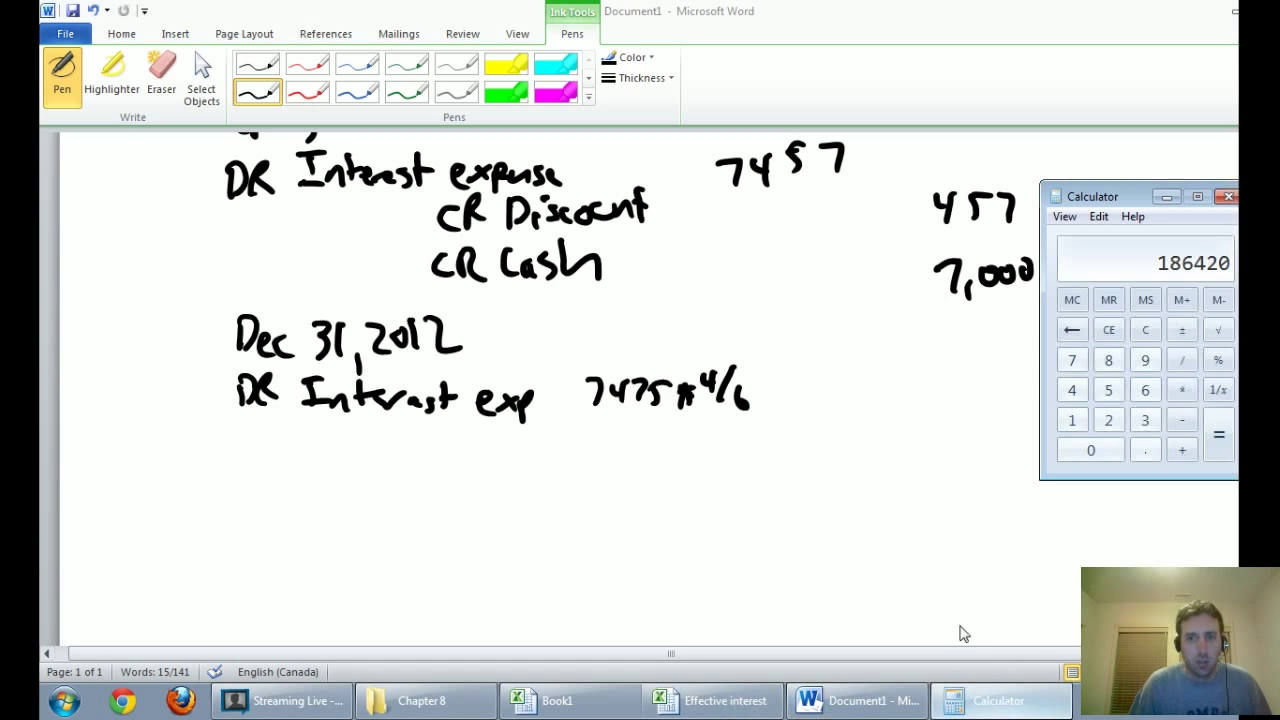
{"action": "type", "text": "7475 "}
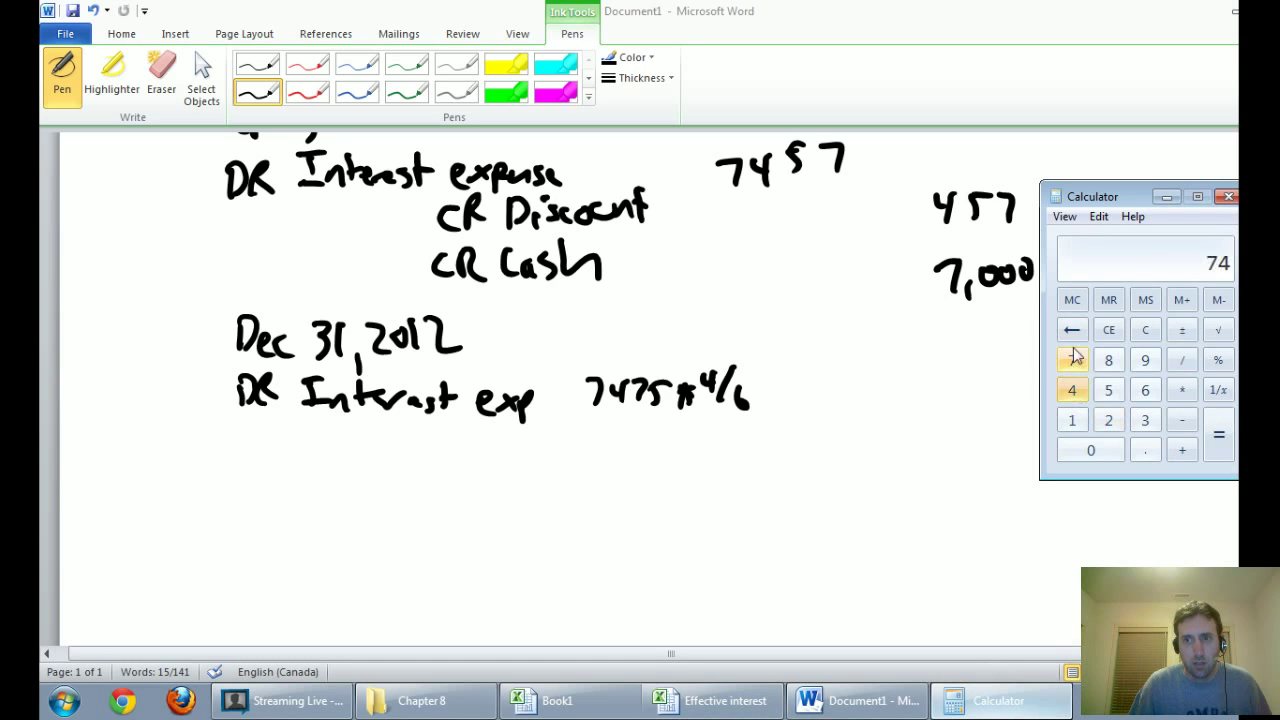
{"action": "type", "text": "* 4"}
{"action": "left_click", "coordinate": [1184, 364]}
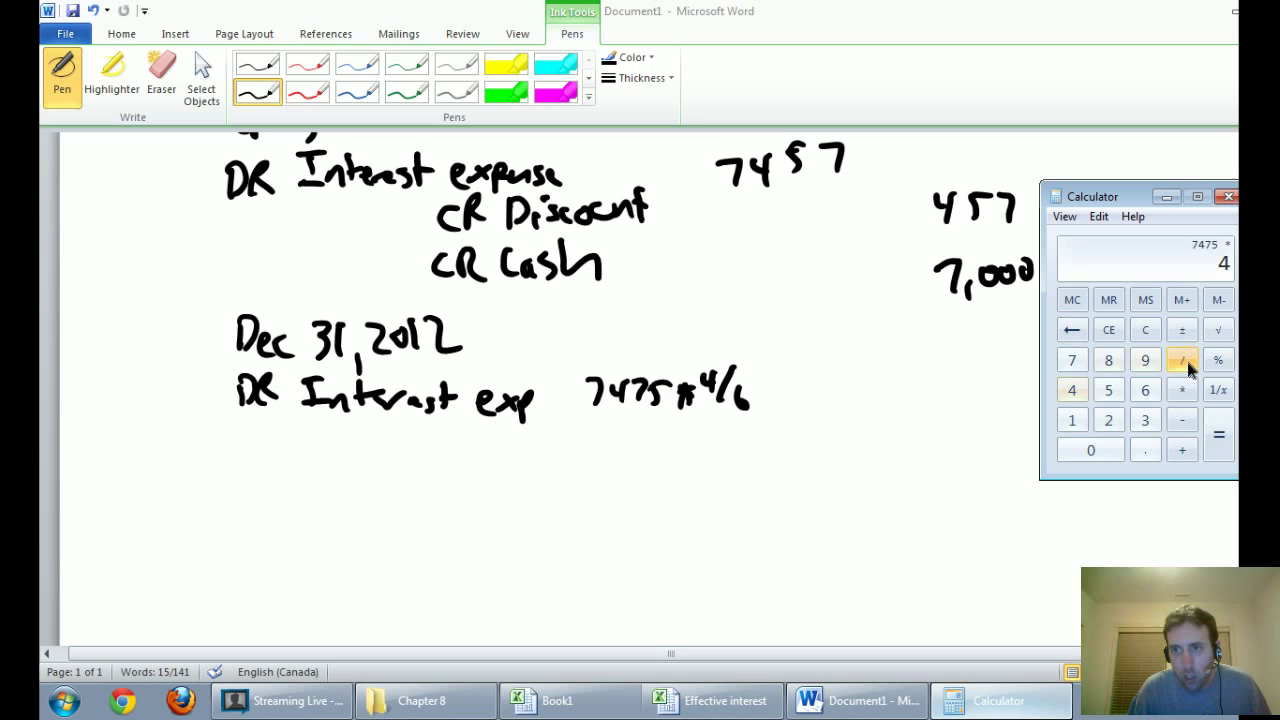
{"action": "left_click", "coordinate": [1145, 390]}
{"action": "left_click", "coordinate": [1220, 440]}
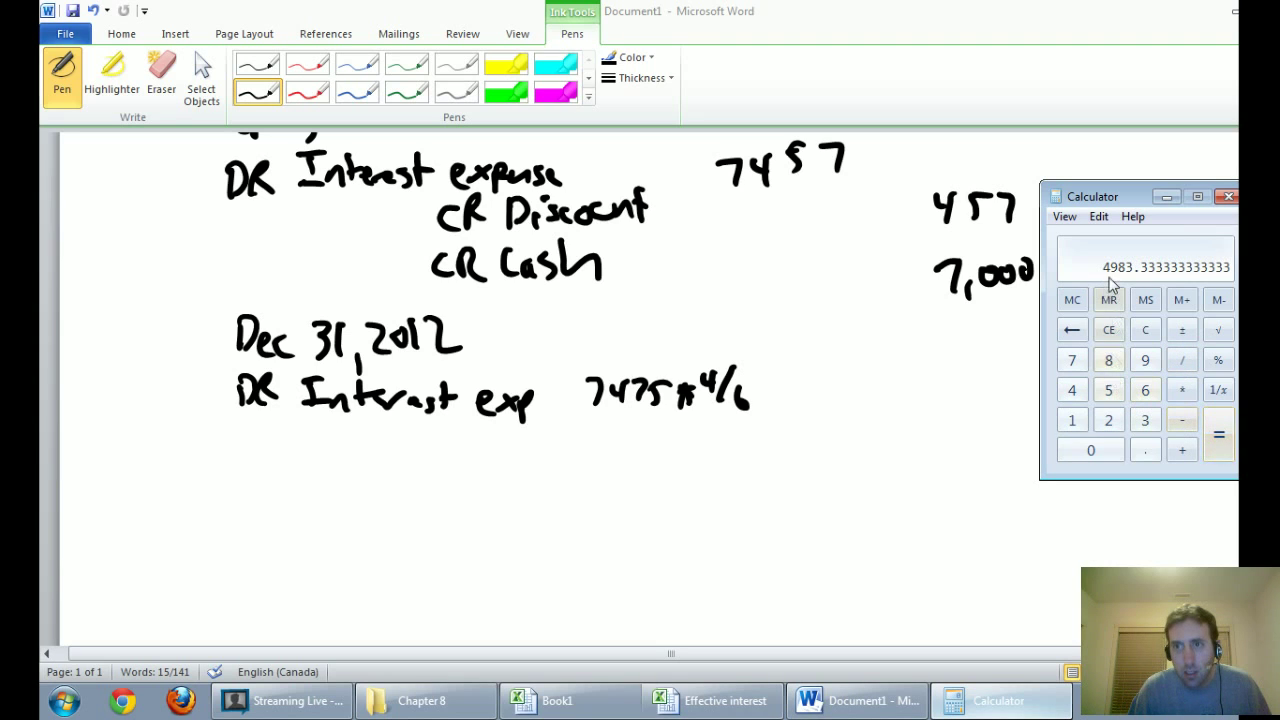
{"action": "left_click", "coordinate": [849, 380]}
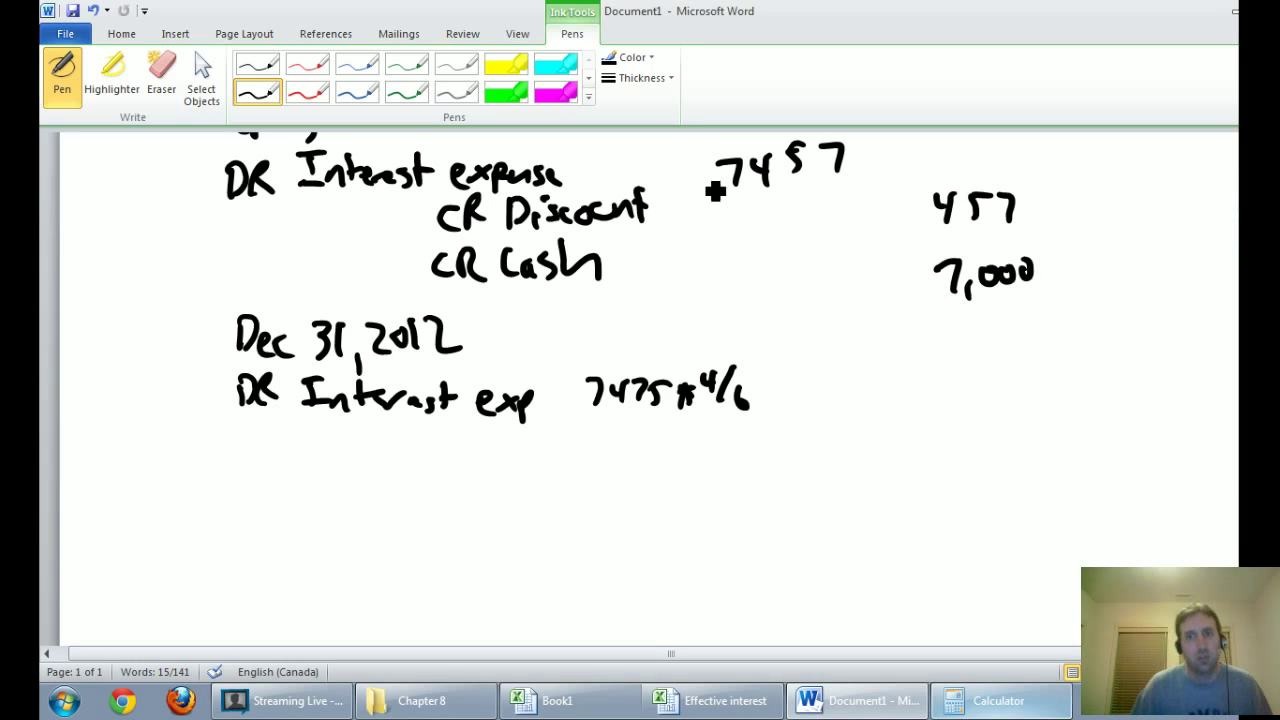
{"action": "left_click_drag", "start_coordinate": [790, 376], "coordinate": [872, 402]}
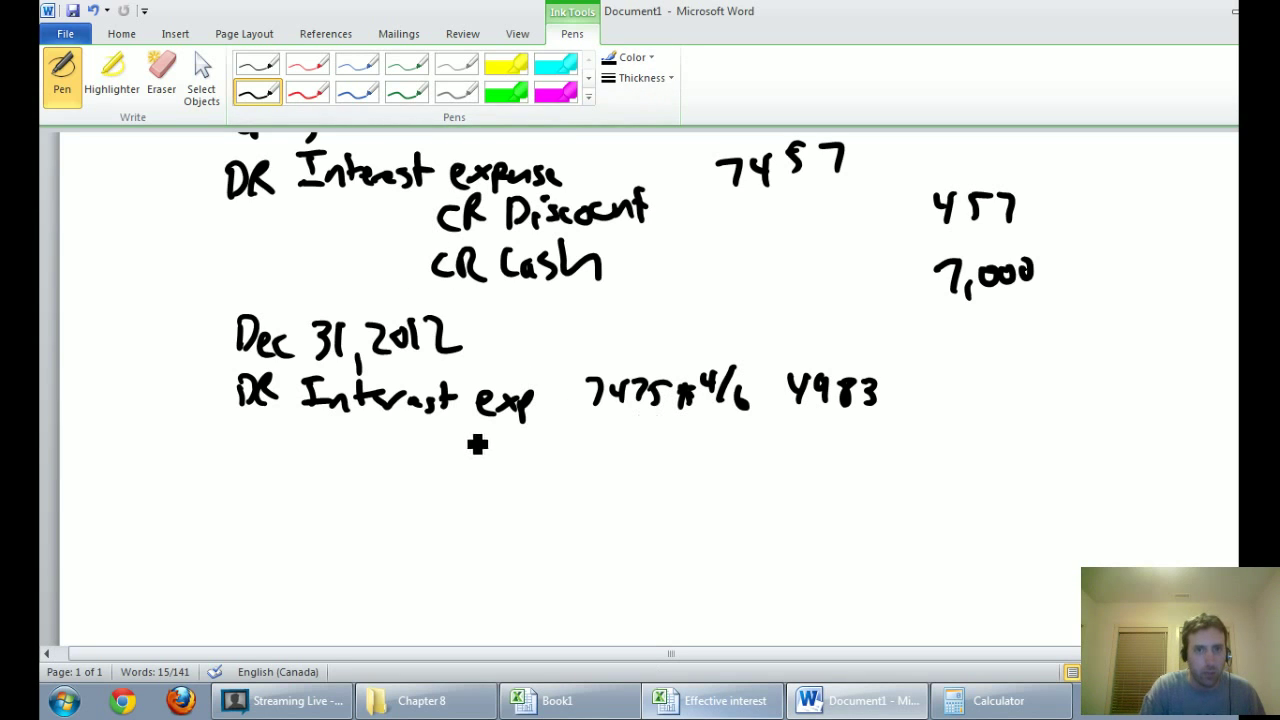
Step: Handwrite CR Discount below DR Interest exp, check the 01-Mar-13 discount amortization in the Effective interest workbook, and write 475*4/6 beside it
{"action": "left_click_drag", "start_coordinate": [453, 440], "coordinate": [449, 462]}
{"action": "mouse_move", "coordinate": [462, 450]}
{"action": "left_mouse_down"}
{"action": "mouse_move", "coordinate": [474, 470]}
{"action": "mouse_move", "coordinate": [500, 440]}
{"action": "mouse_move", "coordinate": [526, 474]}
{"action": "mouse_move", "coordinate": [563, 451]}
{"action": "mouse_move", "coordinate": [588, 465]}
{"action": "mouse_move", "coordinate": [643, 451]}
{"action": "left_mouse_up"}
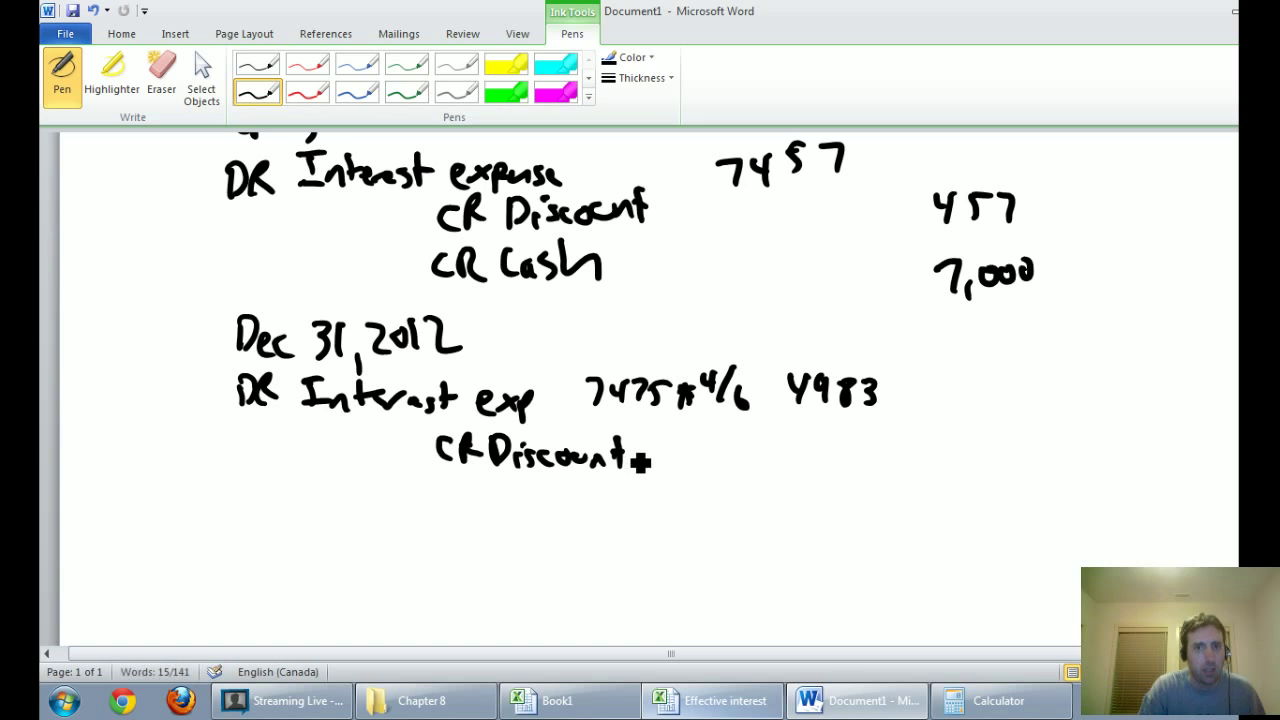
{"action": "left_click", "coordinate": [710, 700]}
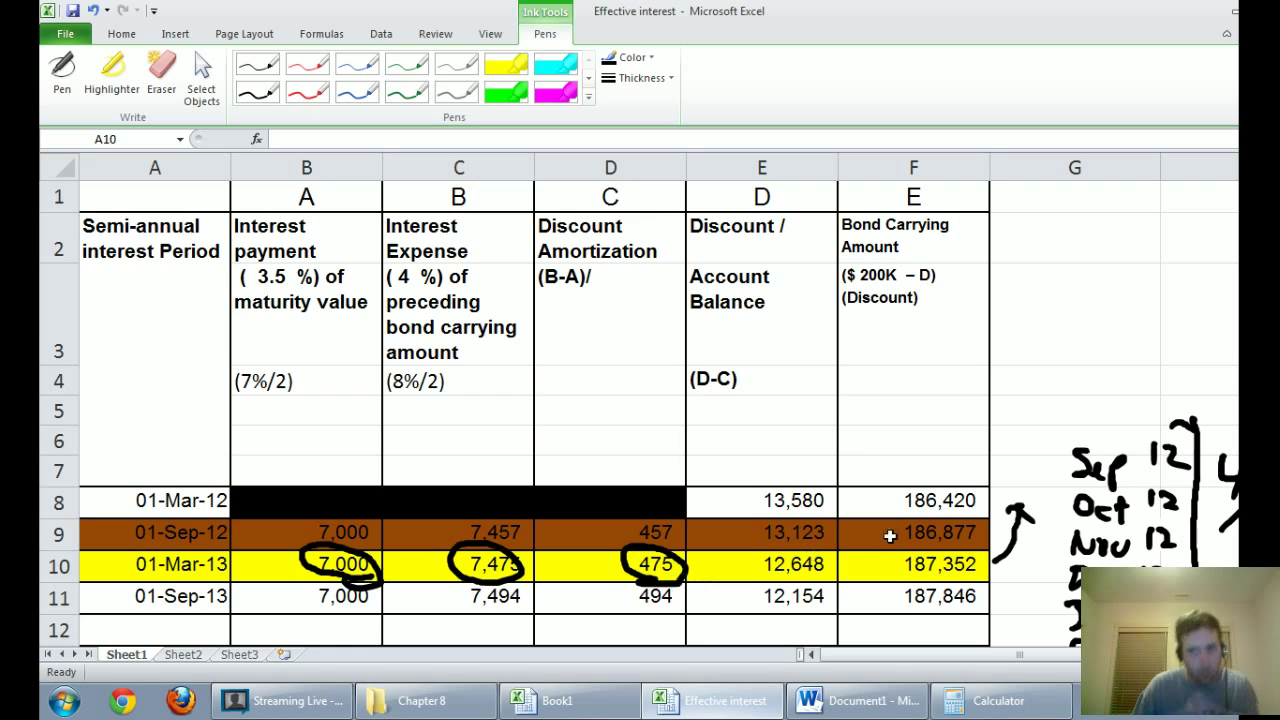
{"action": "left_click", "coordinate": [870, 704]}
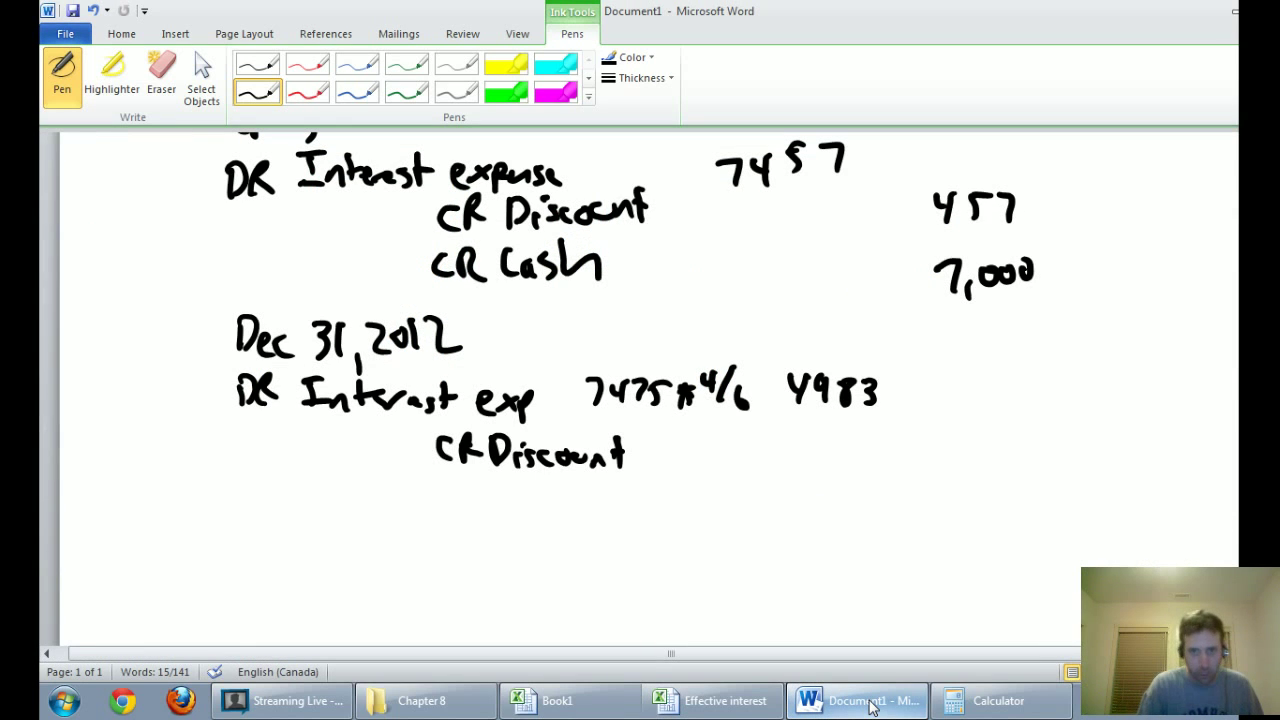
{"action": "left_click_drag", "start_coordinate": [670, 445], "coordinate": [708, 466]}
{"action": "mouse_move", "coordinate": [714, 445]}
{"action": "left_mouse_down"}
{"action": "mouse_move", "coordinate": [733, 474]}
{"action": "mouse_move", "coordinate": [766, 477]}
{"action": "mouse_move", "coordinate": [760, 466]}
{"action": "mouse_move", "coordinate": [783, 449]}
{"action": "mouse_move", "coordinate": [795, 468]}
{"action": "left_mouse_up"}
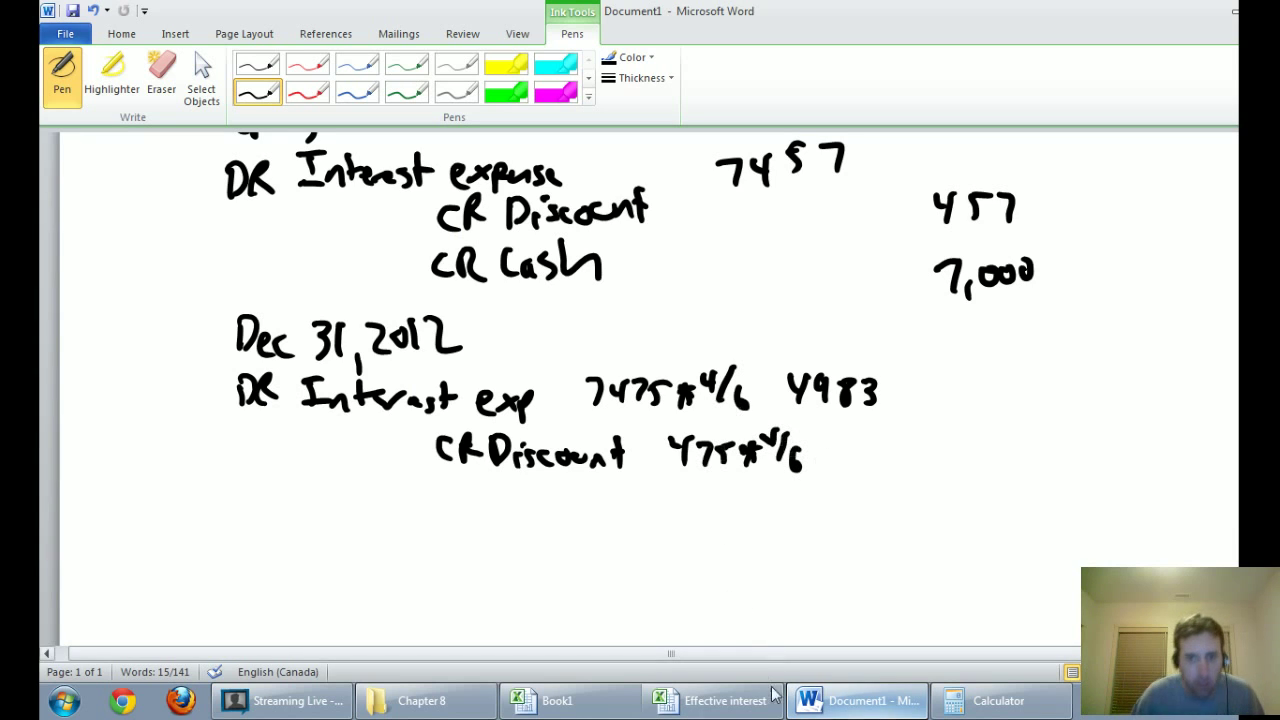
Step: Compute 475 * 4 / 6 in Calculator, and handwrite 317 as the discount credit in the Word document
{"action": "left_click", "coordinate": [990, 700]}
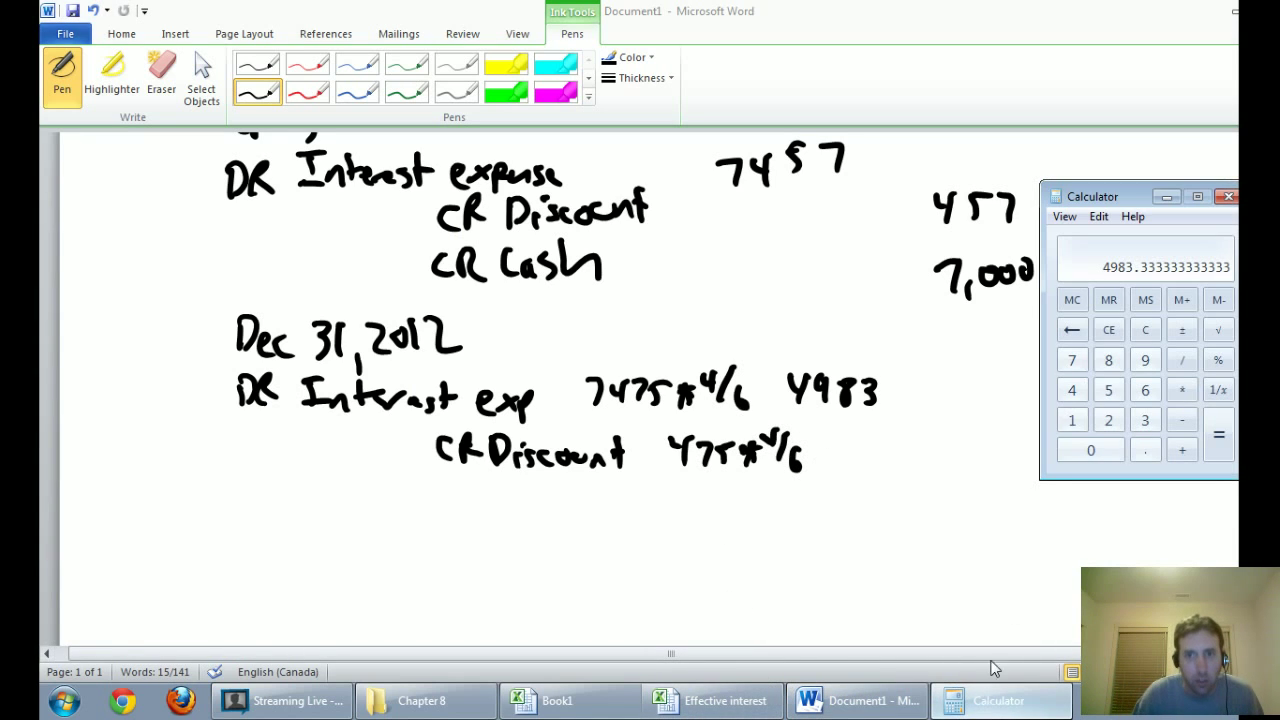
{"action": "left_click", "coordinate": [1071, 390]}
{"action": "left_click", "coordinate": [1071, 361]}
{"action": "left_click", "coordinate": [1108, 390]}
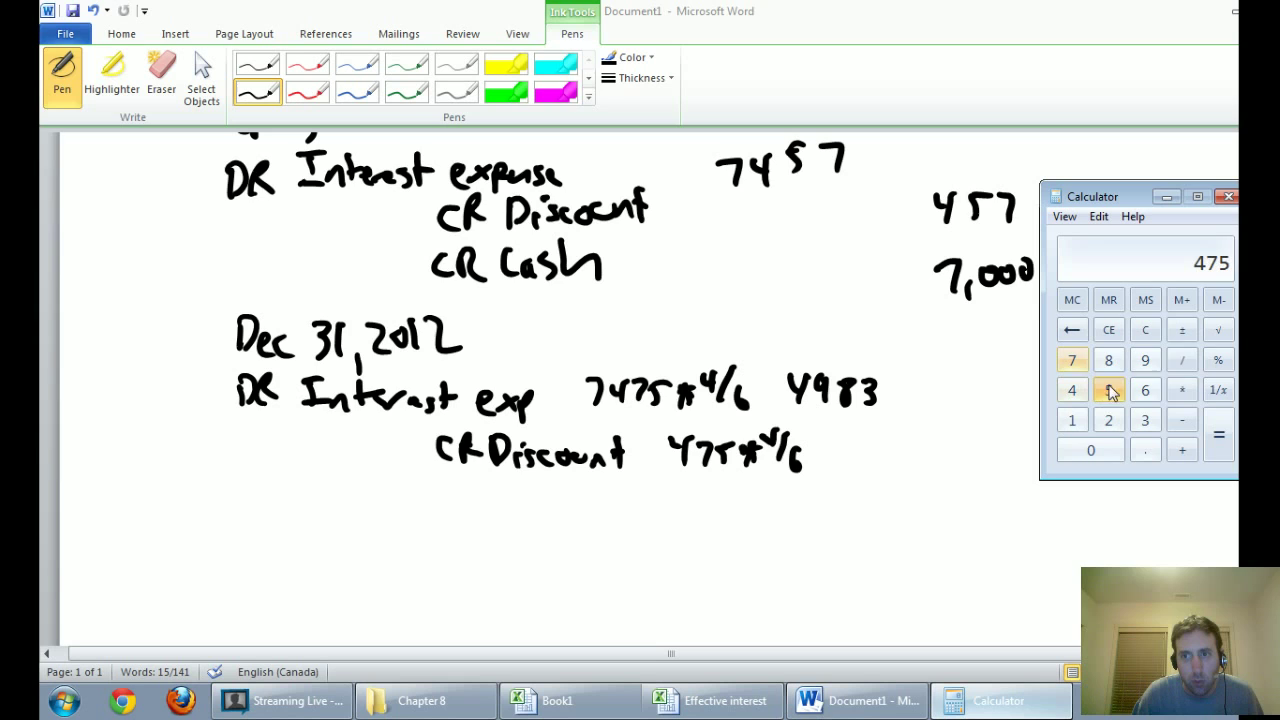
{"action": "left_click", "coordinate": [1182, 390]}
{"action": "left_click", "coordinate": [1071, 390]}
{"action": "left_click", "coordinate": [1182, 360]}
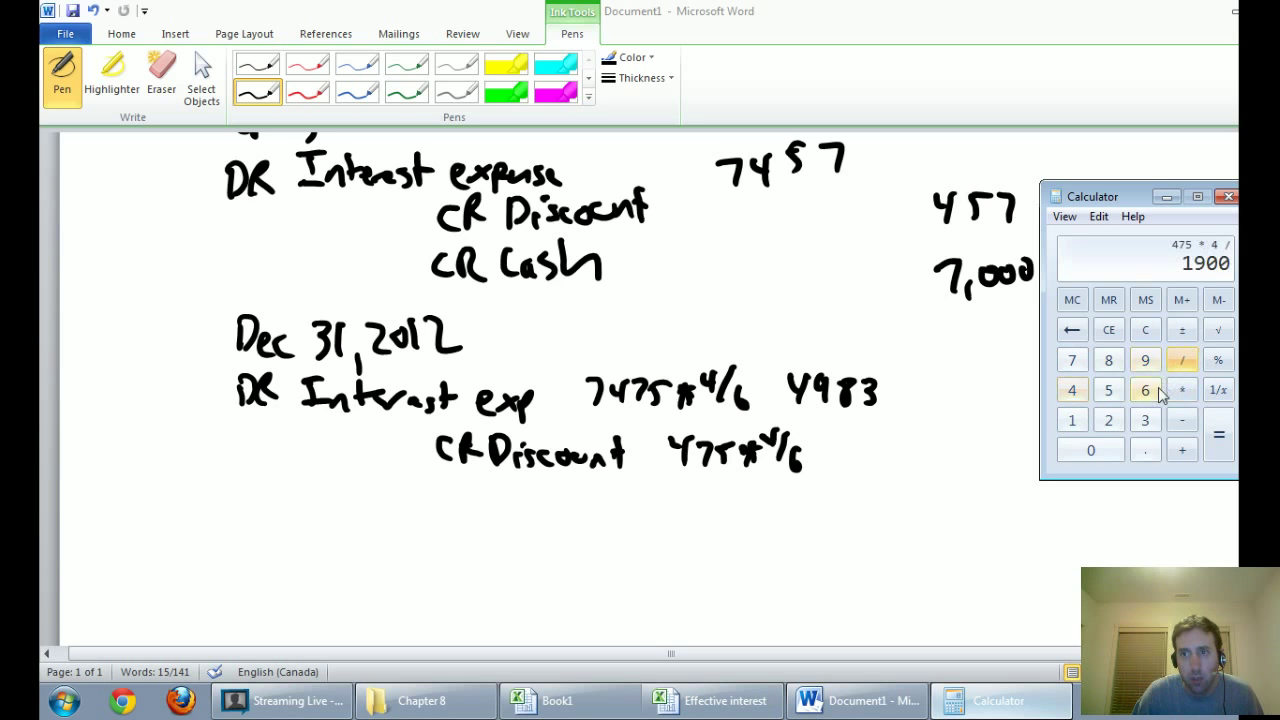
{"action": "left_click", "coordinate": [1145, 390]}
{"action": "left_click", "coordinate": [1219, 435]}
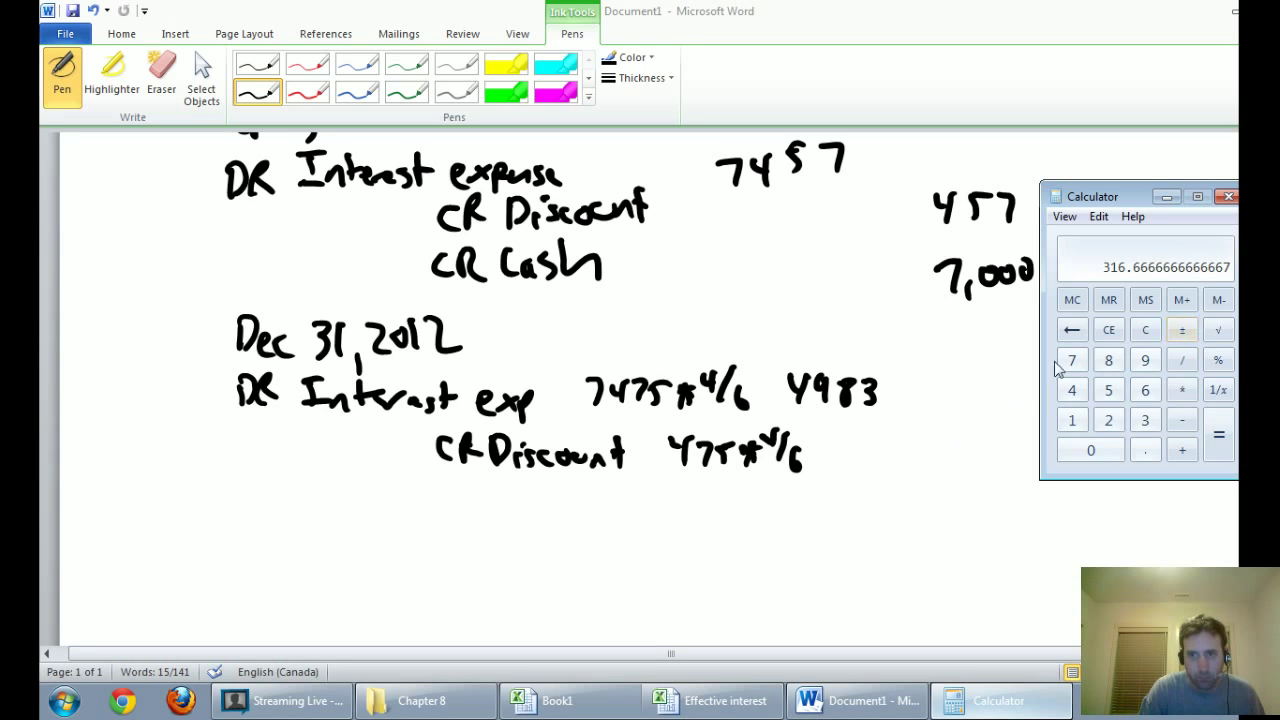
{"action": "left_click", "coordinate": [950, 458]}
{"action": "mouse_move", "coordinate": [941, 441]}
{"action": "left_mouse_down"}
{"action": "mouse_move", "coordinate": [946, 466]}
{"action": "mouse_move", "coordinate": [987, 468]}
{"action": "left_mouse_up"}
{"action": "mouse_move", "coordinate": [1000, 440]}
{"action": "left_mouse_down"}
{"action": "mouse_move", "coordinate": [1031, 447]}
{"action": "mouse_move", "coordinate": [1015, 470]}
{"action": "left_mouse_up"}
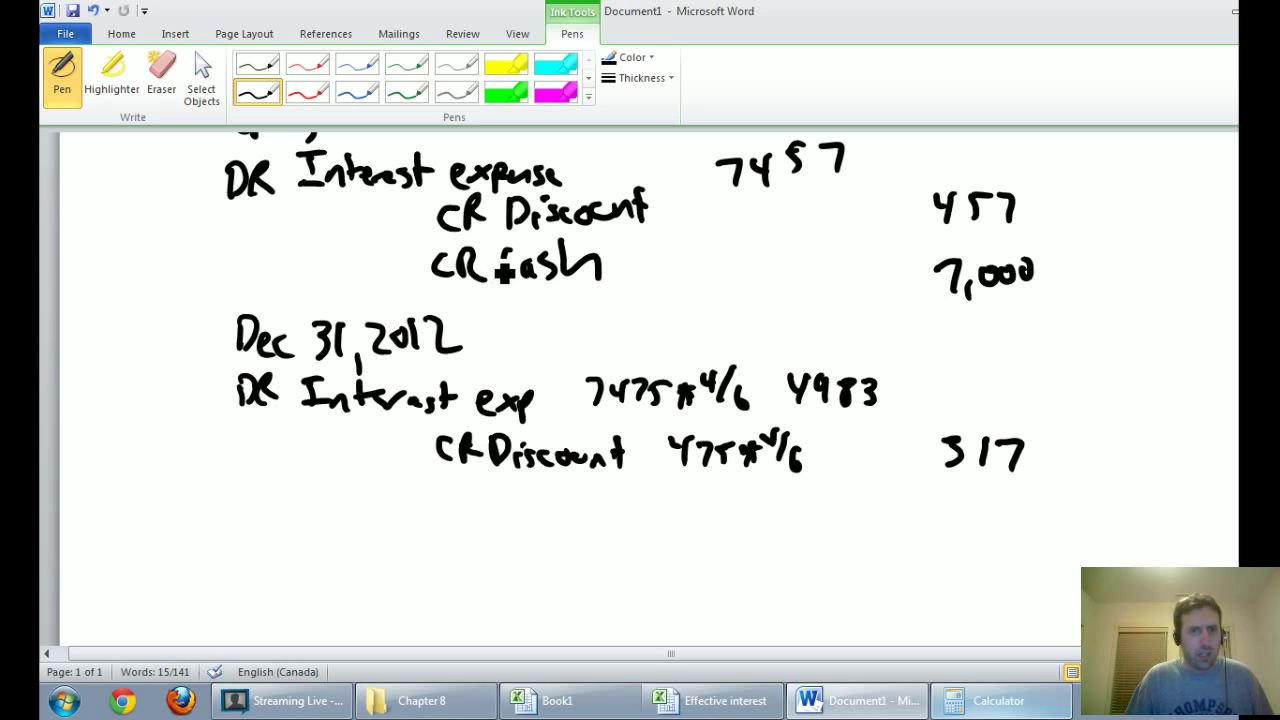
Step: Check the 01-Mar-13 interest payment and the problem text, and handwrite CR Interest payable with 7000*4/6 below the discount line
{"action": "left_click", "coordinate": [835, 706]}
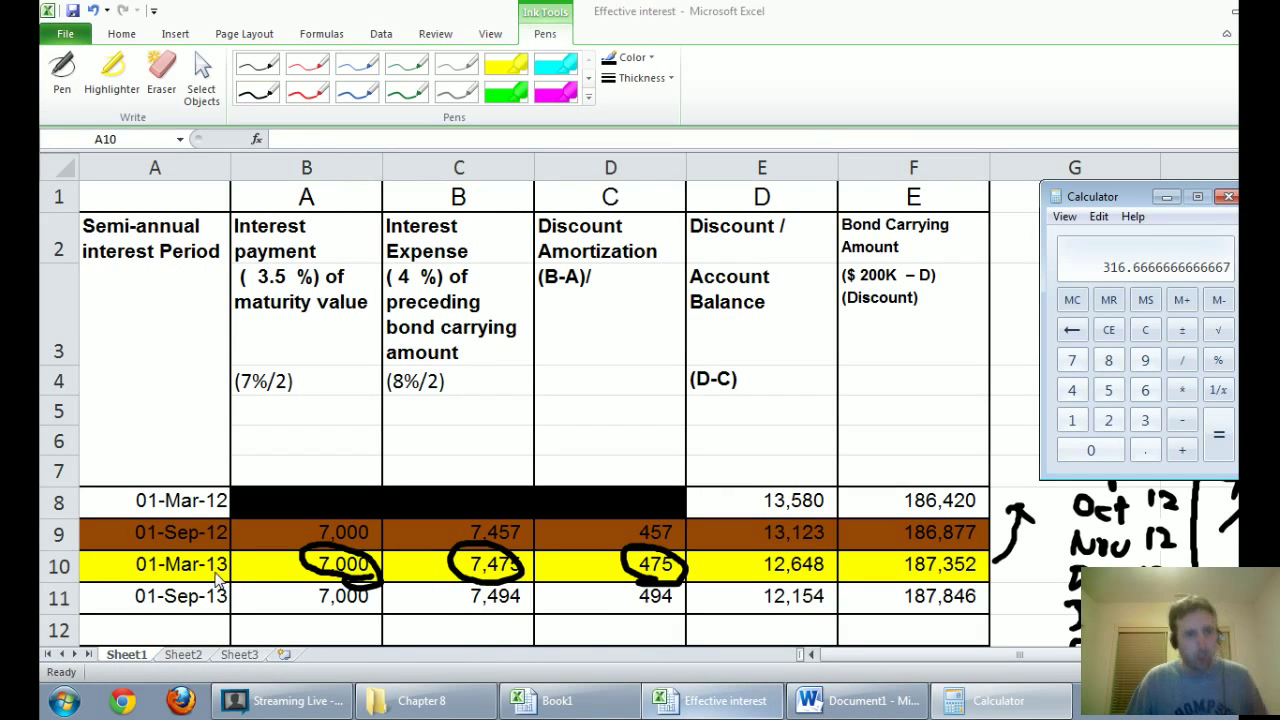
{"action": "left_click", "coordinate": [840, 702]}
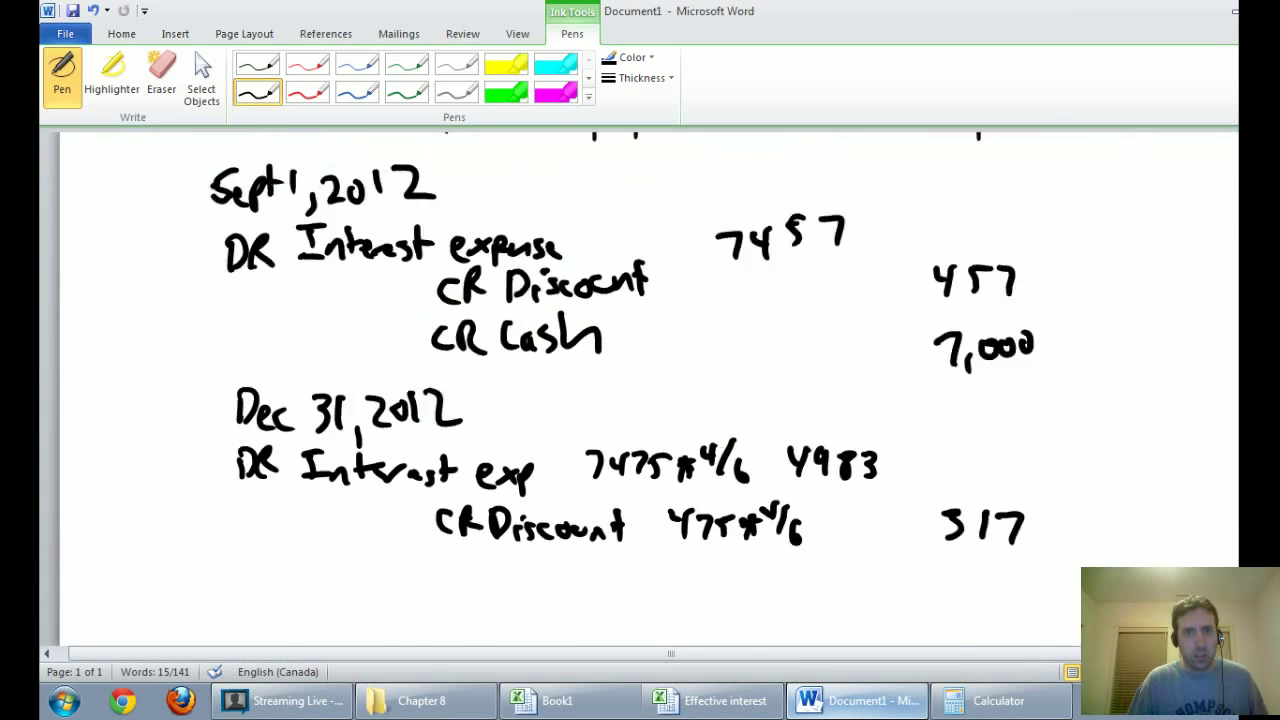
{"action": "scroll", "coordinate": [560, 386], "scroll_direction": "up", "scroll_amount": 10}
{"action": "scroll", "coordinate": [531, 343], "scroll_direction": "up", "scroll_amount": 1}
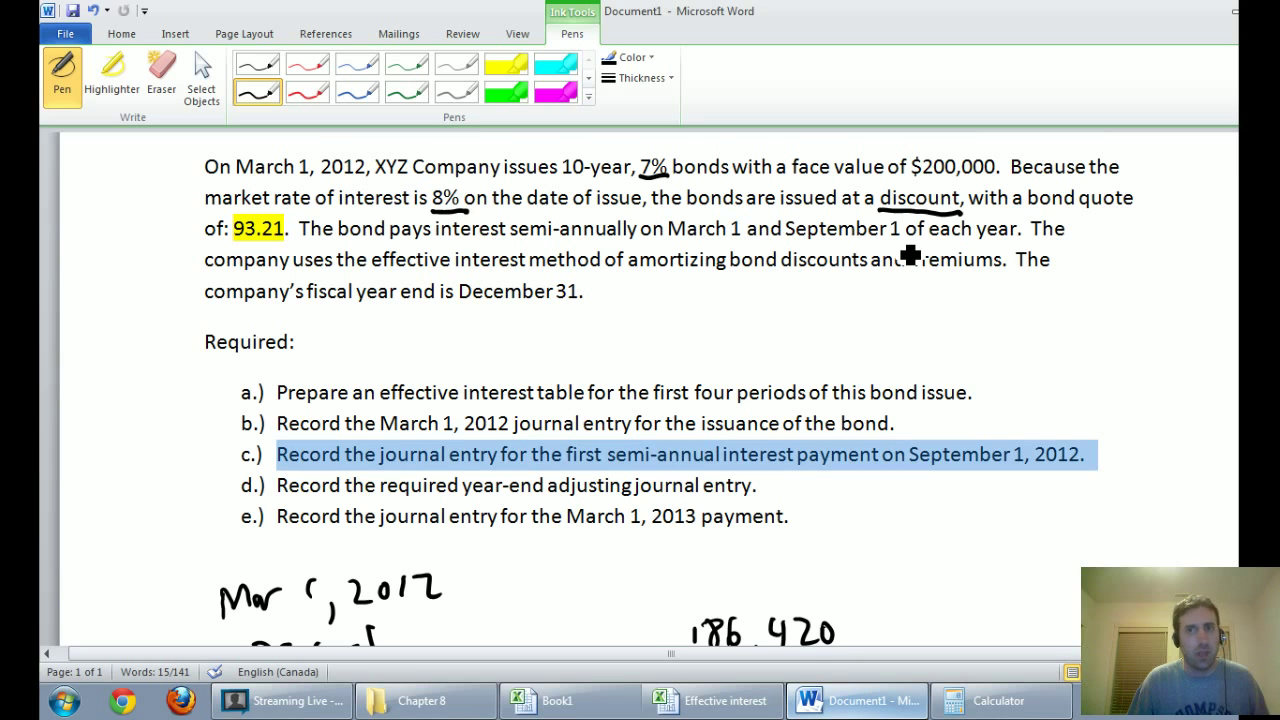
{"action": "scroll", "coordinate": [910, 255], "scroll_direction": "down", "scroll_amount": 12}
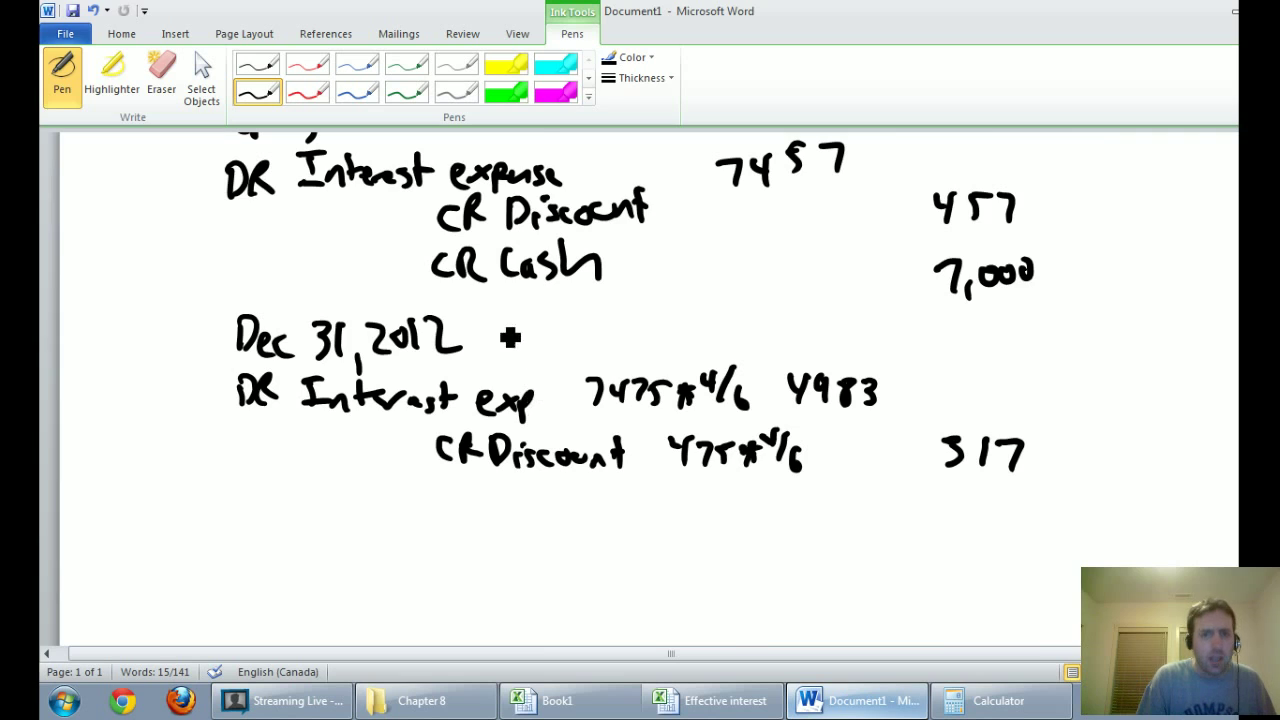
{"action": "mouse_move", "coordinate": [457, 486]}
{"action": "left_mouse_down"}
{"action": "mouse_move", "coordinate": [455, 509]}
{"action": "mouse_move", "coordinate": [676, 500]}
{"action": "mouse_move", "coordinate": [791, 516]}
{"action": "left_mouse_up"}
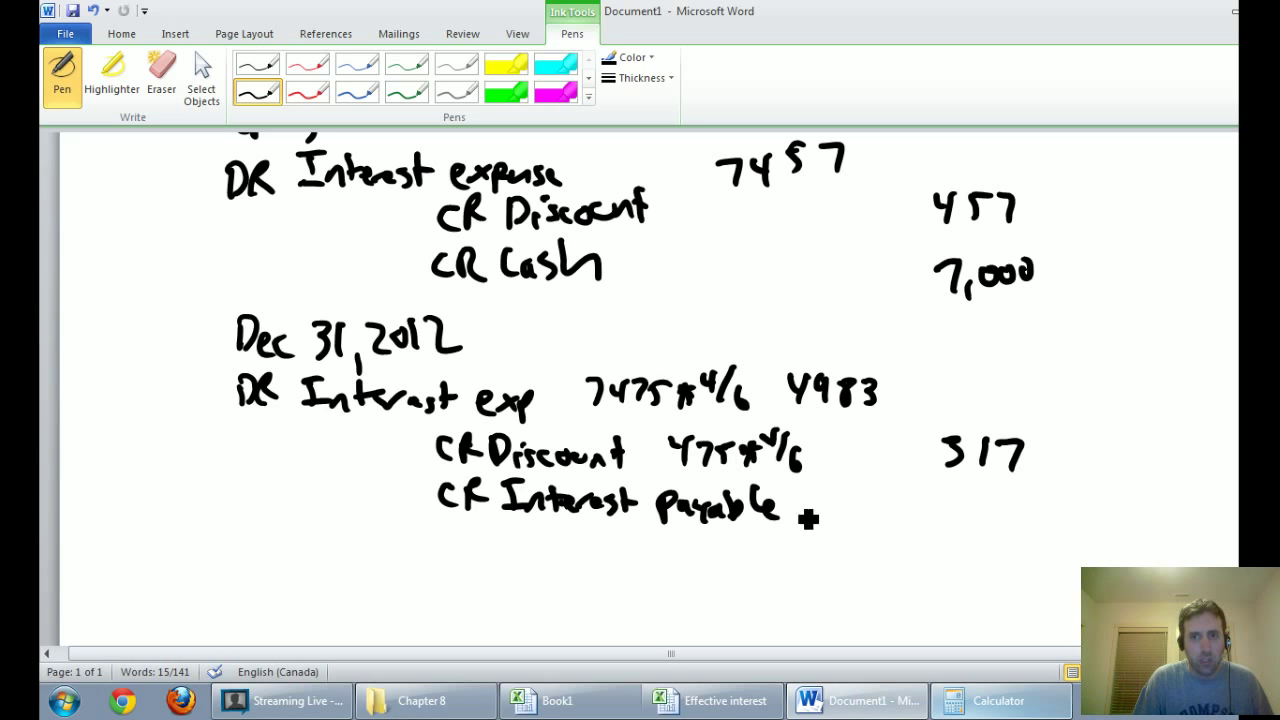
{"action": "mouse_move", "coordinate": [726, 536]}
{"action": "left_mouse_down"}
{"action": "mouse_move", "coordinate": [738, 560]}
{"action": "mouse_move", "coordinate": [756, 550]}
{"action": "left_mouse_up"}
{"action": "mouse_move", "coordinate": [770, 548]}
{"action": "left_mouse_down"}
{"action": "mouse_move", "coordinate": [772, 560]}
{"action": "mouse_move", "coordinate": [826, 563]}
{"action": "mouse_move", "coordinate": [874, 539]}
{"action": "mouse_move", "coordinate": [856, 562]}
{"action": "left_mouse_up"}
{"action": "left_click_drag", "start_coordinate": [882, 540], "coordinate": [876, 562]}
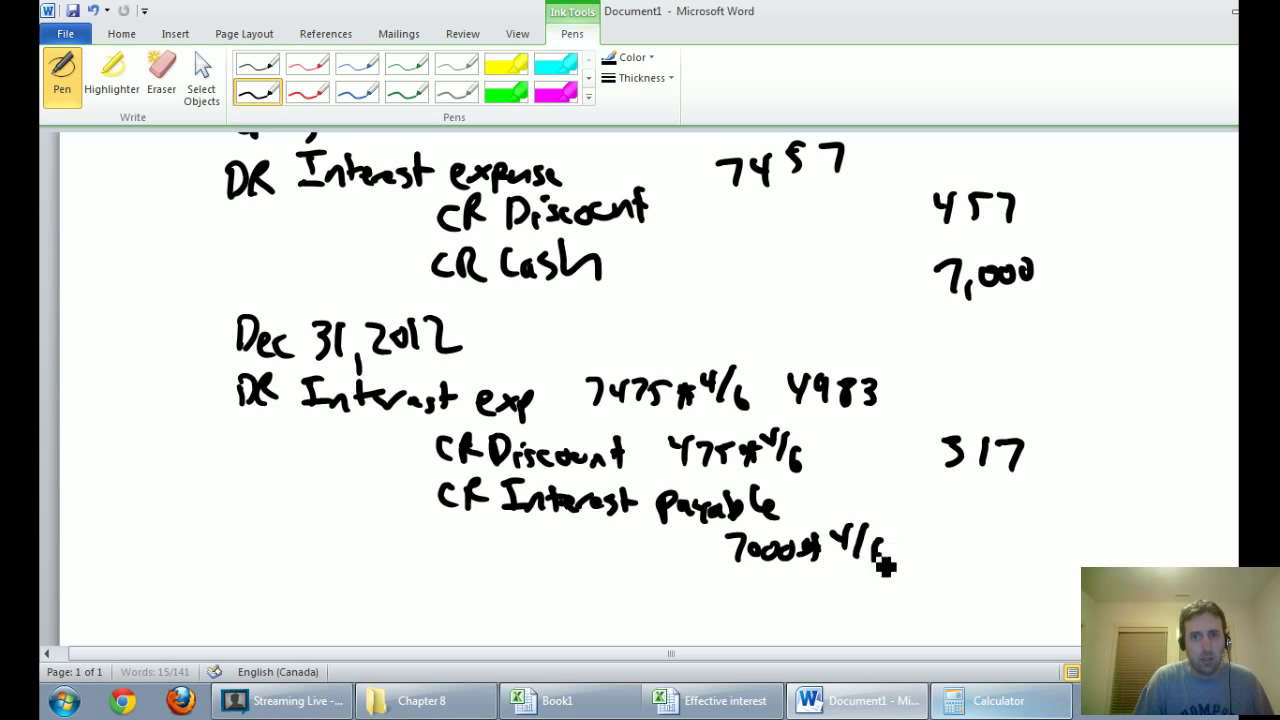
Step: Compute 7000 * 4 / 6 in Calculator, and handwrite 4666 as the interest payable credit in the Word document
{"action": "left_click", "coordinate": [1000, 700]}
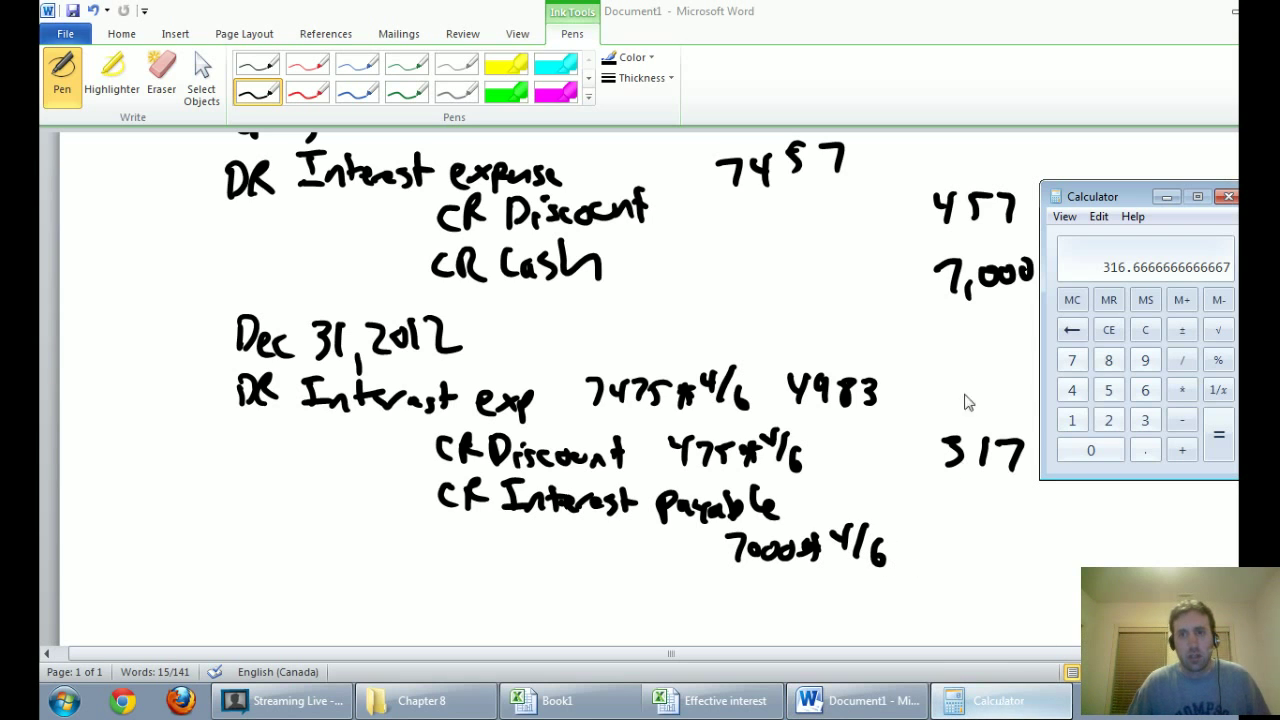
{"action": "left_click", "coordinate": [1071, 359]}
{"action": "left_click", "coordinate": [1112, 451]}
{"action": "left_click", "coordinate": [1113, 452]}
{"action": "left_click", "coordinate": [1115, 453]}
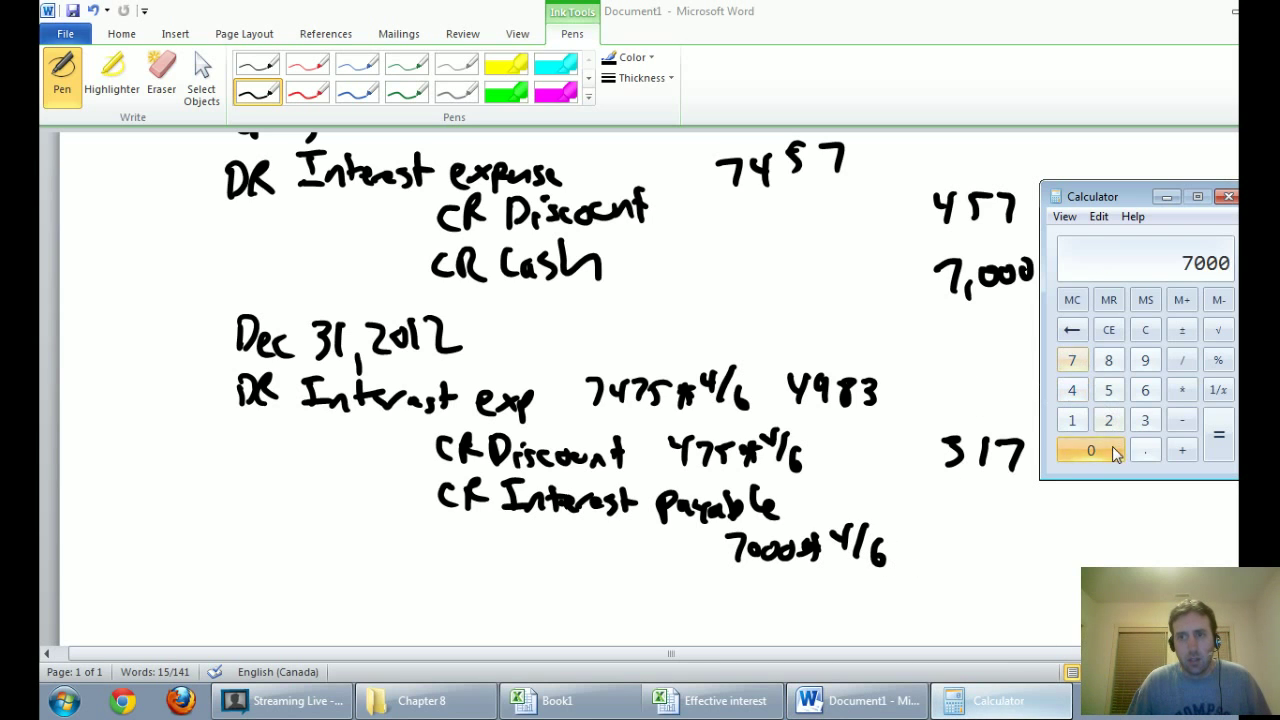
{"action": "left_click", "coordinate": [1182, 390]}
{"action": "left_click", "coordinate": [1072, 390]}
{"action": "left_click", "coordinate": [1185, 362]}
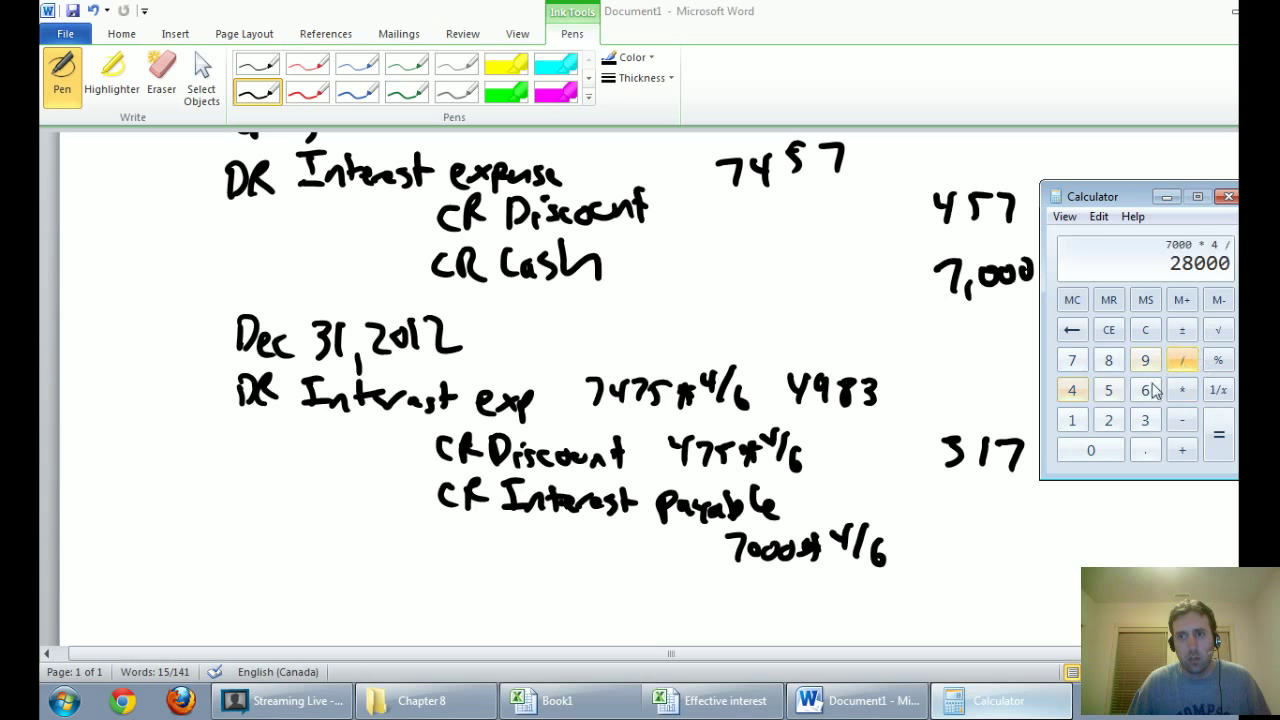
{"action": "left_click", "coordinate": [1147, 392]}
{"action": "left_click", "coordinate": [1205, 440]}
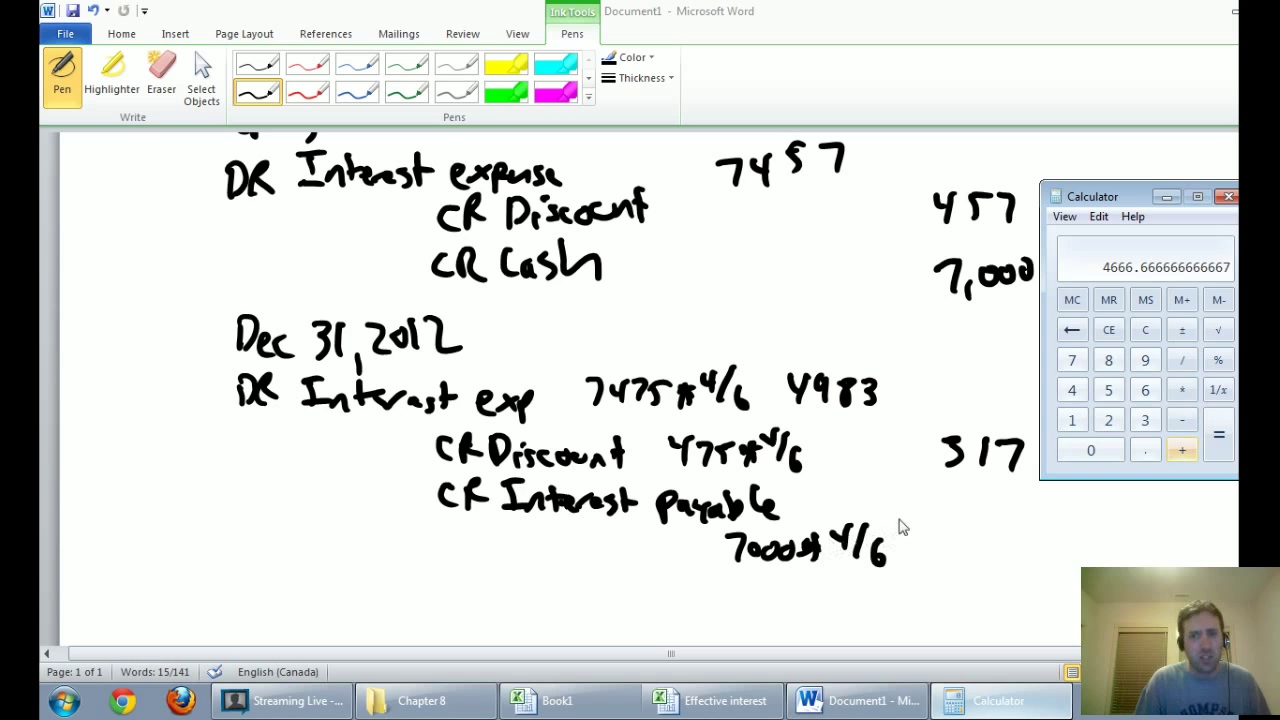
{"action": "left_click", "coordinate": [945, 526]}
{"action": "mouse_move", "coordinate": [928, 510]}
{"action": "left_mouse_down"}
{"action": "mouse_move", "coordinate": [938, 542]}
{"action": "mouse_move", "coordinate": [1014, 532]}
{"action": "left_mouse_up"}
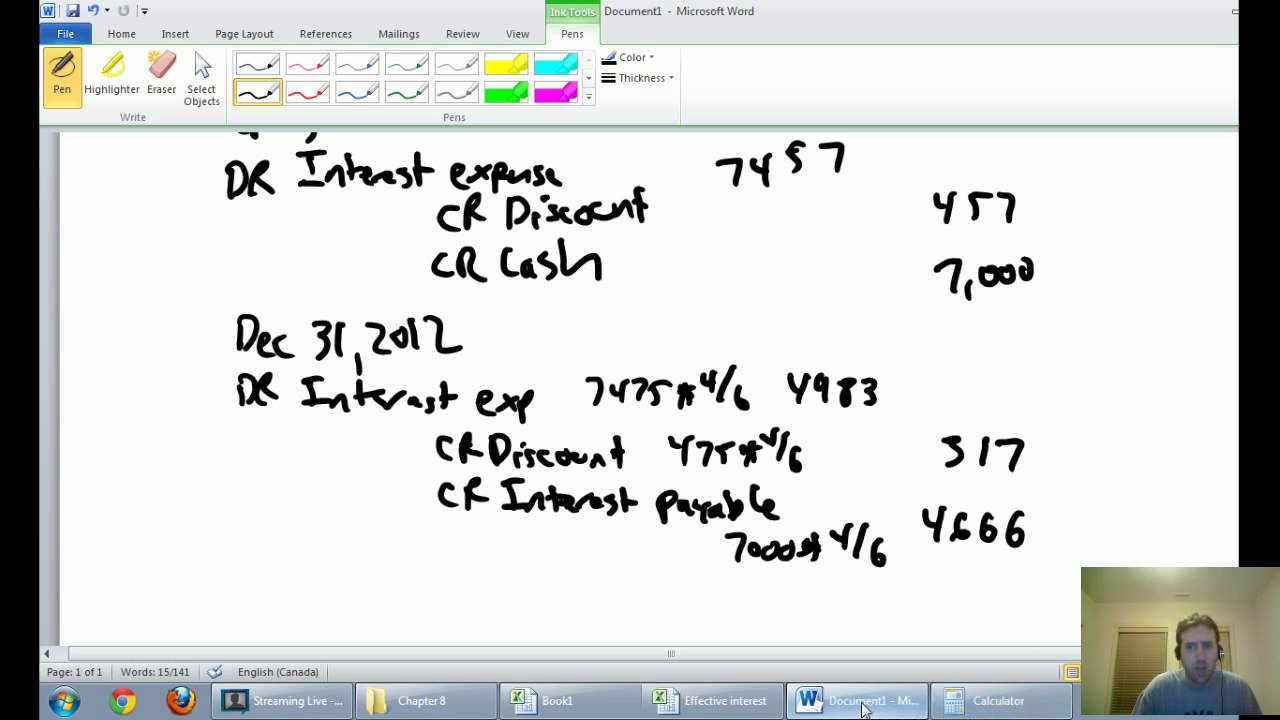
Step: Recheck the 01-Mar-13 row in the Effective interest workbook, and set the Word document's paper size to Ledger
{"action": "left_click", "coordinate": [742, 706]}
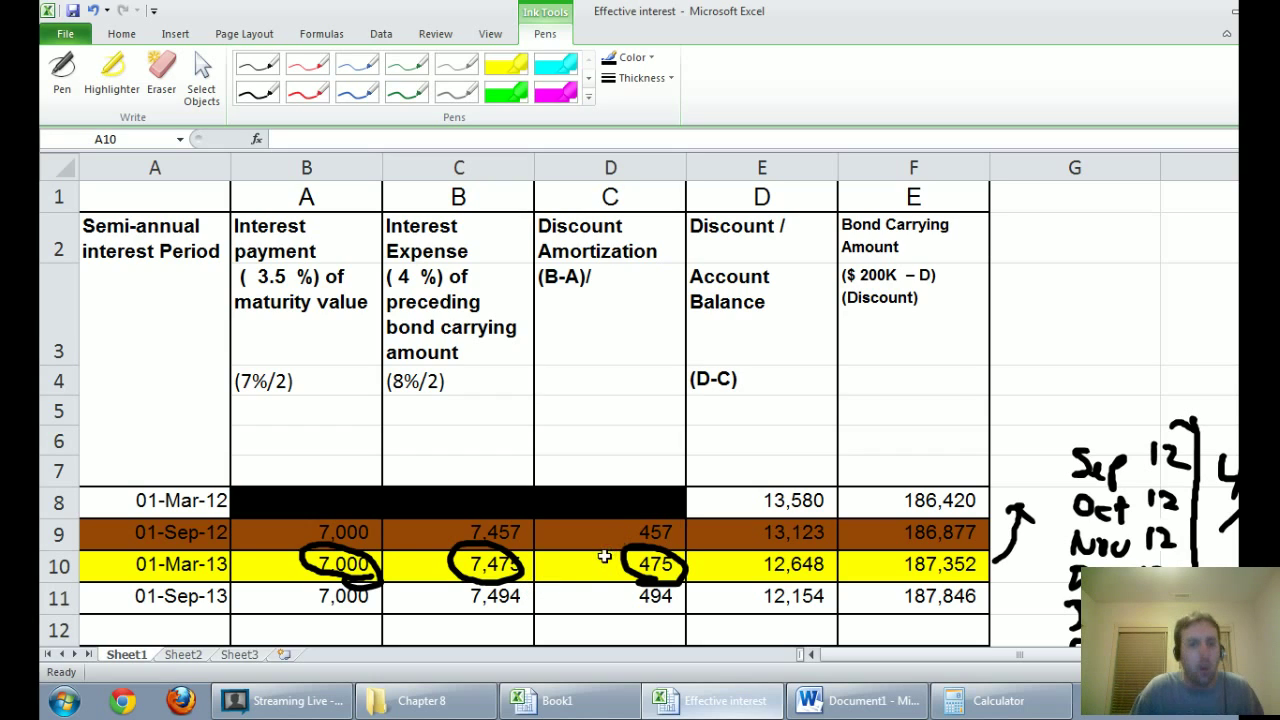
{"action": "left_click", "coordinate": [874, 705]}
{"action": "scroll", "coordinate": [640, 487], "scroll_direction": "up", "scroll_amount": 5}
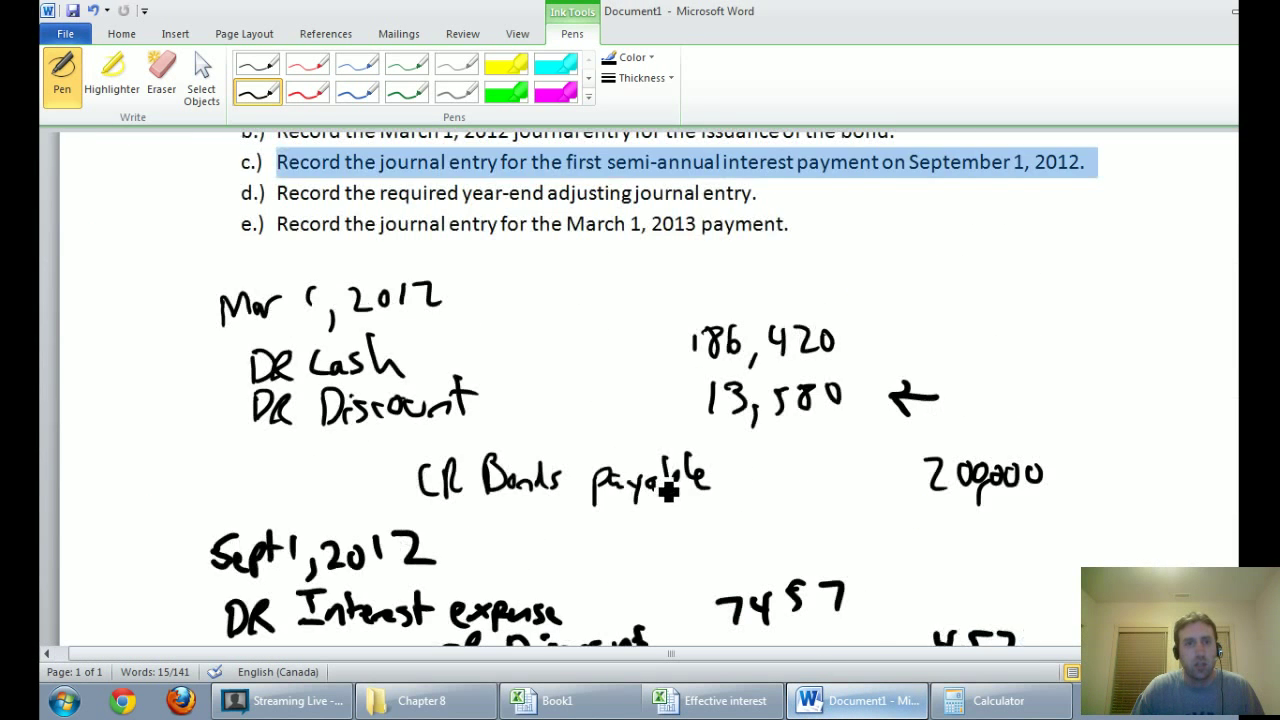
{"action": "scroll", "coordinate": [640, 487], "scroll_direction": "down", "scroll_amount": 8}
{"action": "scroll", "coordinate": [637, 480], "scroll_direction": "up", "scroll_amount": 6}
{"action": "scroll", "coordinate": [551, 180], "scroll_direction": "up", "scroll_amount": 4}
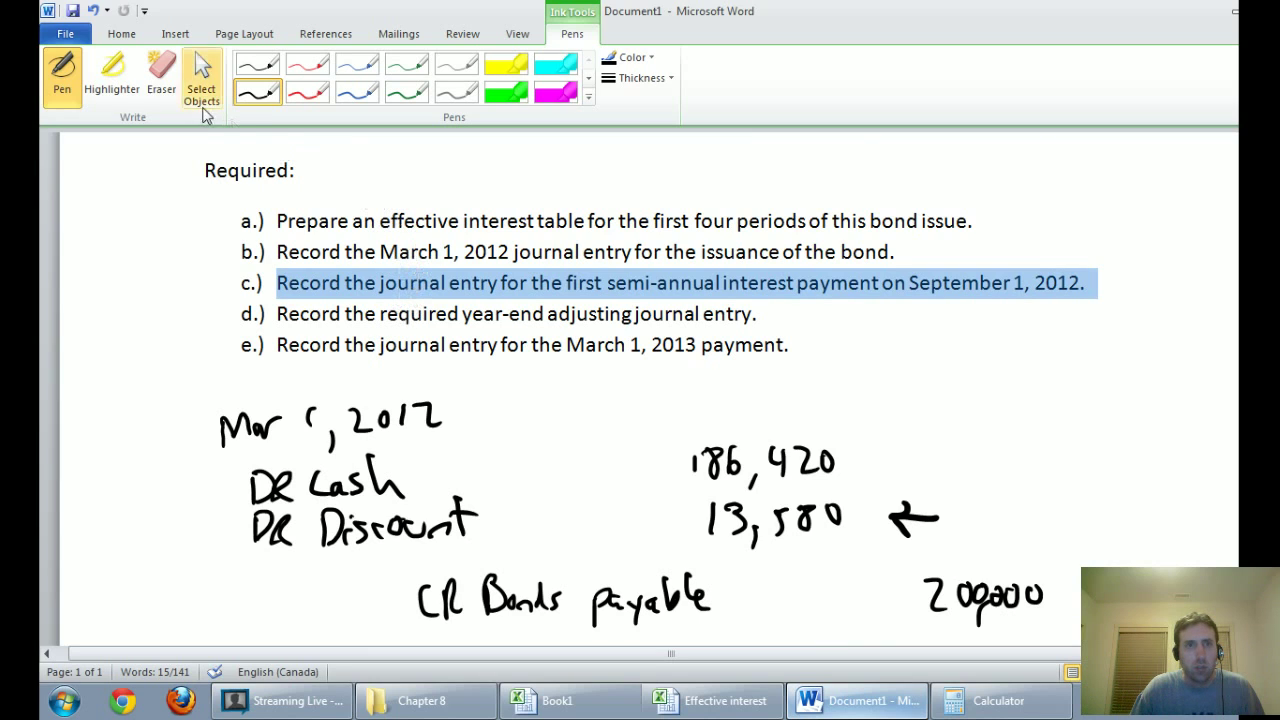
{"action": "left_click", "coordinate": [274, 33]}
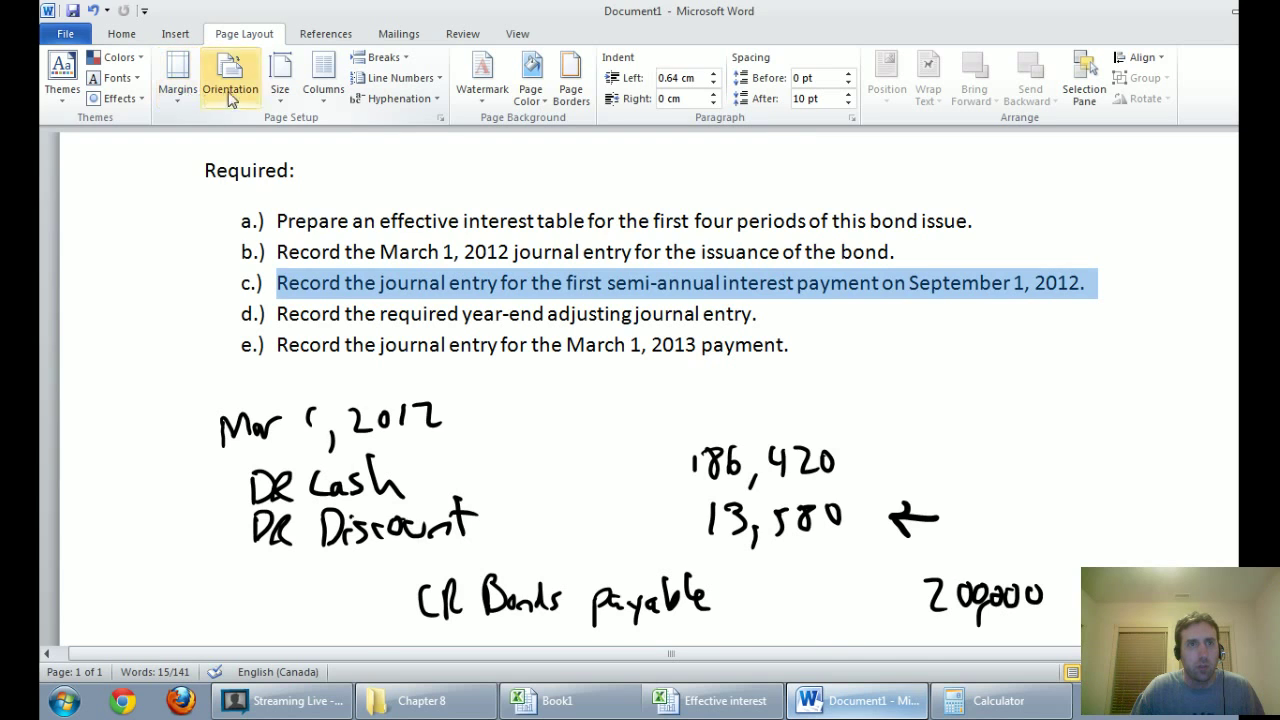
{"action": "left_click", "coordinate": [281, 86]}
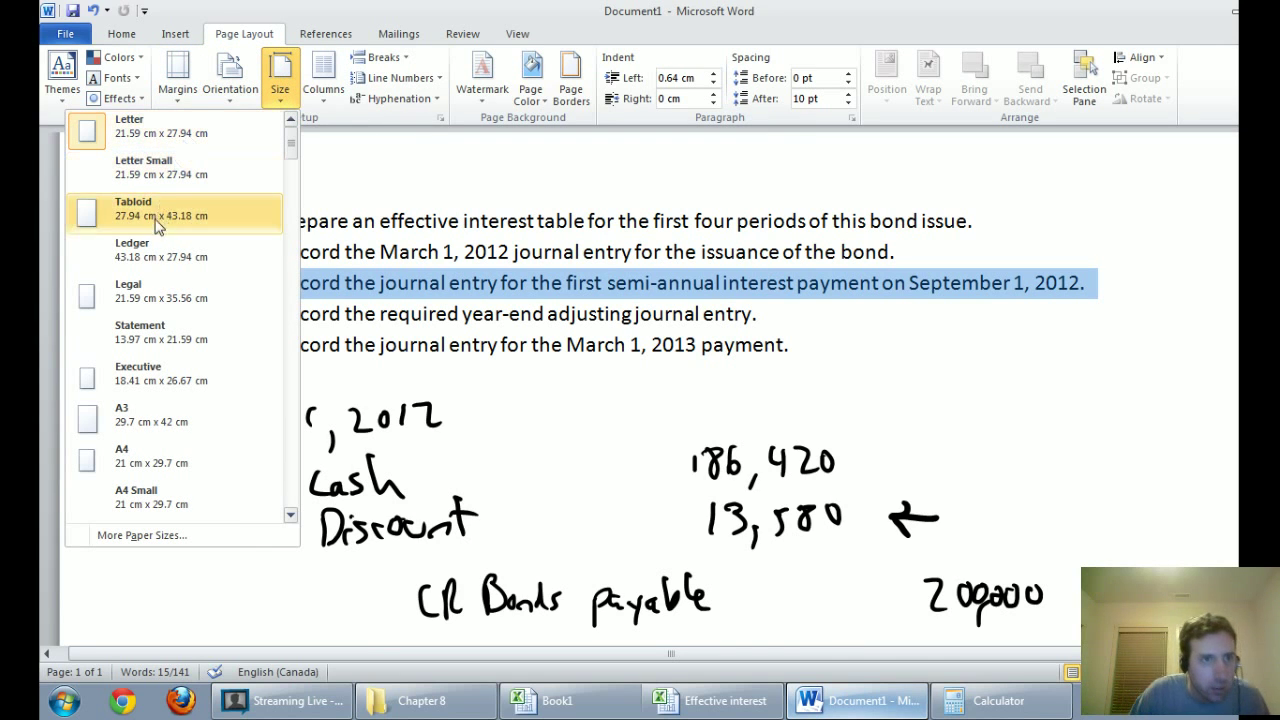
{"action": "left_click", "coordinate": [152, 257]}
{"action": "scroll", "coordinate": [566, 360], "scroll_direction": "down", "scroll_amount": 15}
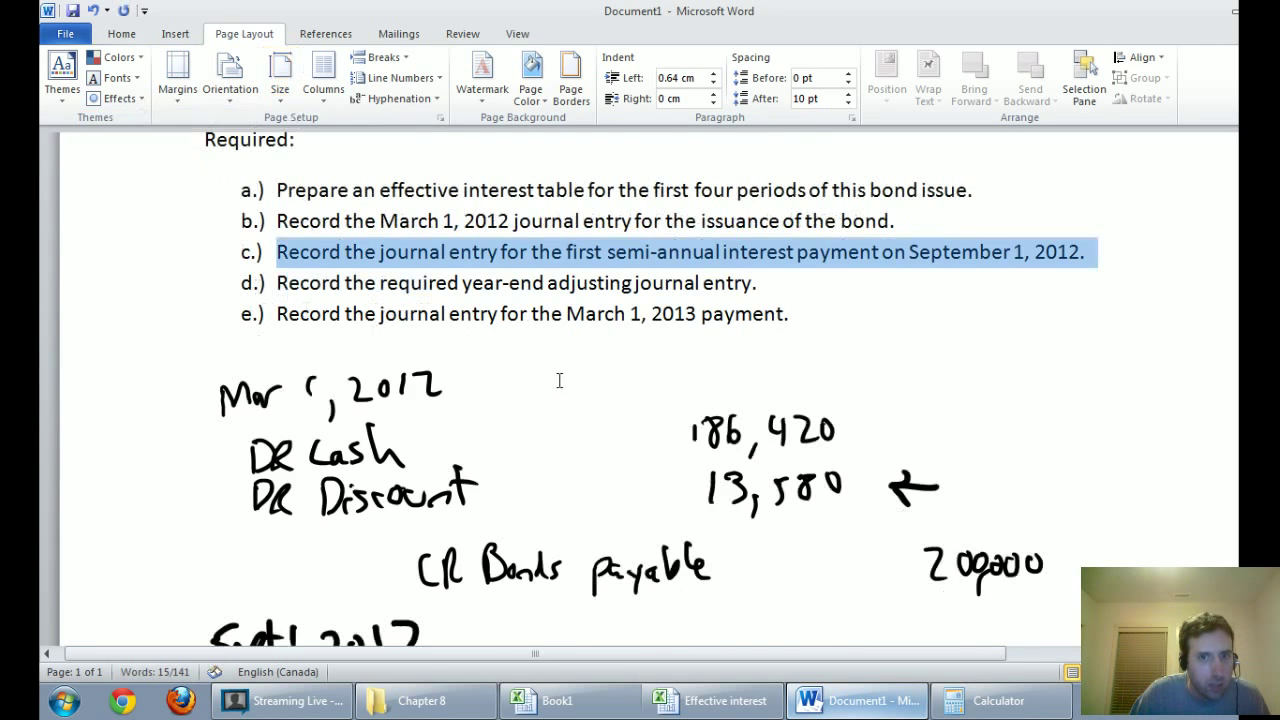
{"action": "scroll", "coordinate": [566, 360], "scroll_direction": "up", "scroll_amount": 12}
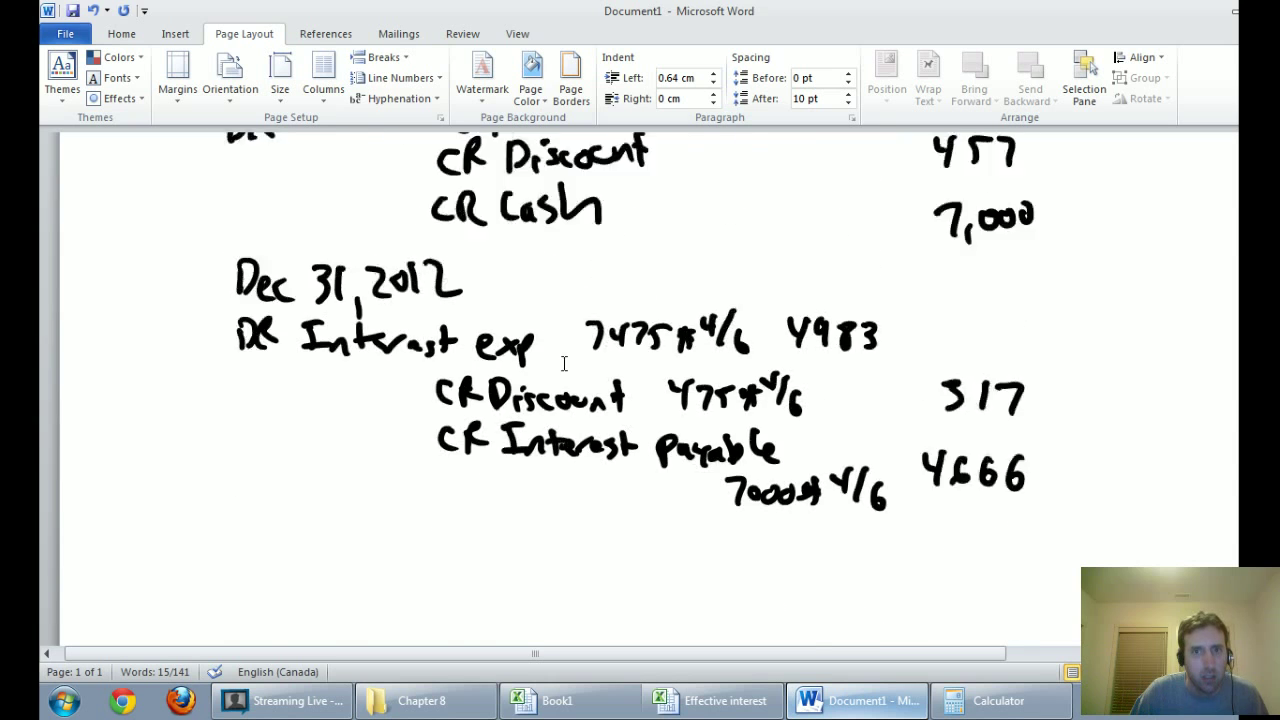
{"action": "scroll", "coordinate": [564, 363], "scroll_direction": "up", "scroll_amount": 4}
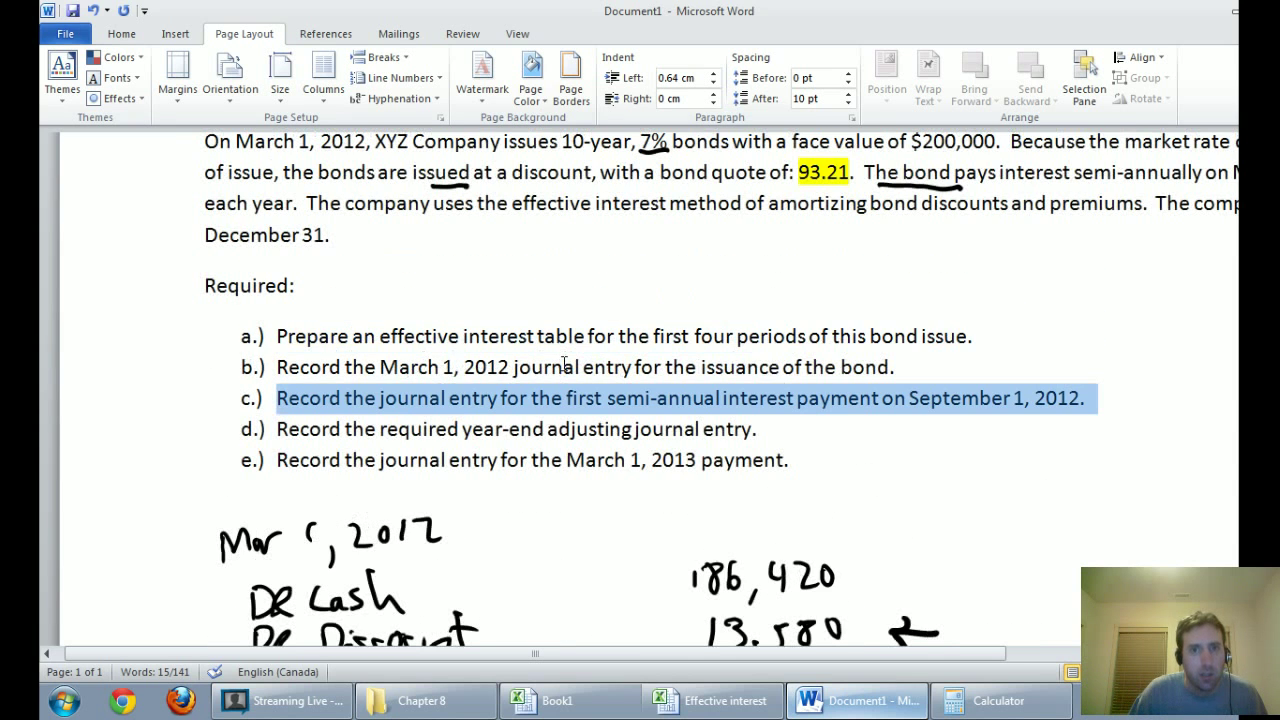
{"action": "scroll", "coordinate": [564, 363], "scroll_direction": "up", "scroll_amount": 2}
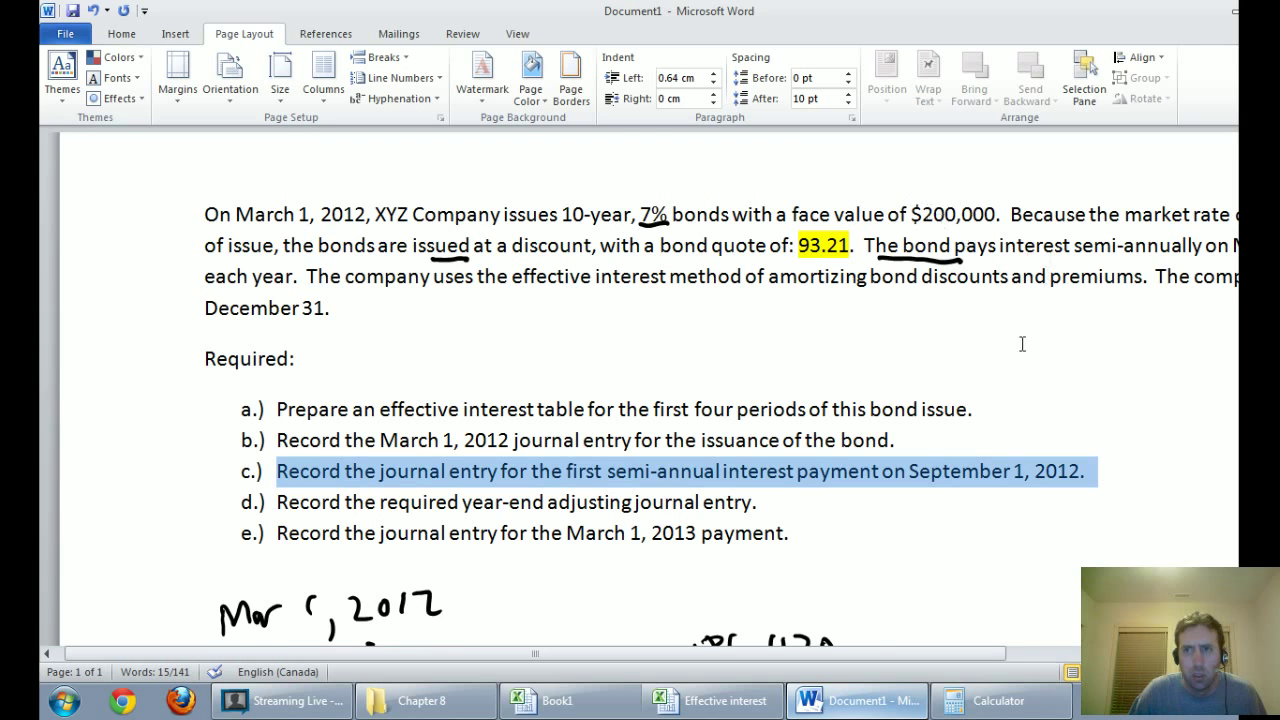
Step: Handwrite the date Mar 1, 2013 with the pen in the blank space below the Dec 31, 2012 entry
{"action": "scroll", "coordinate": [1000, 371], "scroll_direction": "down", "scroll_amount": 10}
{"action": "scroll", "coordinate": [797, 336], "scroll_direction": "up", "scroll_amount": 3}
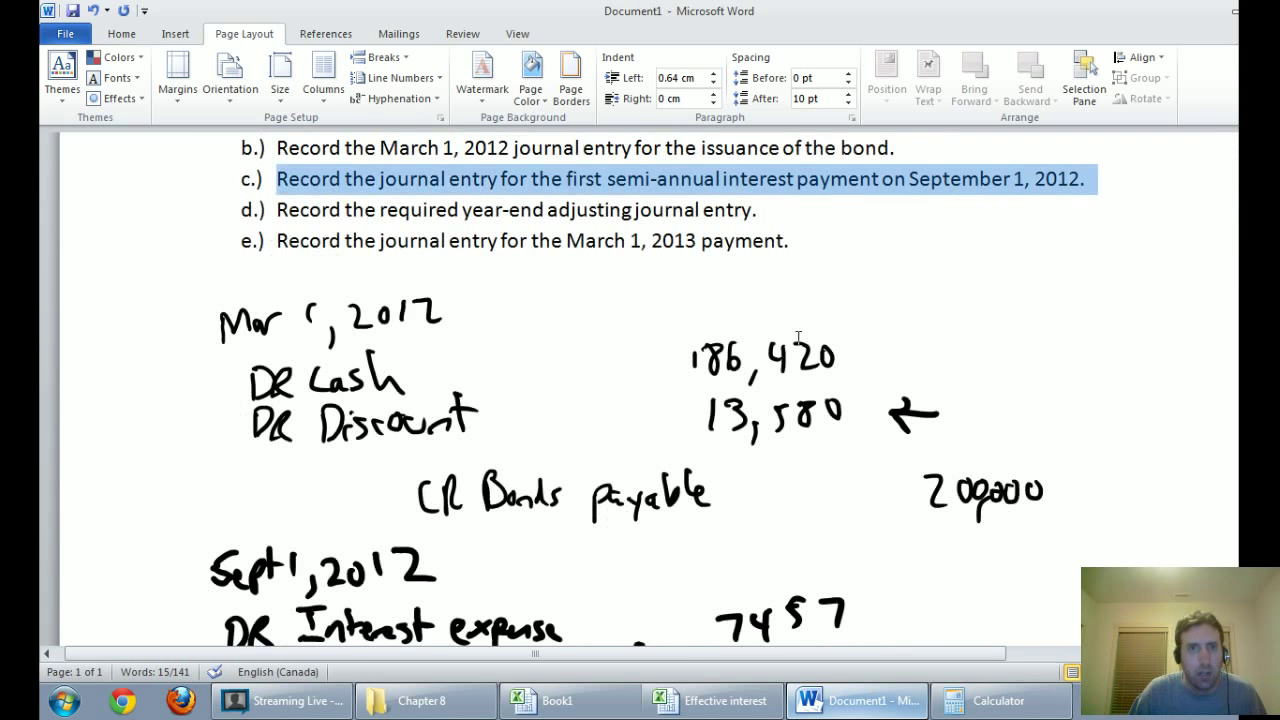
{"action": "scroll", "coordinate": [687, 260], "scroll_direction": "down", "scroll_amount": 14}
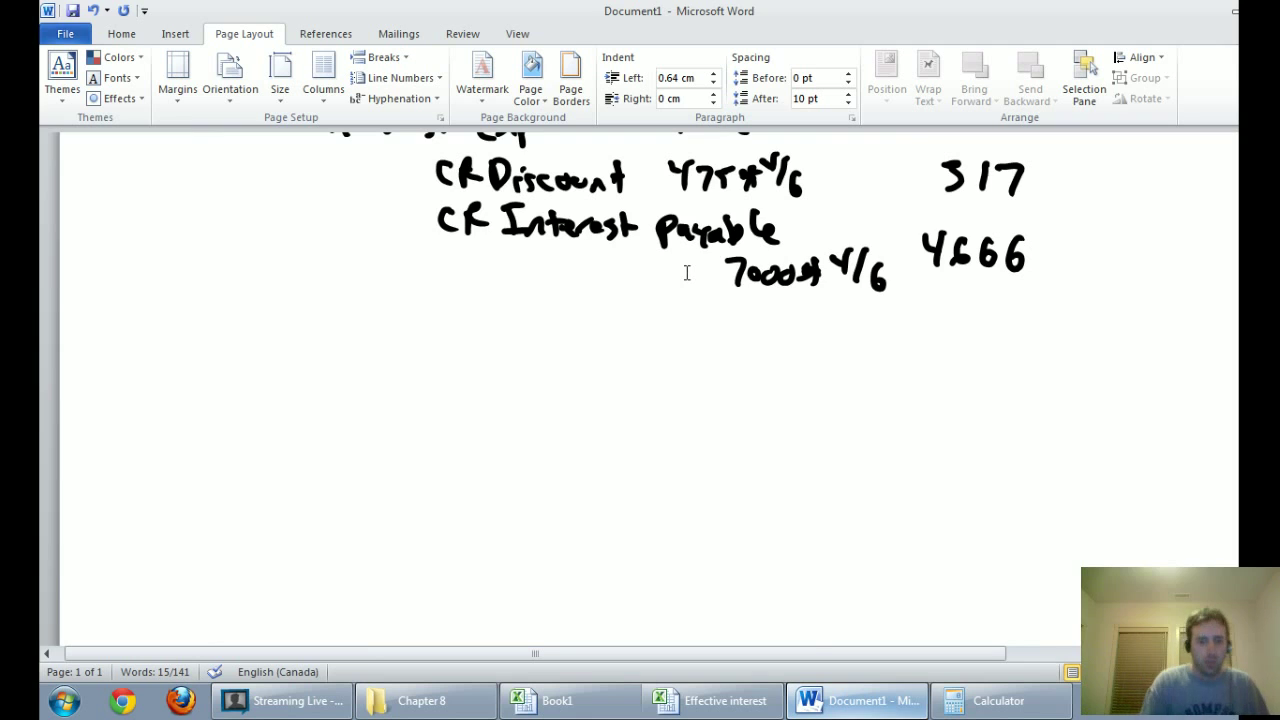
{"action": "left_click", "coordinate": [121, 34]}
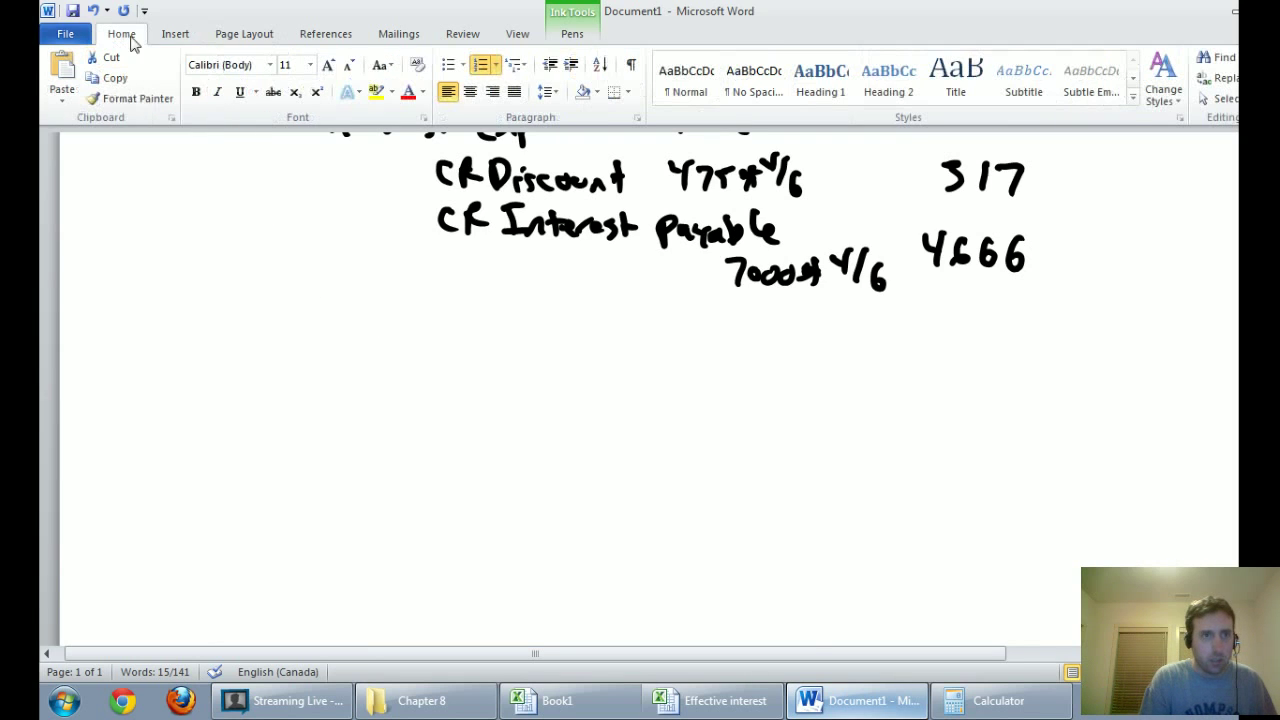
{"action": "left_click", "coordinate": [569, 33]}
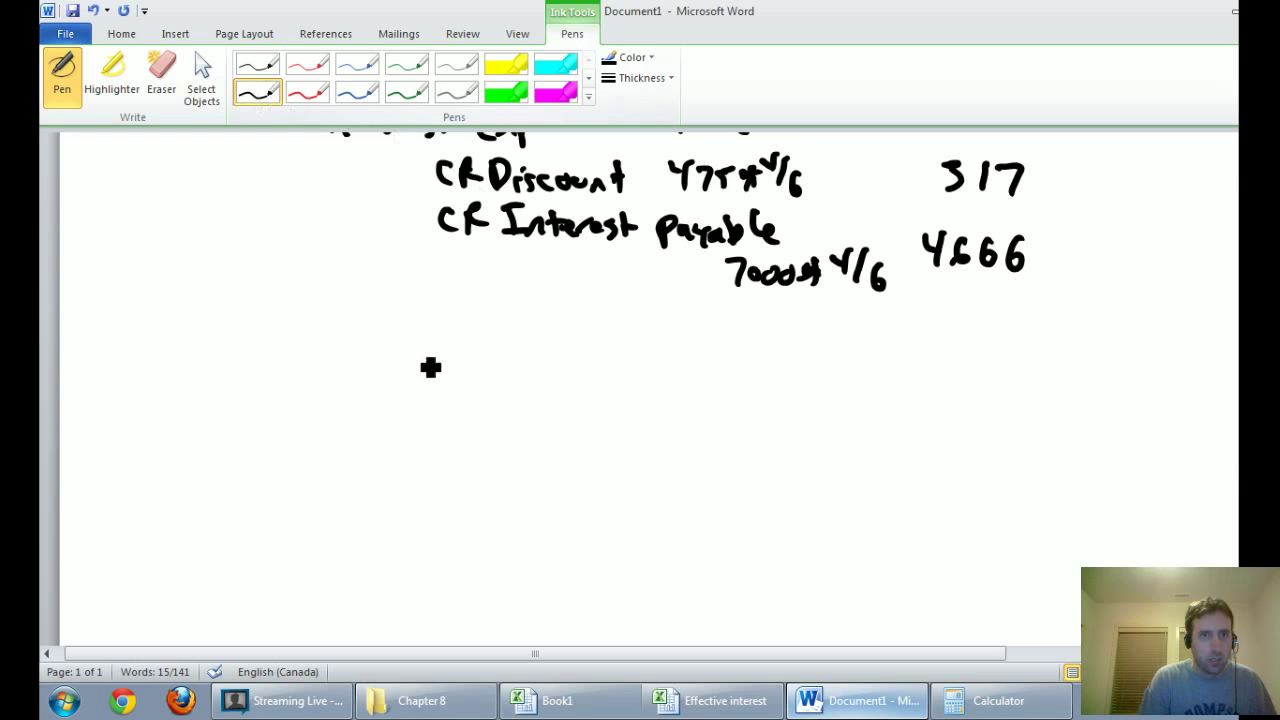
{"action": "mouse_move", "coordinate": [284, 380]}
{"action": "left_mouse_down"}
{"action": "mouse_move", "coordinate": [357, 366]}
{"action": "mouse_move", "coordinate": [442, 377]}
{"action": "mouse_move", "coordinate": [464, 358]}
{"action": "mouse_move", "coordinate": [481, 372]}
{"action": "left_mouse_up"}
{"action": "mouse_move", "coordinate": [491, 350]}
{"action": "left_mouse_down"}
{"action": "mouse_move", "coordinate": [510, 368]}
{"action": "mouse_move", "coordinate": [495, 376]}
{"action": "left_mouse_up"}
{"action": "left_click_drag", "start_coordinate": [407, 372], "coordinate": [403, 393]}
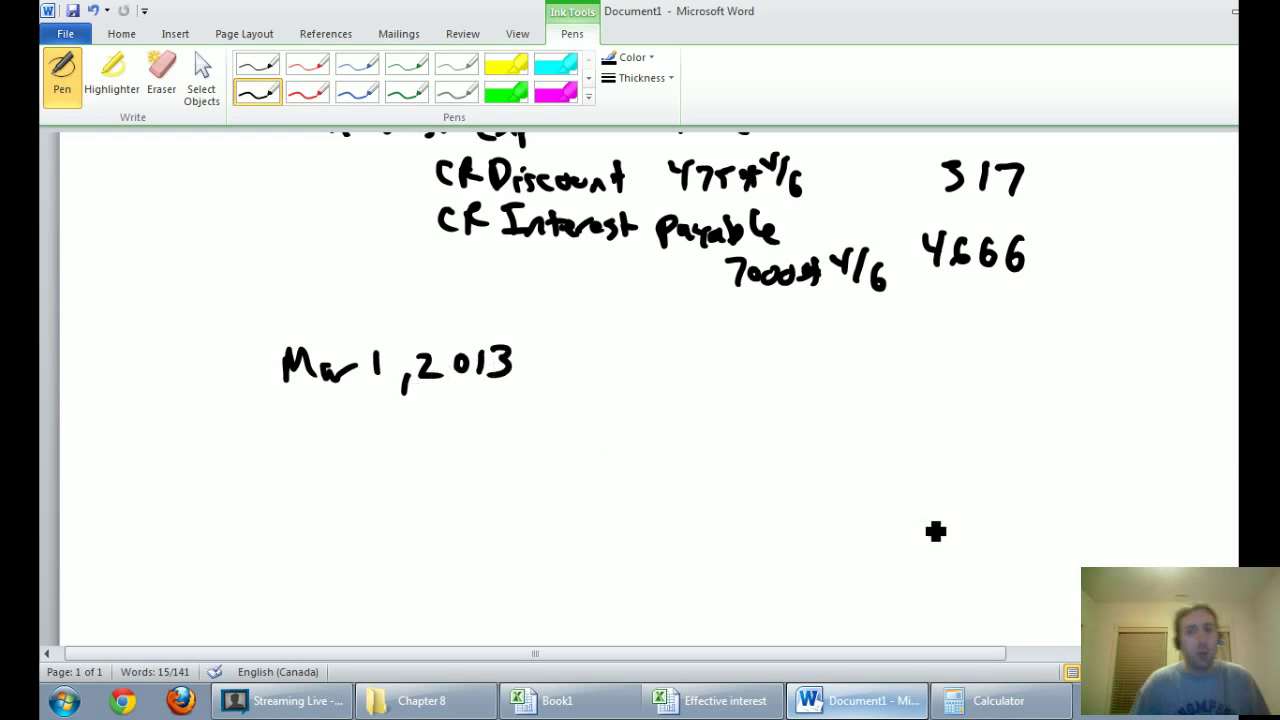
Step: In the Effective interest workbook, bracket the handwritten Jan 13 and Feb 13 months with the pen and write 2/6 beside them
{"action": "left_click", "coordinate": [724, 700]}
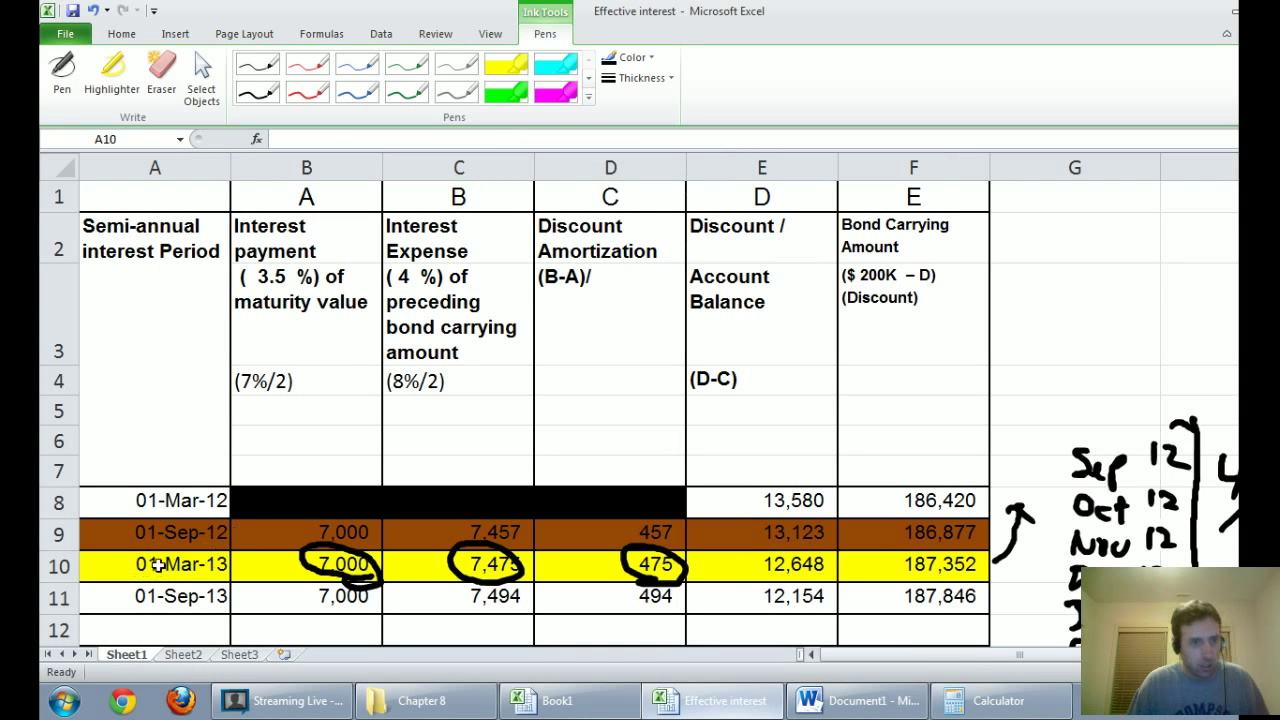
{"action": "left_click_drag", "start_coordinate": [157, 565], "coordinate": [872, 567]}
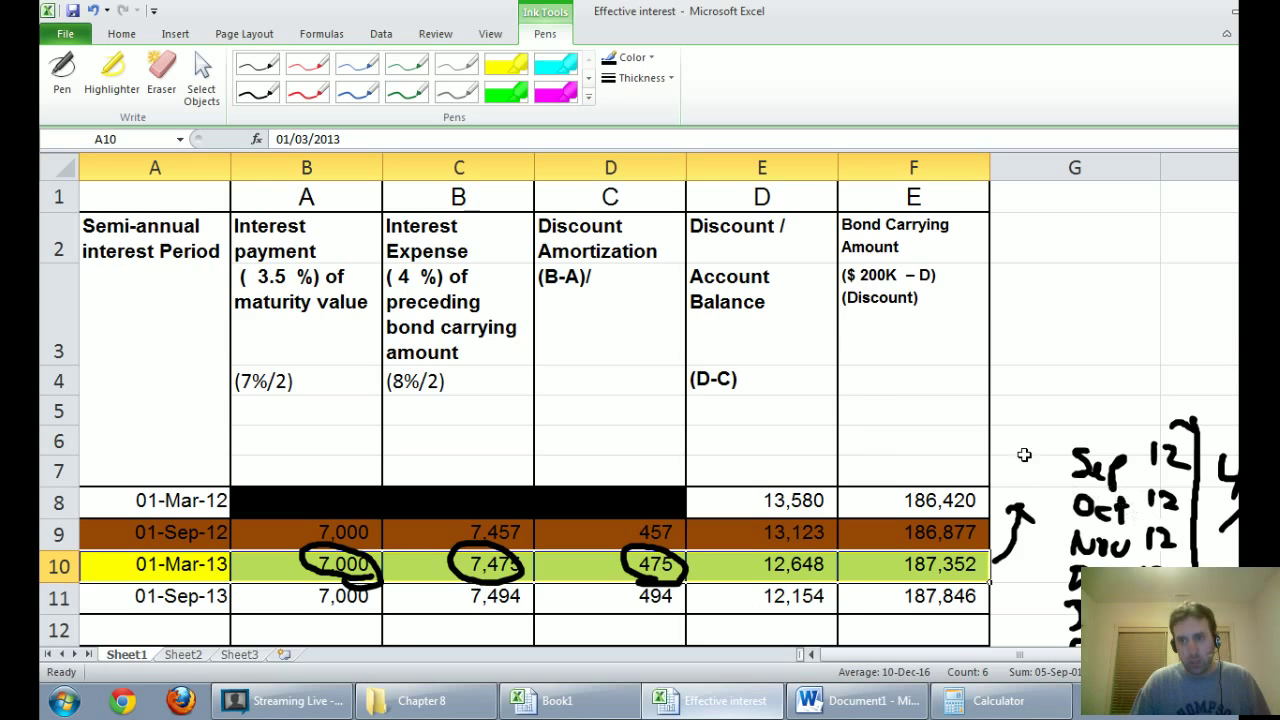
{"action": "scroll", "coordinate": [1105, 458], "scroll_direction": "down", "scroll_amount": 1}
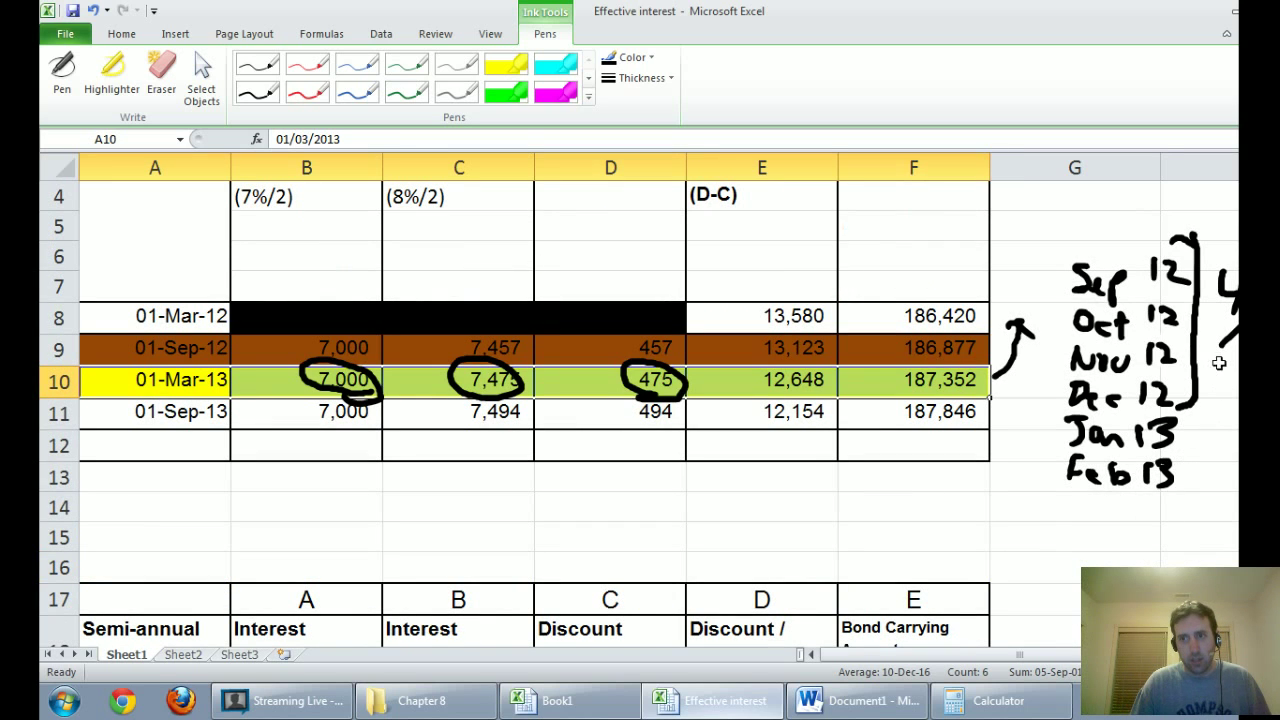
{"action": "left_click", "coordinate": [1155, 445]}
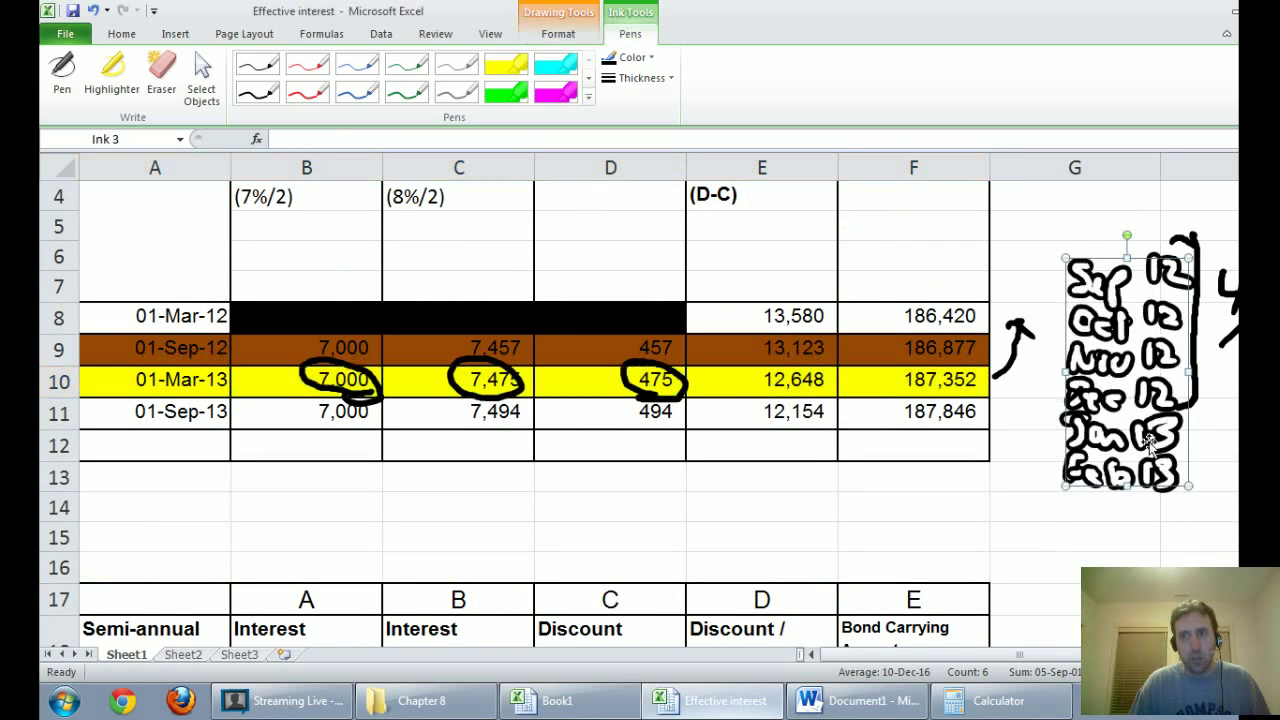
{"action": "left_click", "coordinate": [1234, 477]}
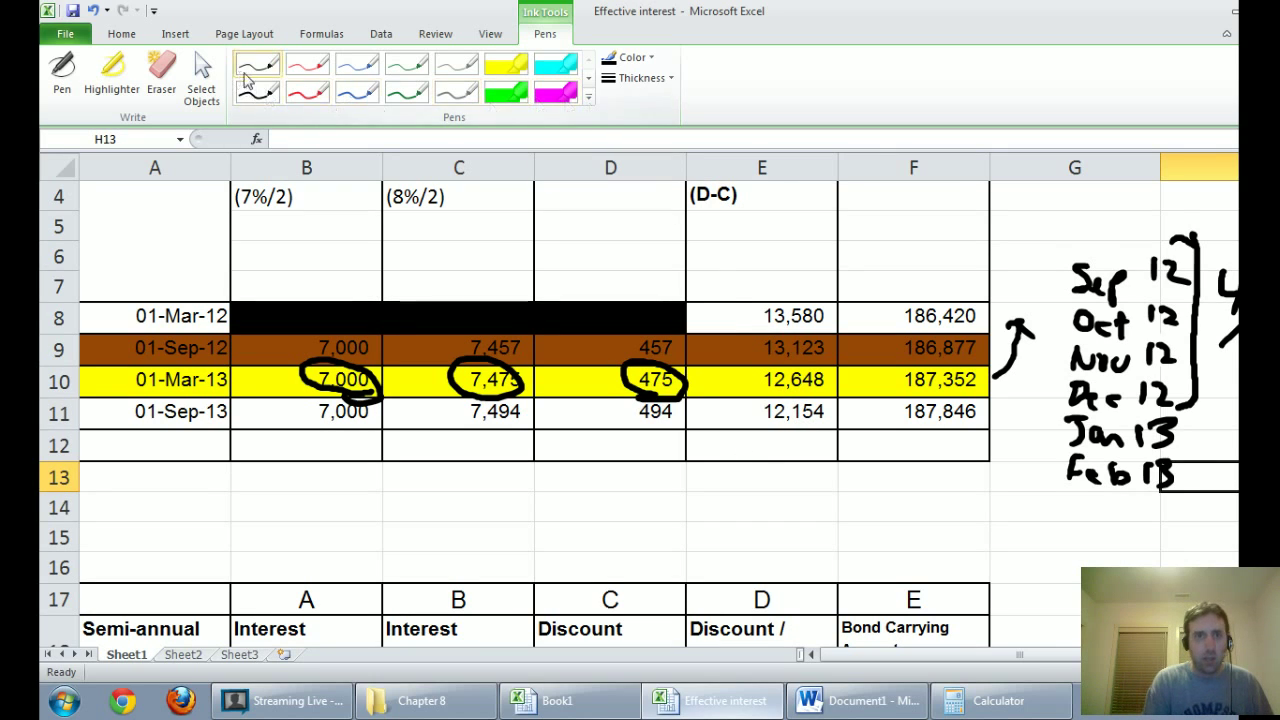
{"action": "left_click", "coordinate": [62, 75]}
{"action": "mouse_move", "coordinate": [1184, 424]}
{"action": "left_mouse_down"}
{"action": "mouse_move", "coordinate": [1203, 445]}
{"action": "mouse_move", "coordinate": [1188, 486]}
{"action": "left_mouse_up"}
{"action": "left_click_drag", "start_coordinate": [1213, 440], "coordinate": [1232, 467]}
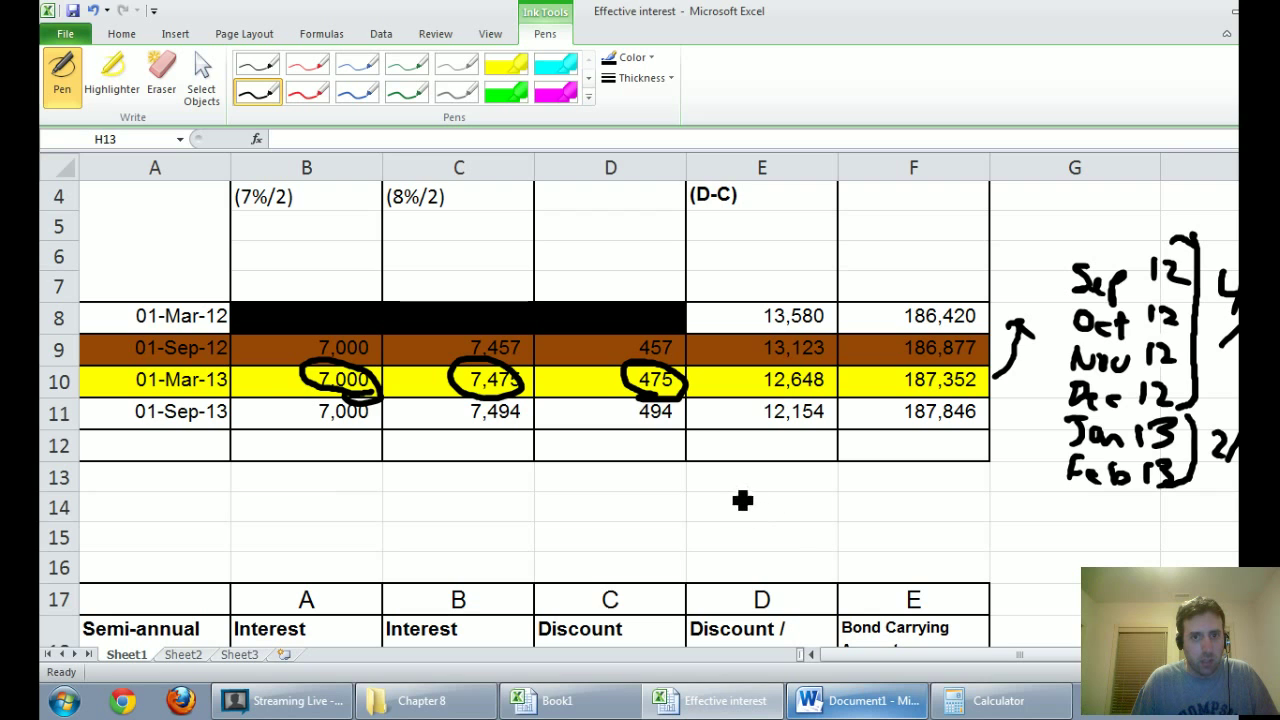
{"action": "scroll", "coordinate": [739, 497], "scroll_direction": "up", "scroll_amount": 1}
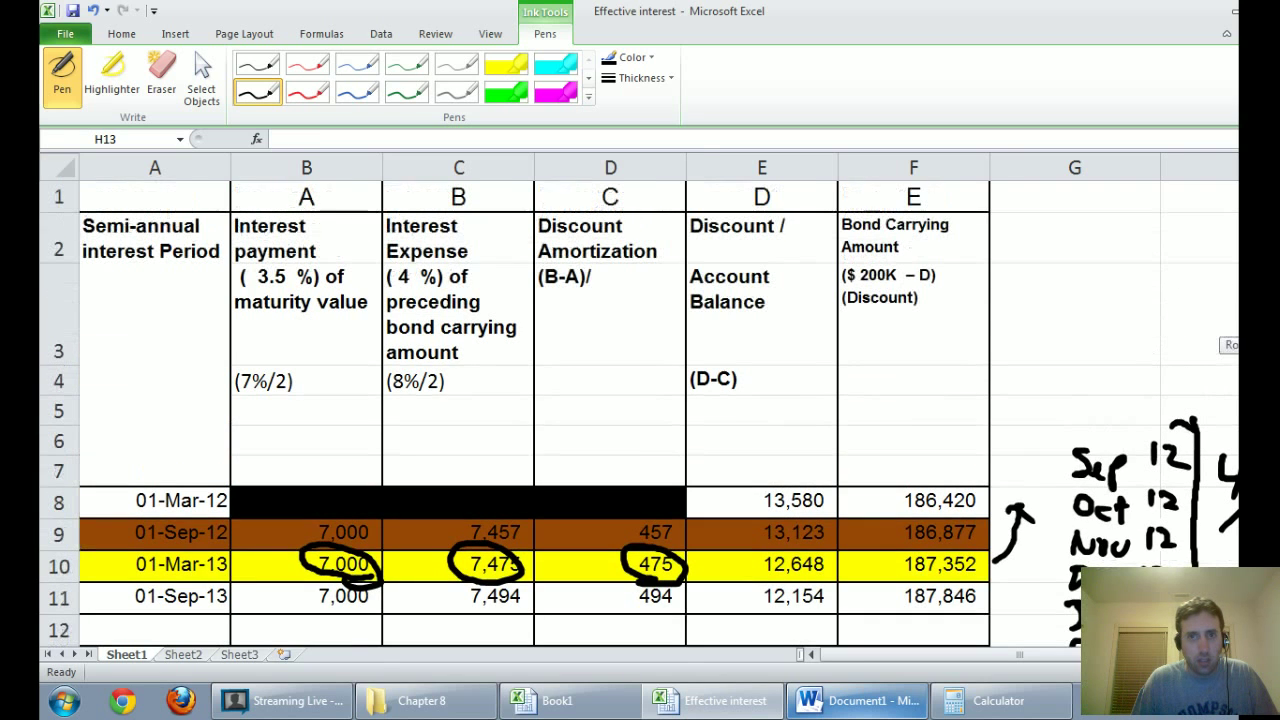
Step: Switch to the Word document and handwrite DR Interest exp 7675*2/6 below the Mar 1, 2013 date
{"action": "left_click", "coordinate": [720, 707]}
{"action": "left_click", "coordinate": [720, 707]}
{"action": "left_click", "coordinate": [721, 708]}
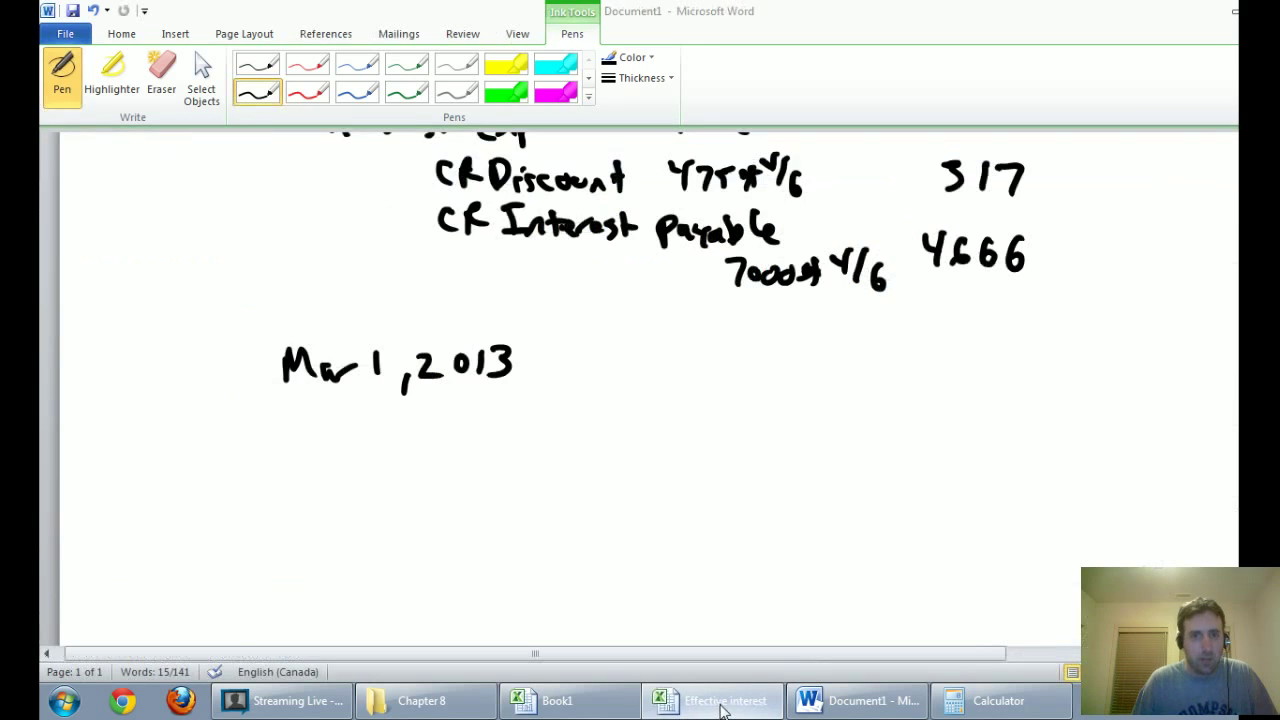
{"action": "mouse_move", "coordinate": [321, 406]}
{"action": "left_mouse_down"}
{"action": "mouse_move", "coordinate": [414, 443]}
{"action": "mouse_move", "coordinate": [523, 423]}
{"action": "mouse_move", "coordinate": [583, 443]}
{"action": "left_mouse_up"}
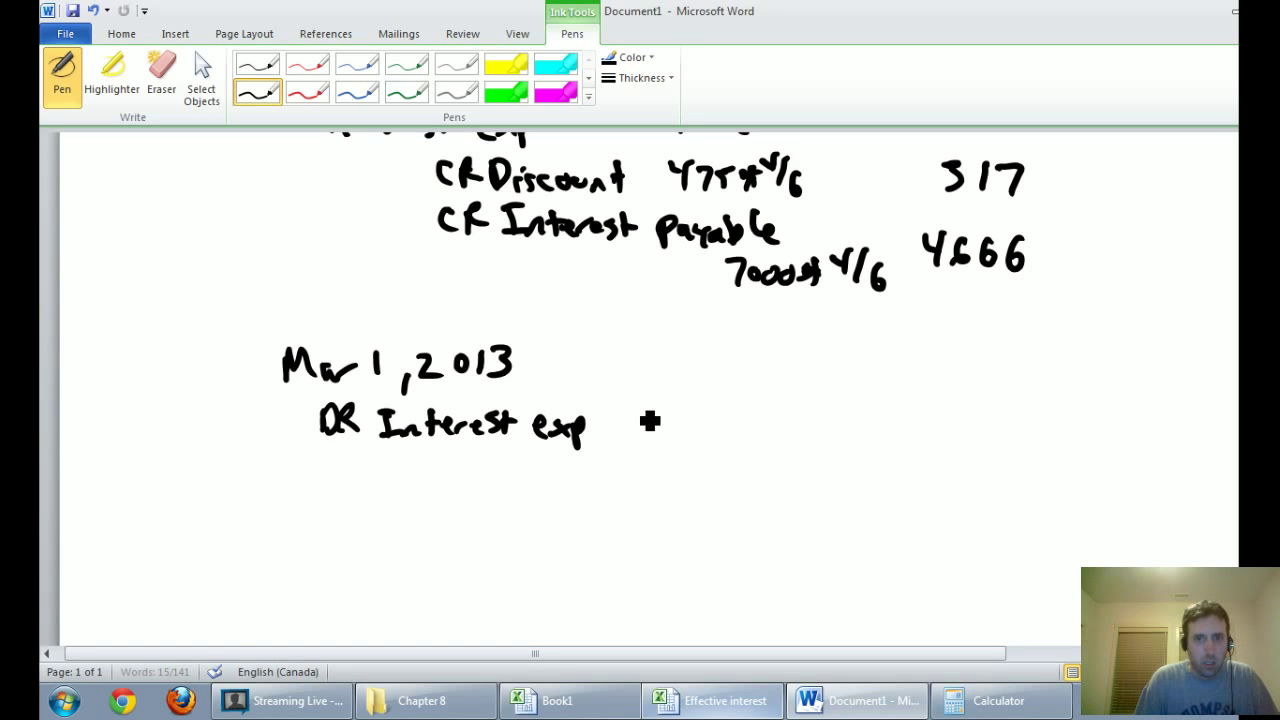
{"action": "mouse_move", "coordinate": [636, 408]}
{"action": "left_mouse_down"}
{"action": "mouse_move", "coordinate": [754, 431]}
{"action": "mouse_move", "coordinate": [800, 417]}
{"action": "mouse_move", "coordinate": [805, 455]}
{"action": "left_mouse_up"}
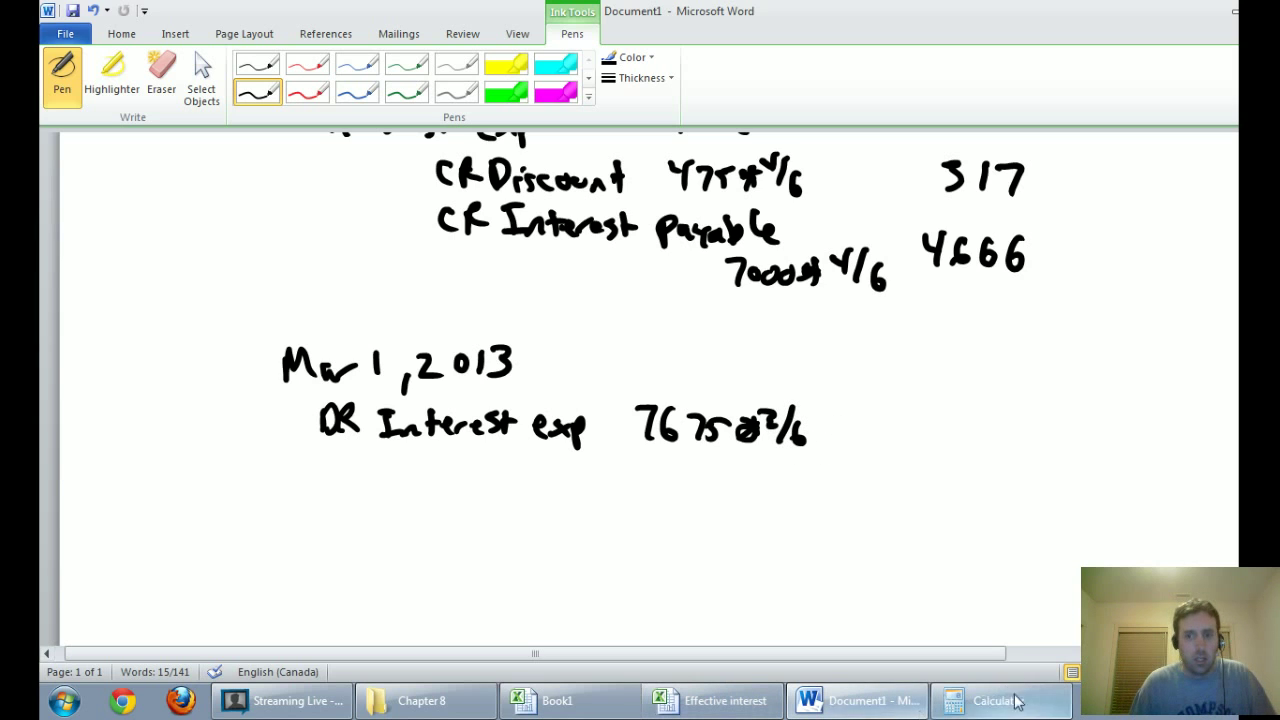
Step: Overwrite the first 6 in the handwritten 7675 with a 4, and add an equals sign after 2/6
{"action": "scroll", "coordinate": [640, 350], "scroll_direction": "up", "scroll_amount": 2}
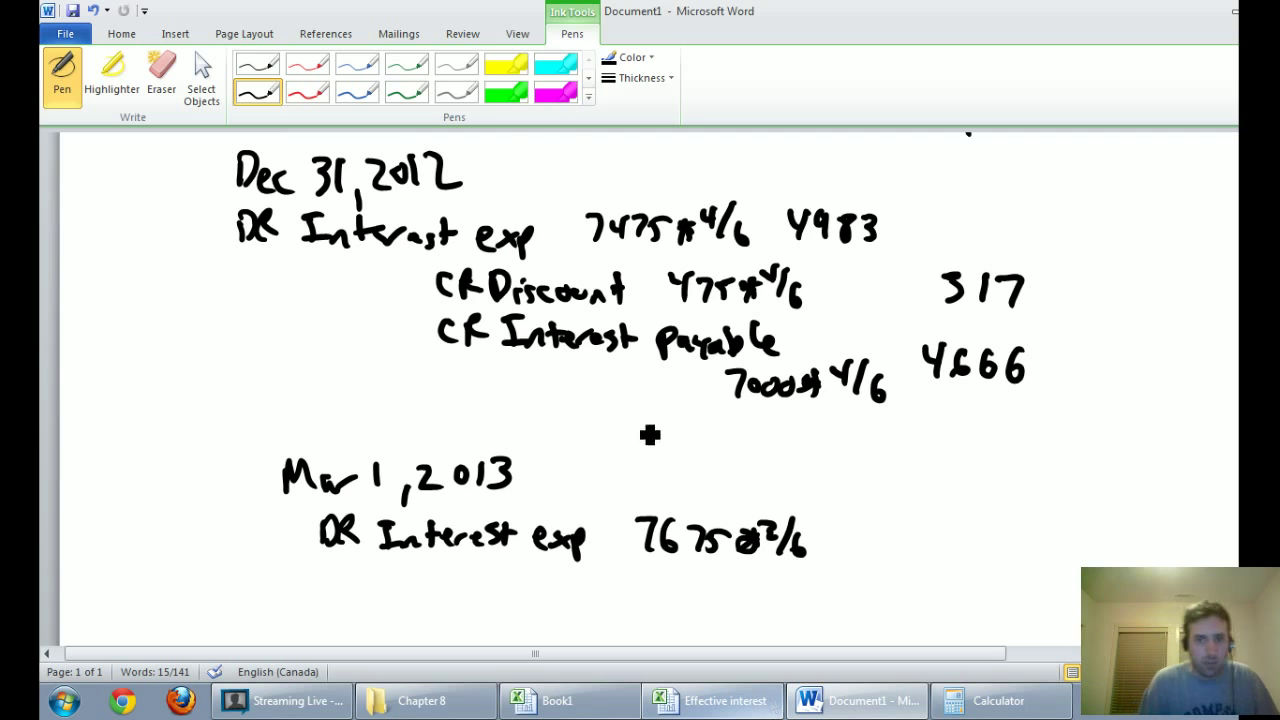
{"action": "mouse_move", "coordinate": [676, 522]}
{"action": "left_mouse_down"}
{"action": "mouse_move", "coordinate": [702, 538]}
{"action": "mouse_move", "coordinate": [668, 552]}
{"action": "mouse_move", "coordinate": [704, 528]}
{"action": "left_mouse_up"}
{"action": "left_click_drag", "start_coordinate": [684, 510], "coordinate": [680, 548]}
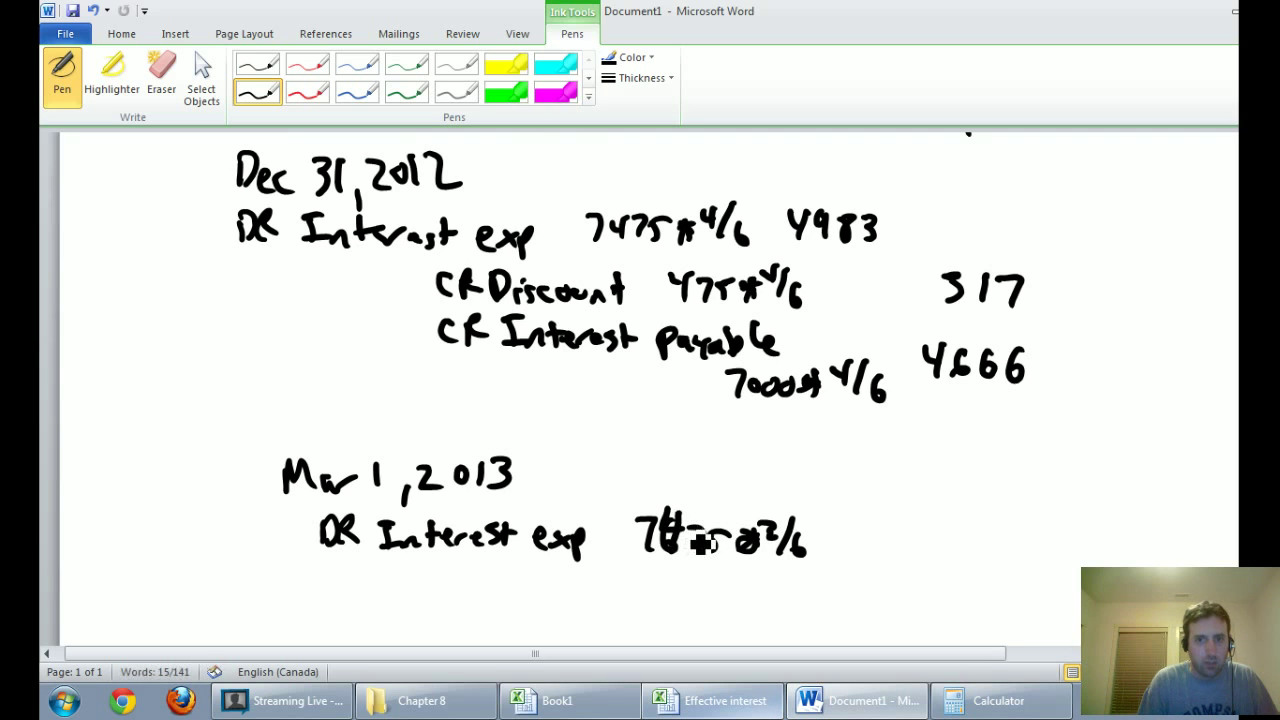
{"action": "left_click", "coordinate": [826, 519]}
{"action": "left_click_drag", "start_coordinate": [822, 531], "coordinate": [840, 529]}
{"action": "left_click_drag", "start_coordinate": [821, 543], "coordinate": [842, 541]}
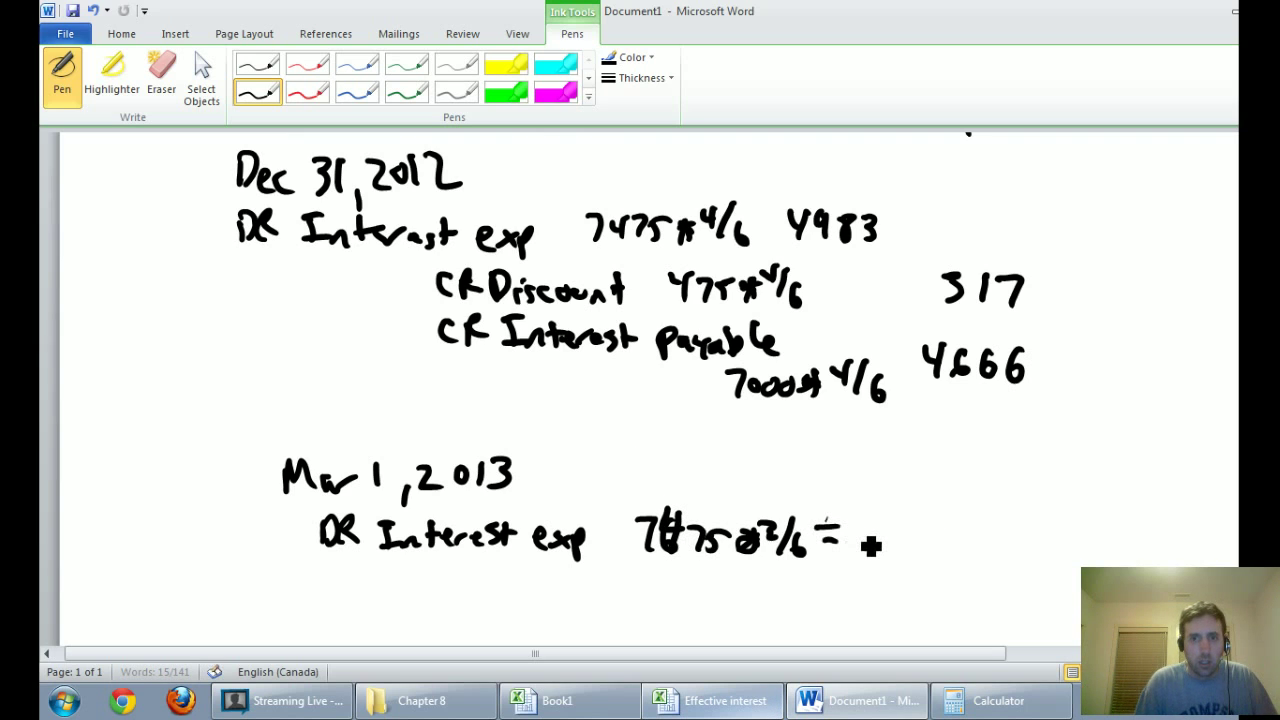
Step: Compute 7475 * 2 / 6 in Calculator, and handwrite 2492 as the Mar 1, 2013 interest expense debit in the Word document
{"action": "left_click", "coordinate": [985, 700]}
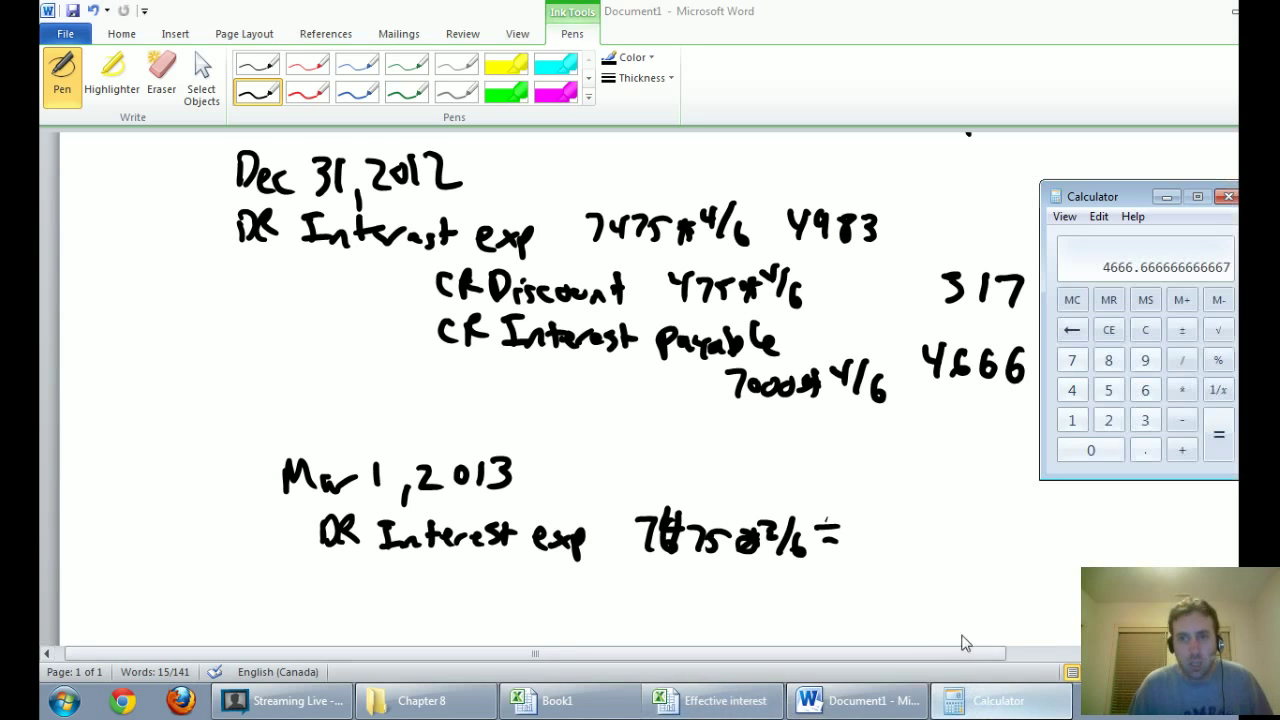
{"action": "left_click", "coordinate": [1072, 360]}
{"action": "left_click", "coordinate": [1072, 390]}
{"action": "left_click", "coordinate": [1072, 360]}
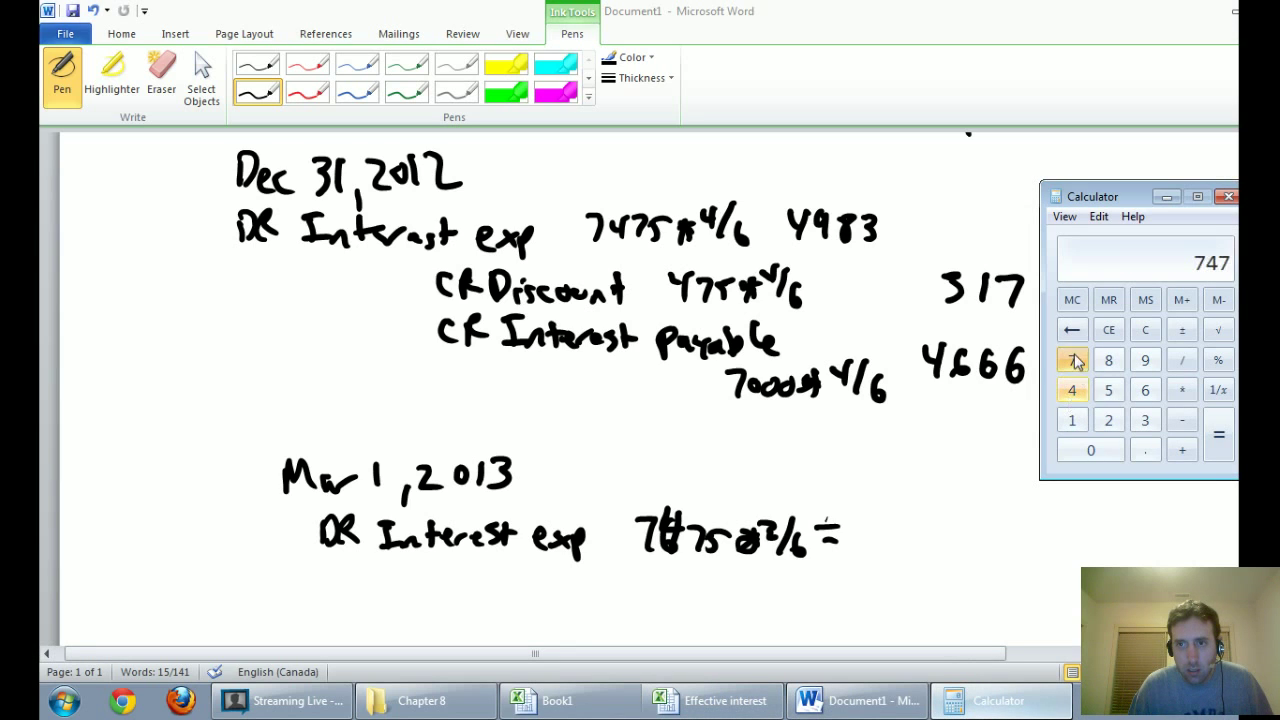
{"action": "left_click", "coordinate": [1108, 390]}
{"action": "left_click", "coordinate": [1182, 390]}
{"action": "left_click", "coordinate": [1108, 420]}
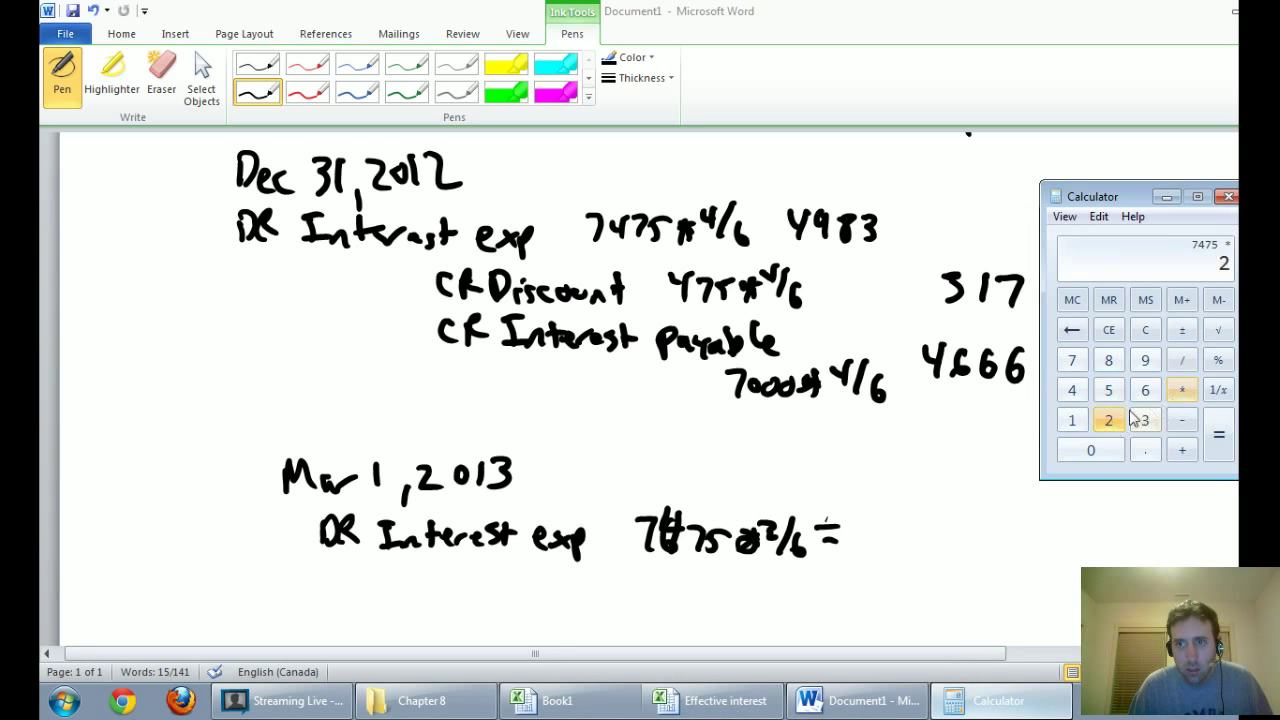
{"action": "left_click", "coordinate": [1180, 364]}
{"action": "left_click", "coordinate": [1145, 390]}
{"action": "left_click", "coordinate": [1214, 426]}
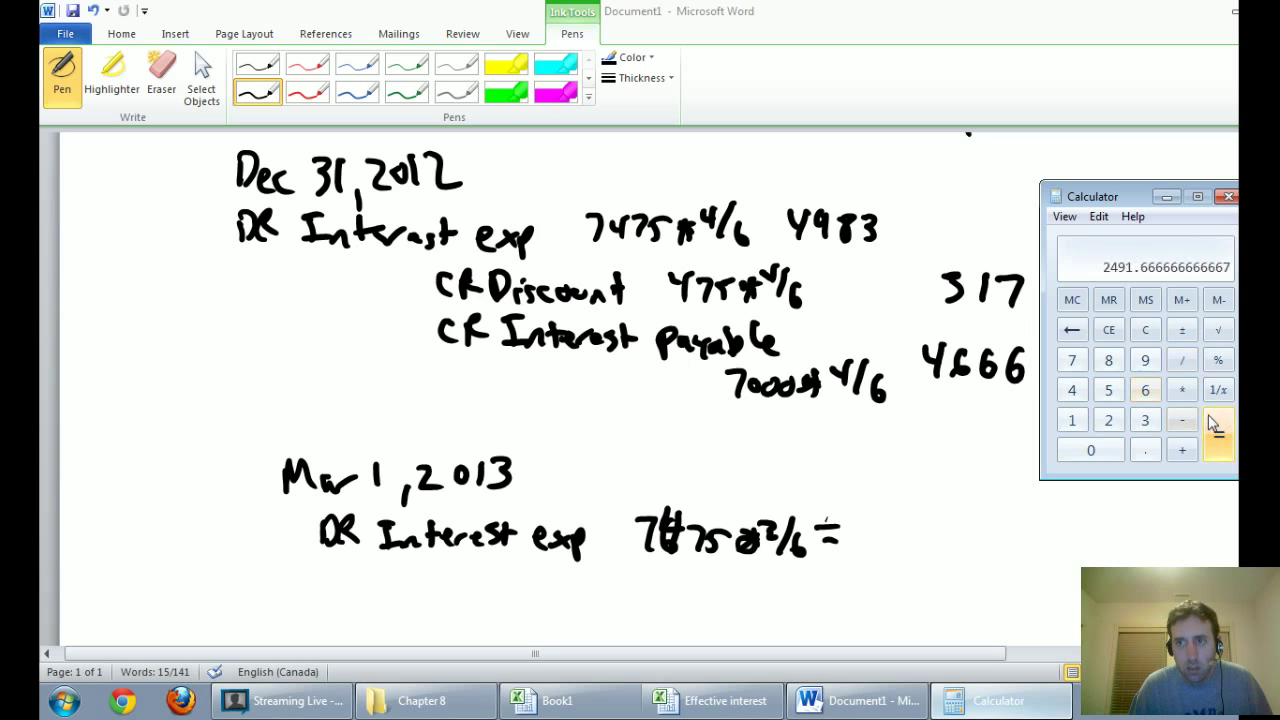
{"action": "left_click", "coordinate": [875, 529]}
{"action": "mouse_move", "coordinate": [852, 512]}
{"action": "left_mouse_down"}
{"action": "mouse_move", "coordinate": [878, 540]}
{"action": "mouse_move", "coordinate": [952, 536]}
{"action": "left_mouse_up"}
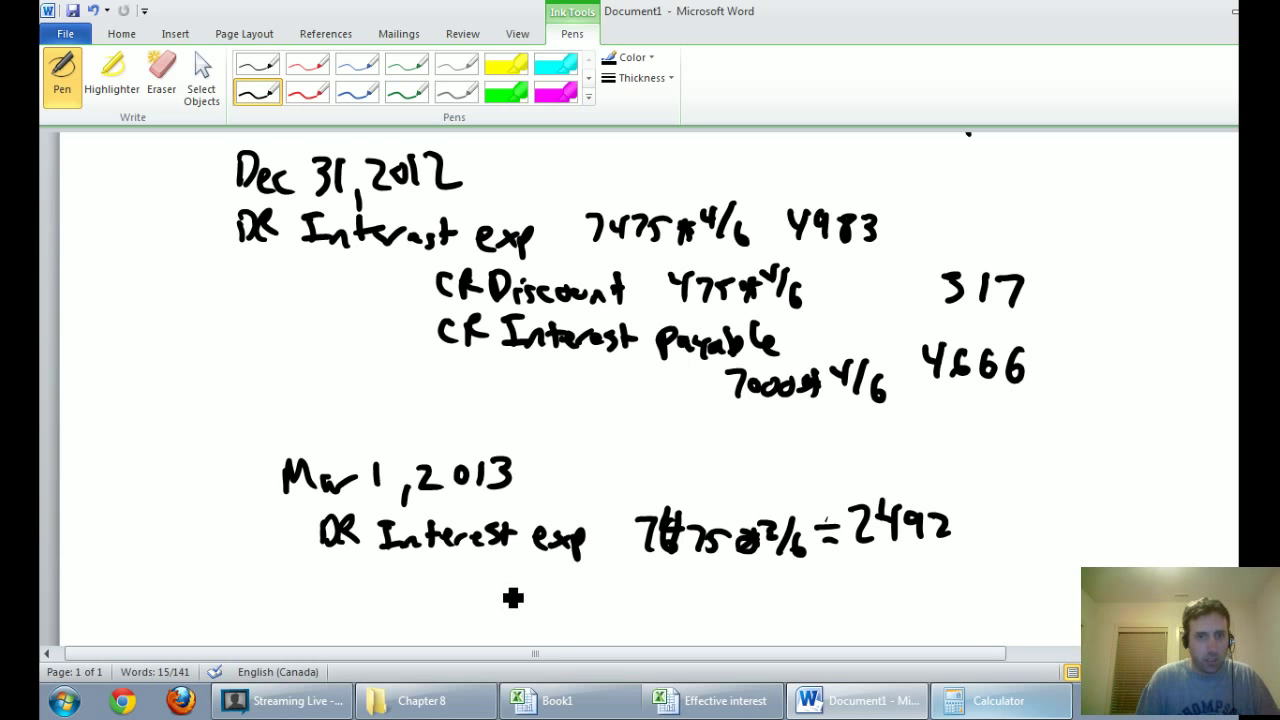
Step: Handwrite CR Discount 475*2/6, indented below the Mar 1, 2013 interest expense, leaving a blank line between them
{"action": "scroll", "coordinate": [520, 597], "scroll_direction": "down", "scroll_amount": 3}
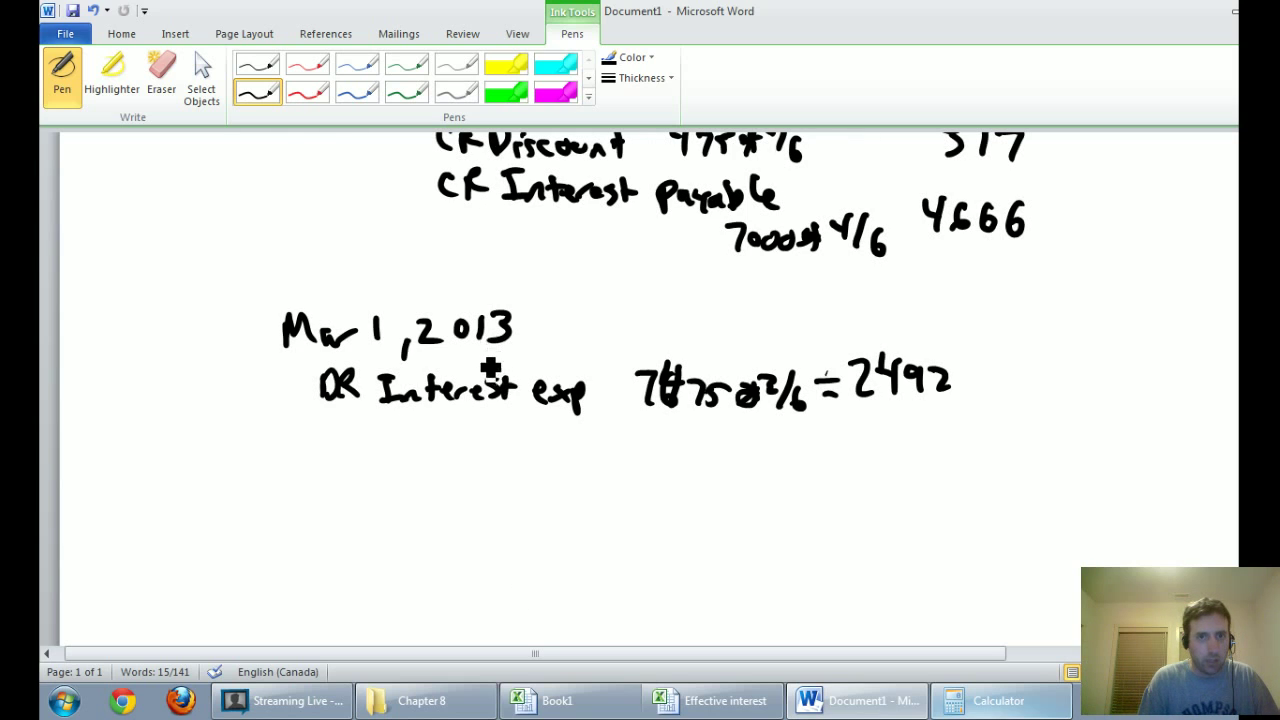
{"action": "mouse_move", "coordinate": [491, 500]}
{"action": "left_mouse_down"}
{"action": "mouse_move", "coordinate": [509, 520]}
{"action": "mouse_move", "coordinate": [563, 509]}
{"action": "mouse_move", "coordinate": [651, 520]}
{"action": "mouse_move", "coordinate": [734, 497]}
{"action": "mouse_move", "coordinate": [777, 500]}
{"action": "mouse_move", "coordinate": [797, 521]}
{"action": "mouse_move", "coordinate": [808, 506]}
{"action": "mouse_move", "coordinate": [877, 524]}
{"action": "mouse_move", "coordinate": [852, 530]}
{"action": "left_mouse_up"}
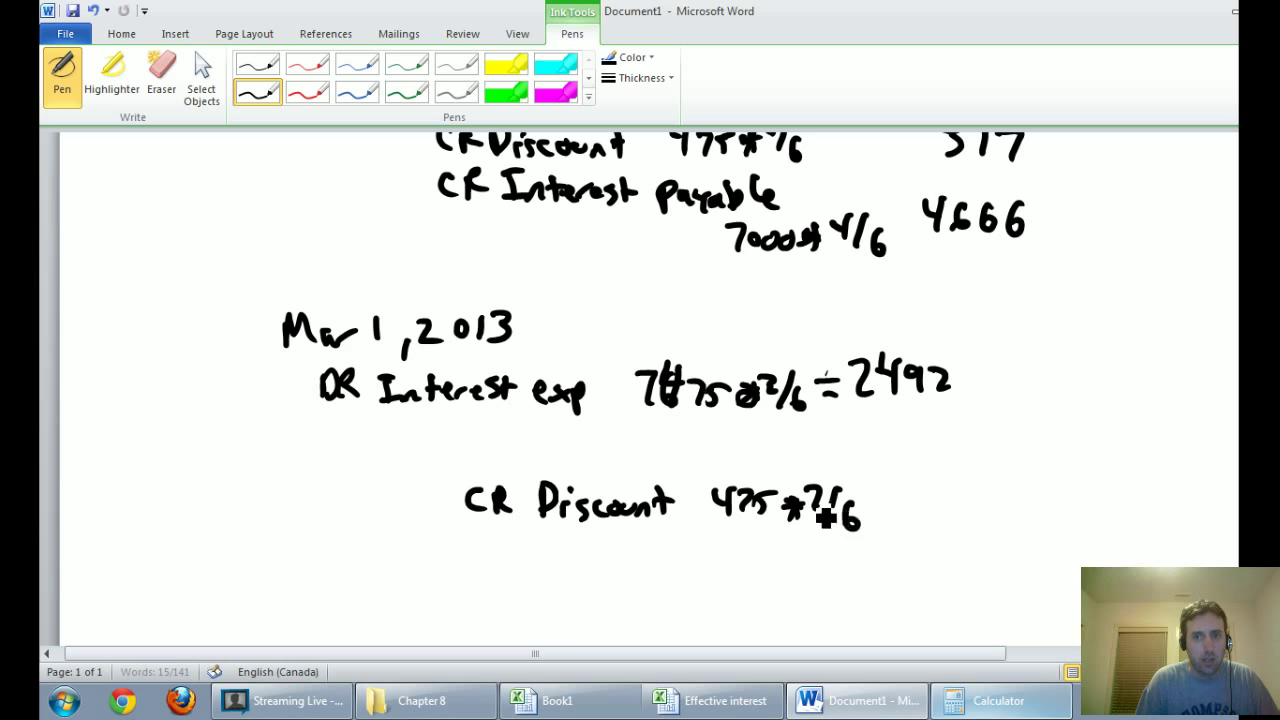
Step: Compute 475 * 2 / 6 in Calculator, and handwrite 158 as the discount credit in the Word document
{"action": "left_click", "coordinate": [981, 708]}
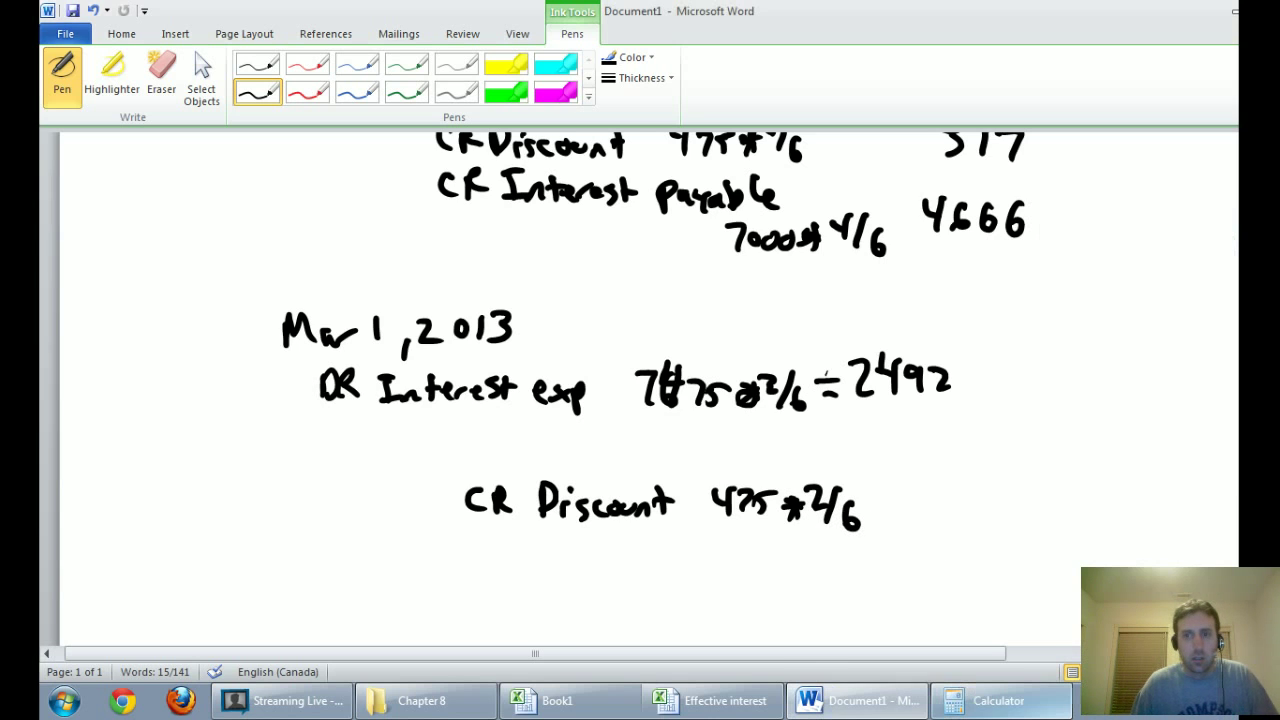
{"action": "left_click", "coordinate": [990, 701]}
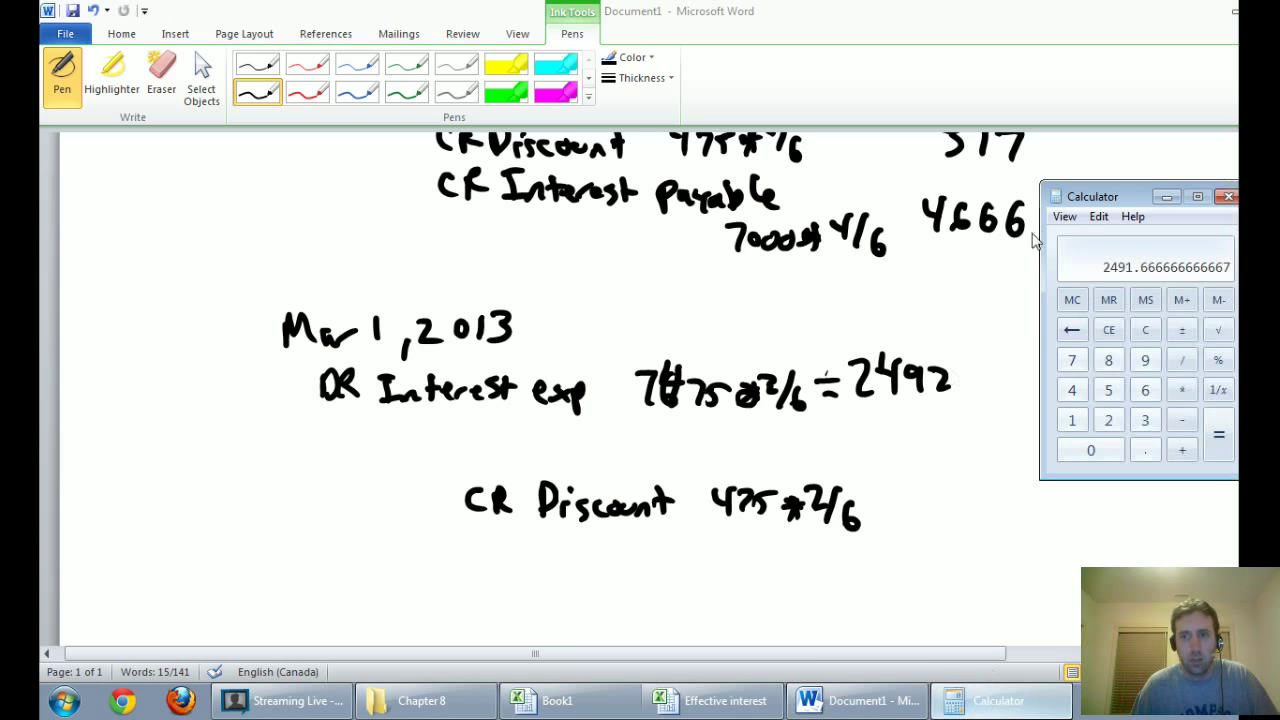
{"action": "left_click", "coordinate": [1075, 390]}
{"action": "left_click", "coordinate": [1072, 360]}
{"action": "left_click", "coordinate": [1108, 390]}
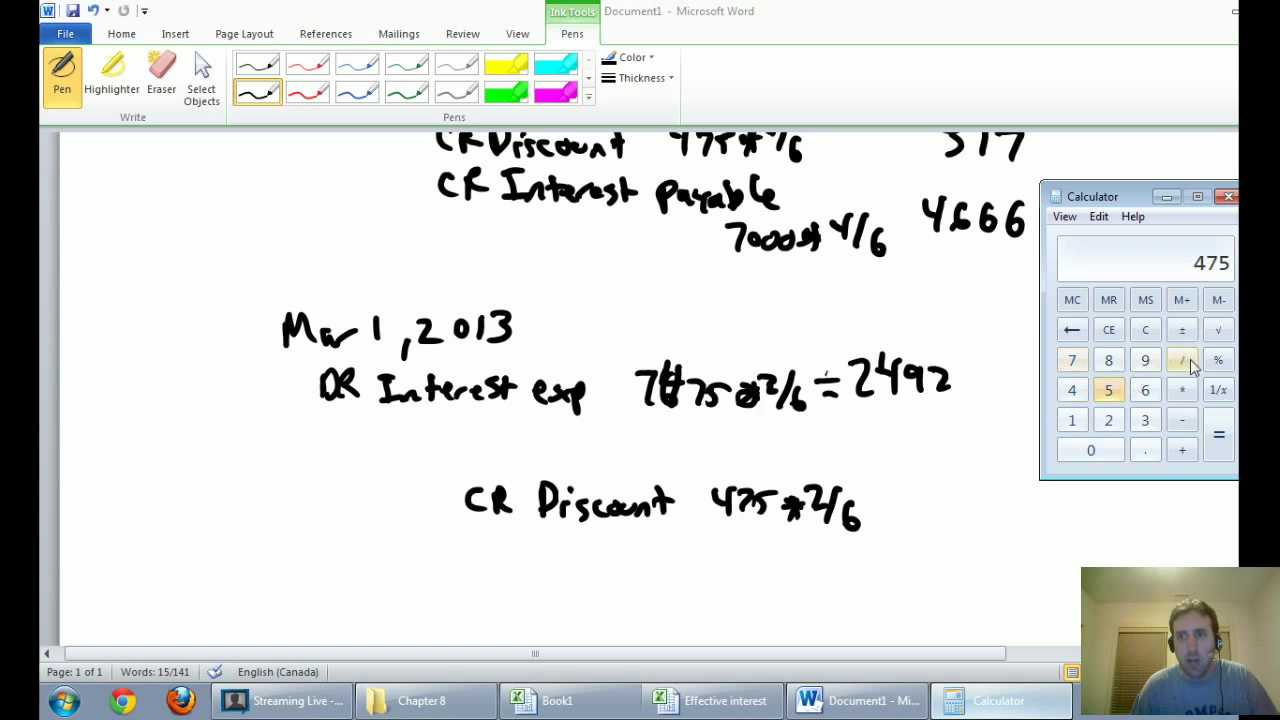
{"action": "left_click", "coordinate": [1182, 390]}
{"action": "left_click", "coordinate": [1108, 420]}
{"action": "left_click", "coordinate": [1182, 360]}
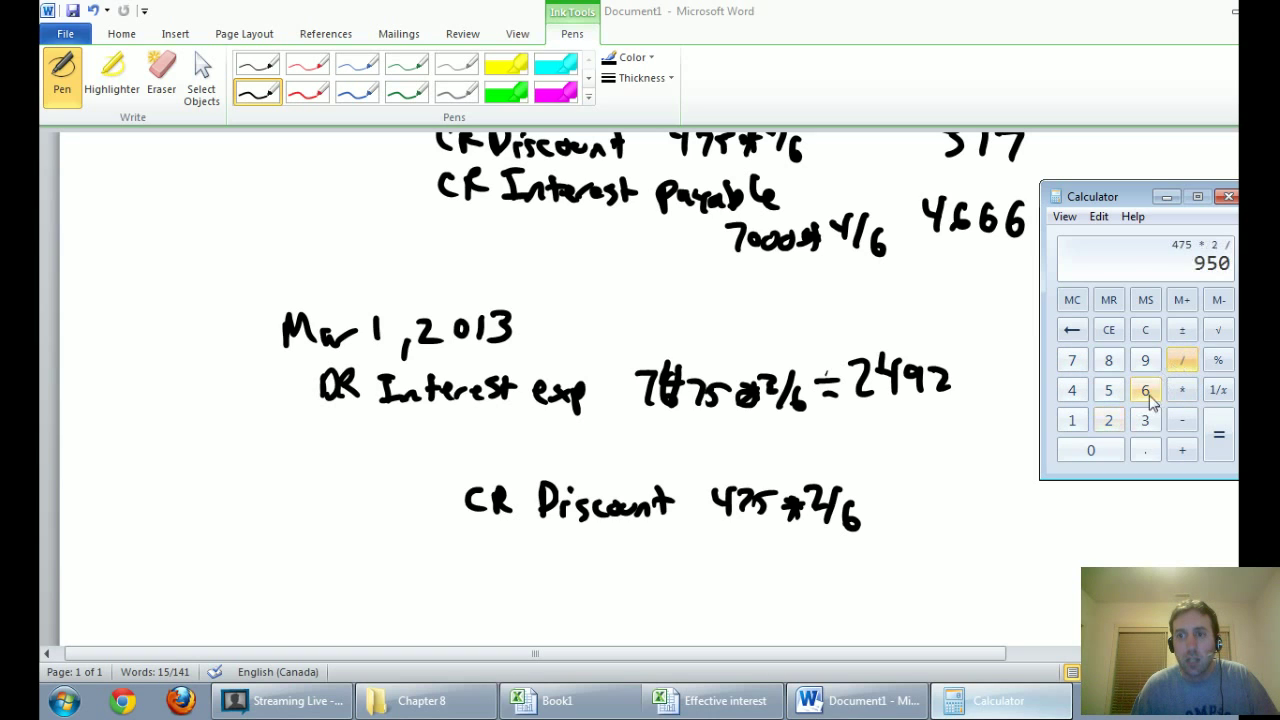
{"action": "left_click", "coordinate": [1145, 390]}
{"action": "left_click", "coordinate": [1222, 433]}
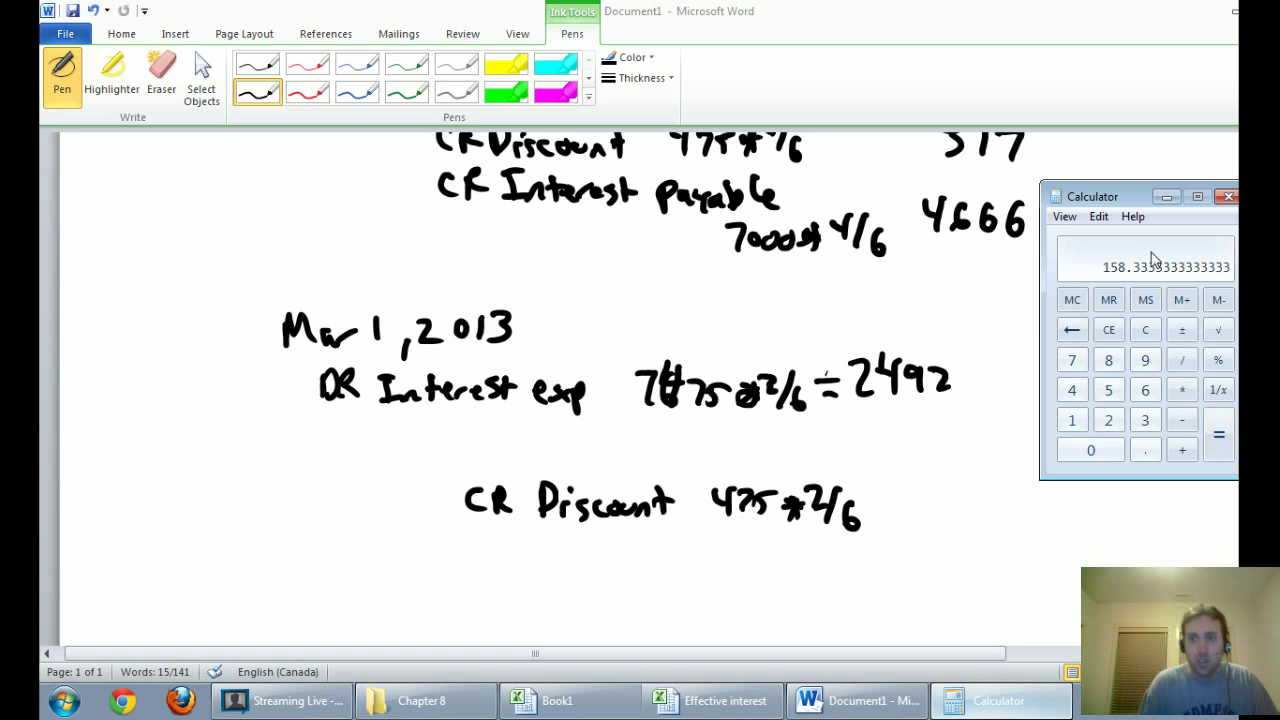
{"action": "left_click", "coordinate": [974, 500]}
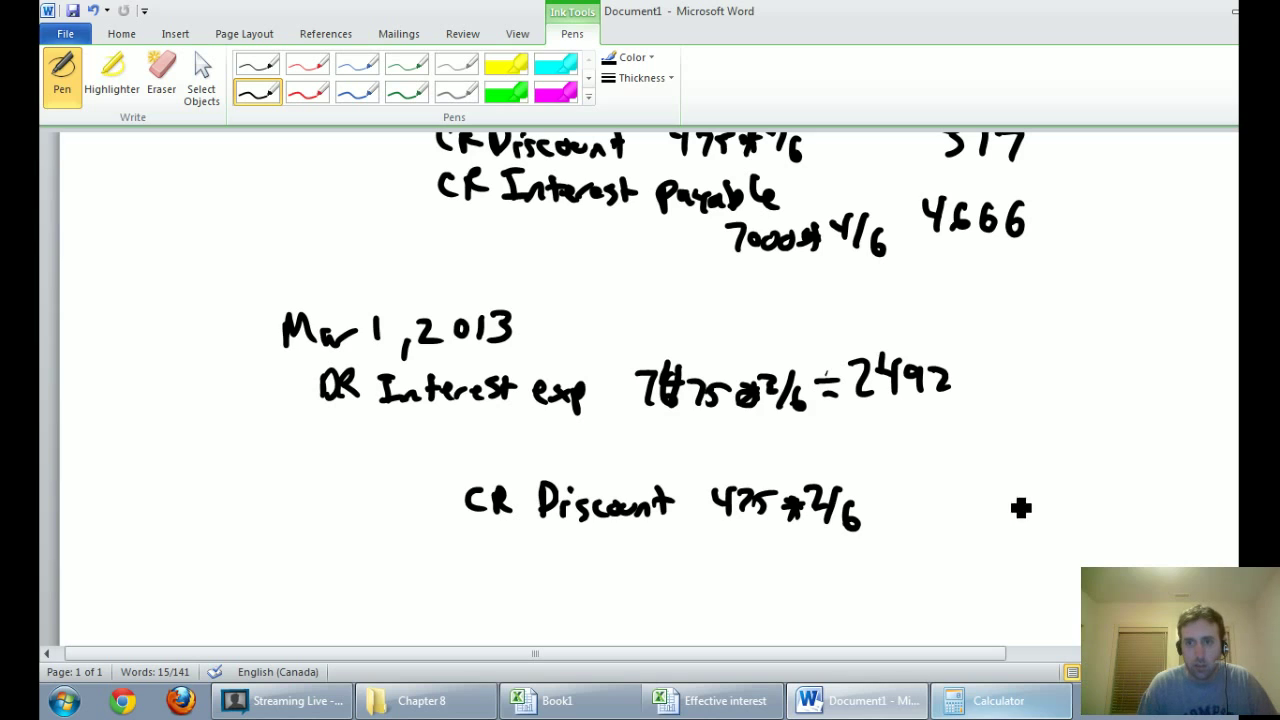
{"action": "mouse_move", "coordinate": [1011, 487]}
{"action": "left_mouse_down"}
{"action": "mouse_move", "coordinate": [1008, 516]}
{"action": "mouse_move", "coordinate": [1062, 490]}
{"action": "left_mouse_up"}
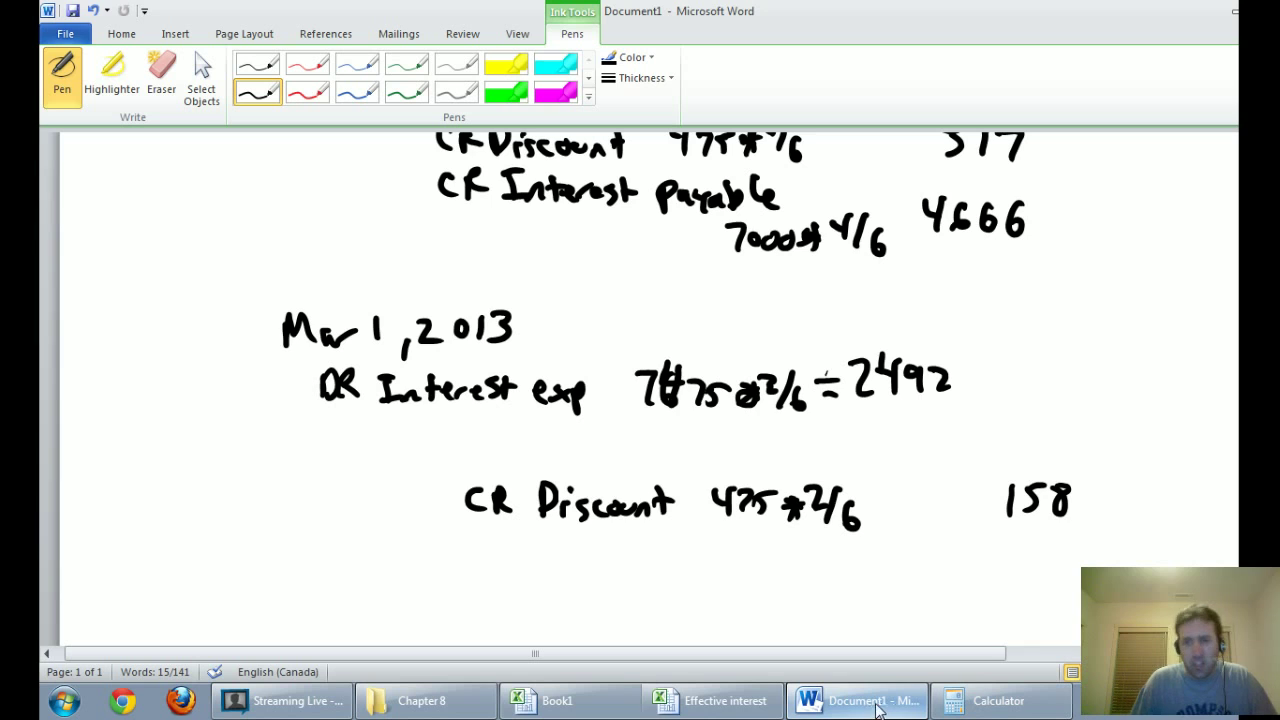
Step: Check the 01-Mar-13 interest payment in the Effective interest workbook, and handwrite CR Cash 7000 below the discount line in Word
{"action": "left_click", "coordinate": [712, 701]}
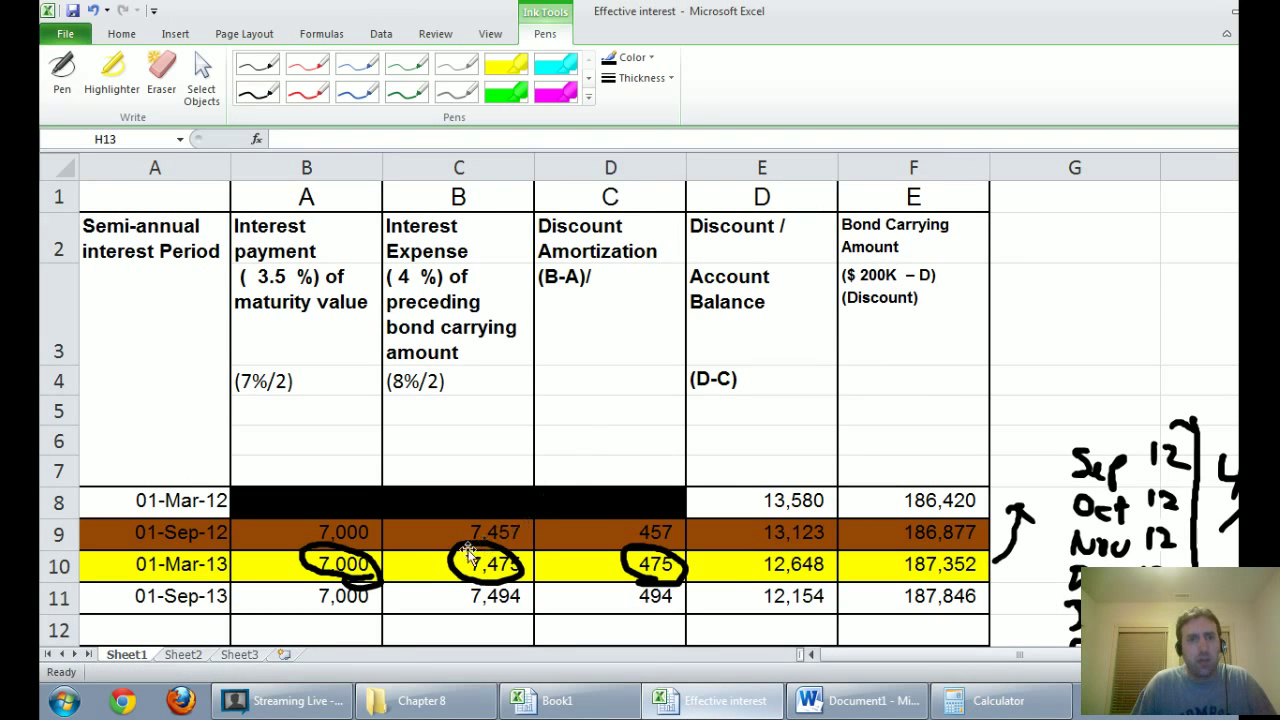
{"action": "left_click", "coordinate": [250, 577]}
{"action": "left_click", "coordinate": [188, 575]}
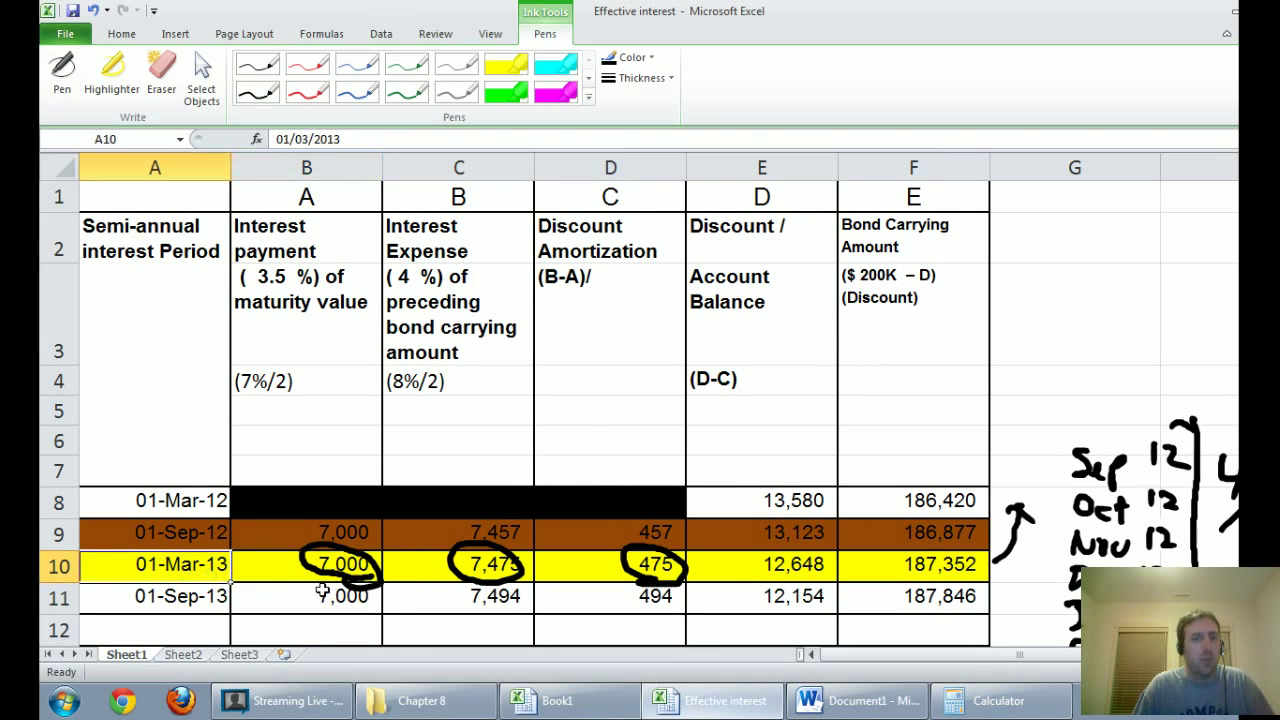
{"action": "left_click", "coordinate": [328, 578]}
{"action": "left_click", "coordinate": [282, 571]}
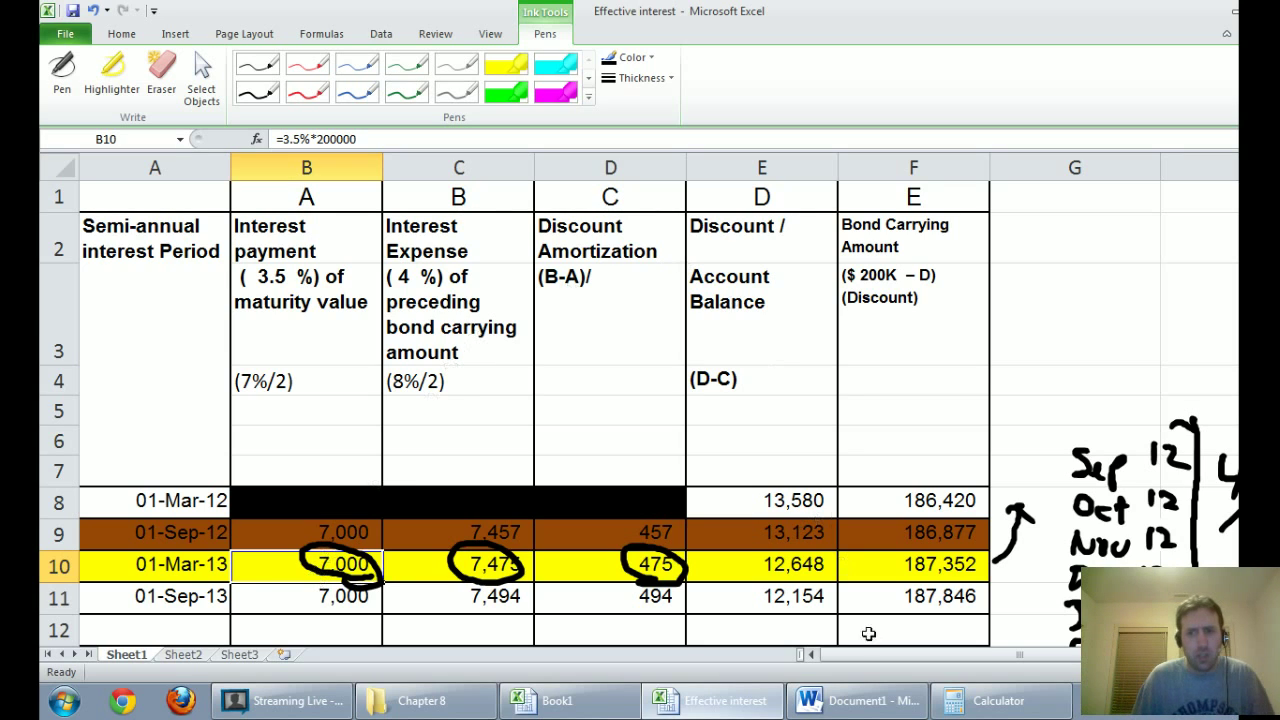
{"action": "left_click", "coordinate": [857, 700]}
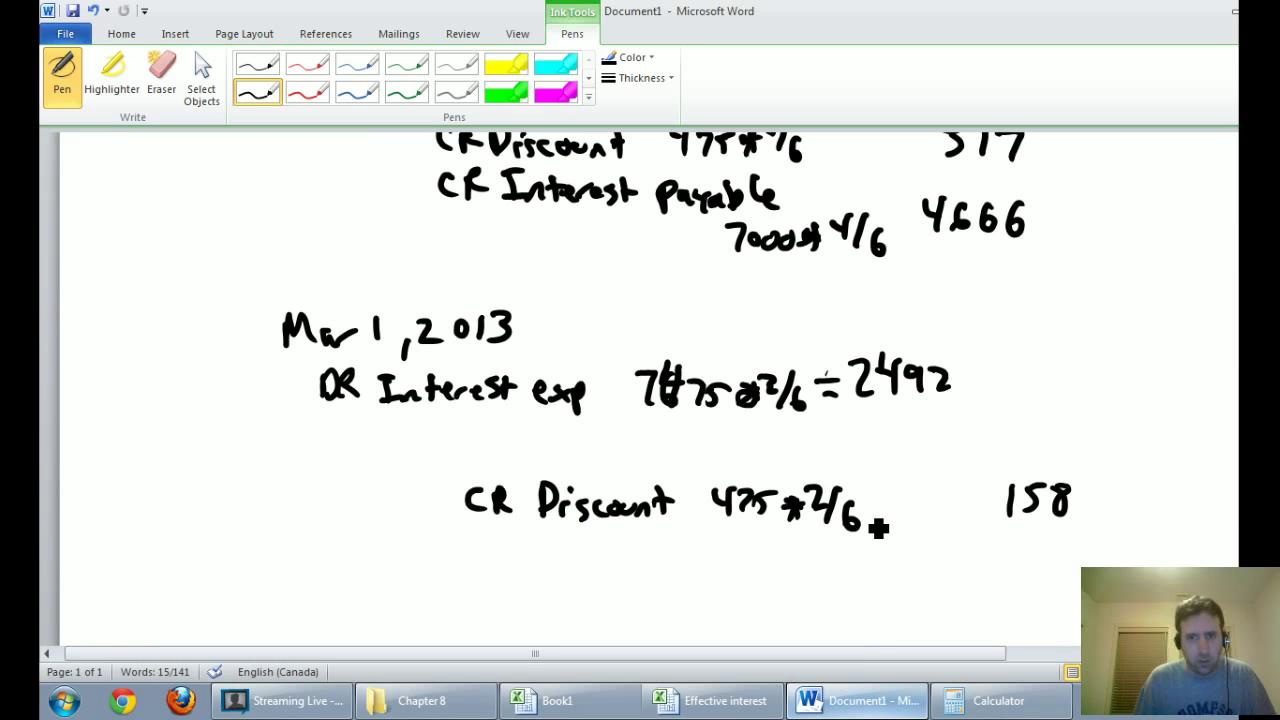
{"action": "mouse_move", "coordinate": [490, 538]}
{"action": "left_mouse_down"}
{"action": "mouse_move", "coordinate": [488, 560]}
{"action": "mouse_move", "coordinate": [520, 541]}
{"action": "mouse_move", "coordinate": [578, 565]}
{"action": "mouse_move", "coordinate": [652, 570]}
{"action": "left_mouse_up"}
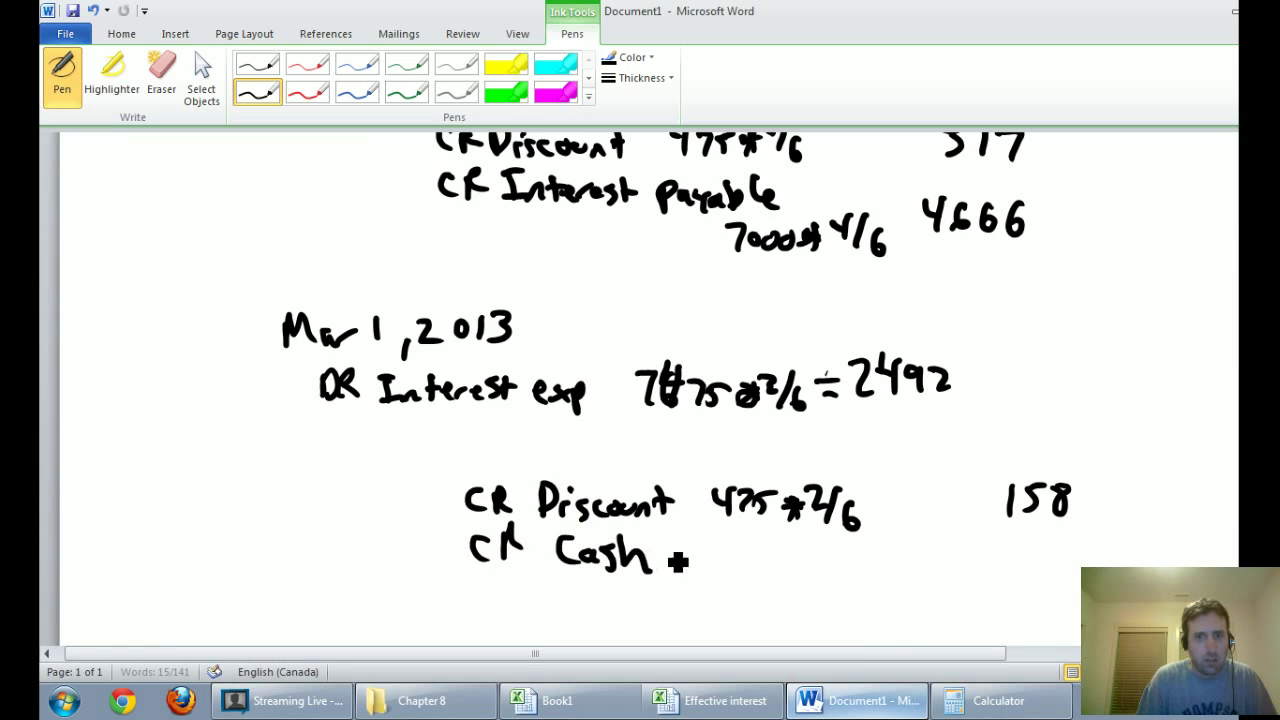
{"action": "mouse_move", "coordinate": [997, 547]}
{"action": "left_mouse_down"}
{"action": "mouse_move", "coordinate": [1020, 546]}
{"action": "mouse_move", "coordinate": [1011, 573]}
{"action": "left_mouse_up"}
{"action": "left_click_drag", "start_coordinate": [1038, 548], "coordinate": [1094, 548]}
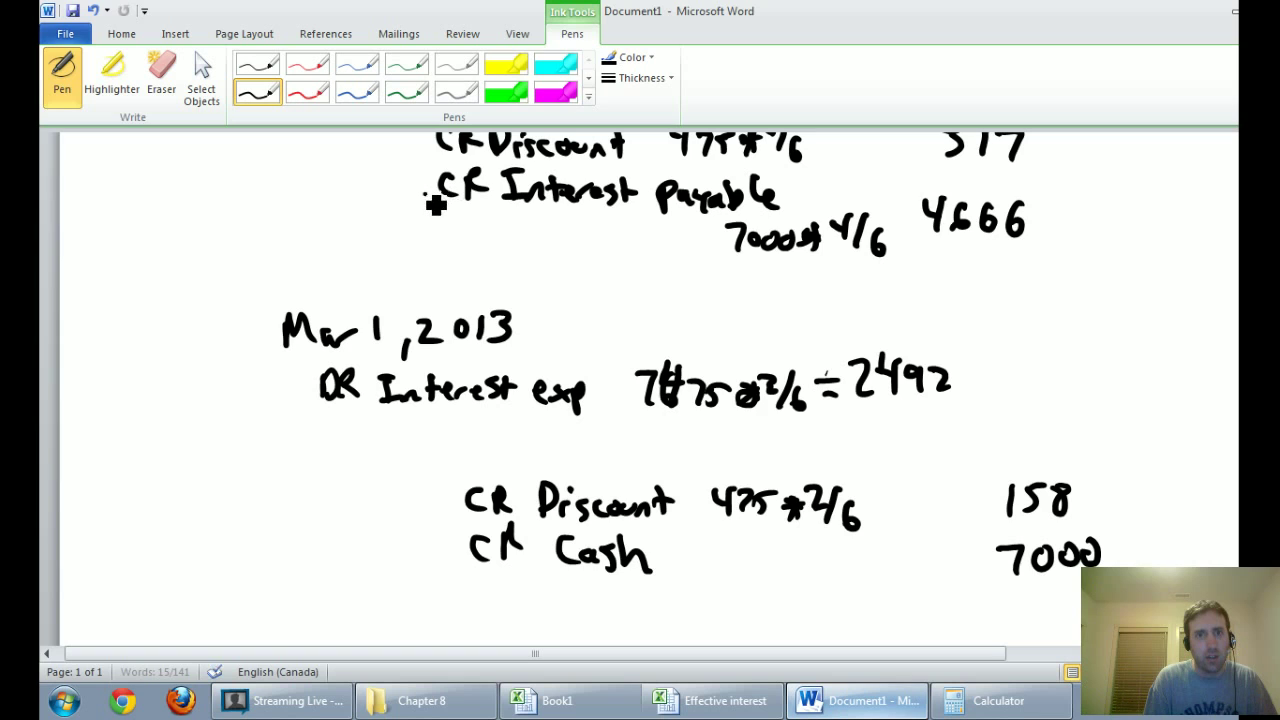
Step: Draw an arrow from the year-end interest payable credit to the blank debit line, and handwrite DR Interest payable 4666 there
{"action": "mouse_move", "coordinate": [428, 191]}
{"action": "left_mouse_down"}
{"action": "mouse_move", "coordinate": [297, 246]}
{"action": "mouse_move", "coordinate": [263, 391]}
{"action": "mouse_move", "coordinate": [299, 422]}
{"action": "mouse_move", "coordinate": [288, 450]}
{"action": "mouse_move", "coordinate": [532, 440]}
{"action": "mouse_move", "coordinate": [557, 464]}
{"action": "mouse_move", "coordinate": [571, 437]}
{"action": "mouse_move", "coordinate": [601, 457]}
{"action": "mouse_move", "coordinate": [648, 450]}
{"action": "left_mouse_up"}
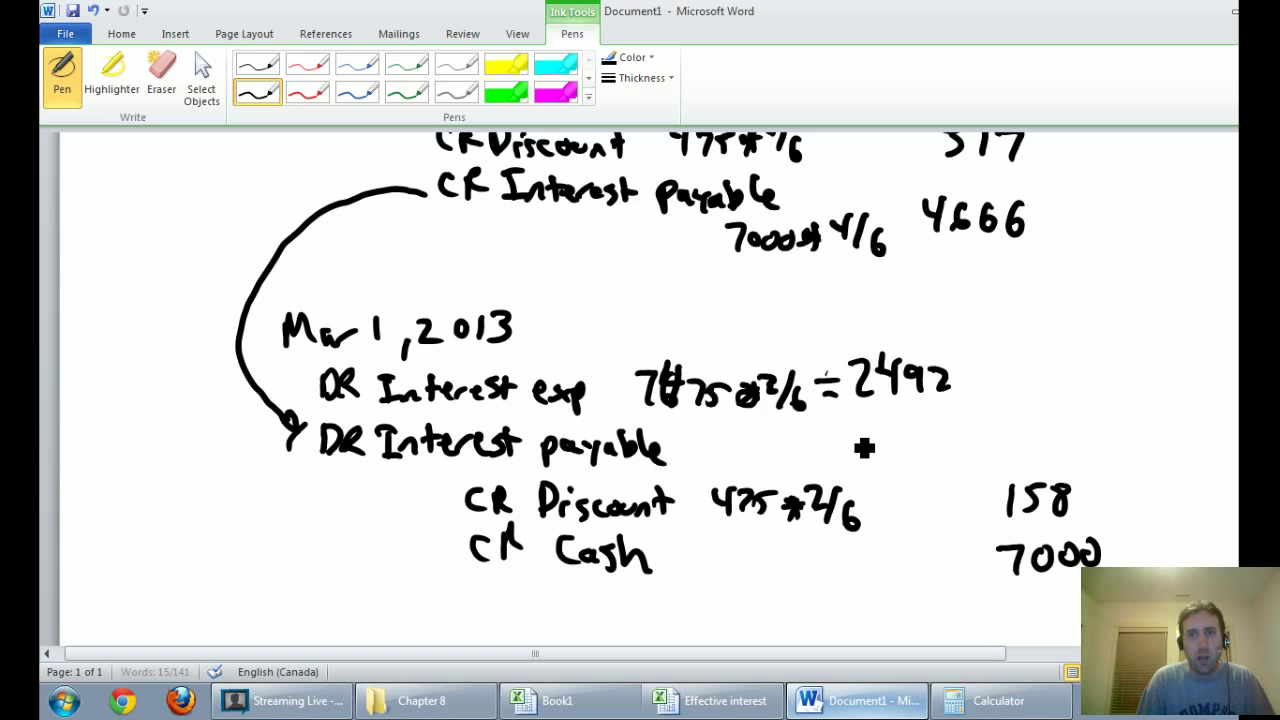
{"action": "mouse_move", "coordinate": [852, 432]}
{"action": "left_mouse_down"}
{"action": "mouse_move", "coordinate": [870, 448]}
{"action": "mouse_move", "coordinate": [862, 458]}
{"action": "mouse_move", "coordinate": [944, 456]}
{"action": "left_mouse_up"}
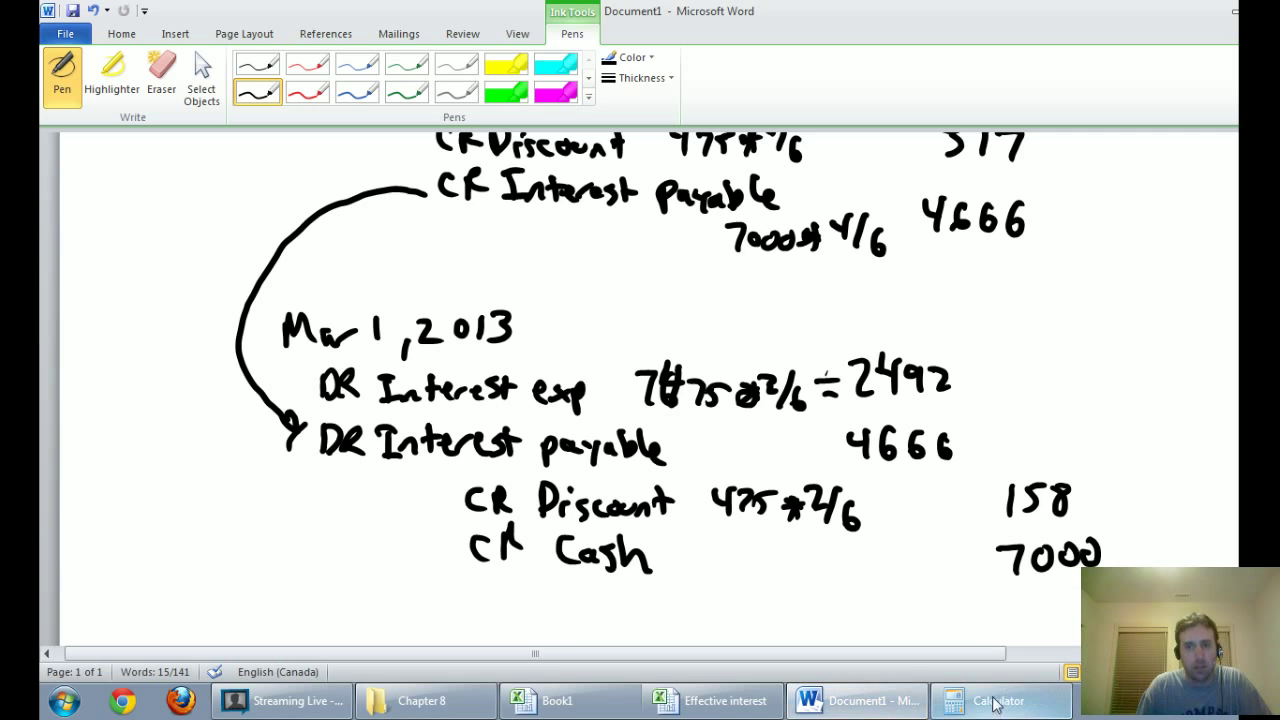
Step: Examine the interest payment, interest expense and discount amortization for 01-Sep-13 in the Effective interest workbook
{"action": "left_click", "coordinate": [758, 698]}
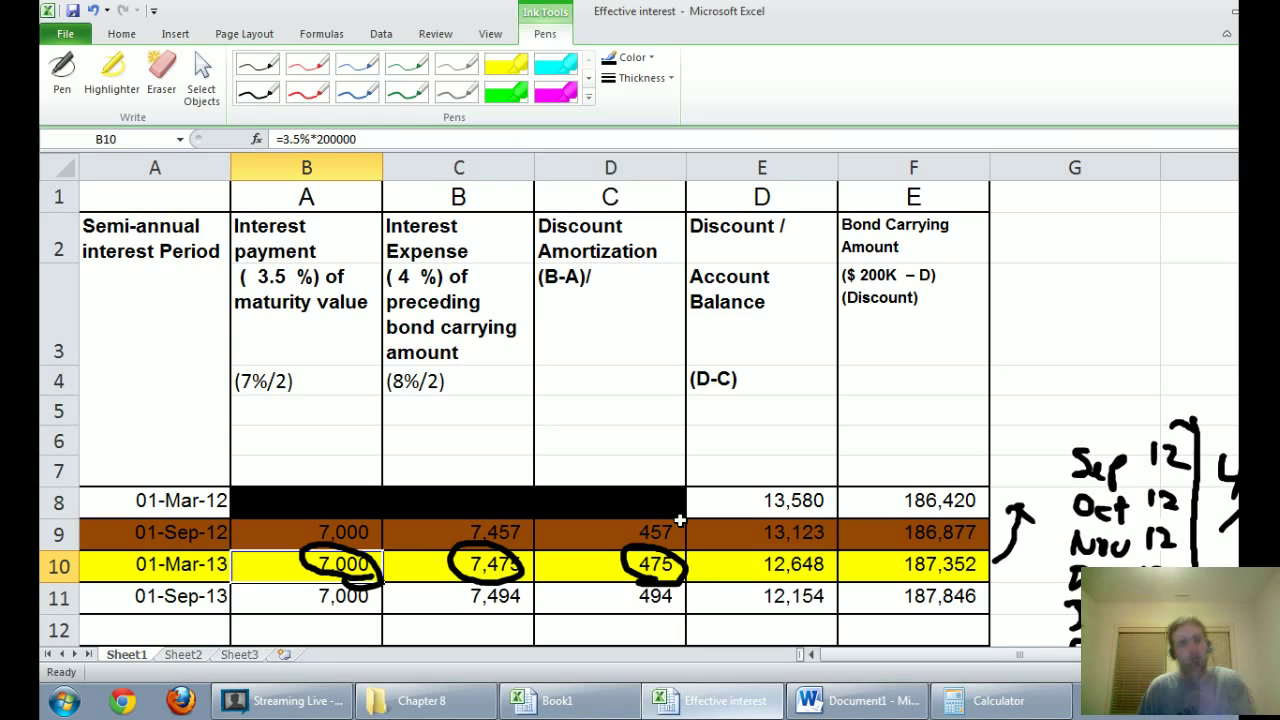
{"action": "left_click", "coordinate": [350, 616]}
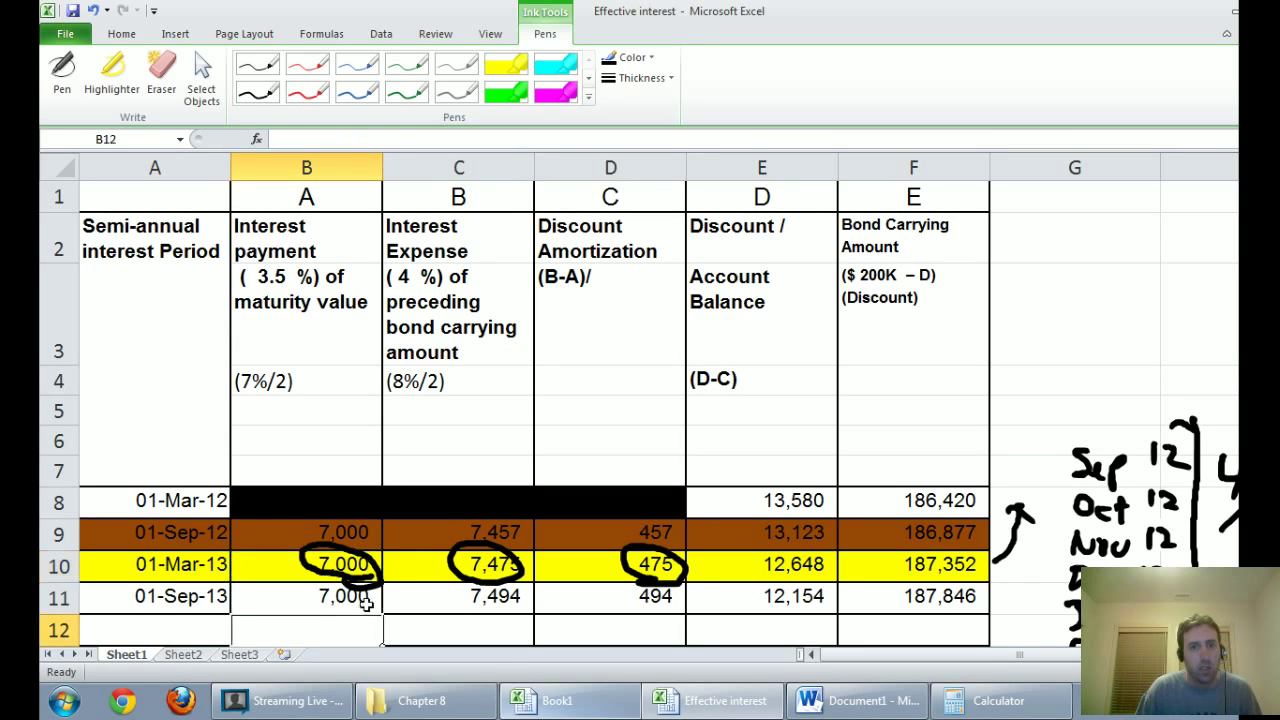
{"action": "left_click", "coordinate": [365, 603]}
{"action": "left_click", "coordinate": [452, 597]}
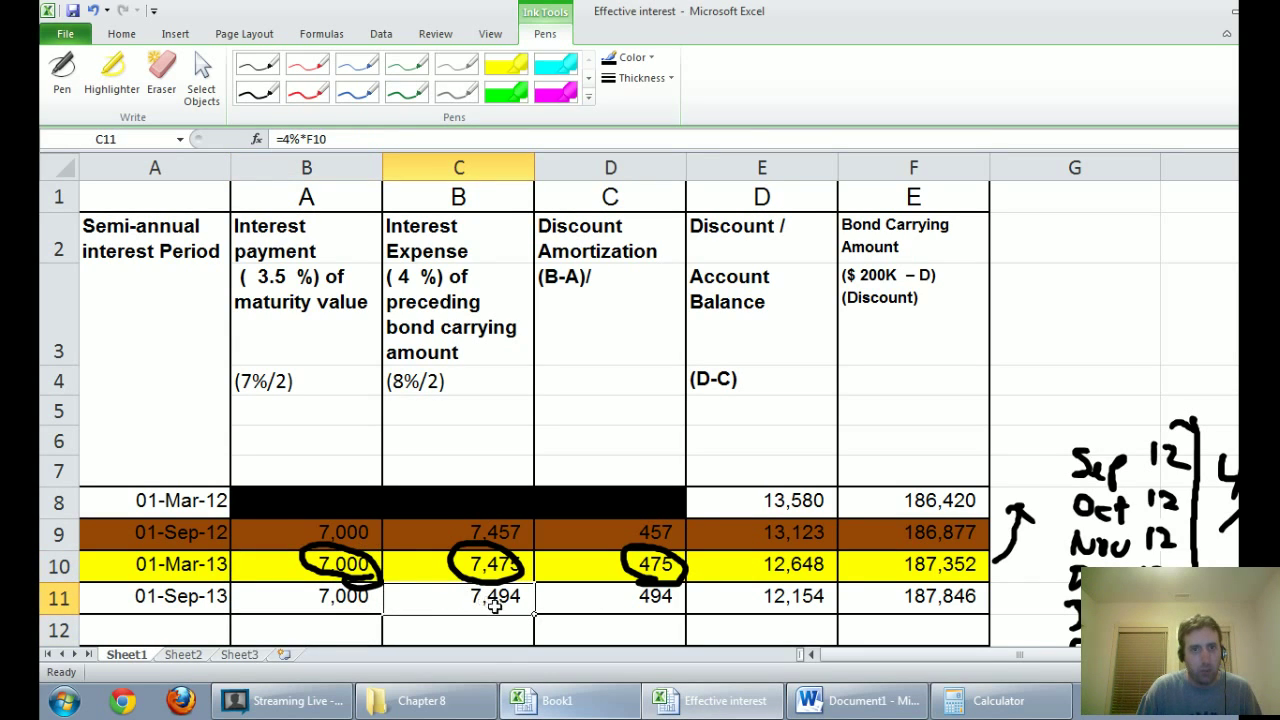
{"action": "left_click", "coordinate": [616, 594]}
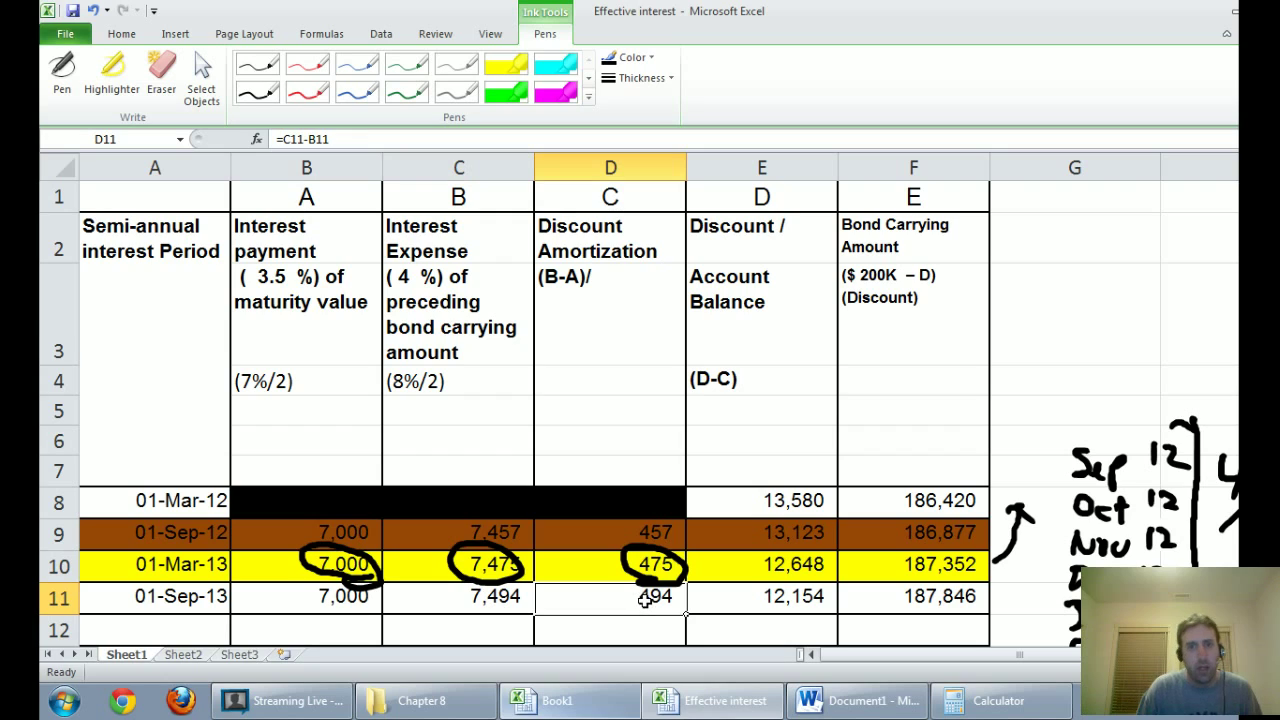